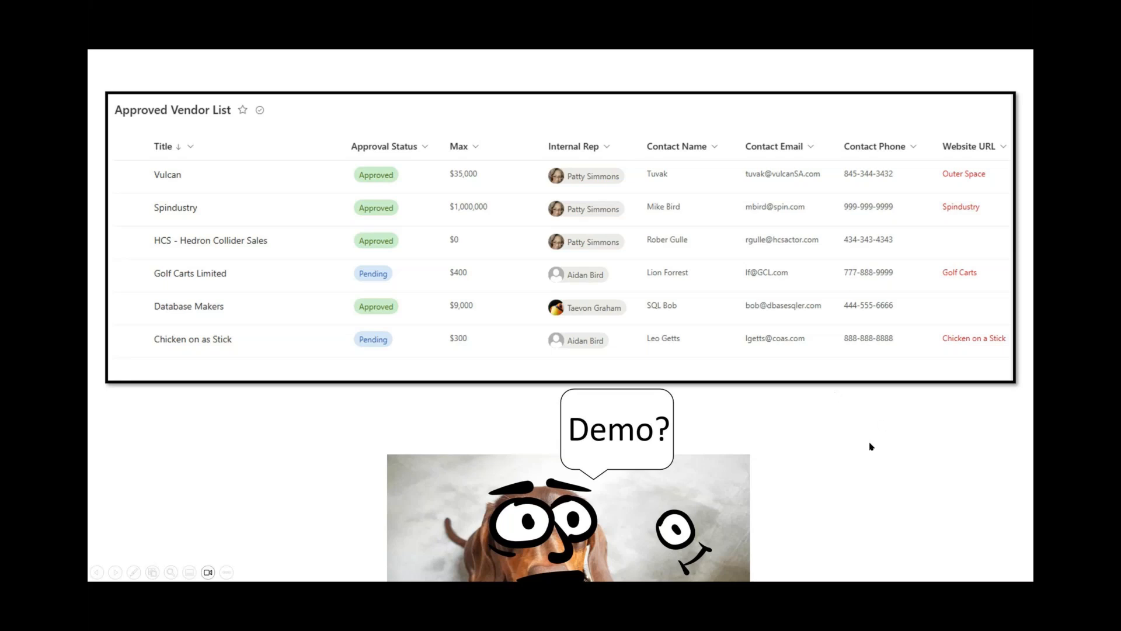
- Switch to the browser and browse the TMI IT site's New menu, Approved Vendor List and How To Guide Library
key(alt+Tab)
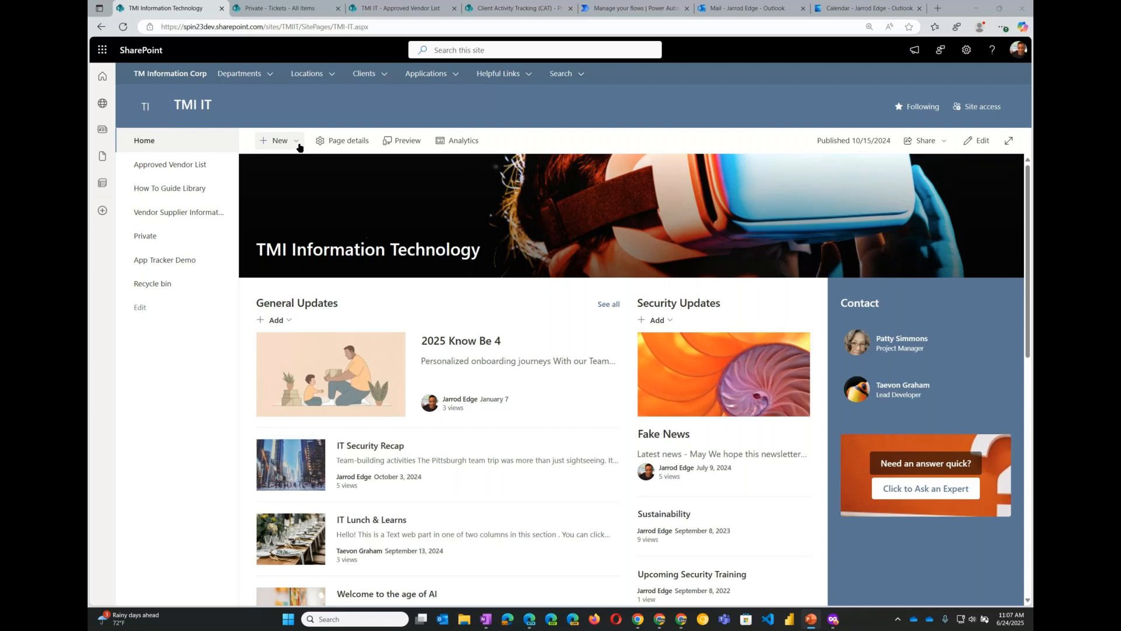
click(297, 143)
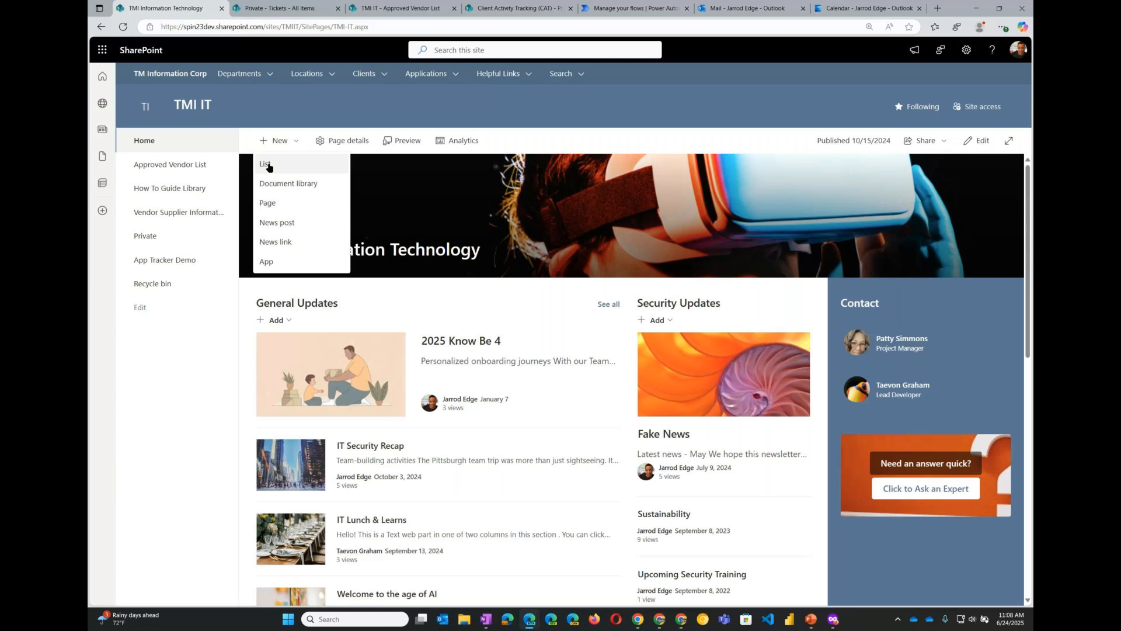
click(615, 139)
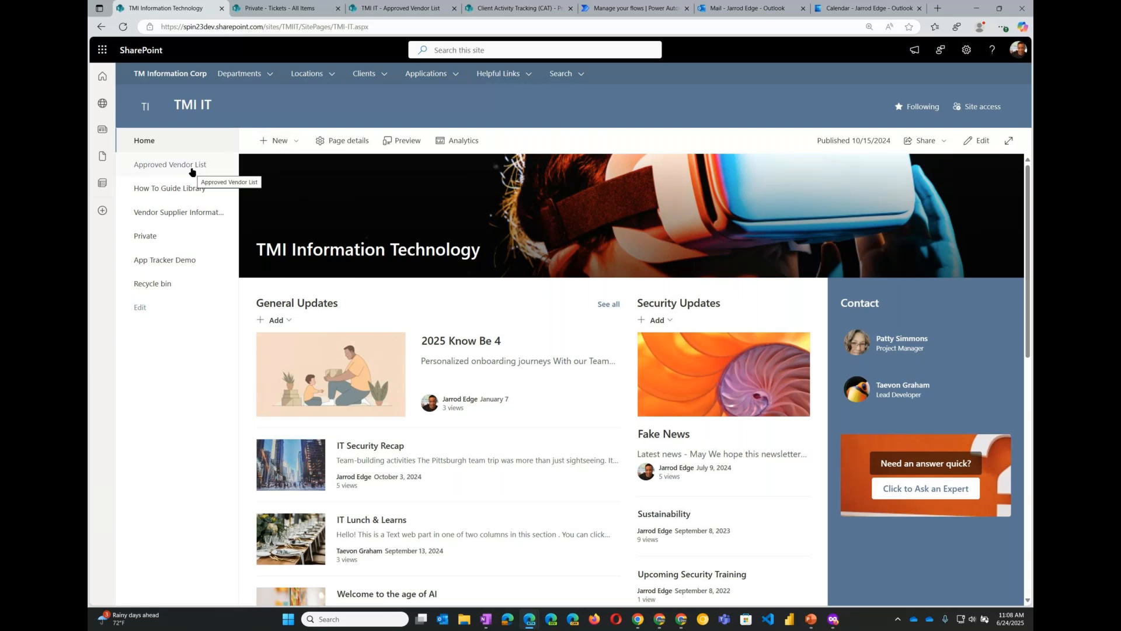
click(193, 171)
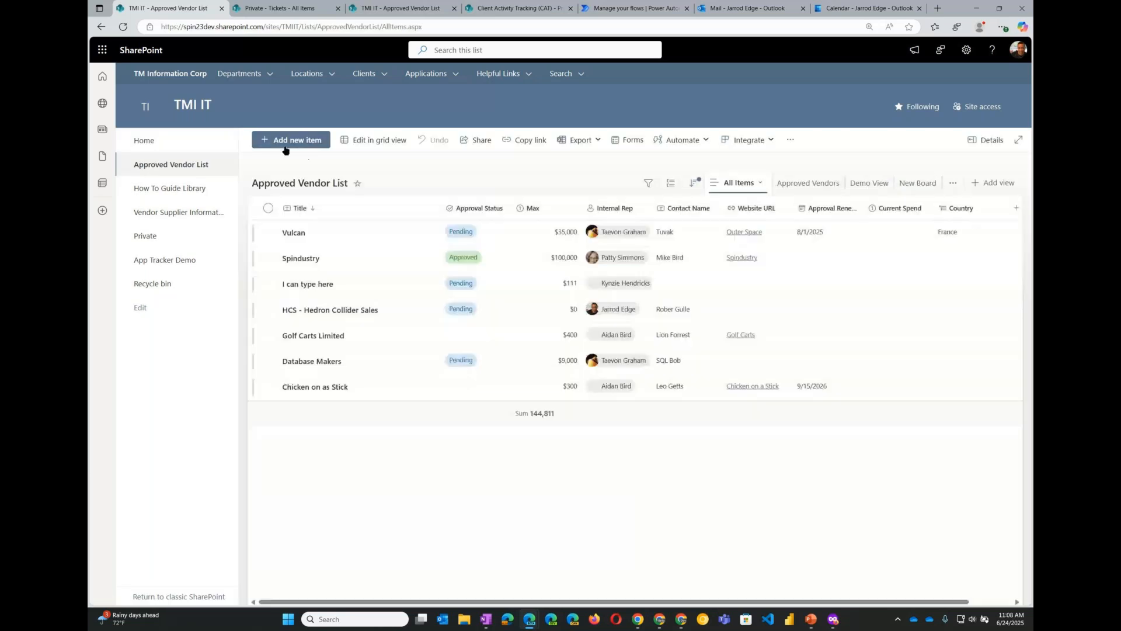
click(191, 189)
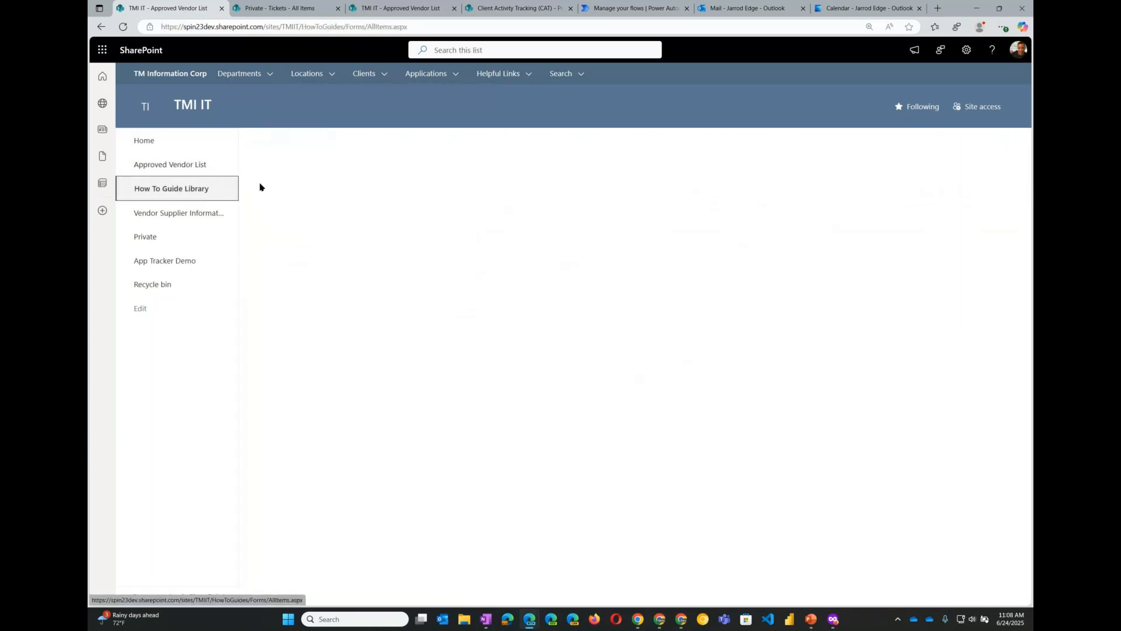
click(298, 143)
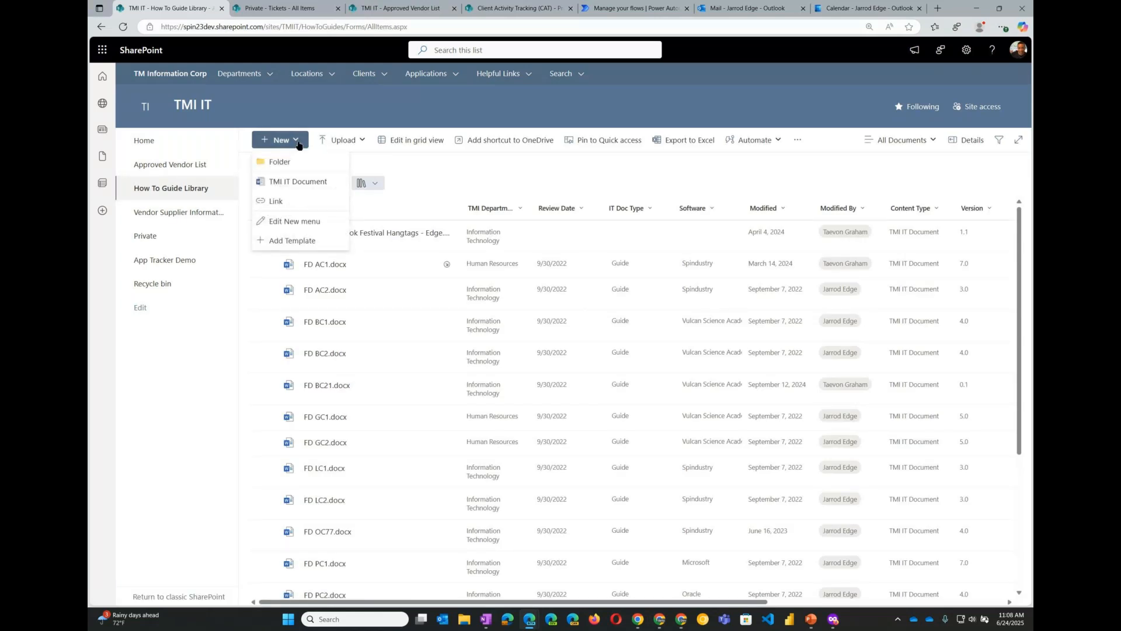
click(146, 142)
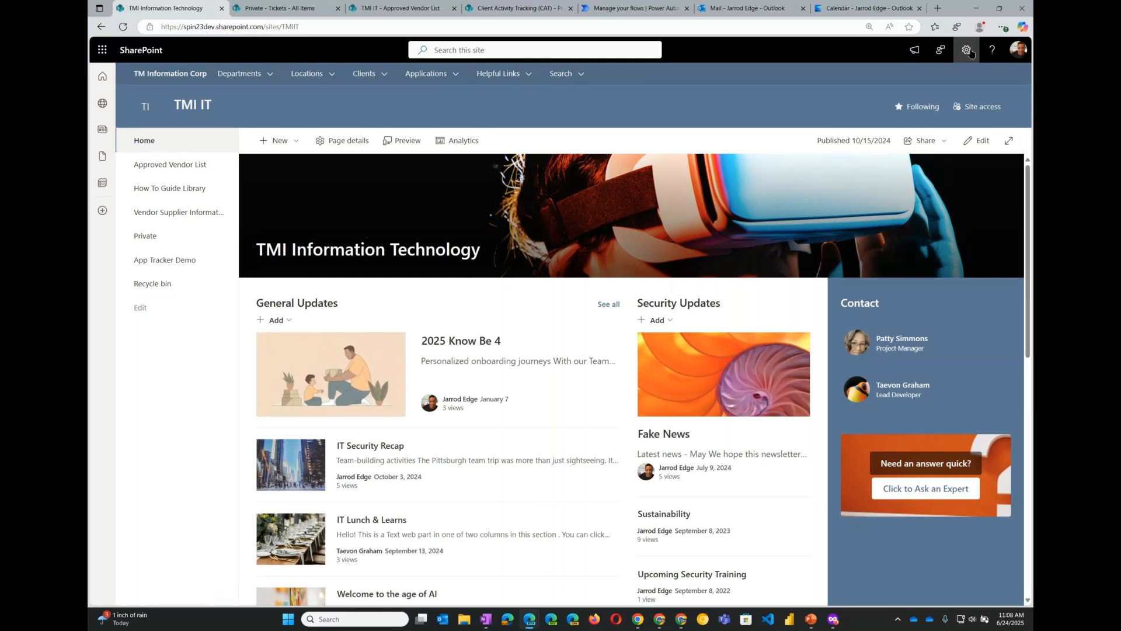
- Open the site contents from site settings and start creating a new list
click(967, 51)
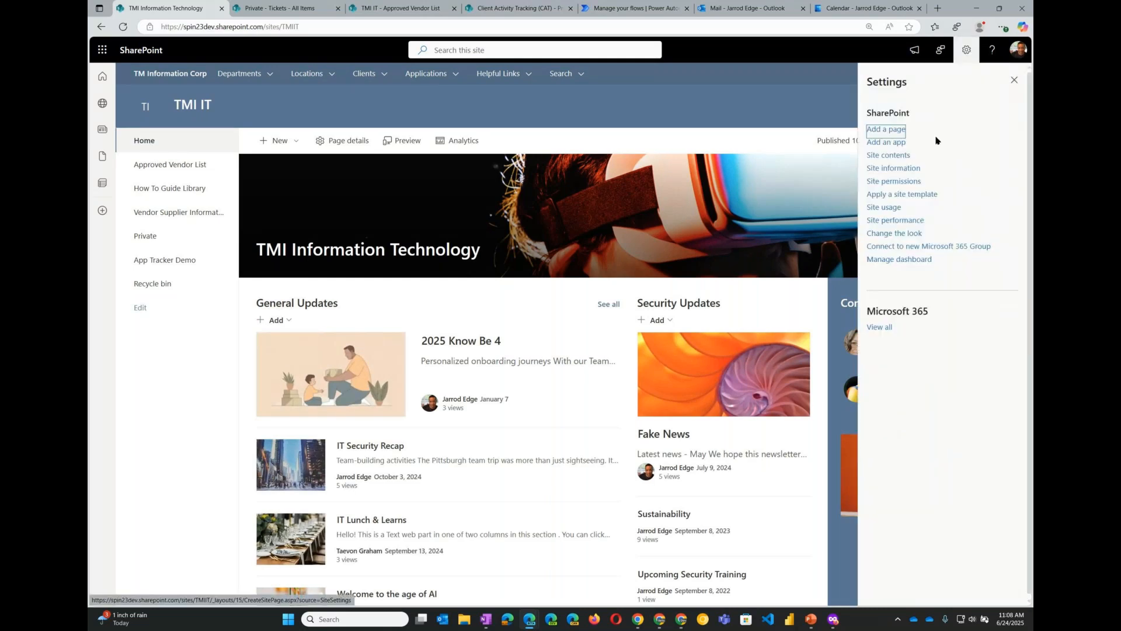
click(895, 155)
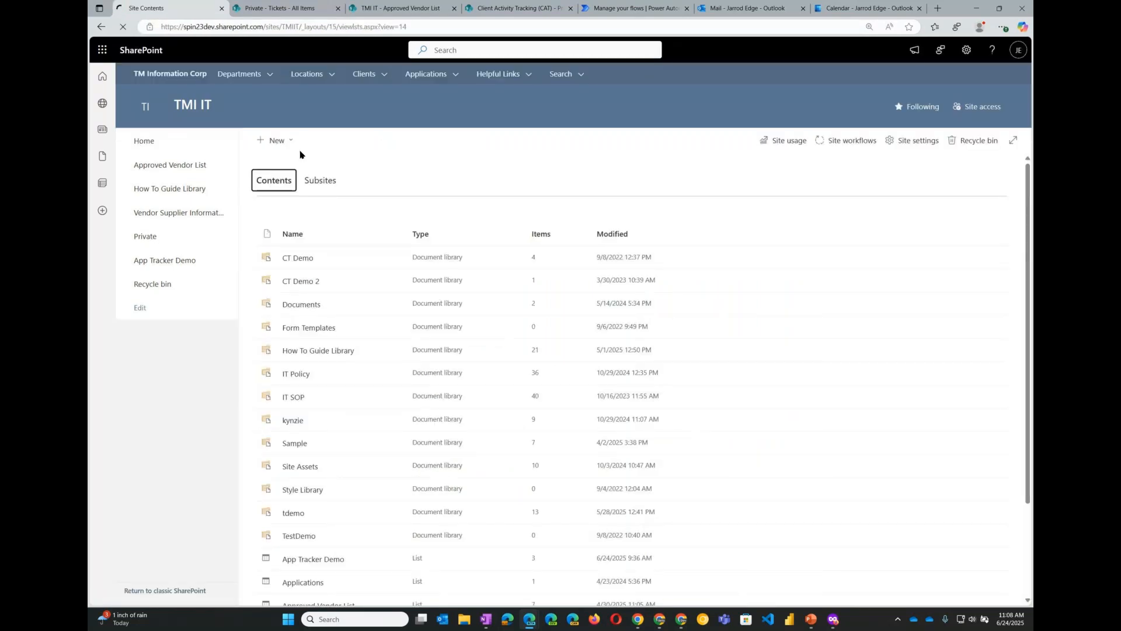
click(294, 145)
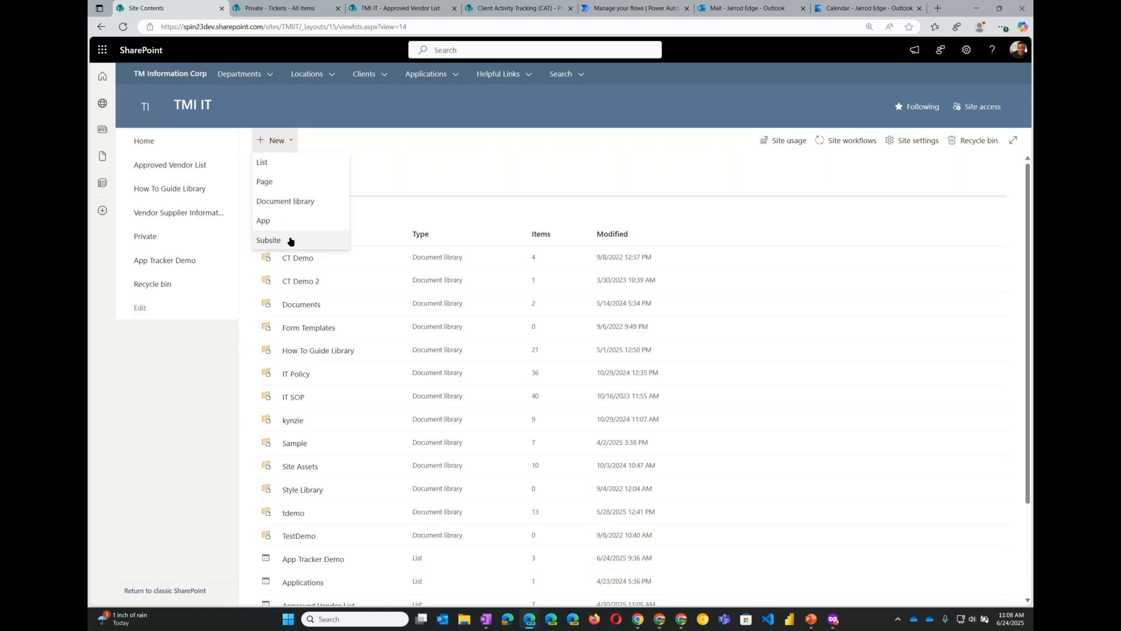
click(396, 166)
click(279, 144)
click(292, 163)
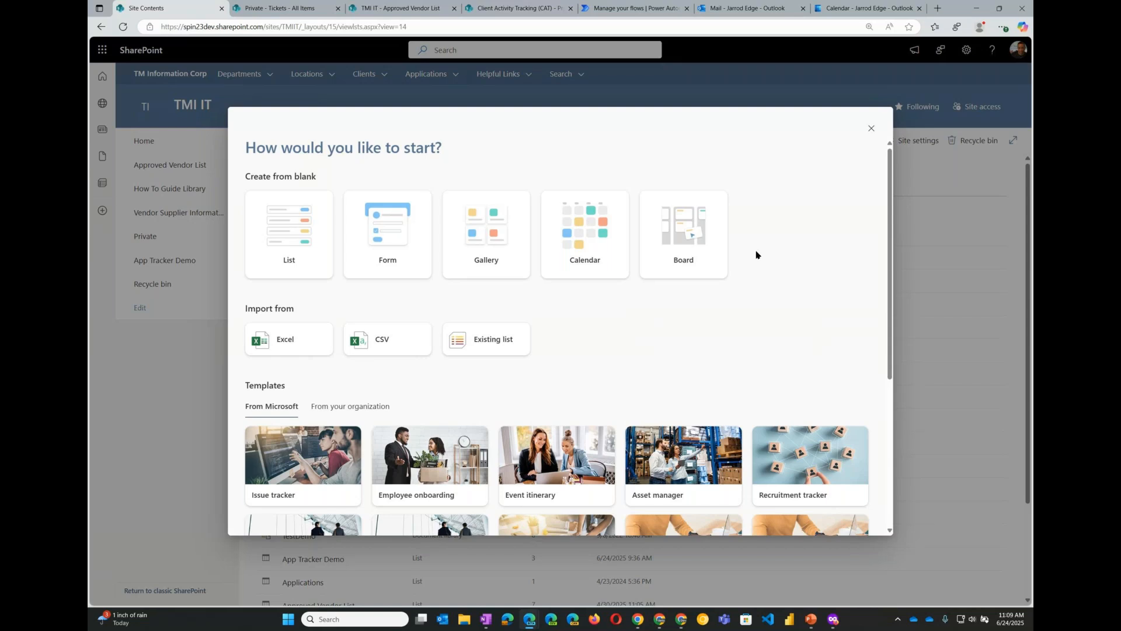
- Examine the create-from-blank options List, Form, Gallery, Calendar and Board
mouse_move(304, 240)
click(289, 243)
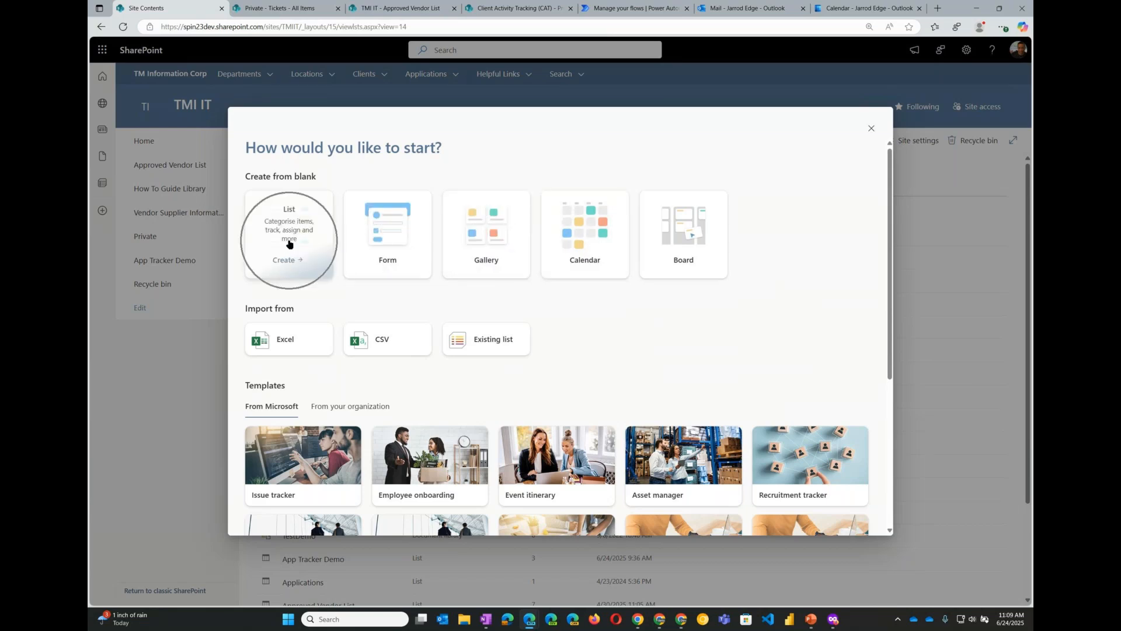
key(ctrl)
key(ctrl)
key(ctrl)
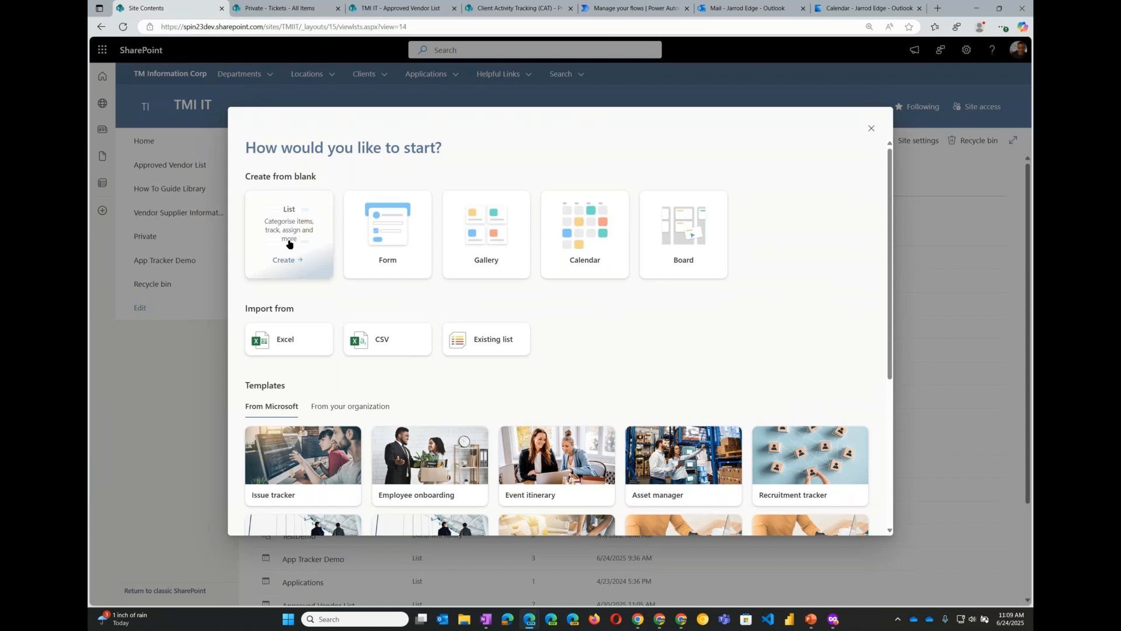
click(401, 247)
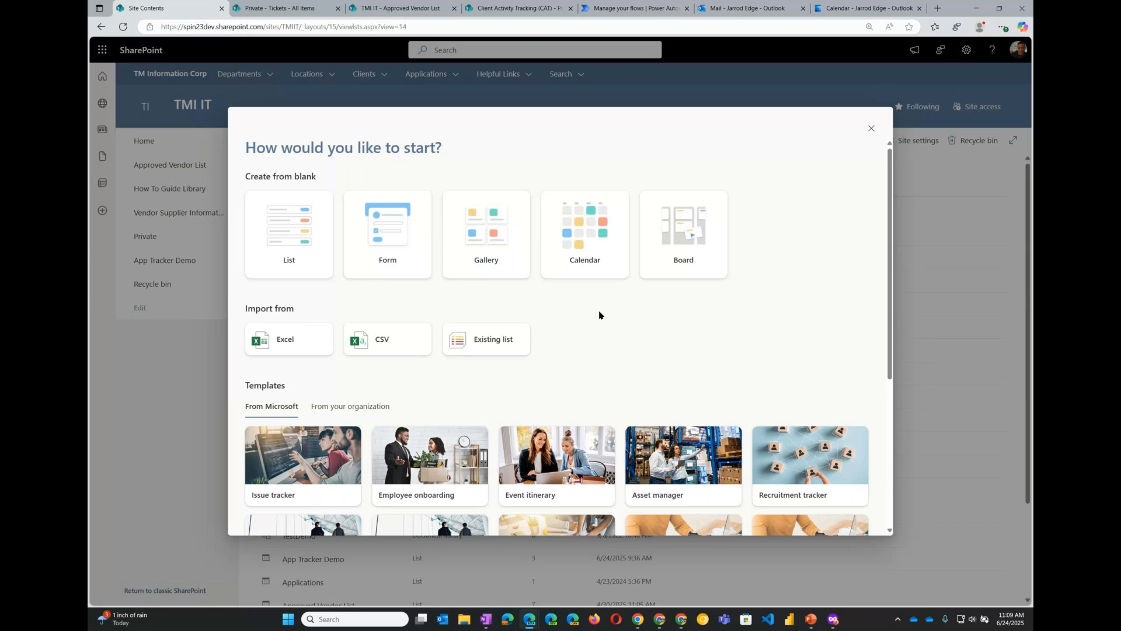
click(492, 236)
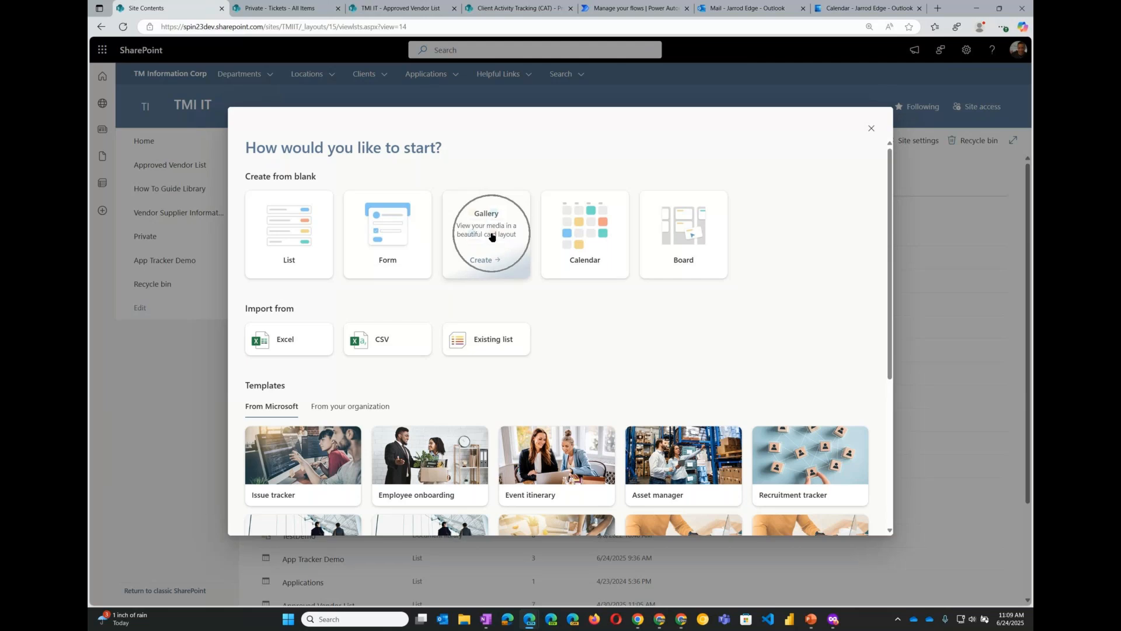
click(596, 234)
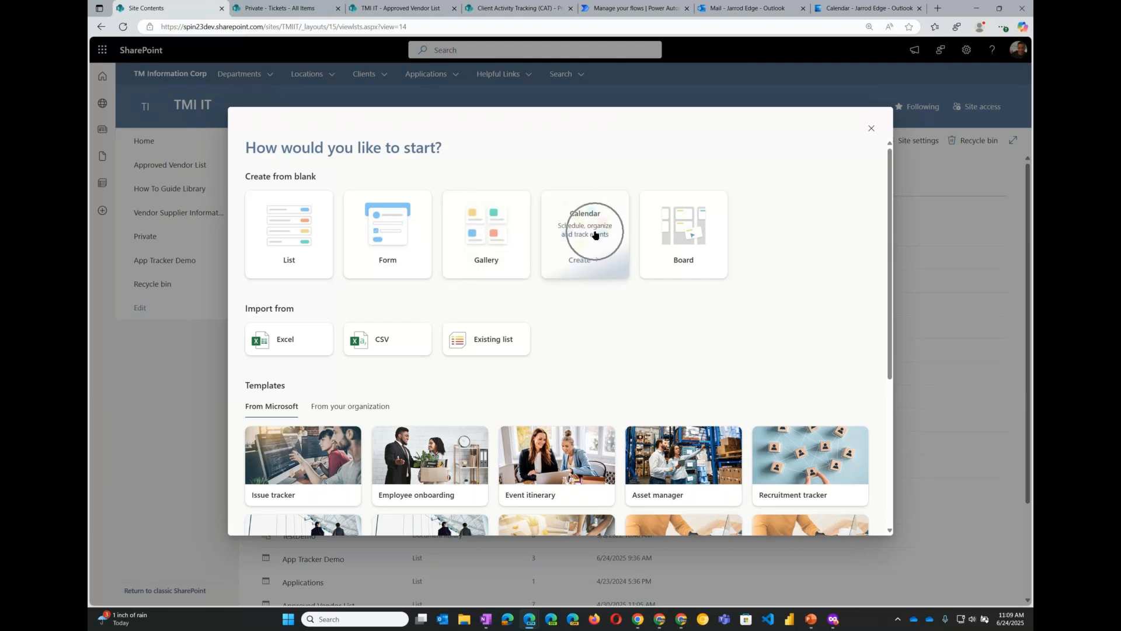
click(687, 246)
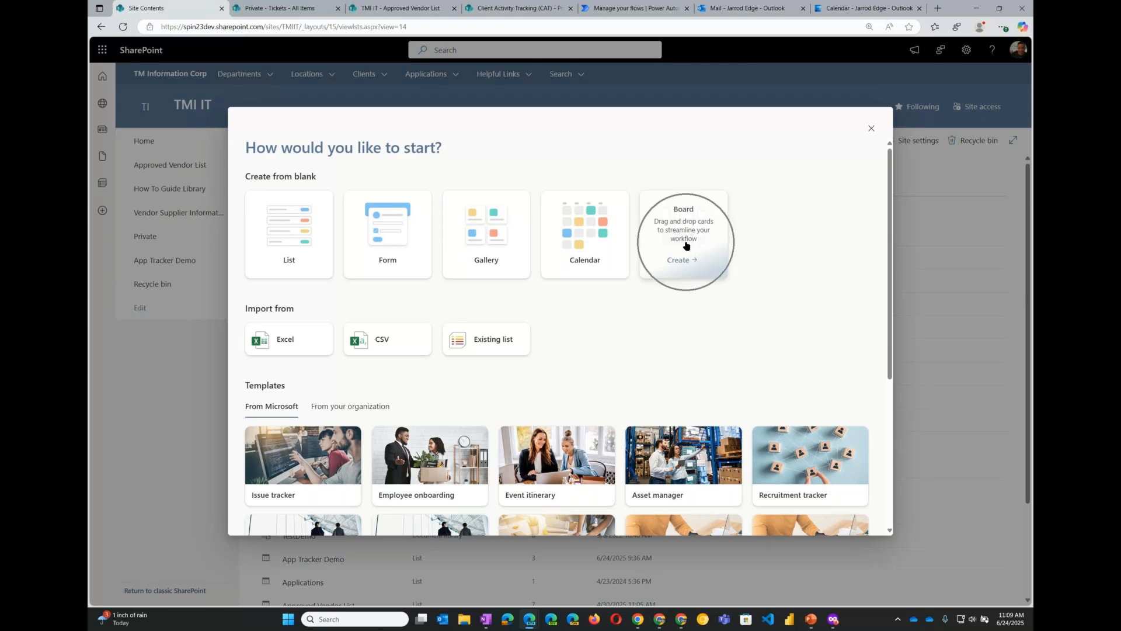
click(684, 248)
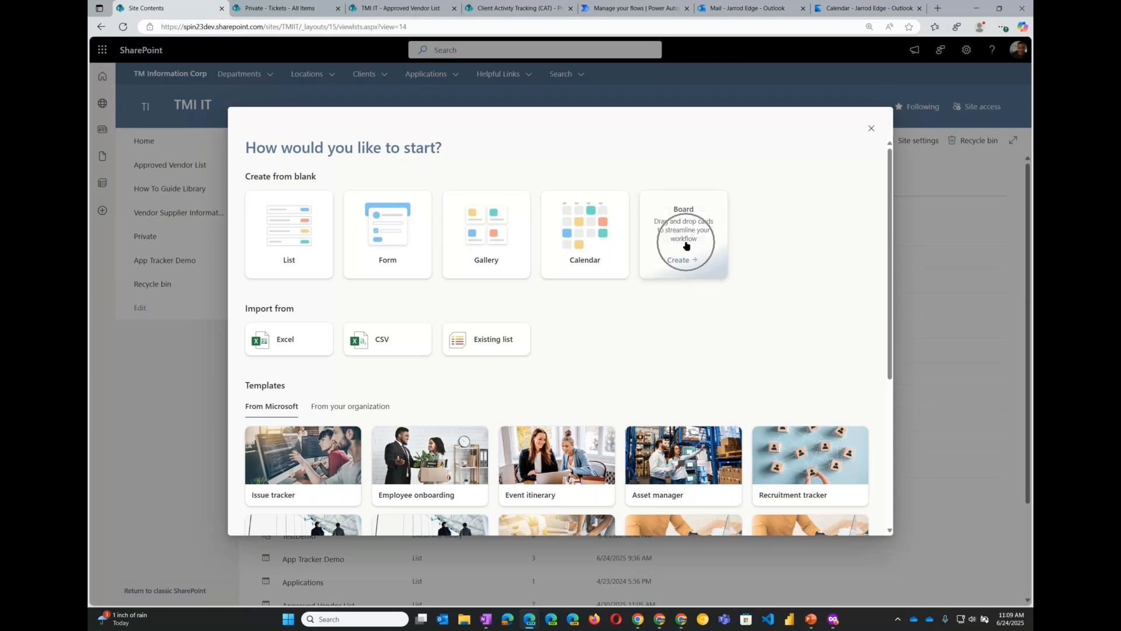
click(281, 241)
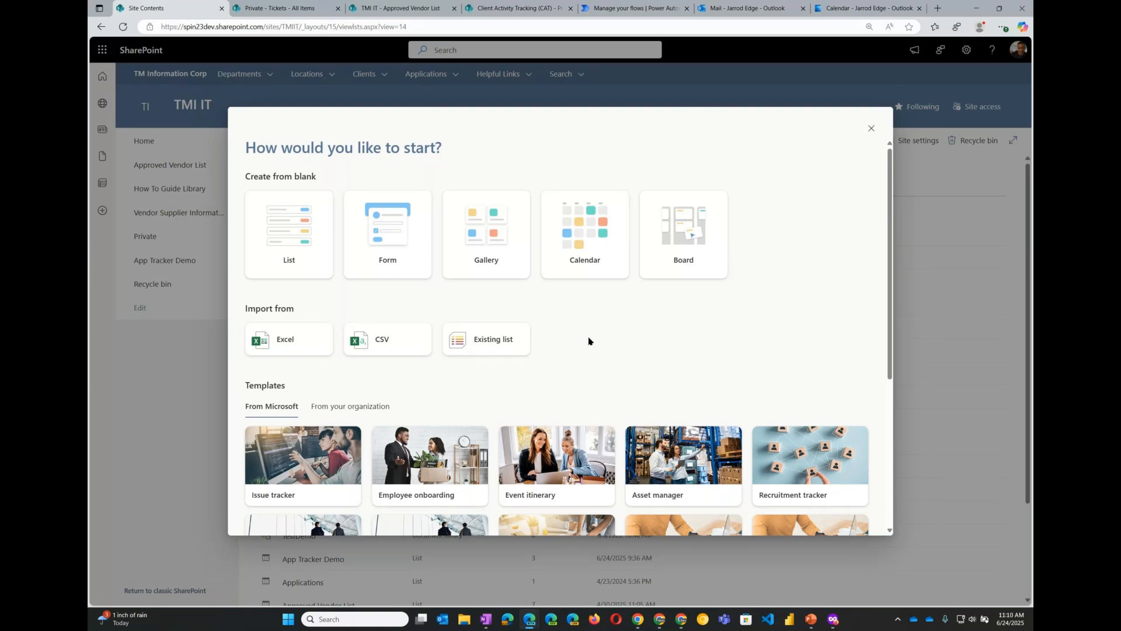
- Browse the Microsoft list templates offered in the new list dialog
scroll(589, 341, down, 1)
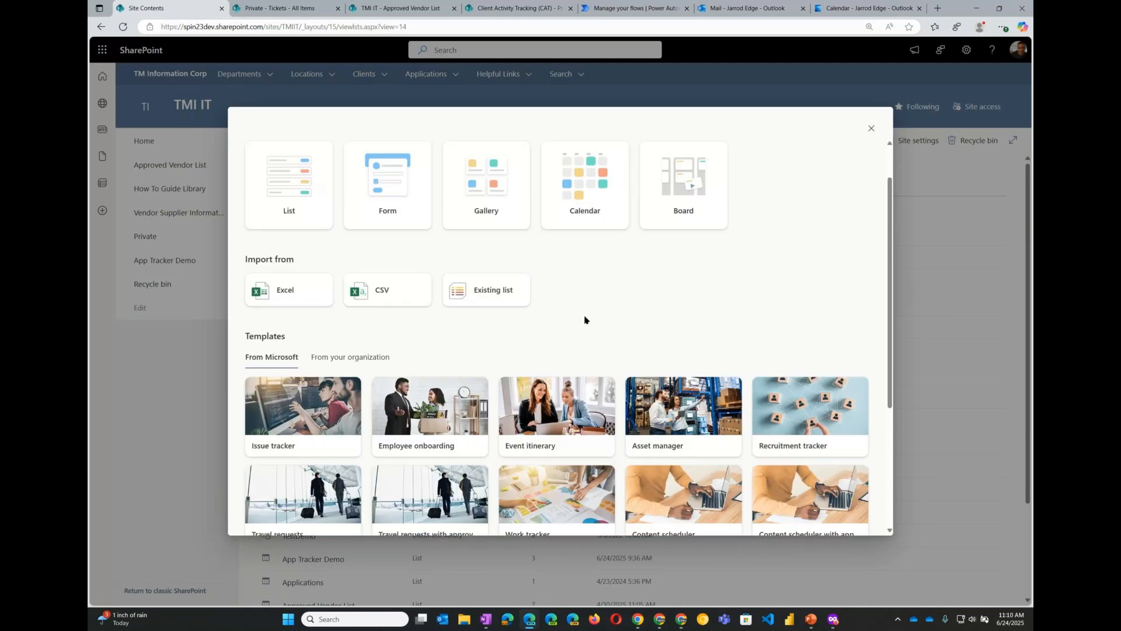
scroll(585, 320, down, 2)
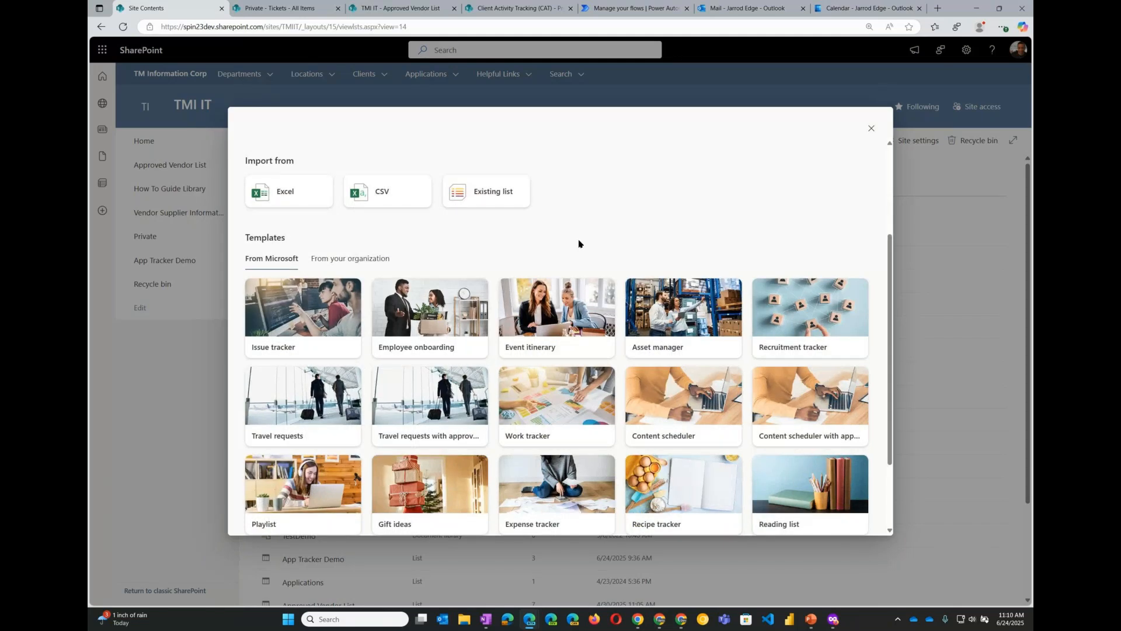
scroll(579, 243, down, 1)
scroll(591, 203, up, 1)
scroll(582, 237, up, 3)
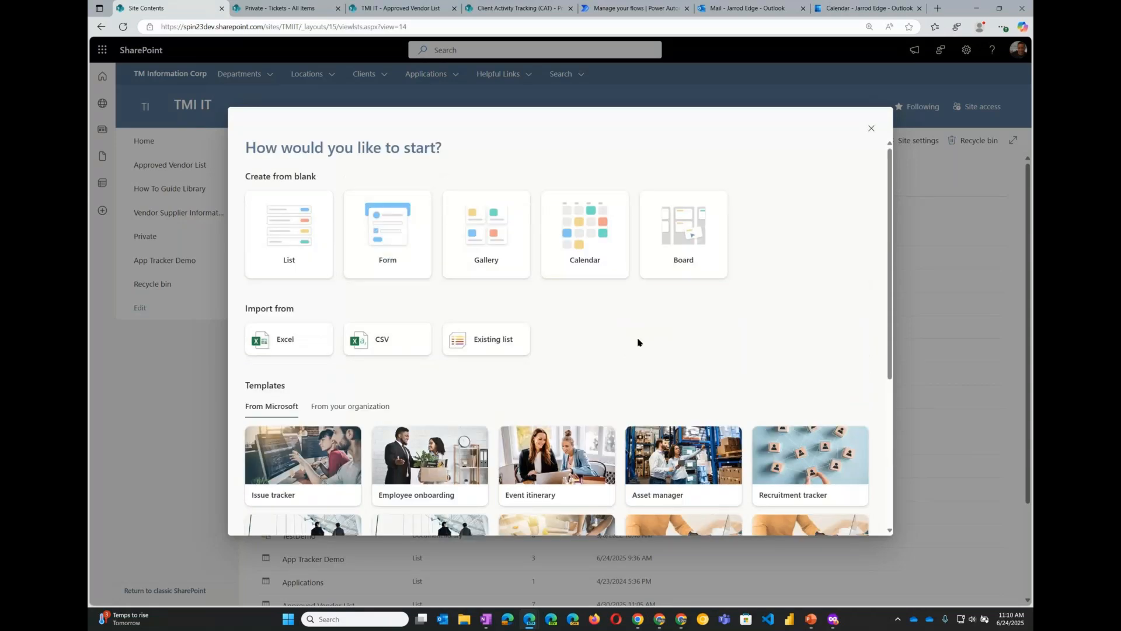
scroll(639, 342, down, 1)
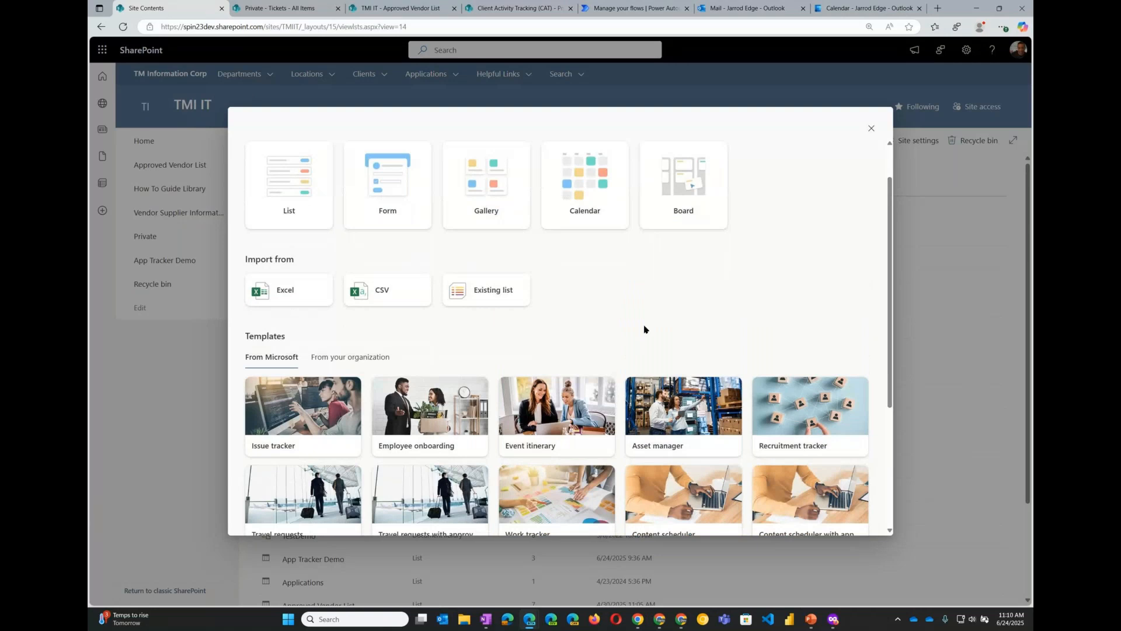
scroll(645, 328, down, 1)
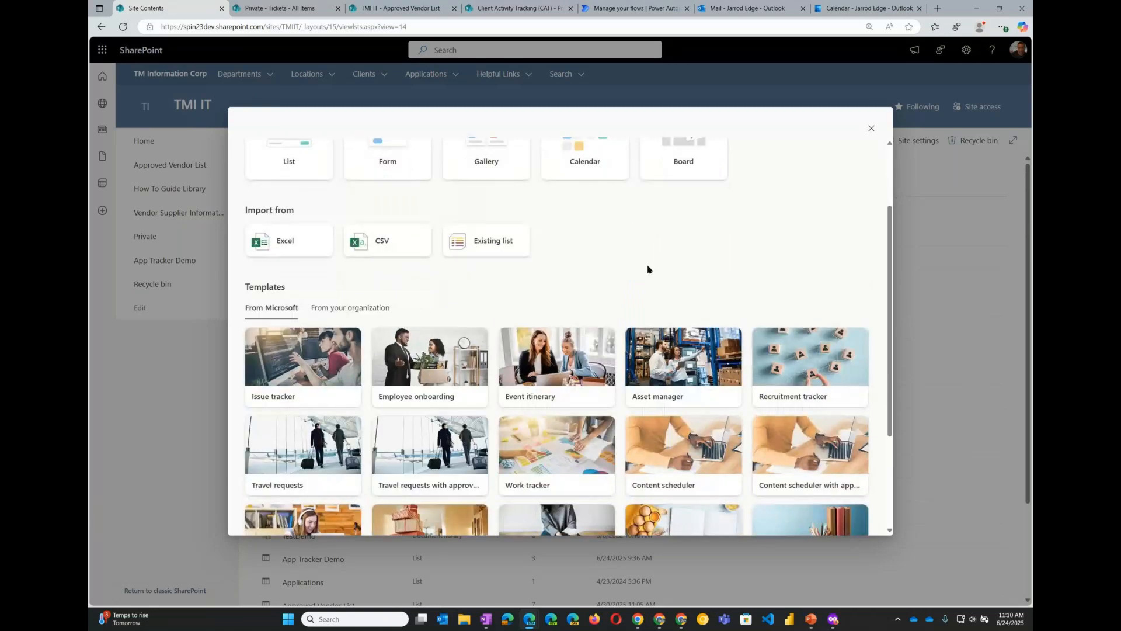
scroll(648, 269, down, 1)
scroll(646, 269, up, 1)
scroll(643, 250, down, 1)
scroll(681, 476, down, 2)
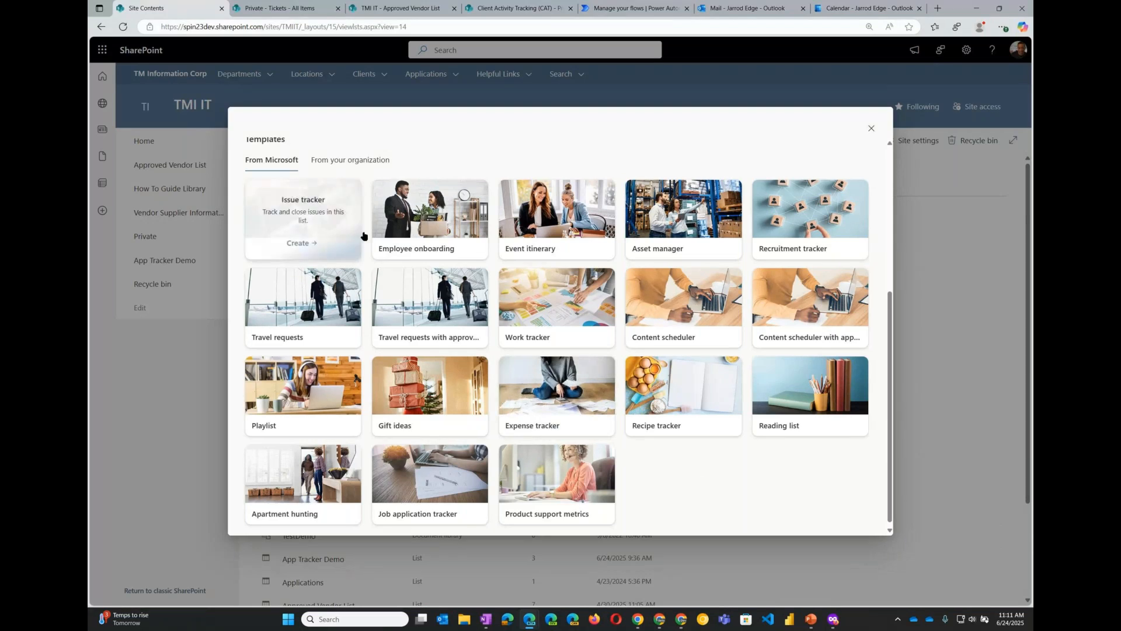
scroll(741, 489, up, 1)
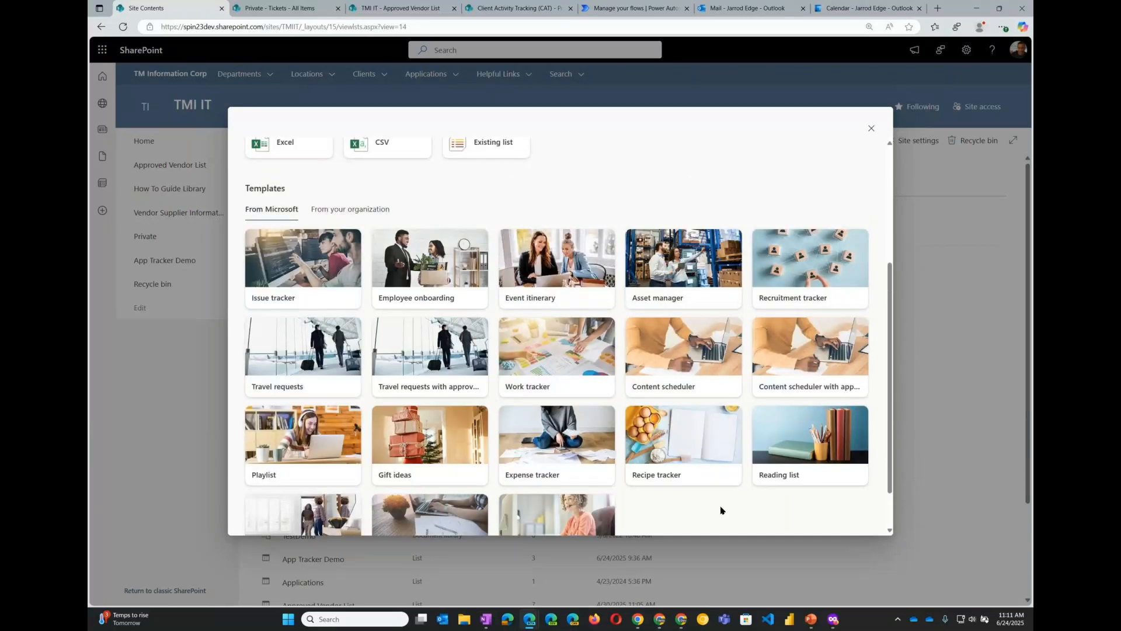
scroll(642, 370, up, 4)
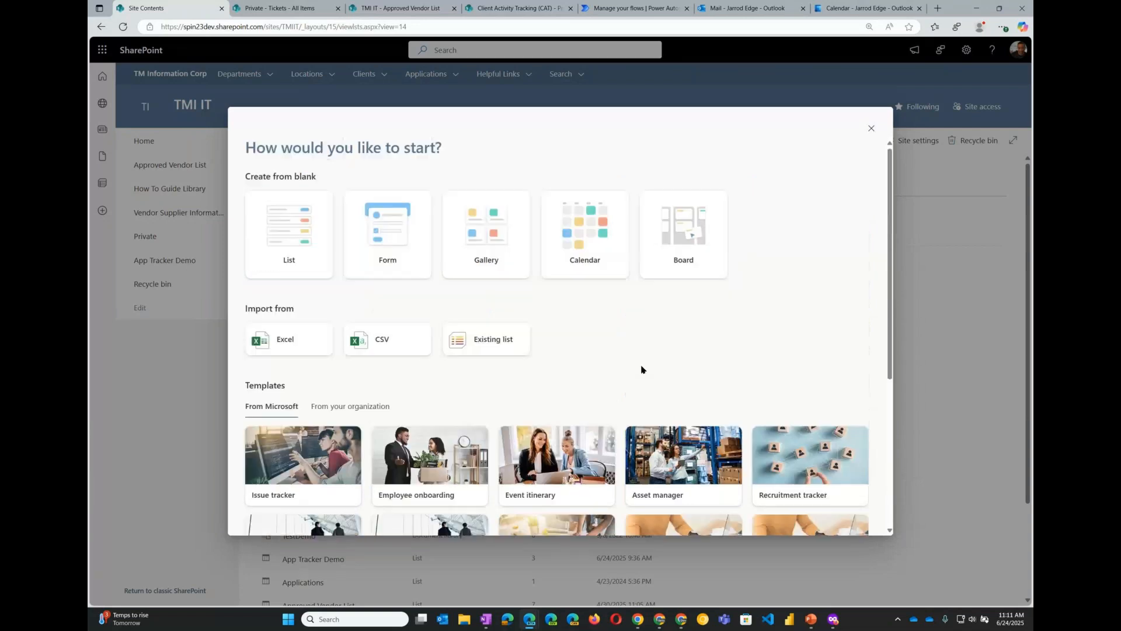
- Create a blank list named AppTrackerListDemo, keeping it shown in site navigation
click(293, 244)
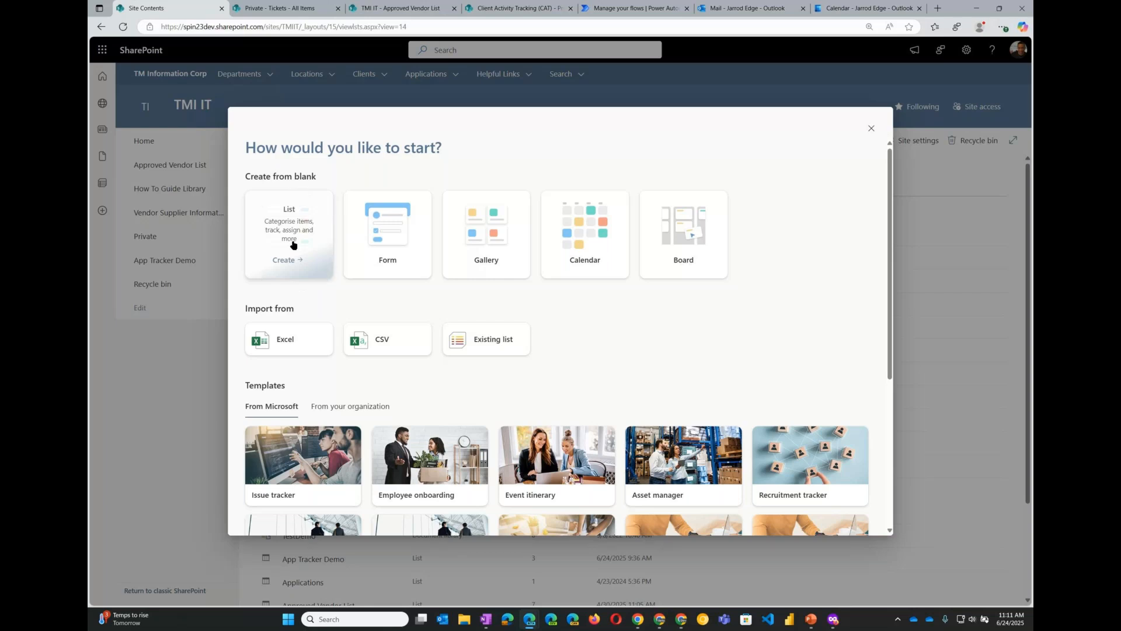
click(292, 243)
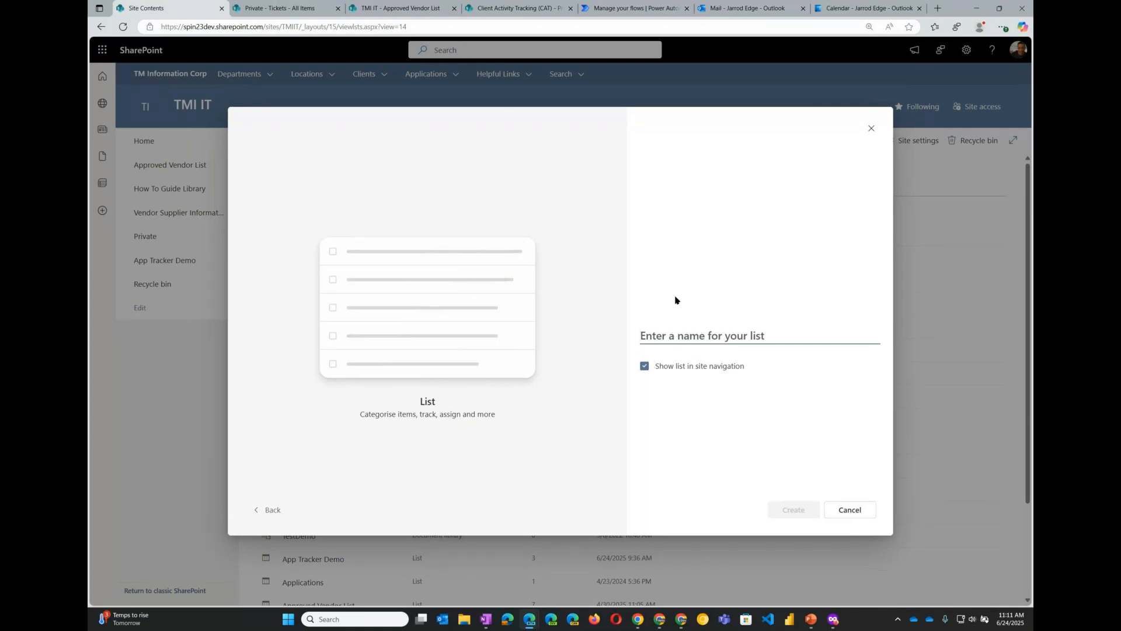
text(AppTrackerListDemo)
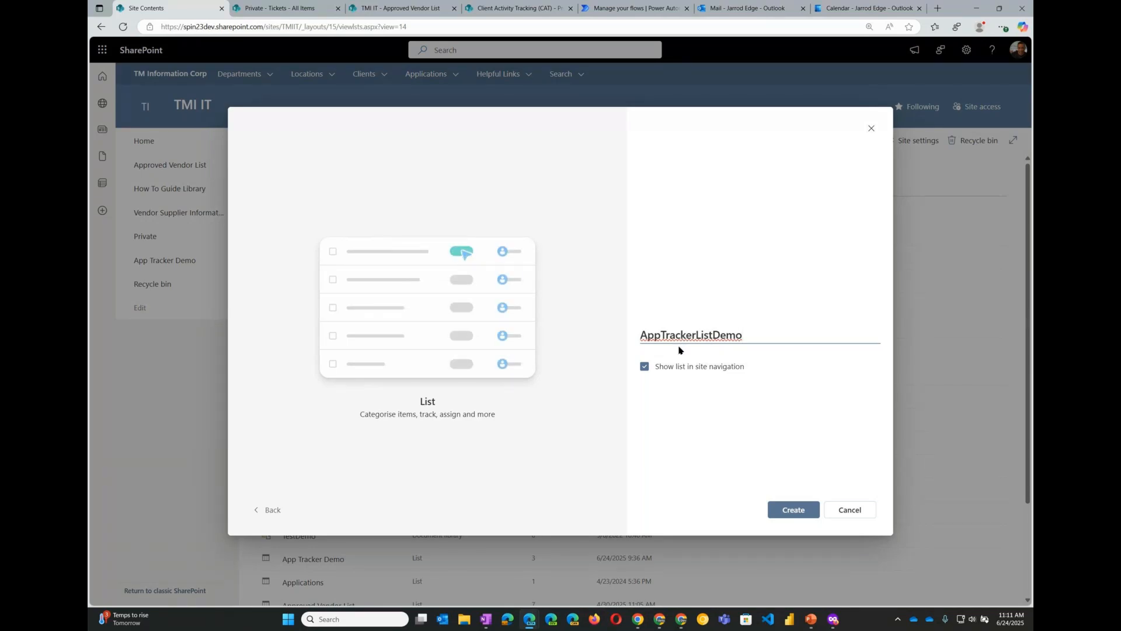
drag(743, 334, 634, 341)
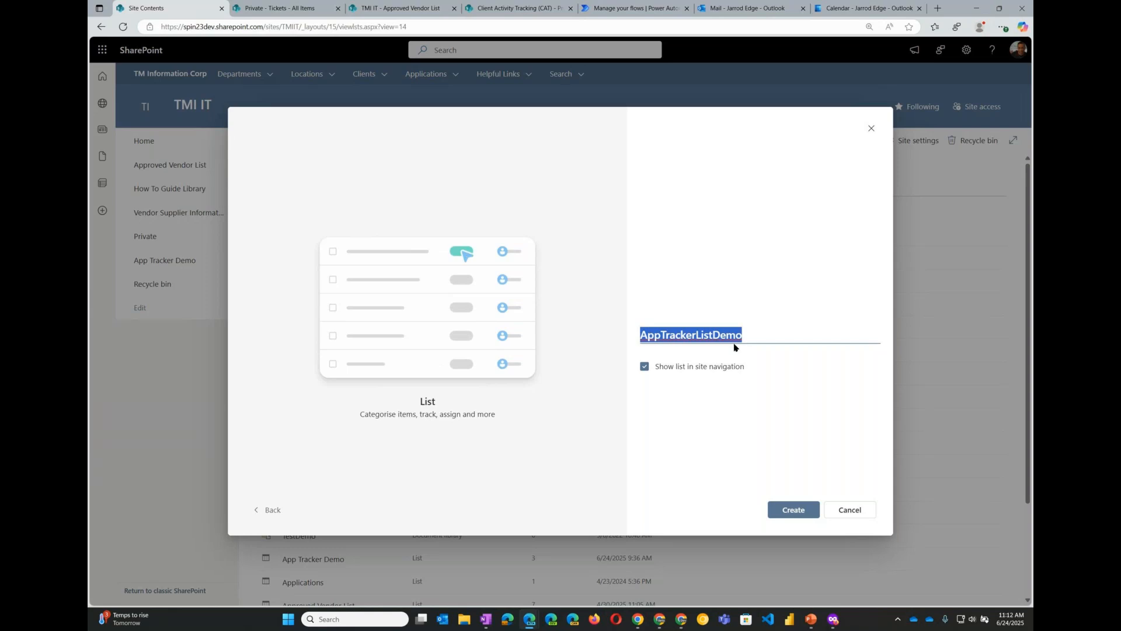
click(701, 402)
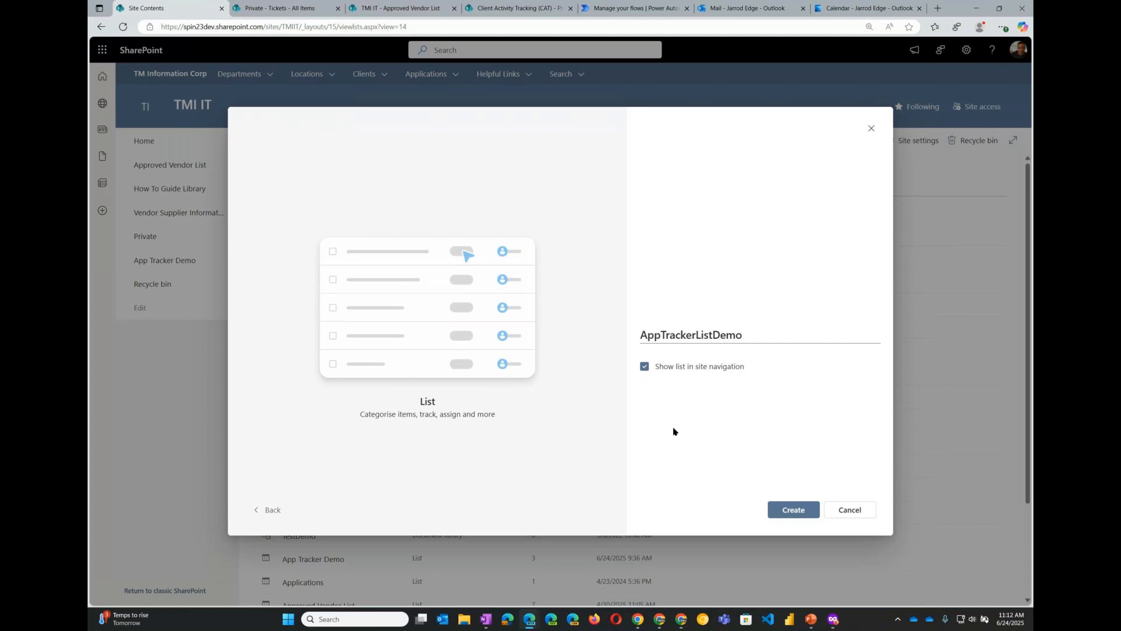
click(798, 516)
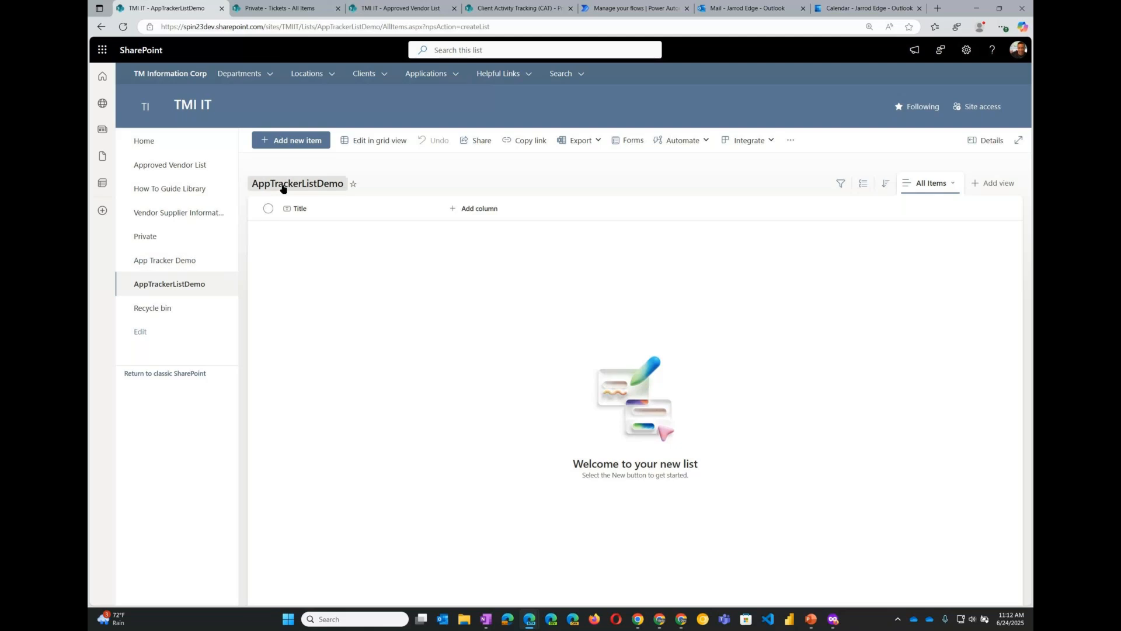
- Select the list's name AppTrackerListDemo within the page address
click(347, 29)
double_click(347, 29)
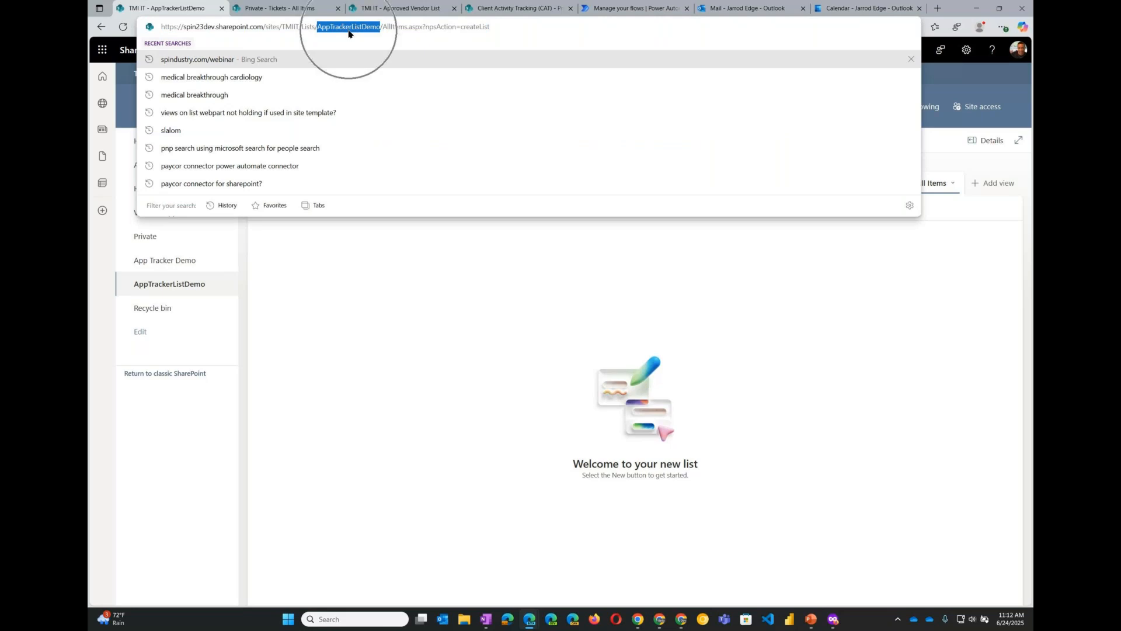
key(ctrl)
key(ctrl)
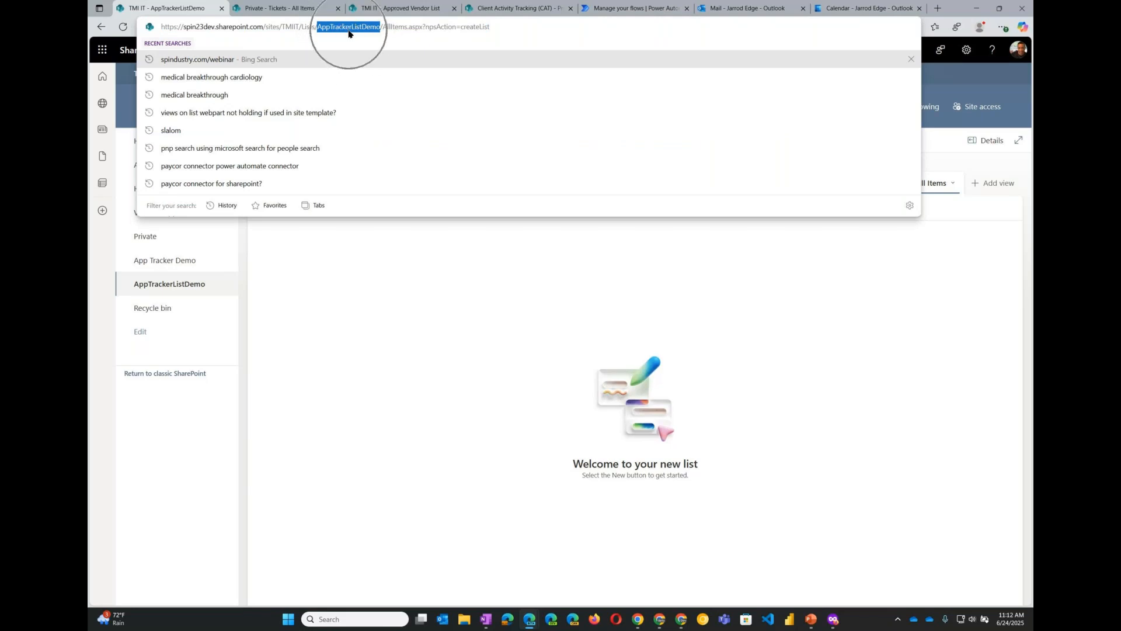
- Rename the list to App Tracker List Demo, and give it the pink color and the Rocket icon in its settings
click(418, 328)
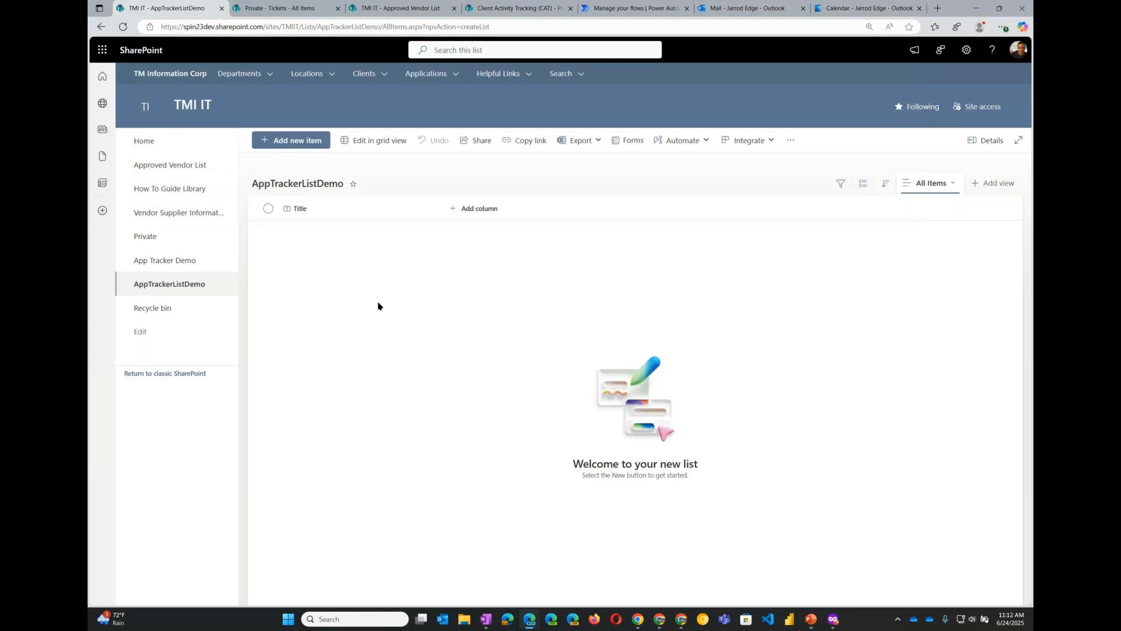
click(289, 184)
click(438, 259)
click(476, 259)
click(496, 259)
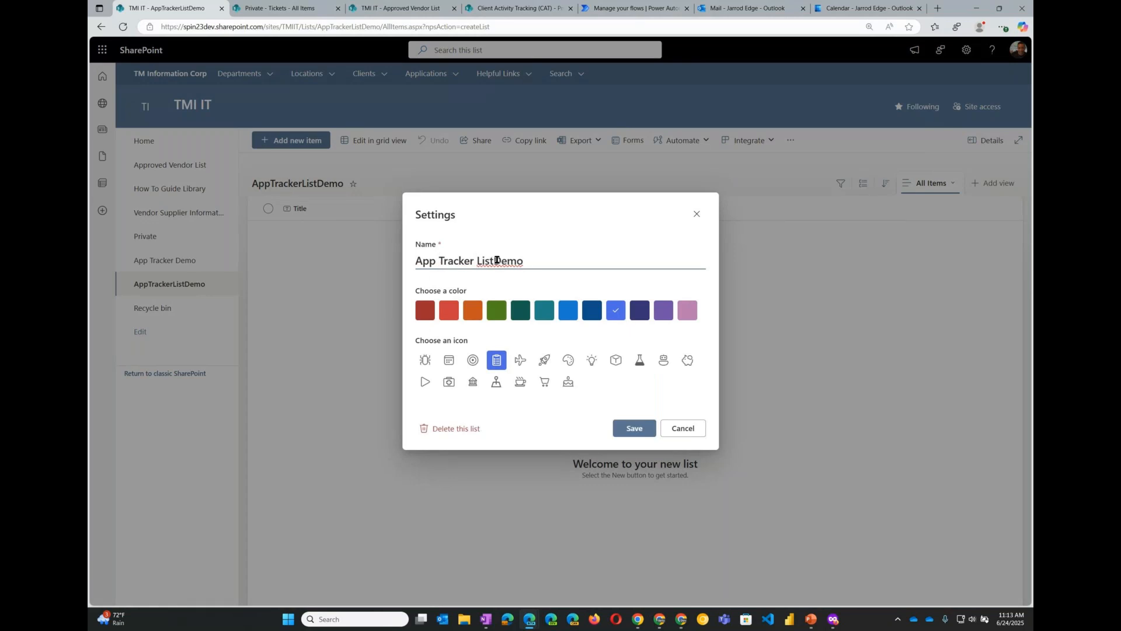
click(689, 317)
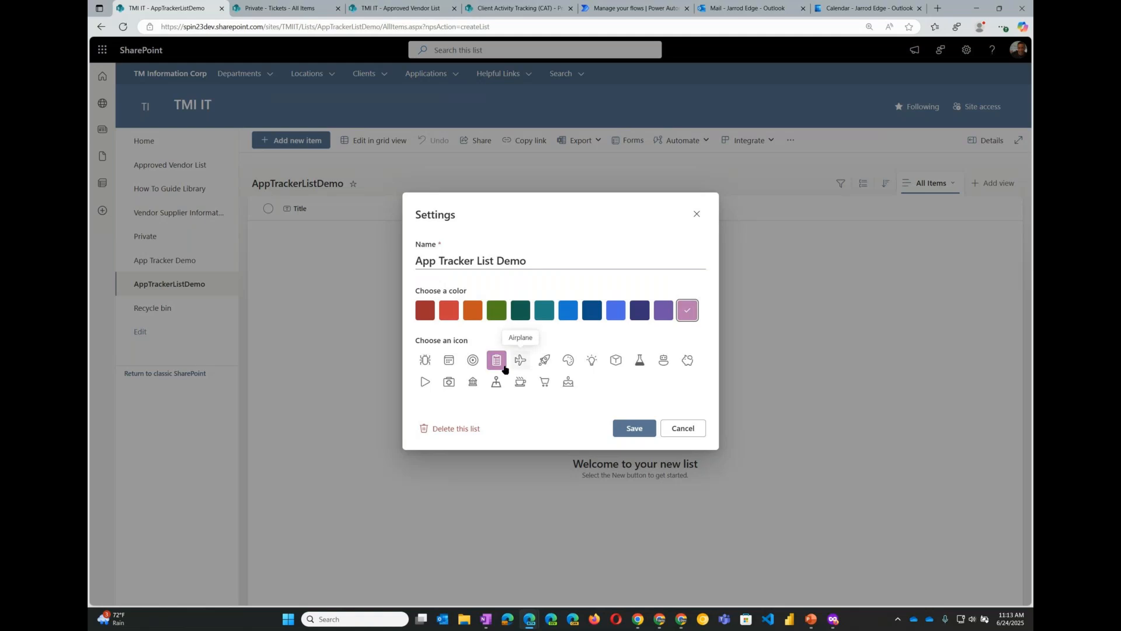
click(546, 362)
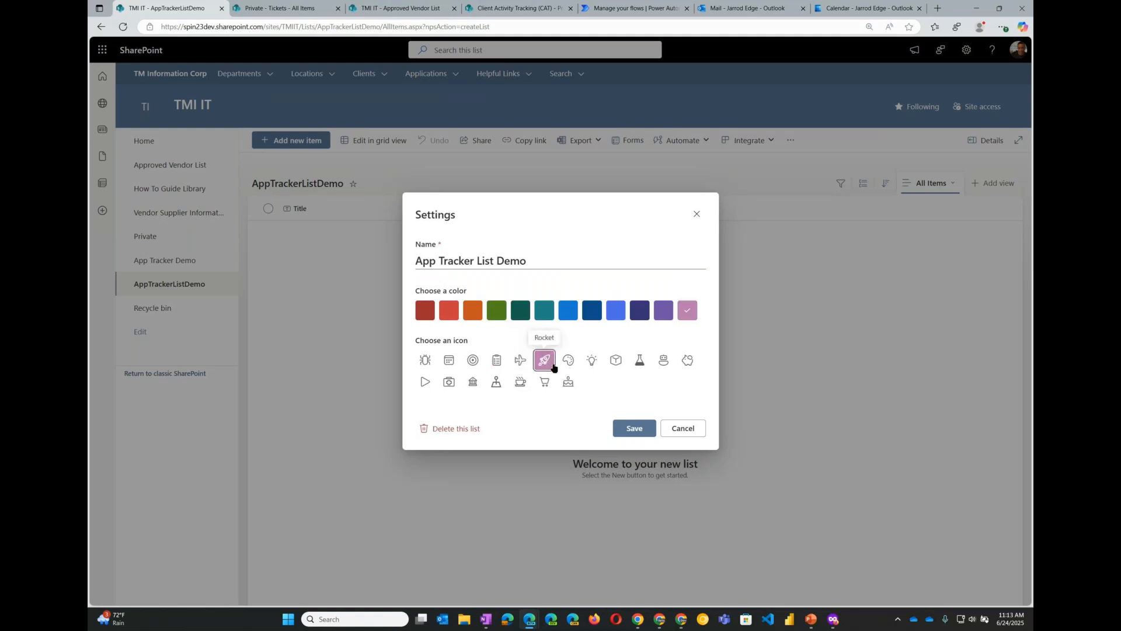
click(639, 431)
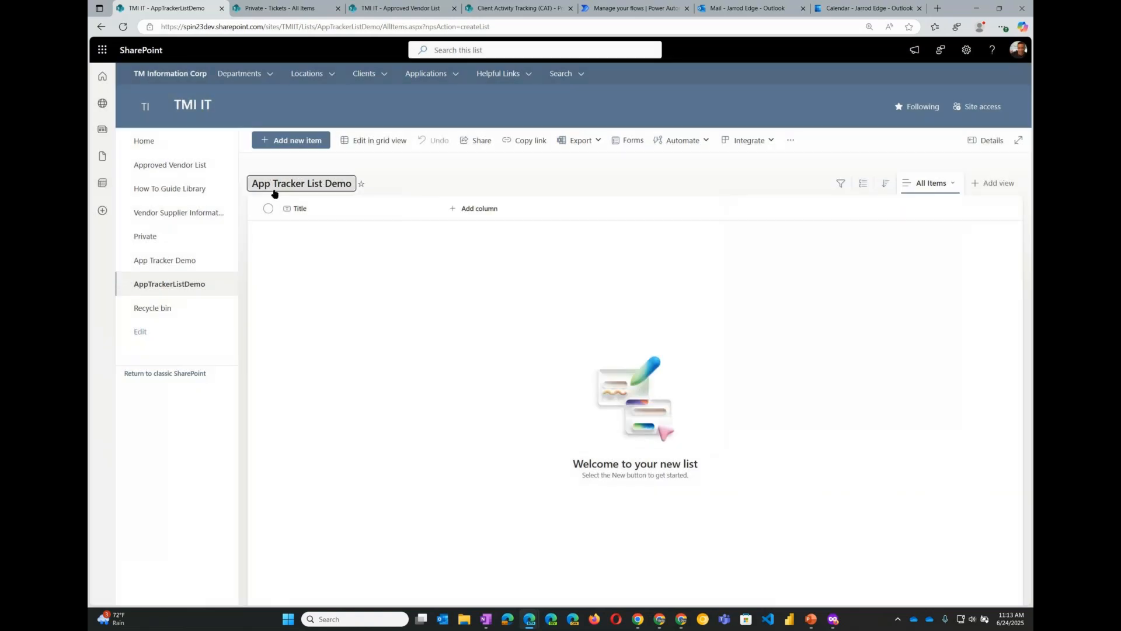
- Reload the page, open the Approved Vendor List for comparison, and return to App Tracker List Demo
click(122, 28)
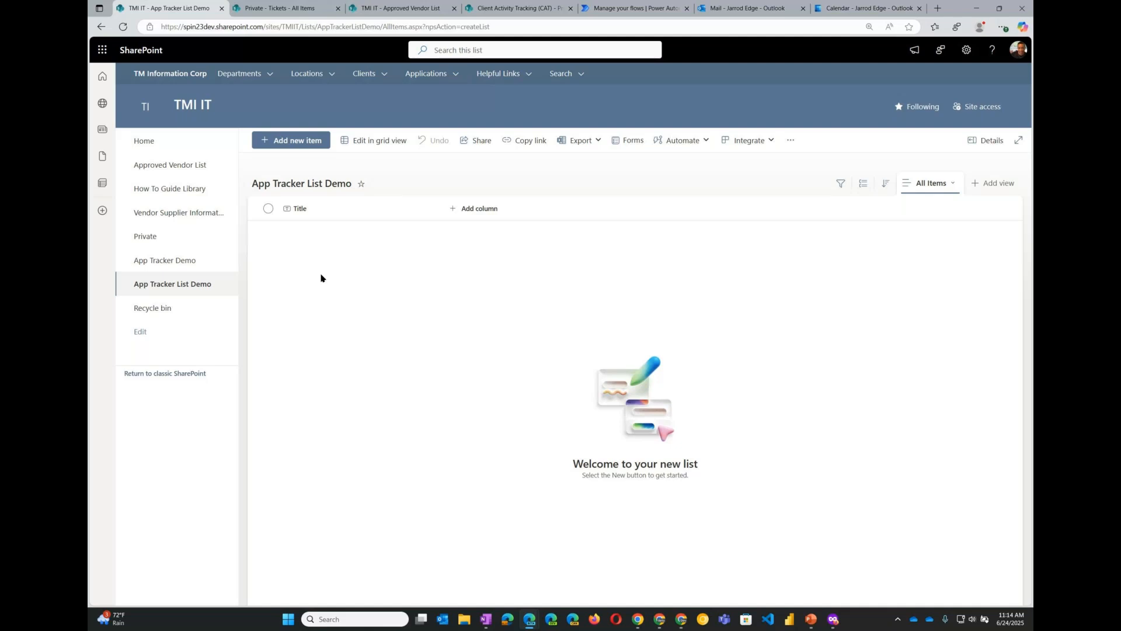
click(179, 169)
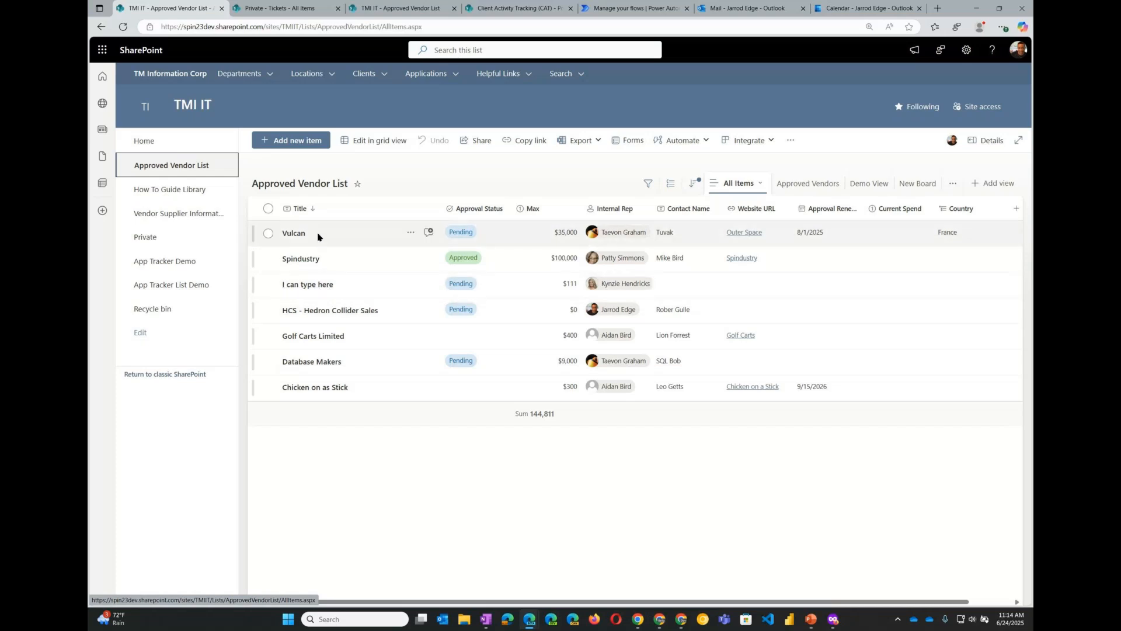
click(194, 288)
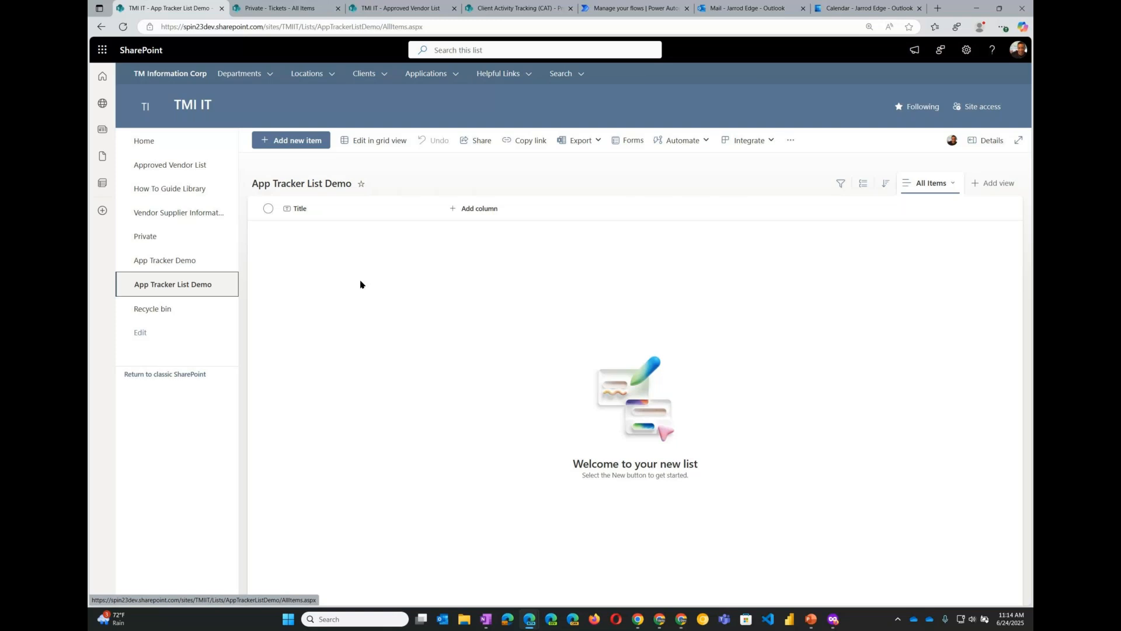
- Open the create-a-column panel and preview the Choice, Date and time, Multiple lines, Person, Number and Yes/No column types
click(452, 212)
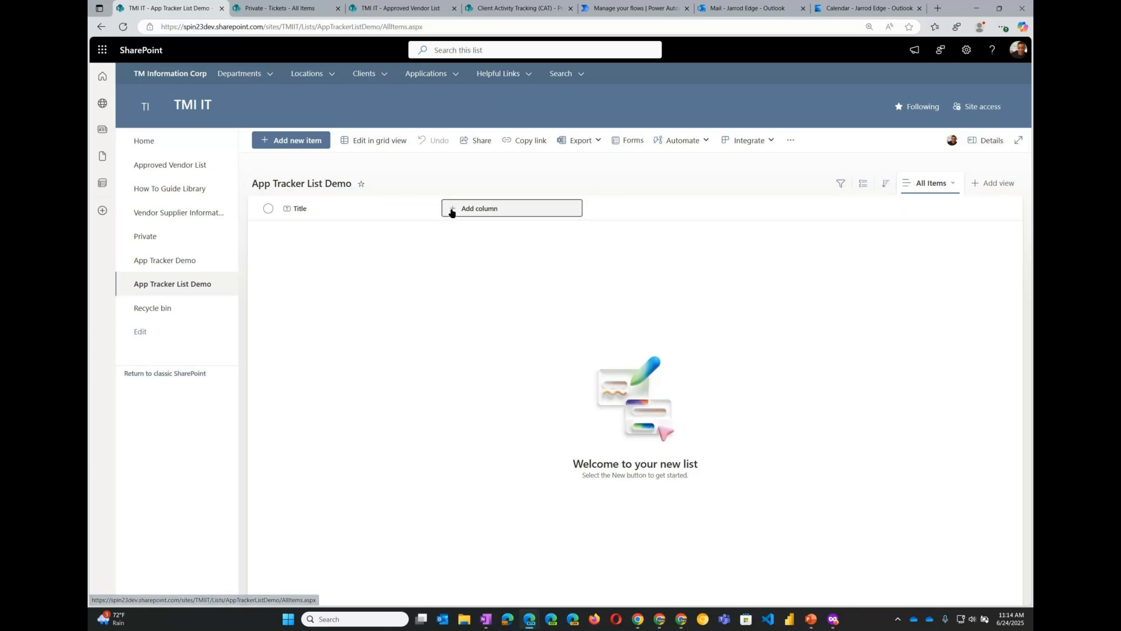
scroll(709, 275, down, 3)
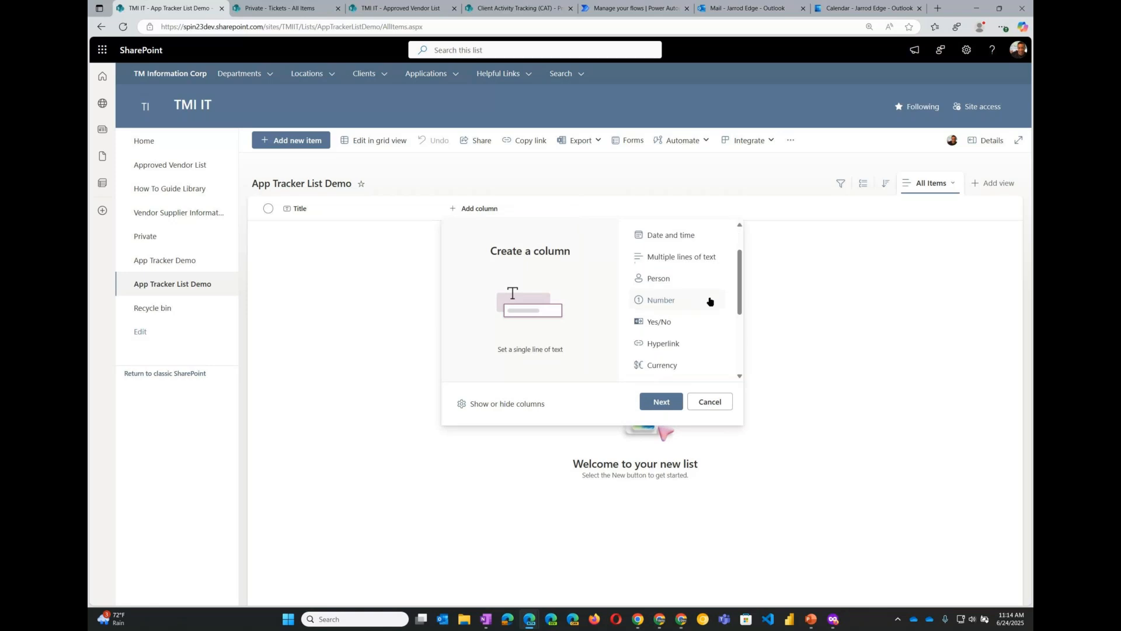
scroll(709, 311, down, 2)
scroll(711, 308, up, 5)
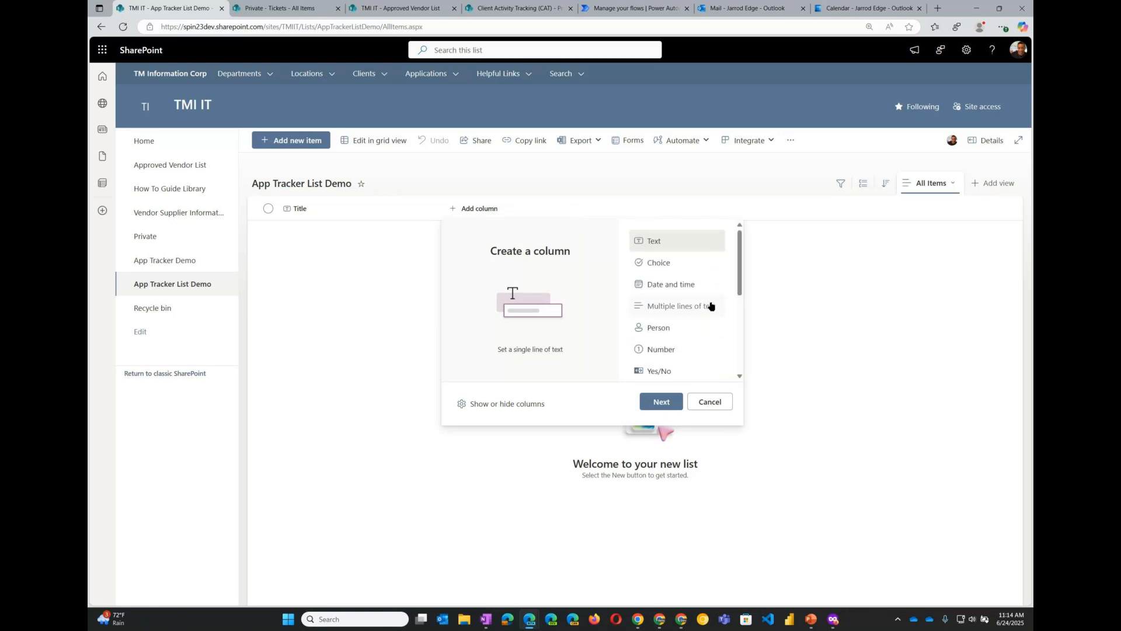
click(681, 270)
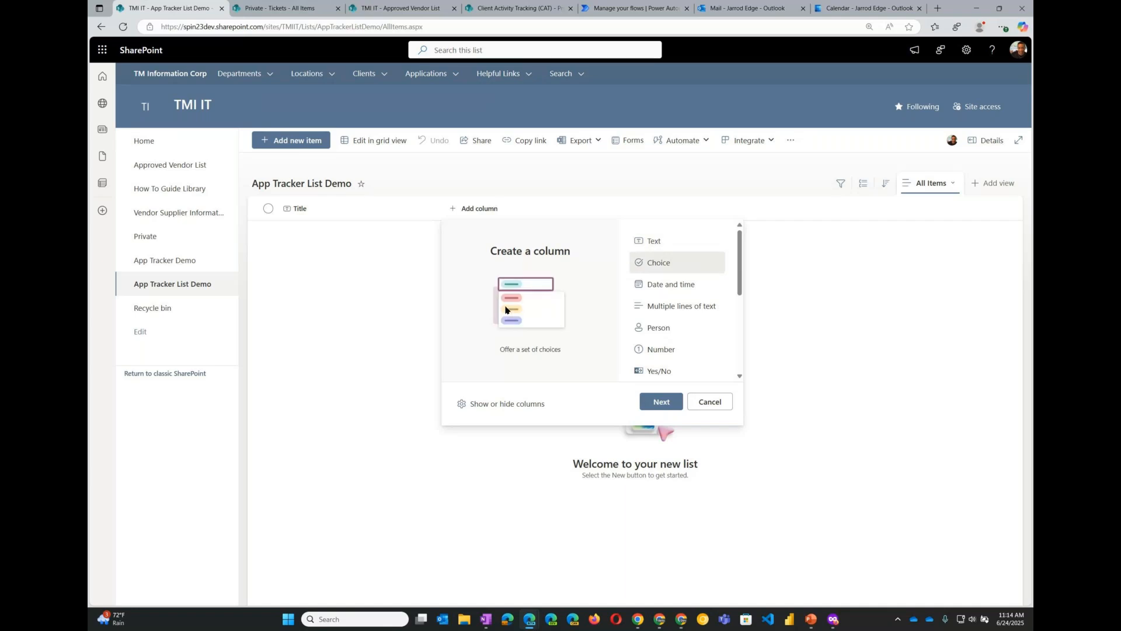
click(662, 286)
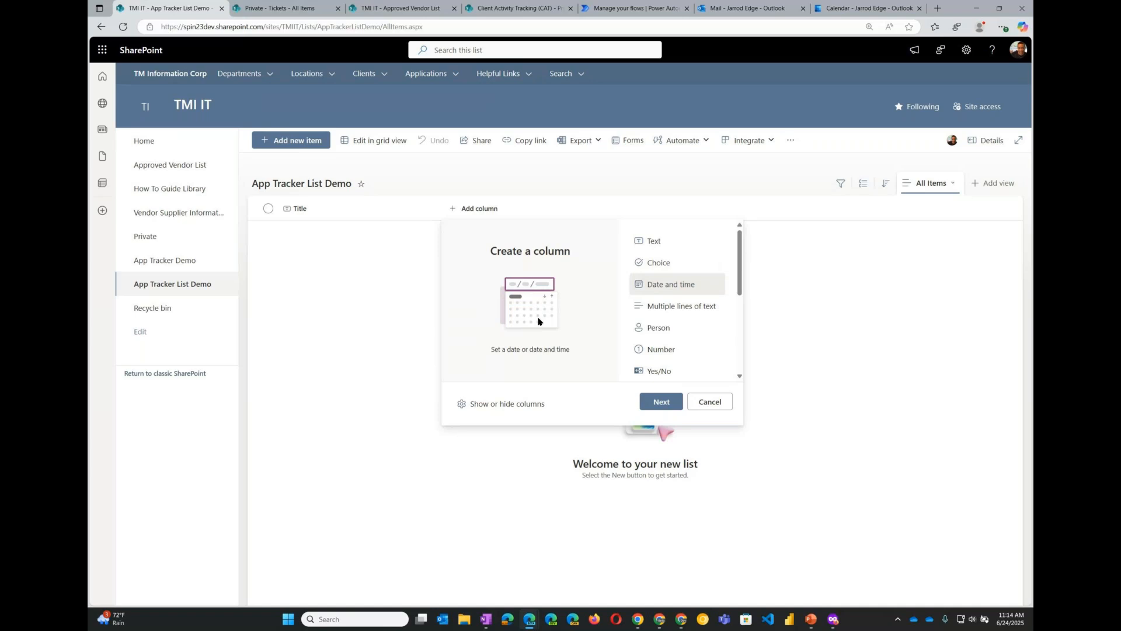
click(682, 307)
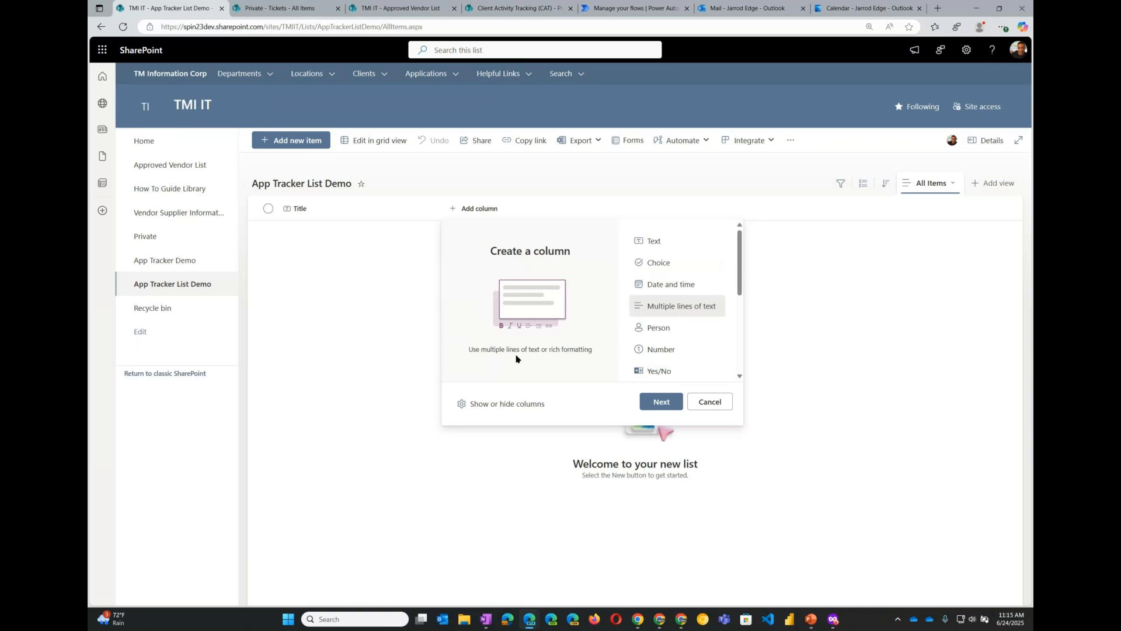
click(663, 328)
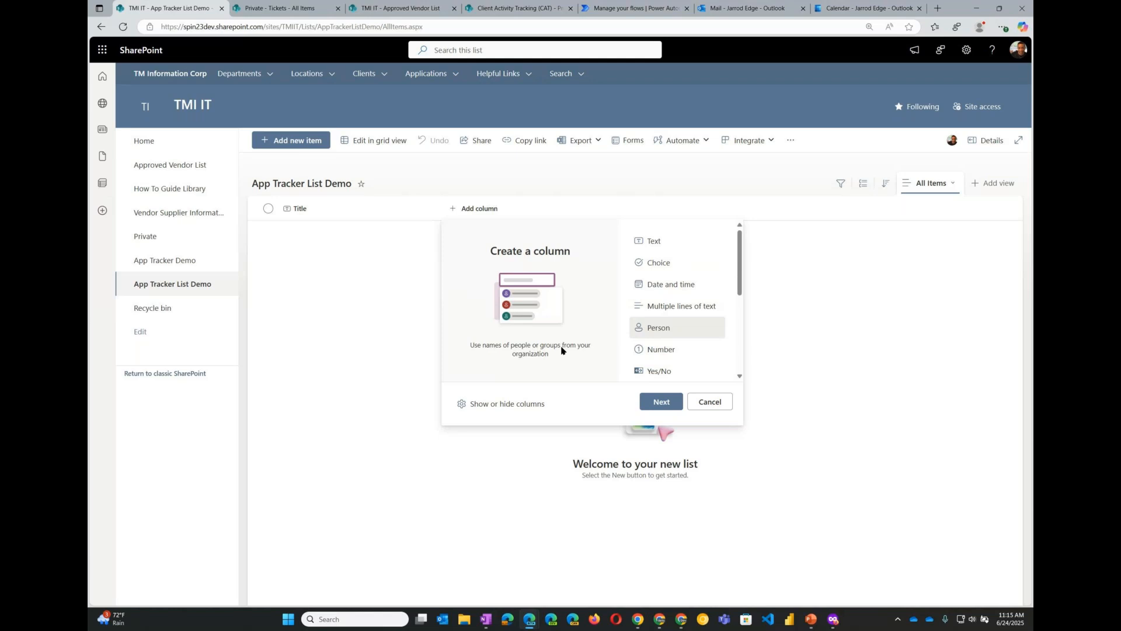
click(659, 350)
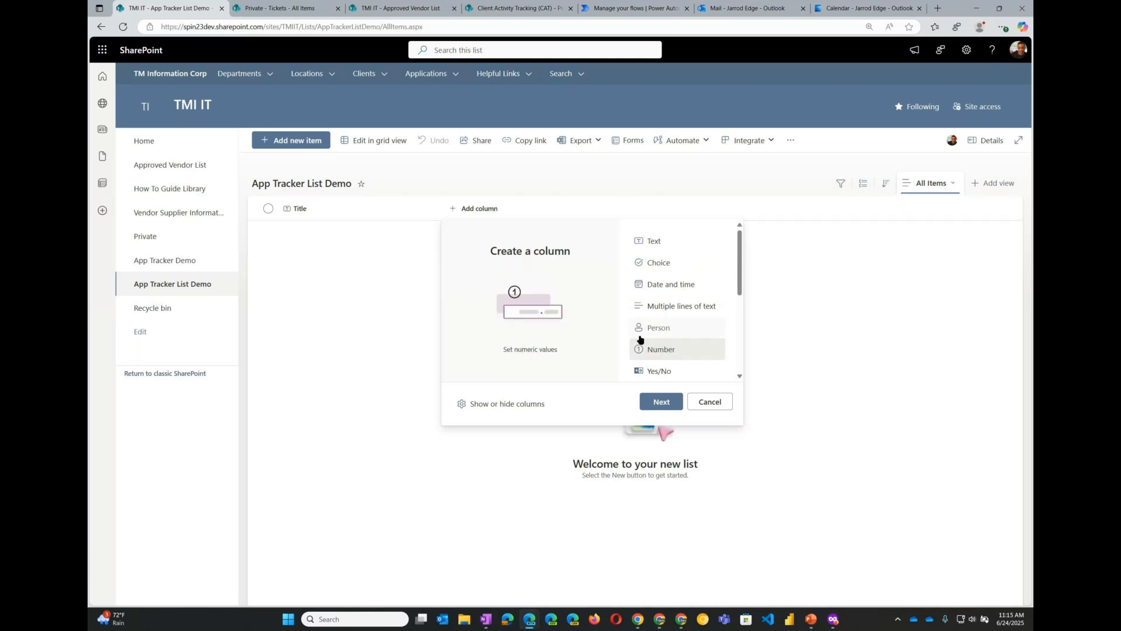
scroll(675, 345, down, 1)
click(673, 330)
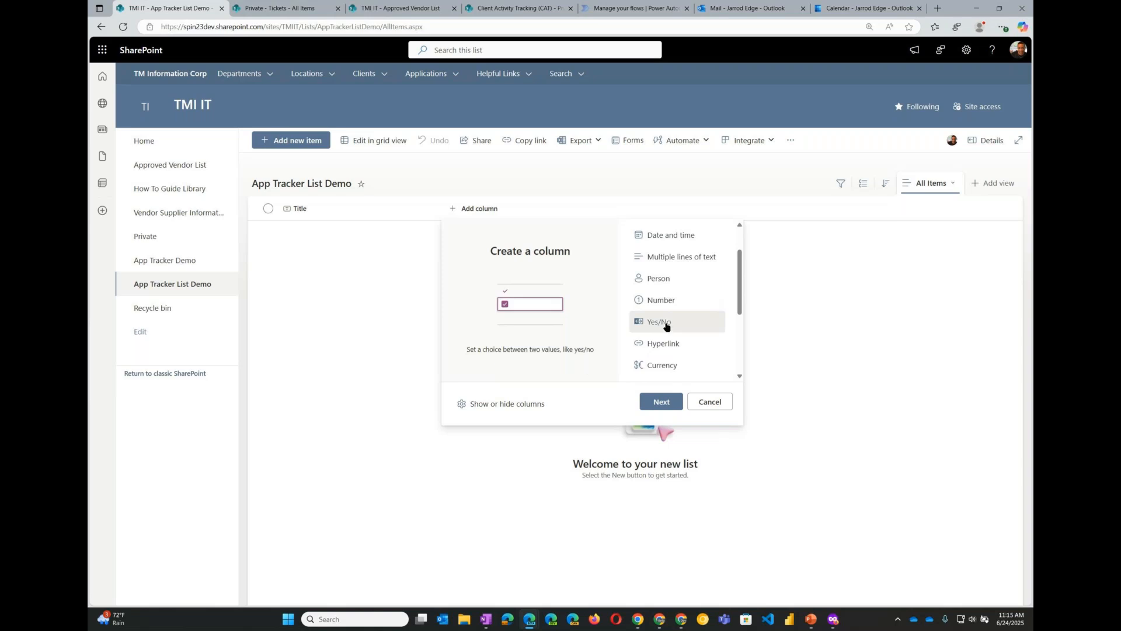
scroll(666, 326, up, 2)
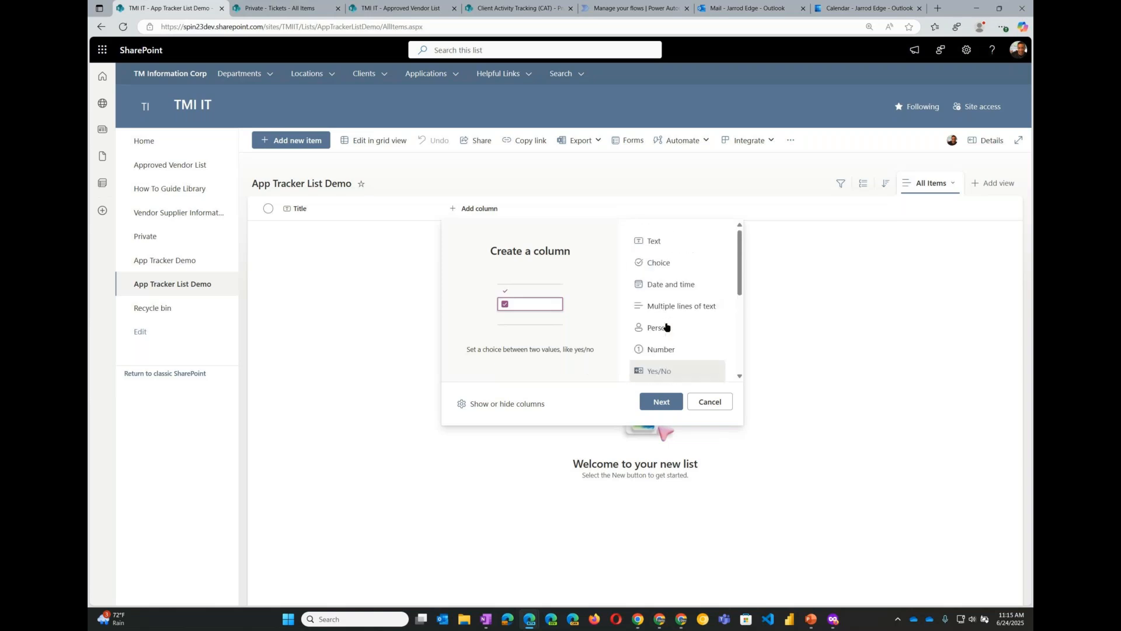
click(671, 262)
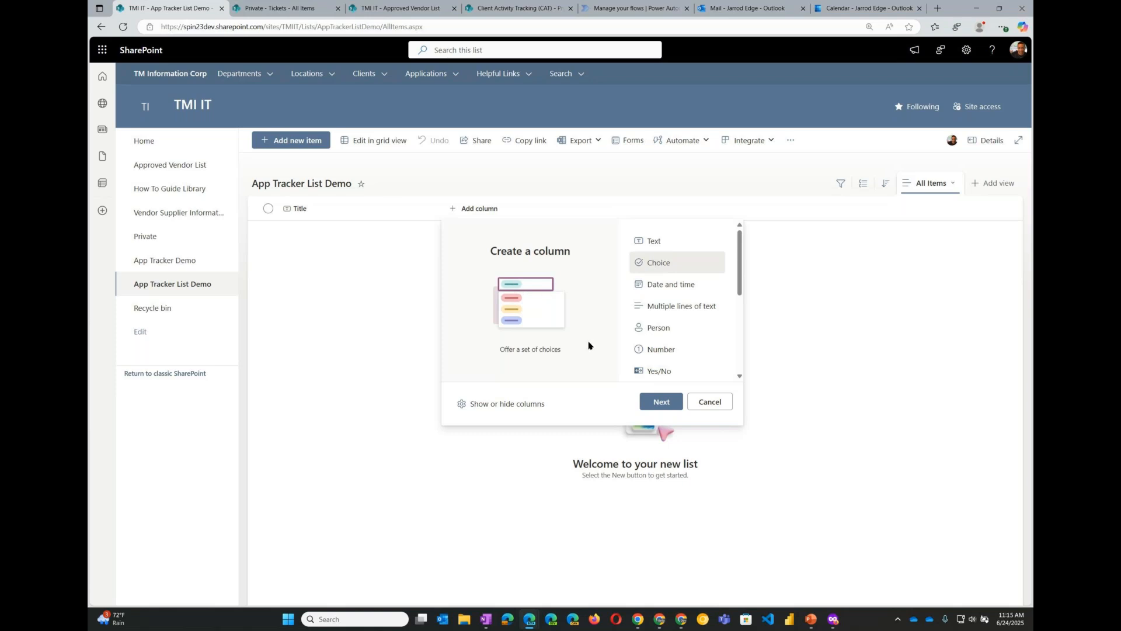
- Preview the Hyperlink, Currency, Location, Image, Managed metadata, Lookup and Average Rating column types, then select the Text type
scroll(674, 350, down, 1)
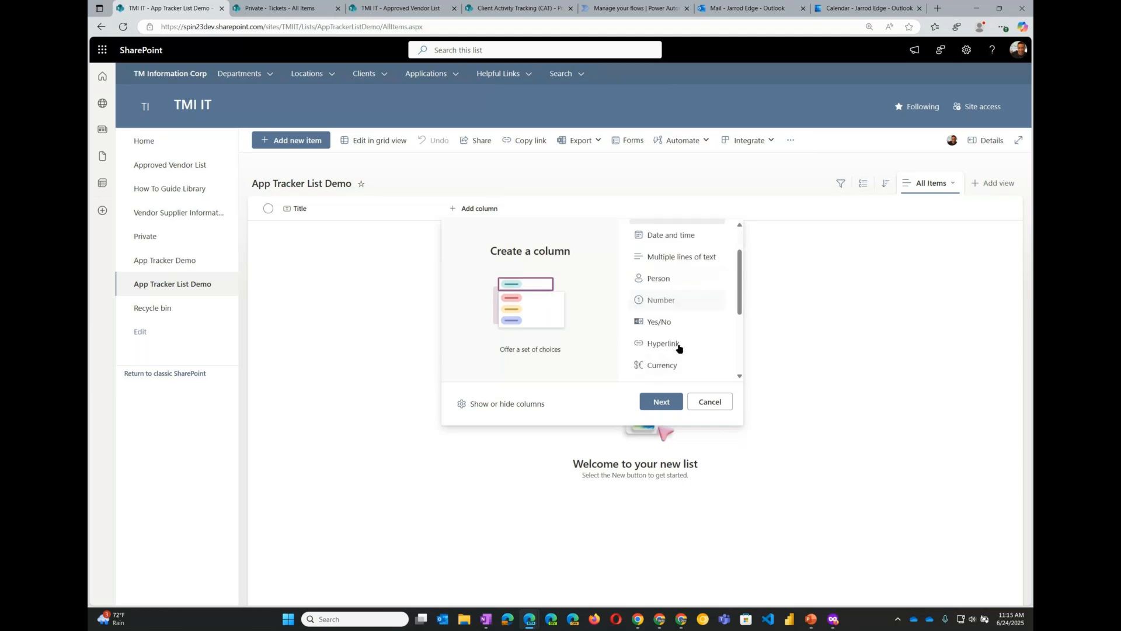
scroll(677, 341, down, 1)
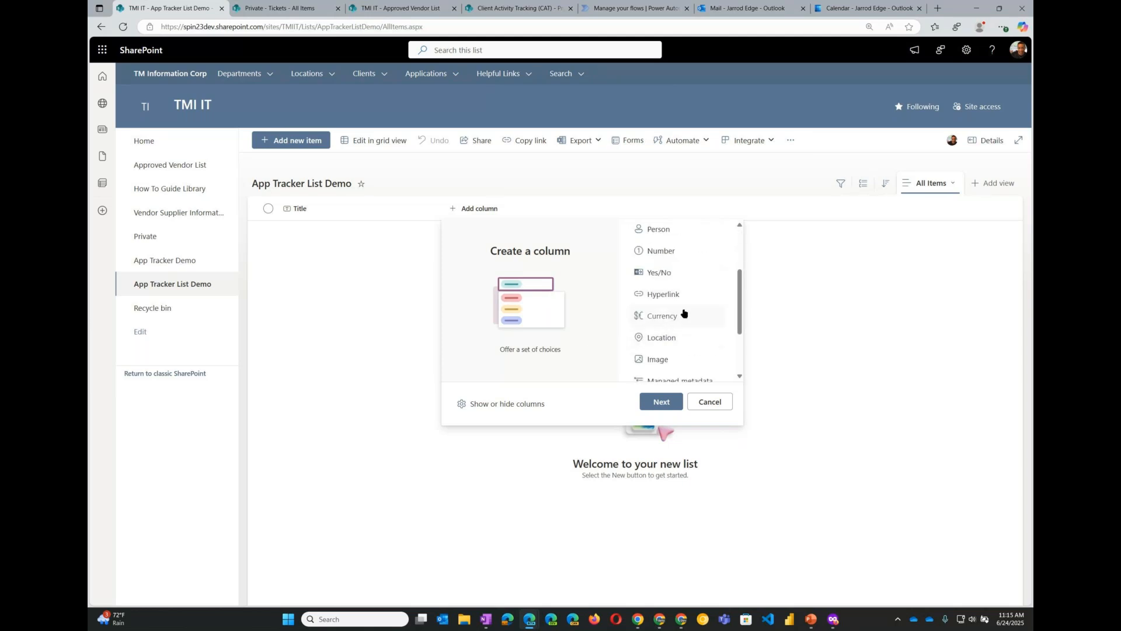
click(672, 300)
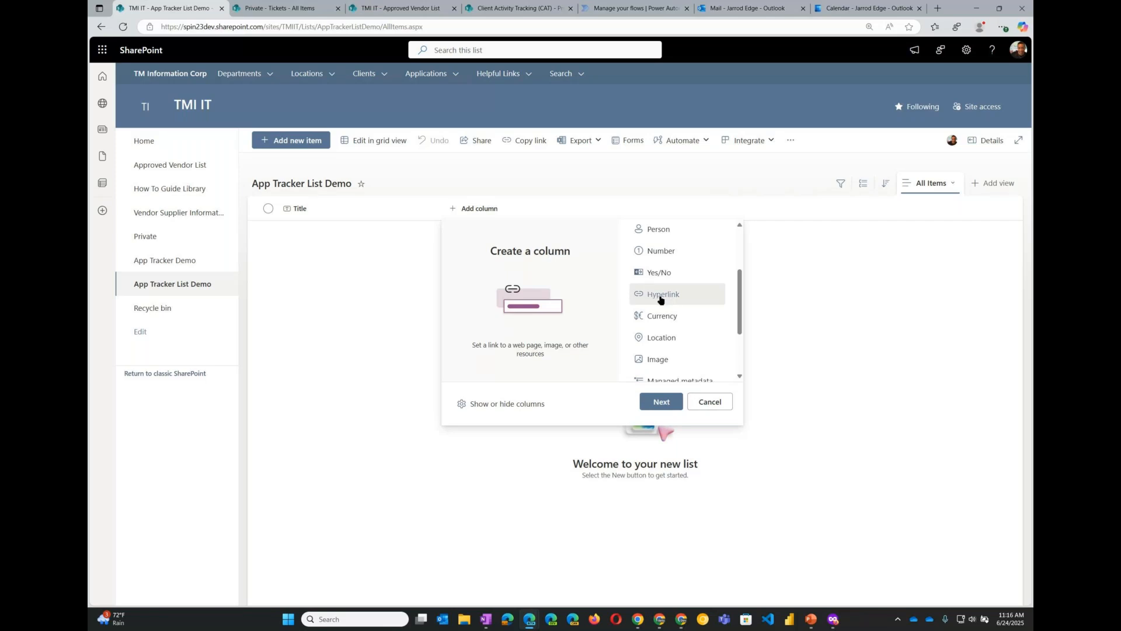
scroll(663, 300, up, 2)
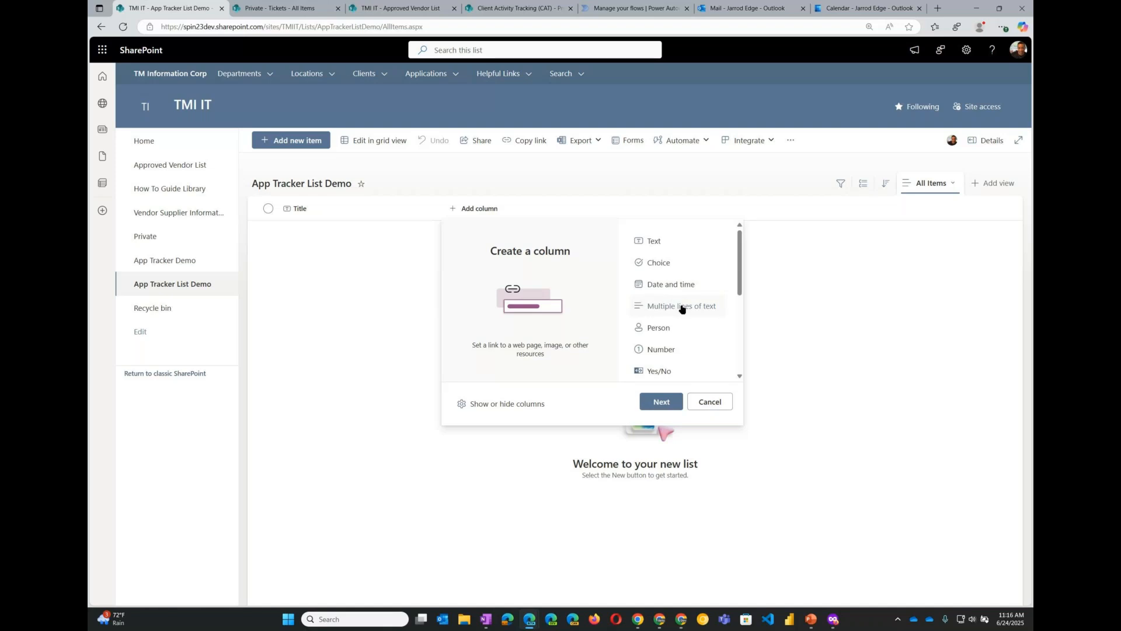
scroll(689, 321, down, 2)
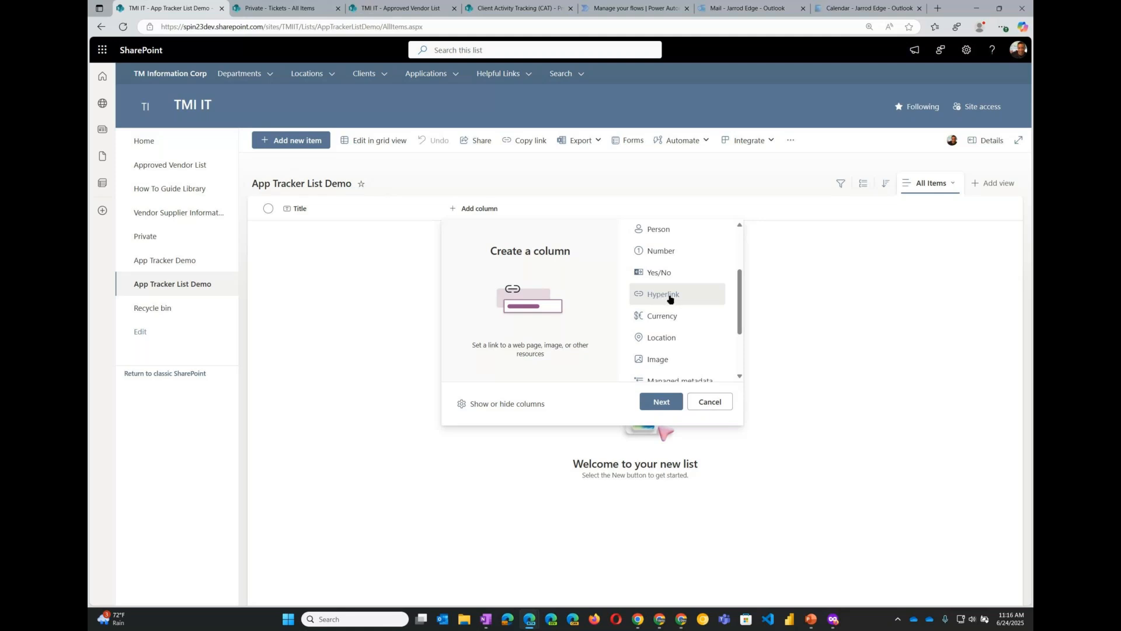
scroll(670, 300, down, 1)
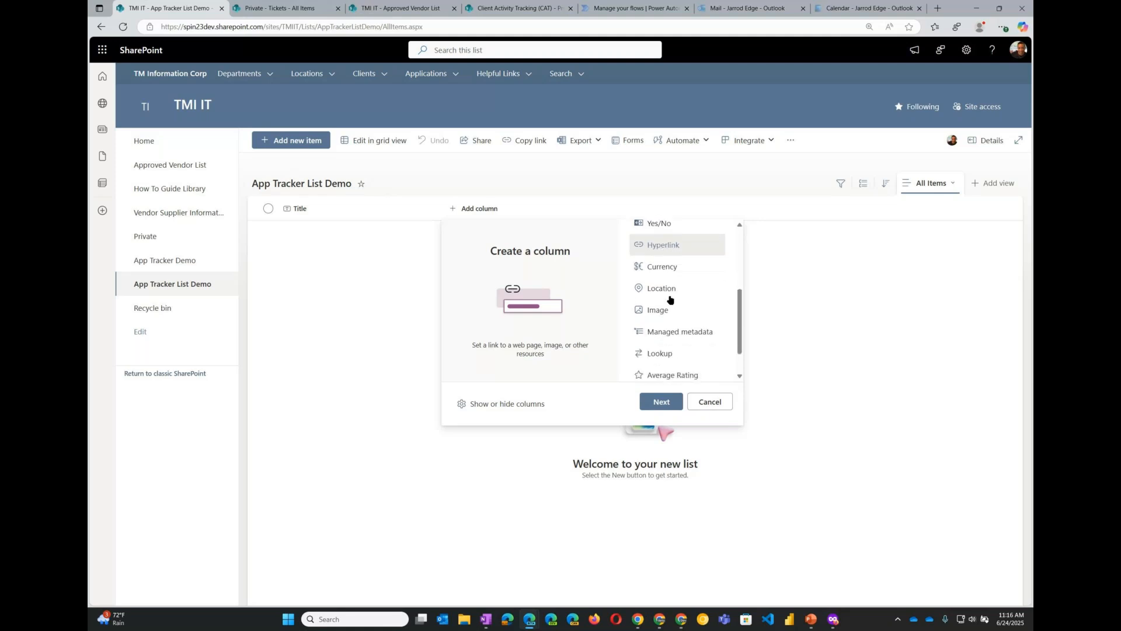
click(671, 269)
scroll(671, 269, up, 1)
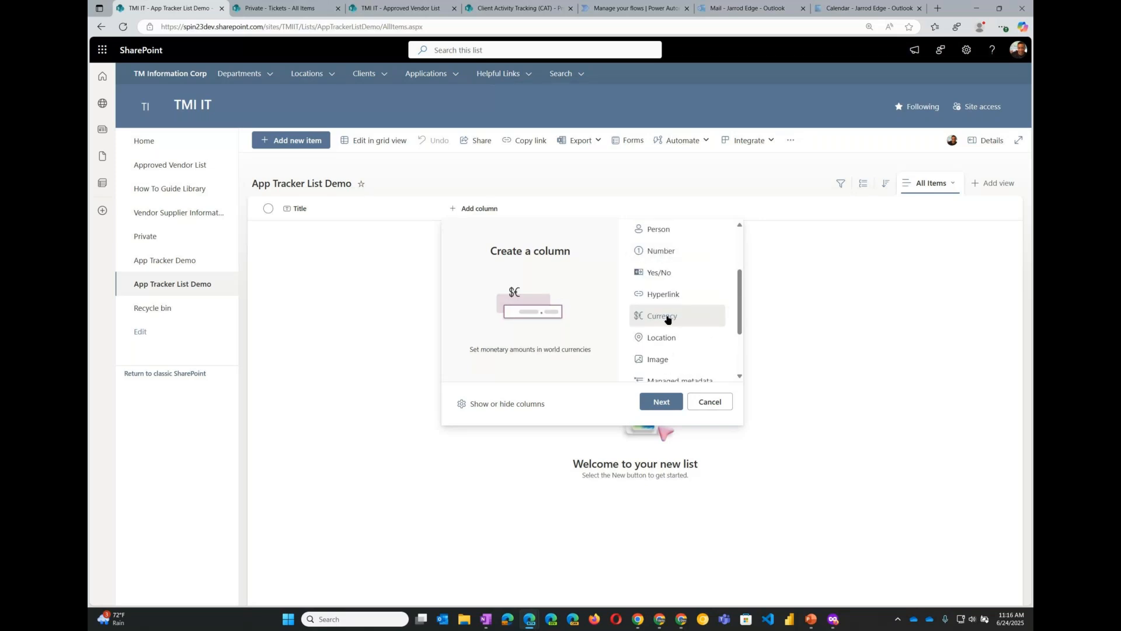
scroll(668, 319, down, 1)
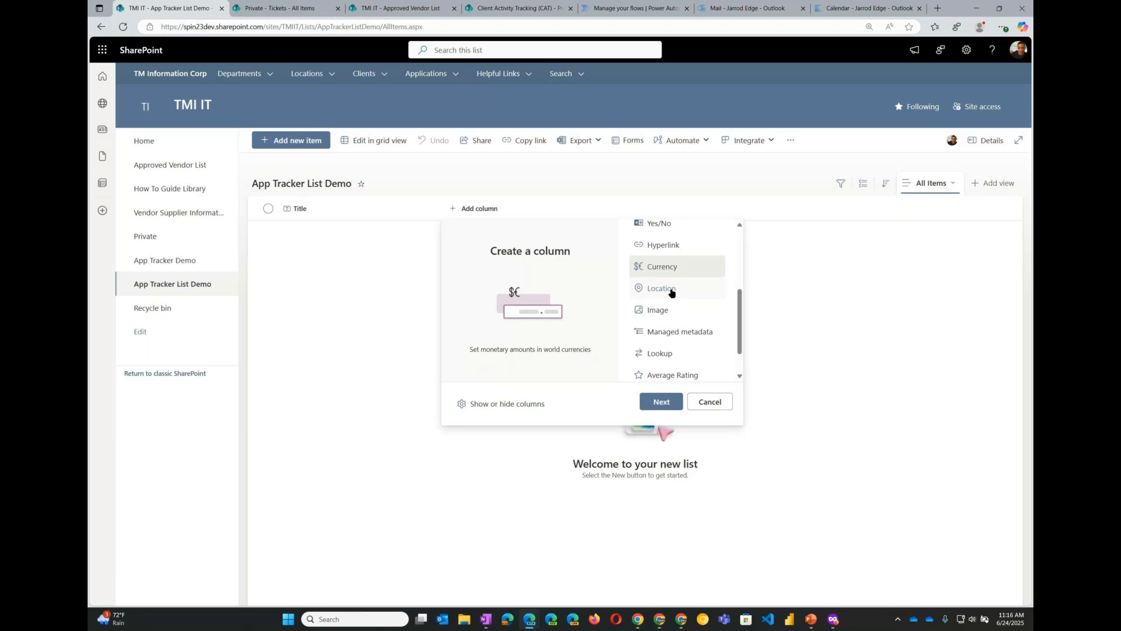
click(672, 293)
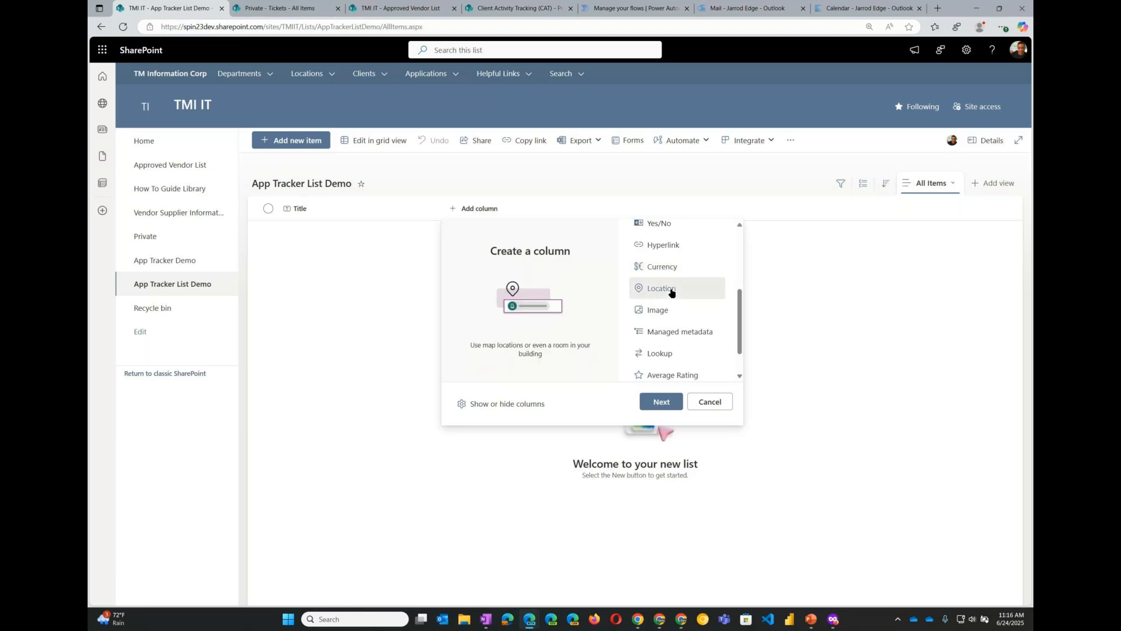
click(671, 314)
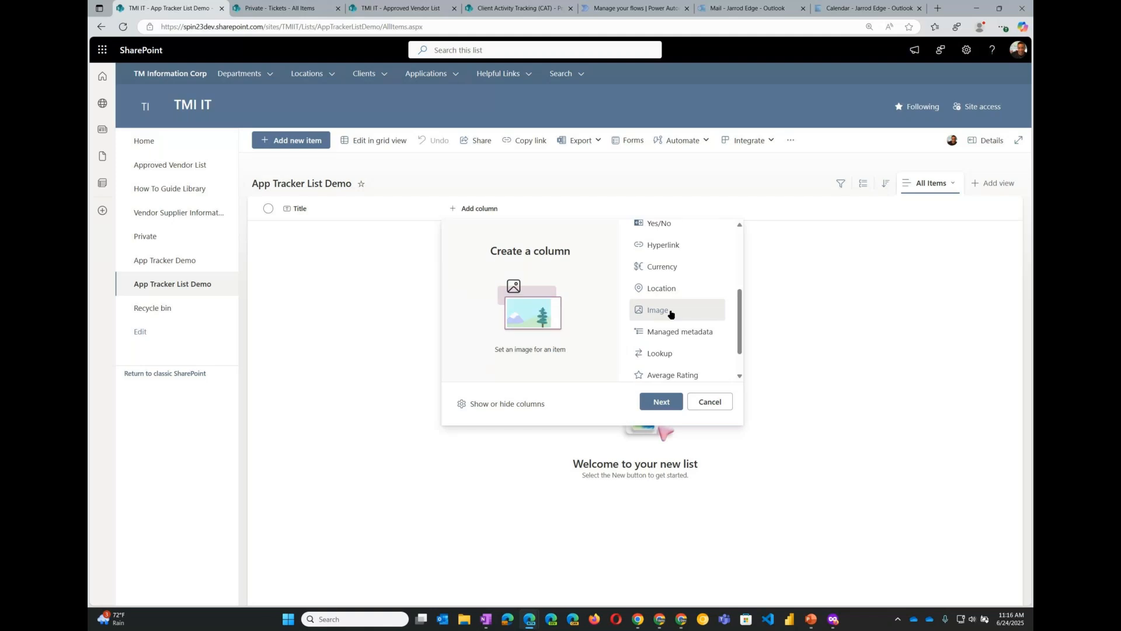
scroll(670, 313, down, 1)
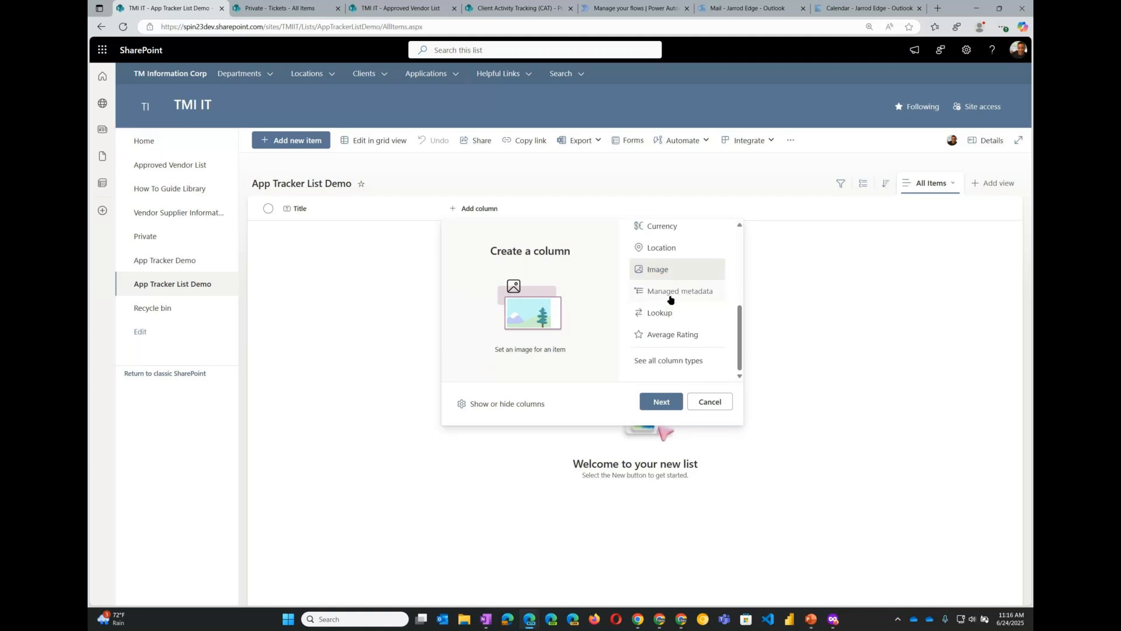
click(671, 295)
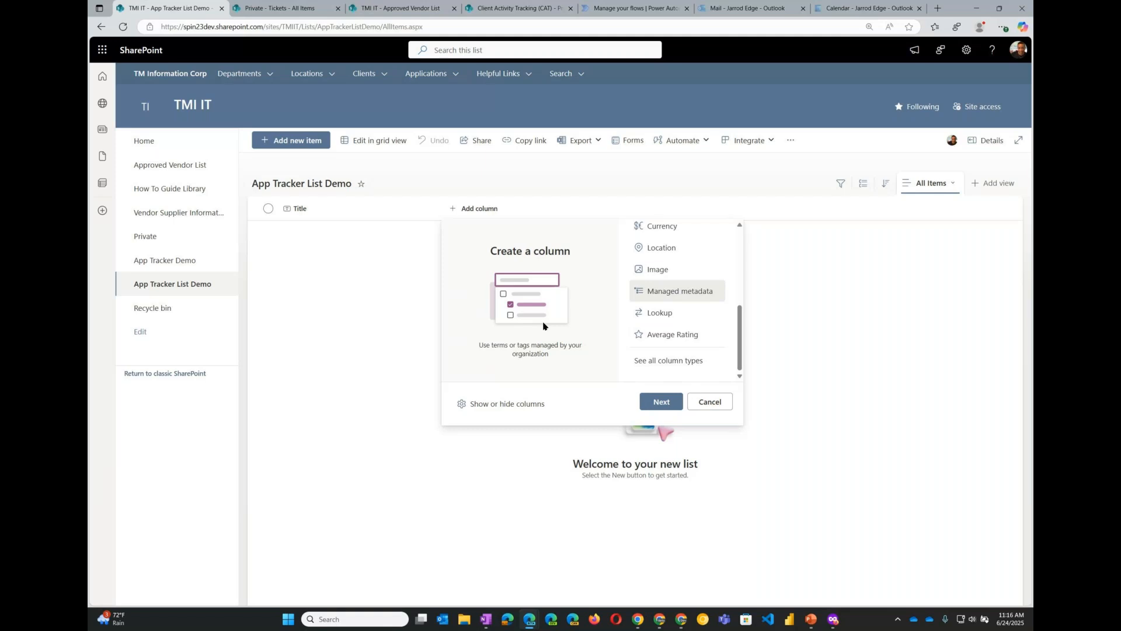
click(672, 317)
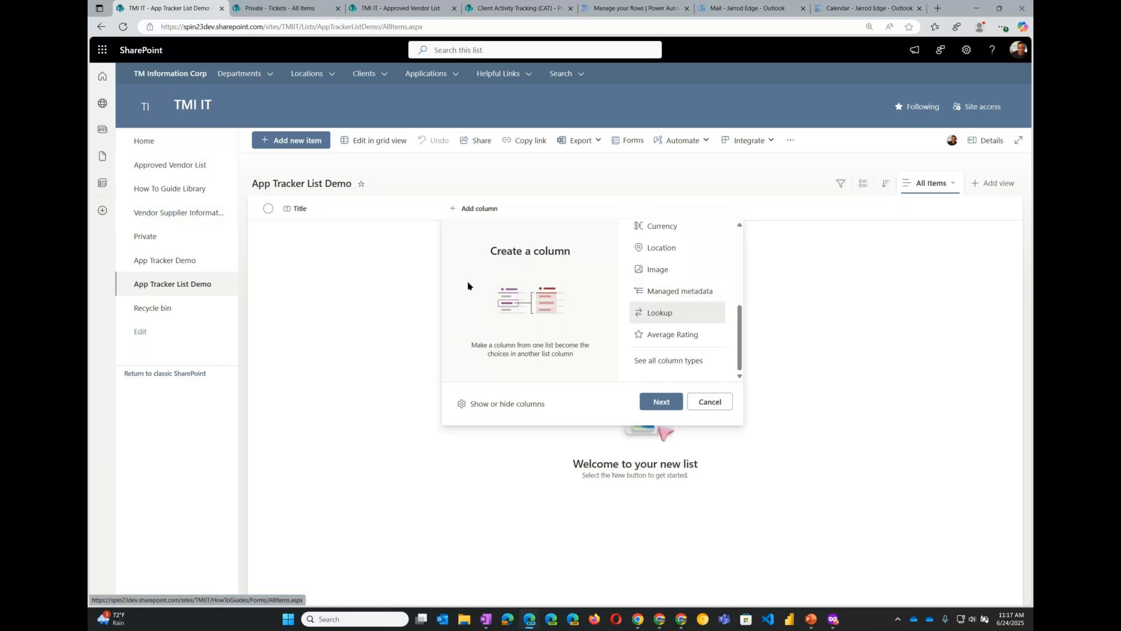
click(687, 338)
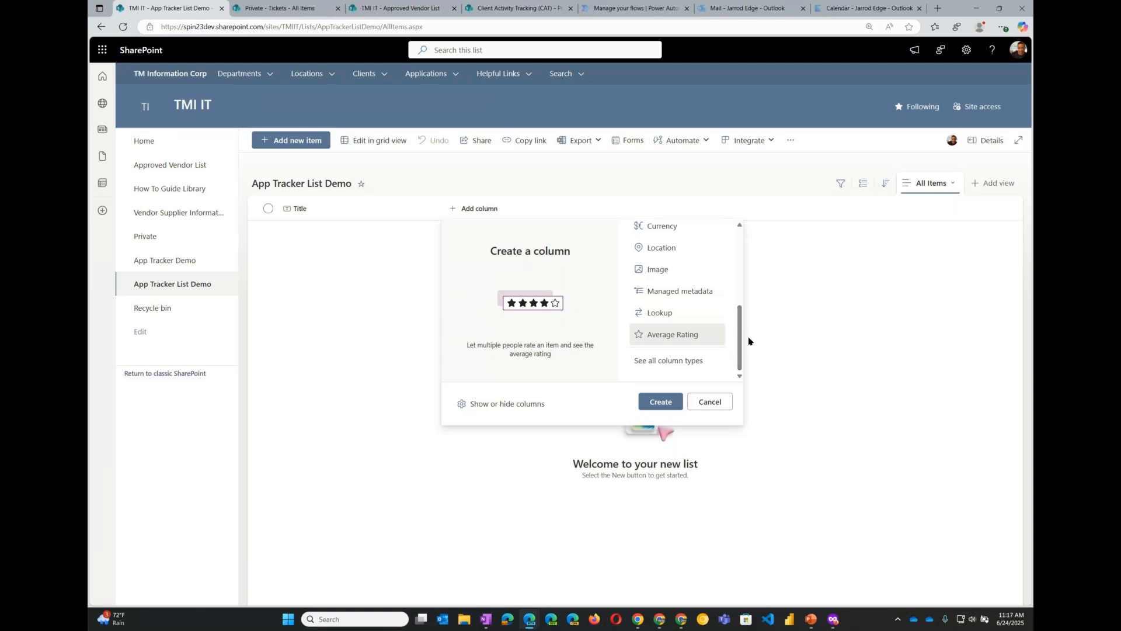
scroll(698, 332, up, 5)
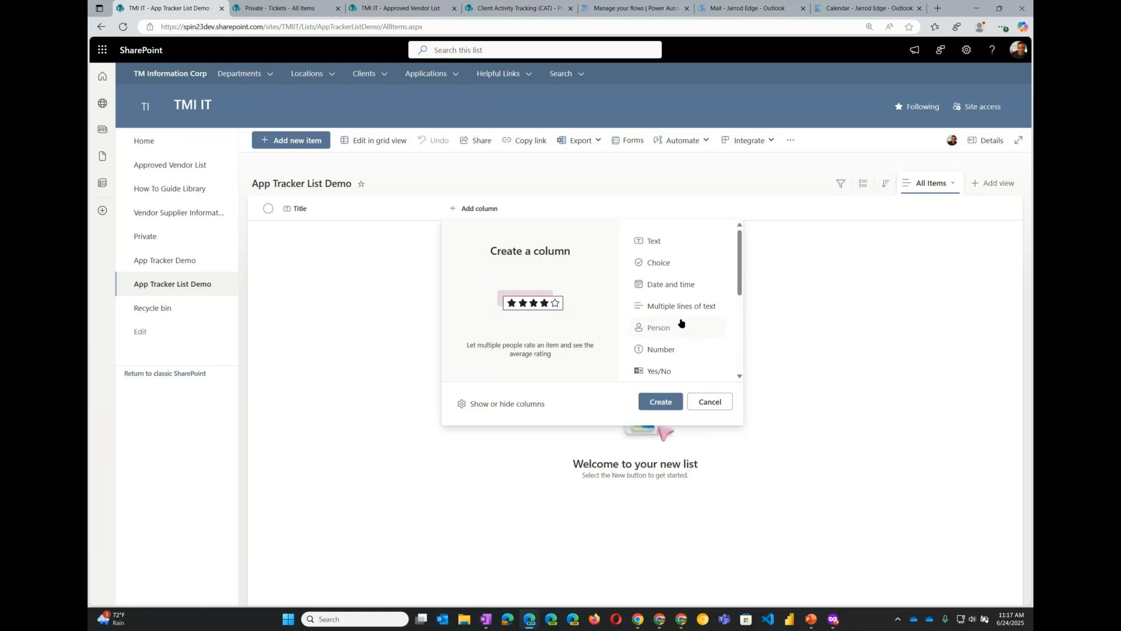
click(657, 243)
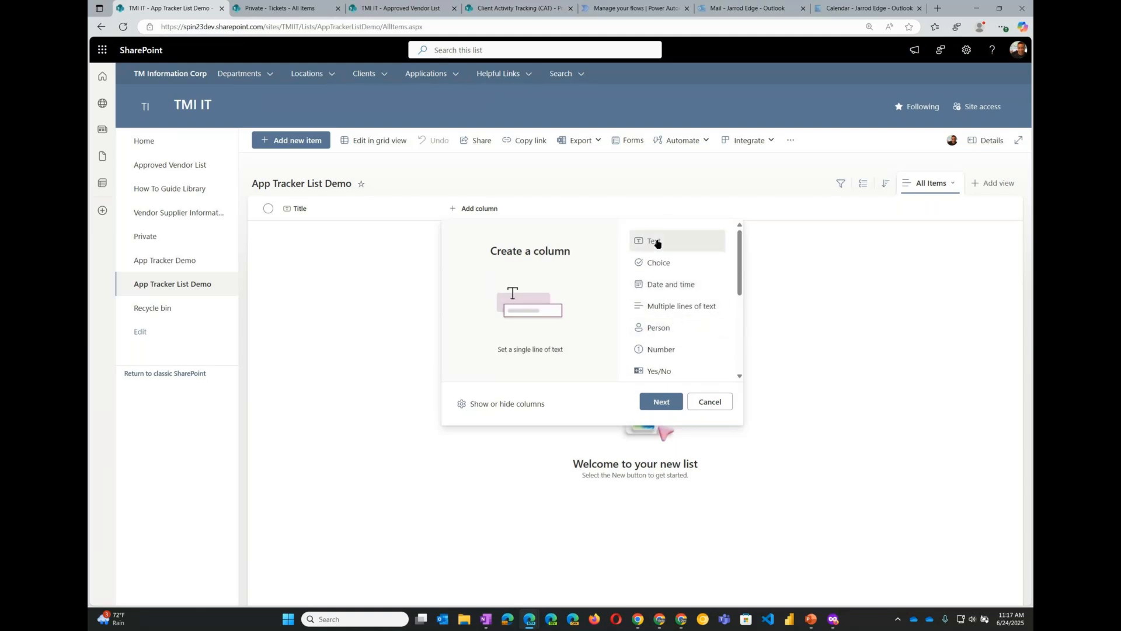
- Create a single line of text column named Tracking ID Number with the description "Enter a Tracking ID Number"
click(662, 402)
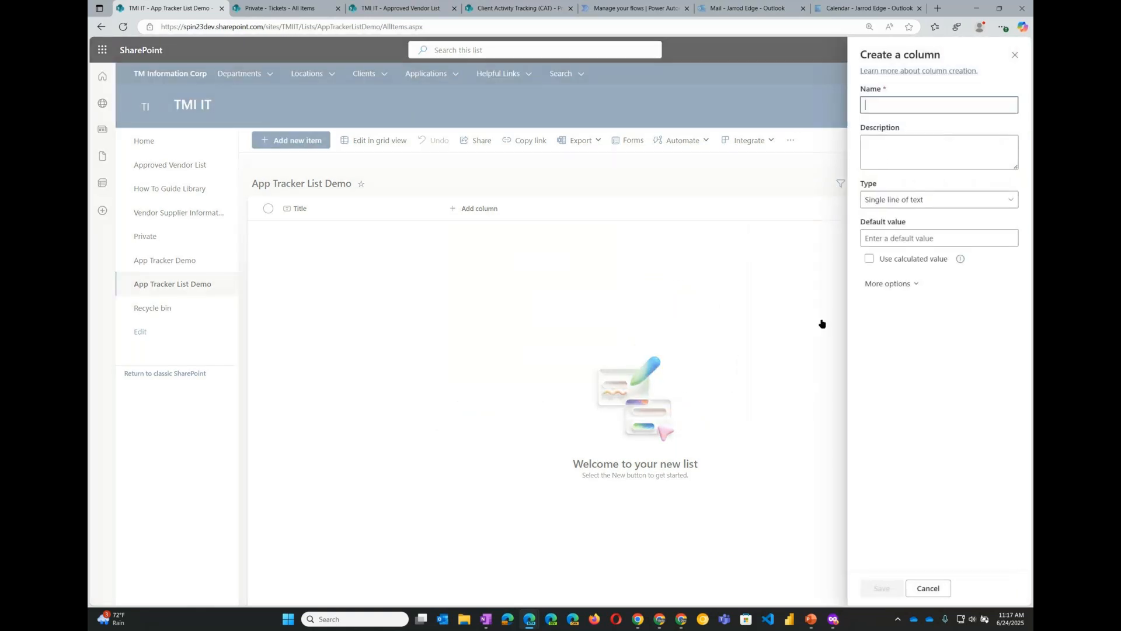
text(Track)
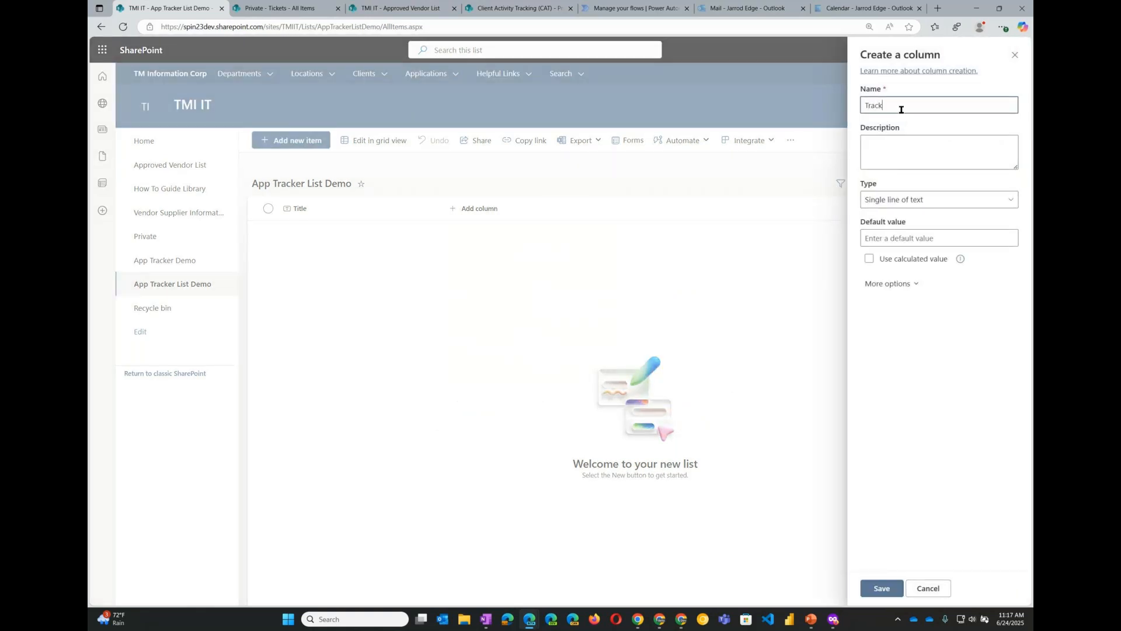
text(ing ID Number)
key(Tab)
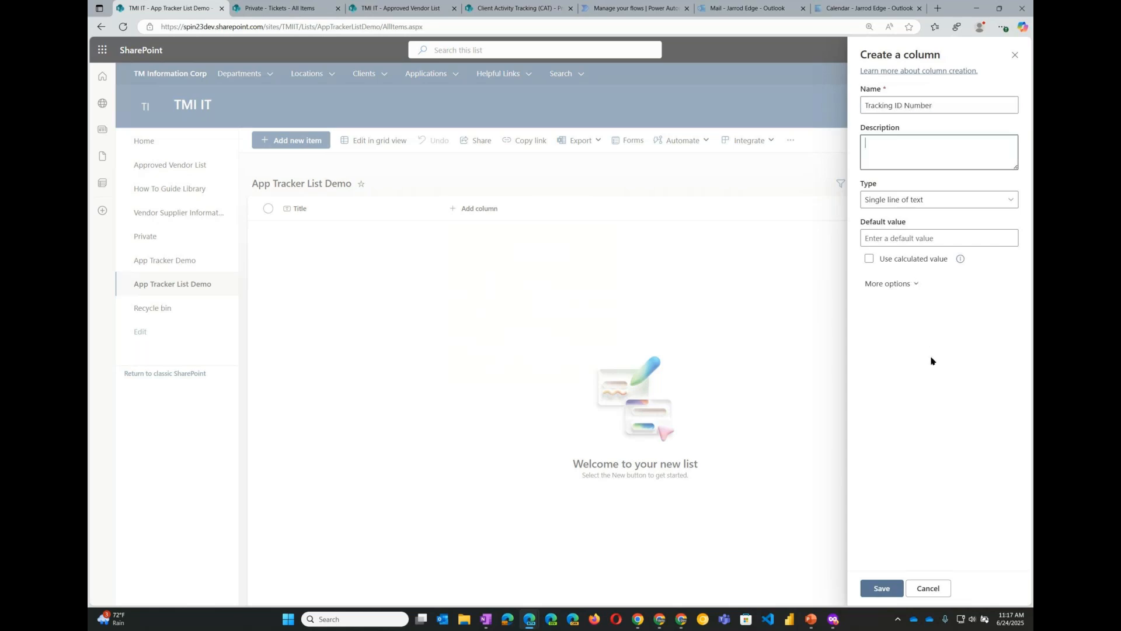
text(Enter a Tracking ID Number)
- Make the column require information and append "(EX: S2234)" to its description
click(898, 285)
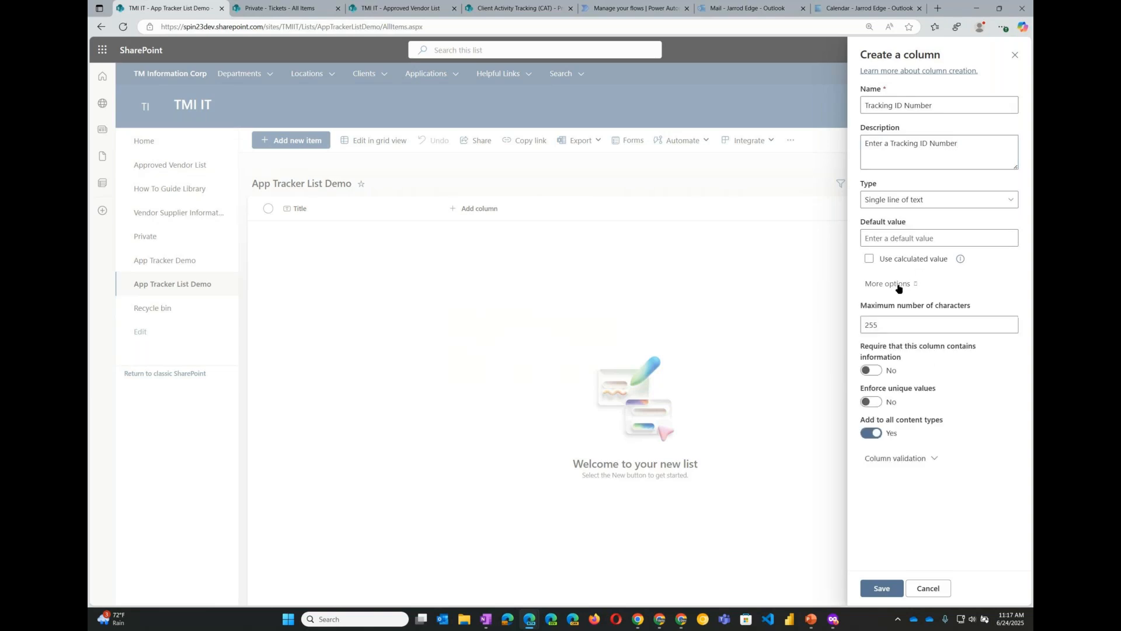
click(878, 370)
click(986, 145)
text((EX:)
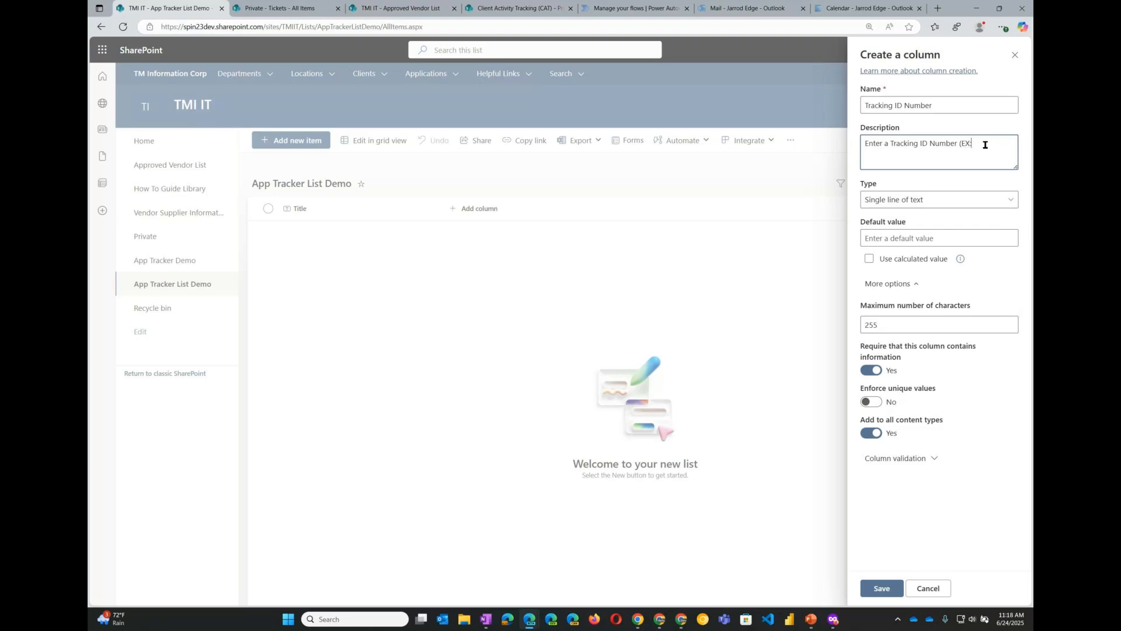
text( S2234)
- Set the column's maximum number of characters to 10
click(1013, 201)
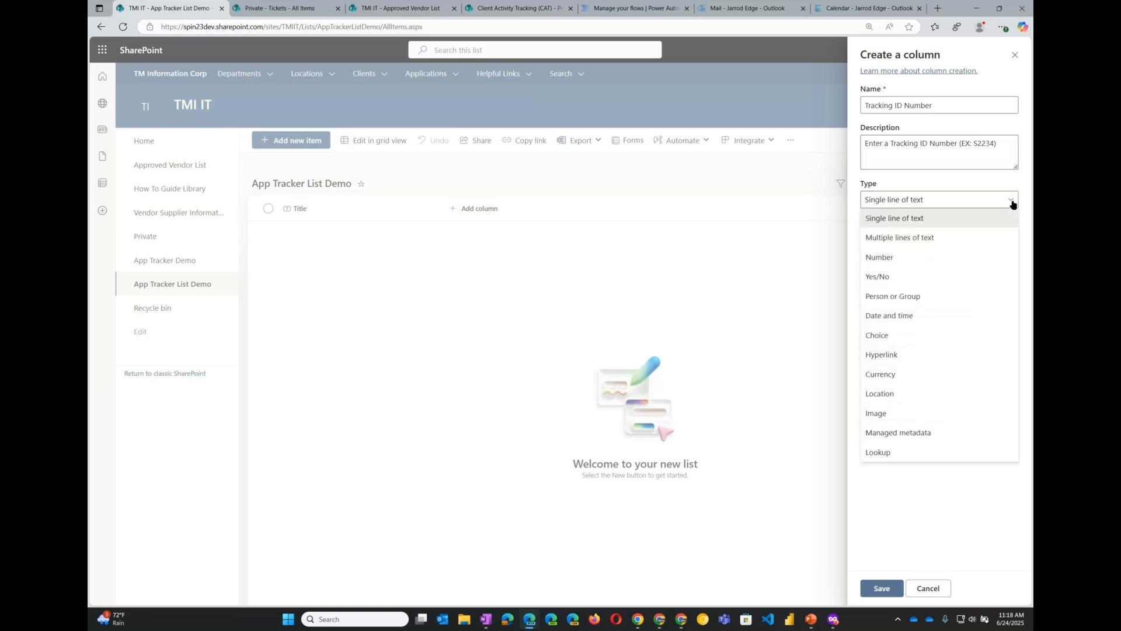
click(1013, 202)
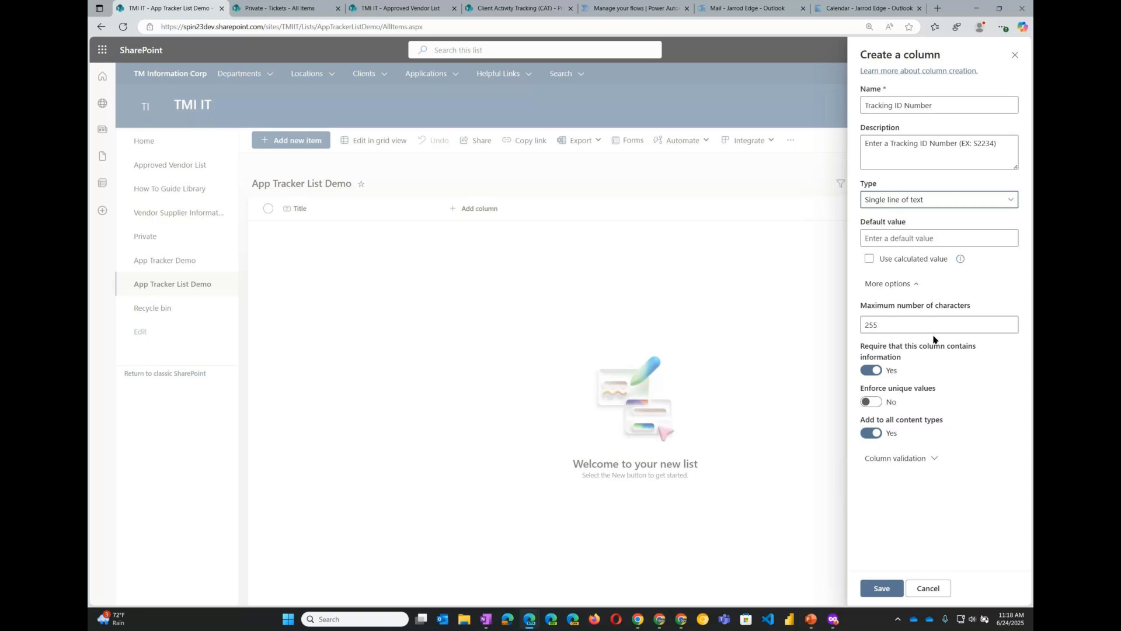
double_click(911, 327)
text(10)
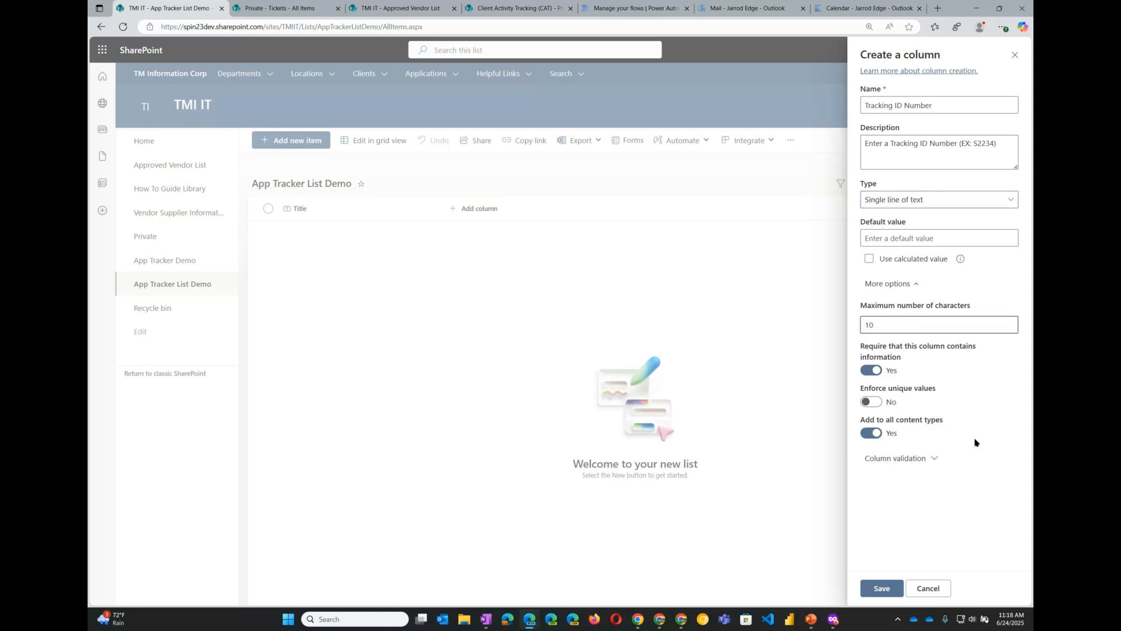
- Turn on enforcing unique values for the Tracking ID Number column
click(896, 326)
click(896, 325)
click(896, 326)
click(884, 366)
key(ctrl)
key(ctrl)
key(ctrl)
key(ctrl)
key(ctrl)
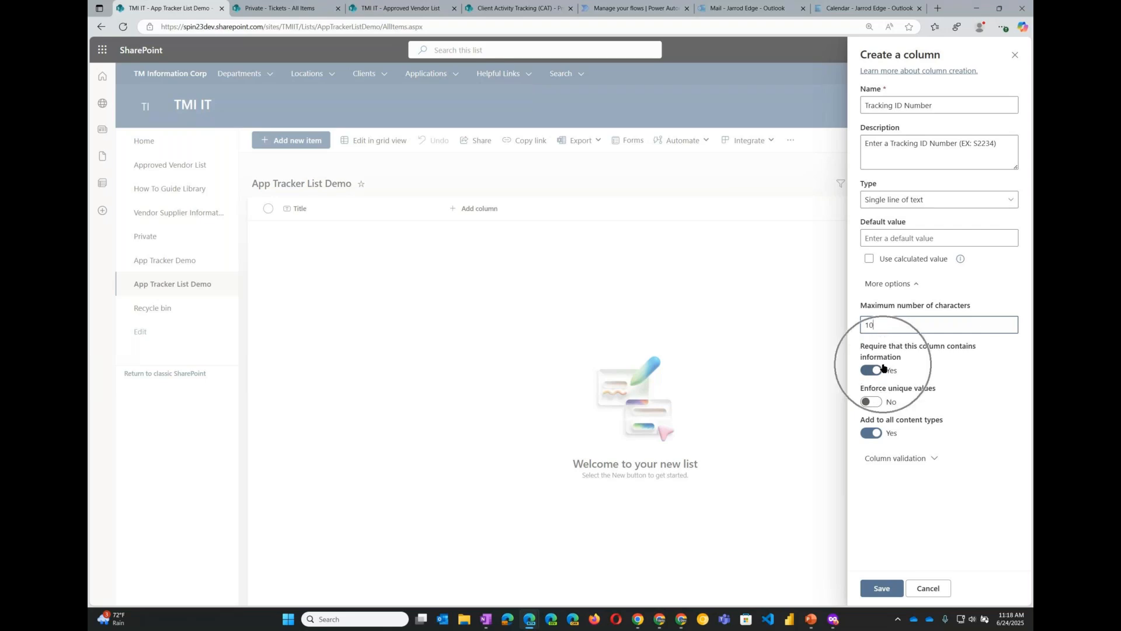
key(ctrl)
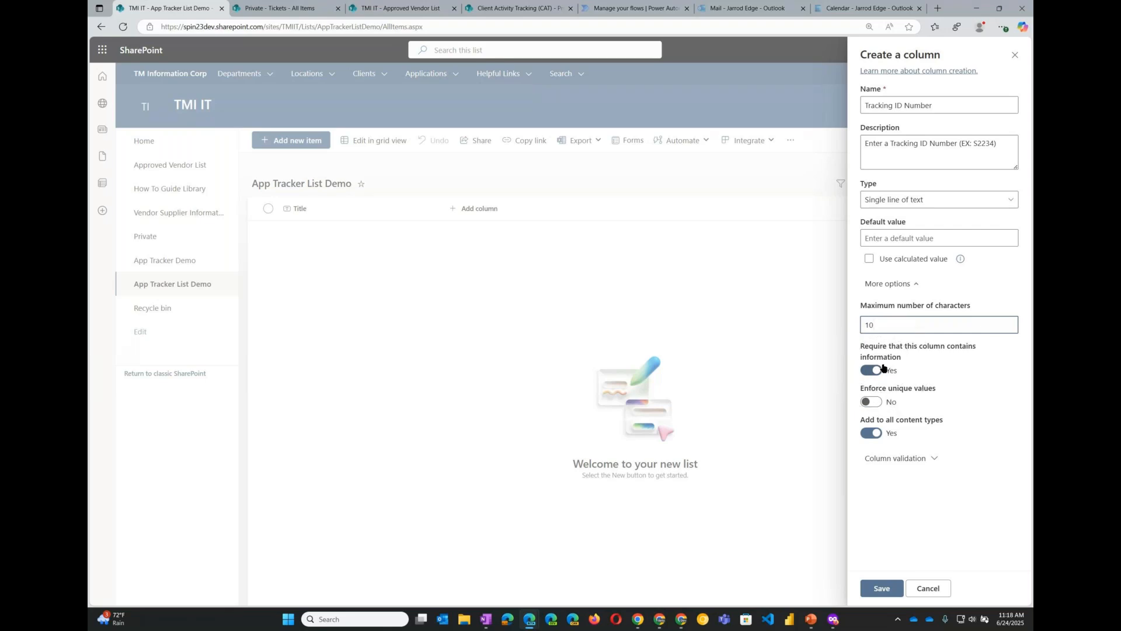
key(ctrl)
click(883, 402)
key(ctrl)
key(ctrl)
key(ctrl)
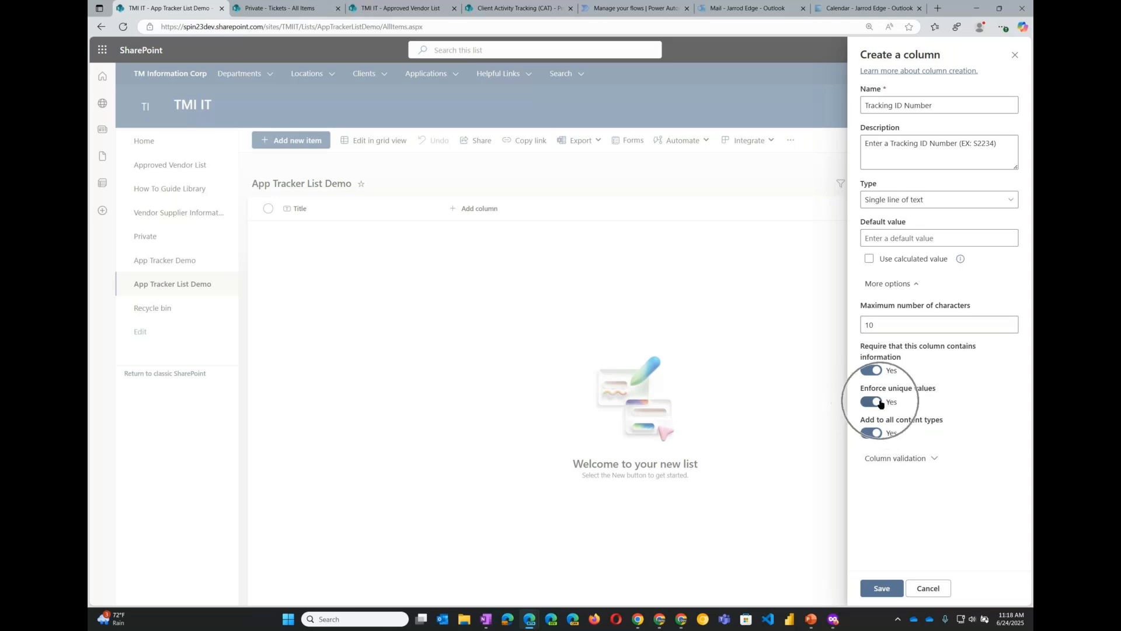
key(ctrl)
key(ctrl)
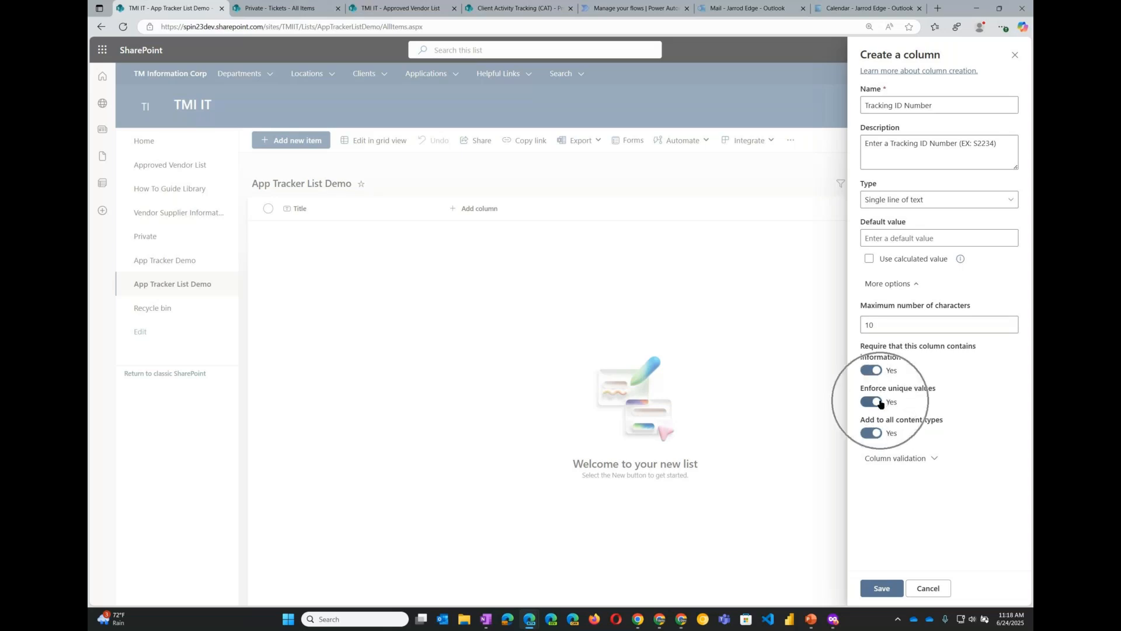
key(ctrl)
key(ctrl)
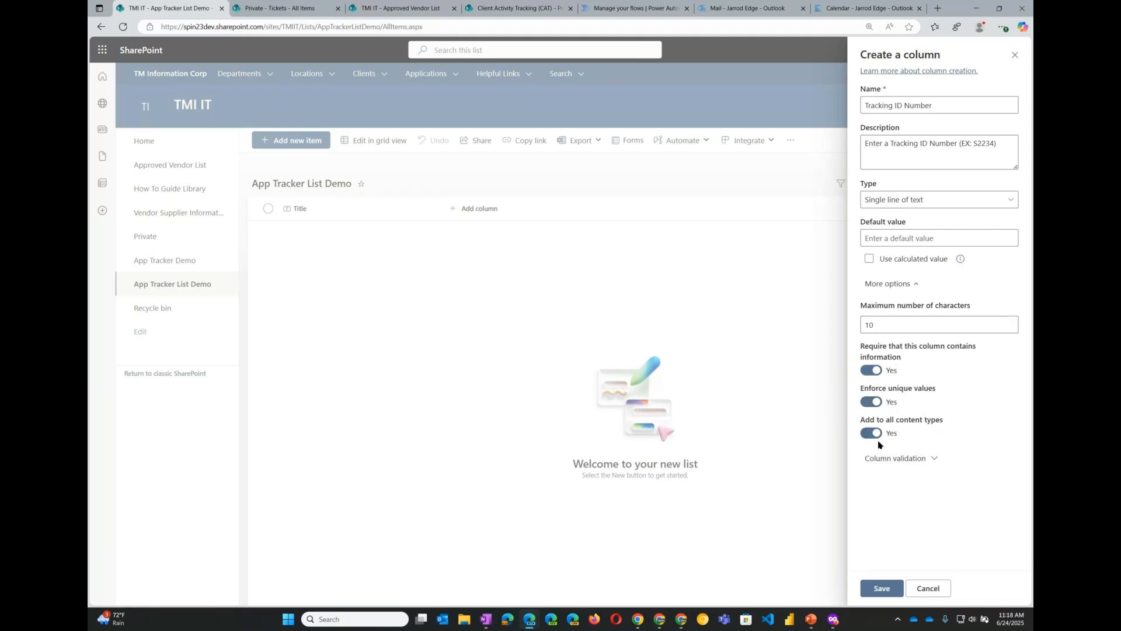
- Review the column validation section, then save the Tracking ID Number column
click(938, 462)
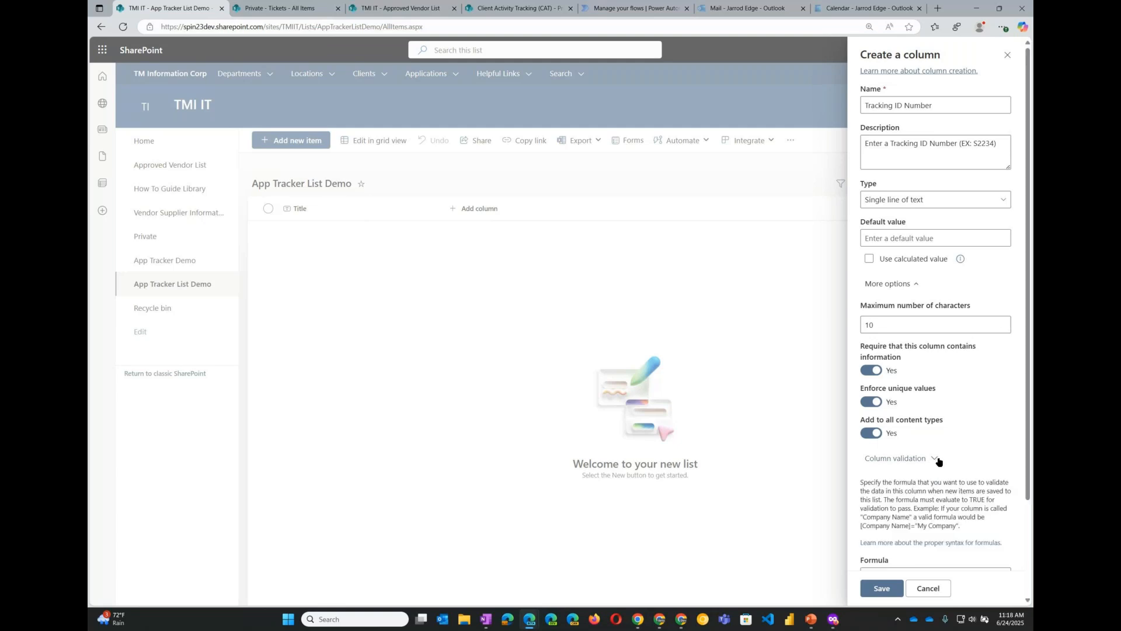
scroll(951, 495, down, 2)
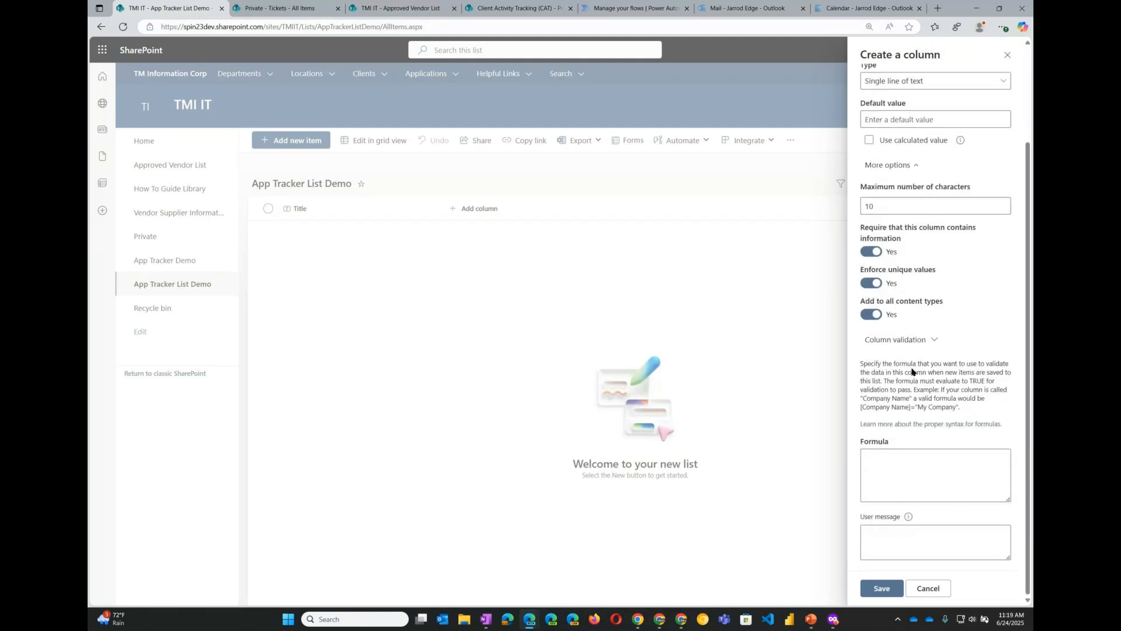
click(921, 483)
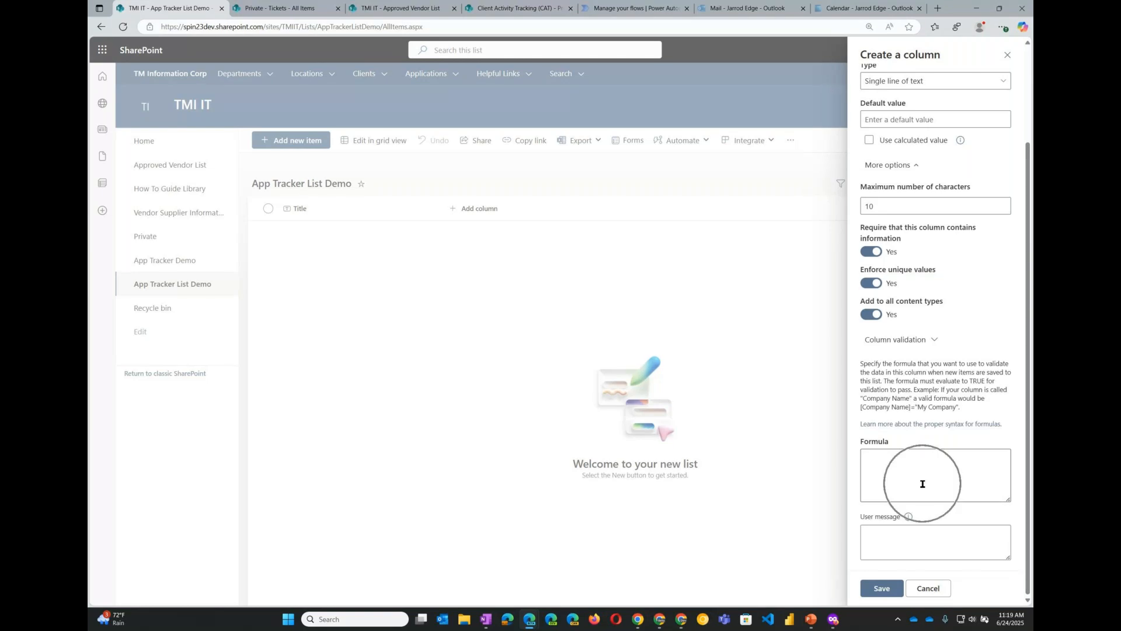
click(935, 341)
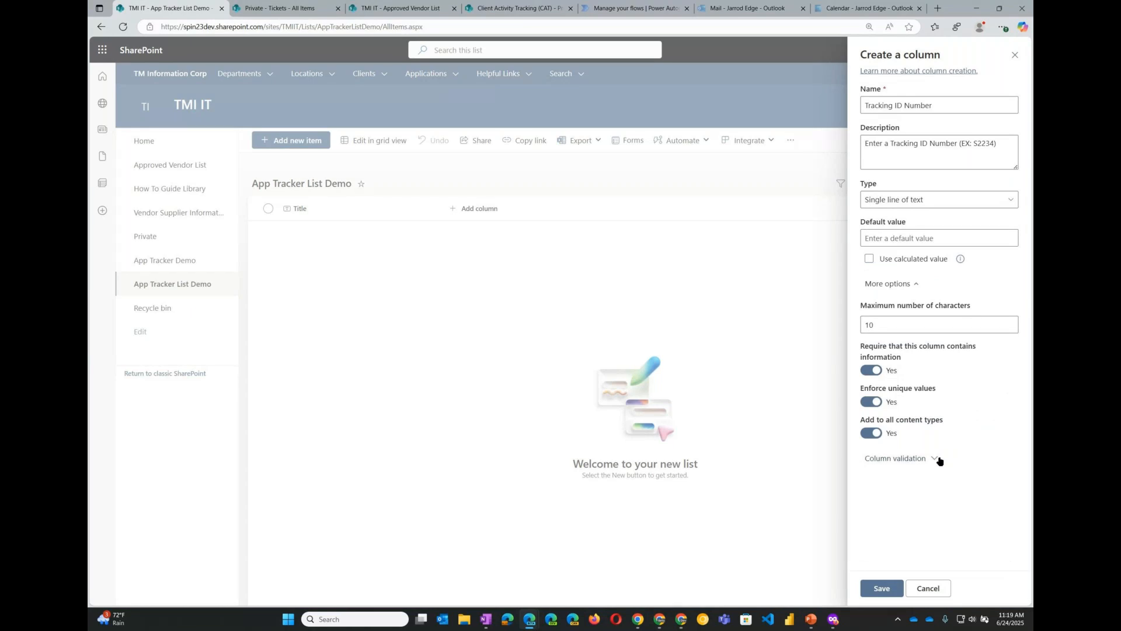
click(935, 459)
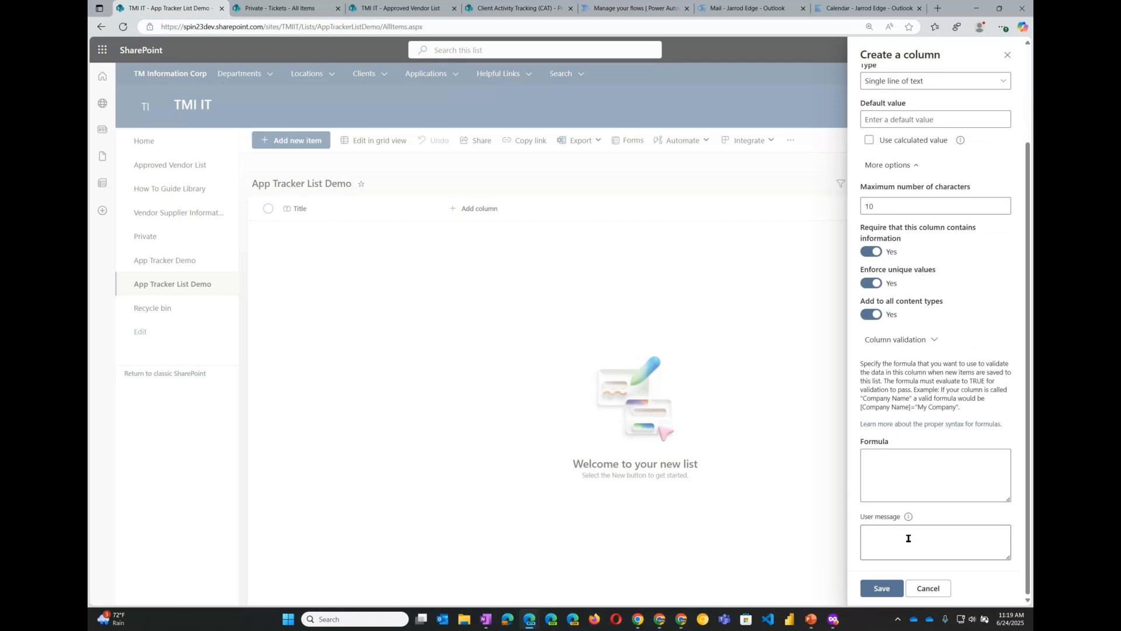
click(935, 340)
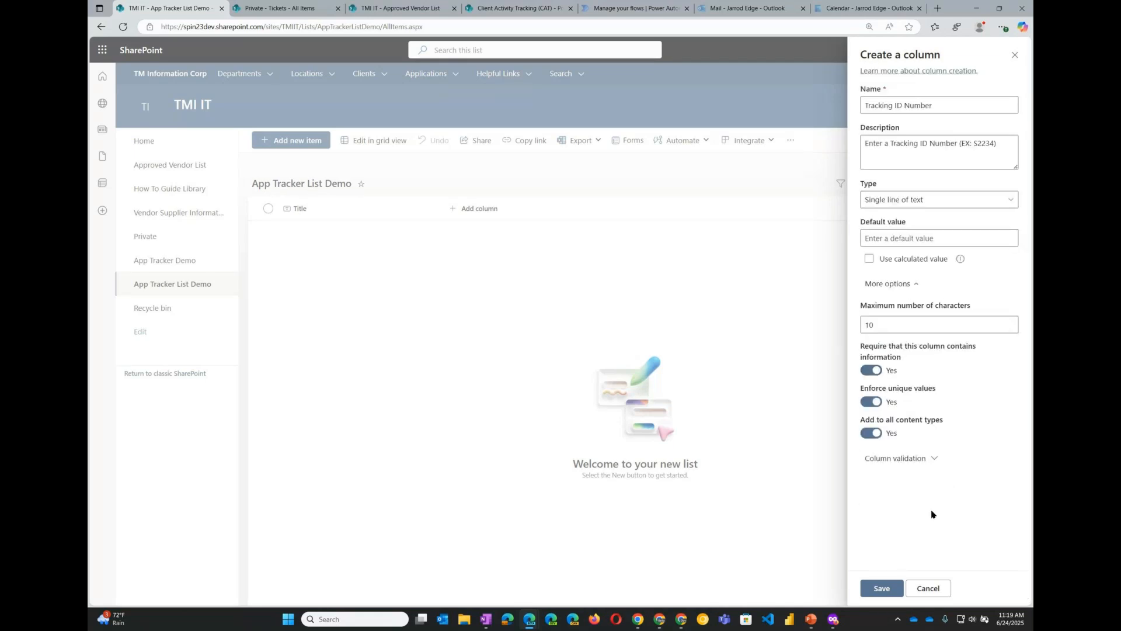
click(935, 459)
scroll(954, 512, down, 2)
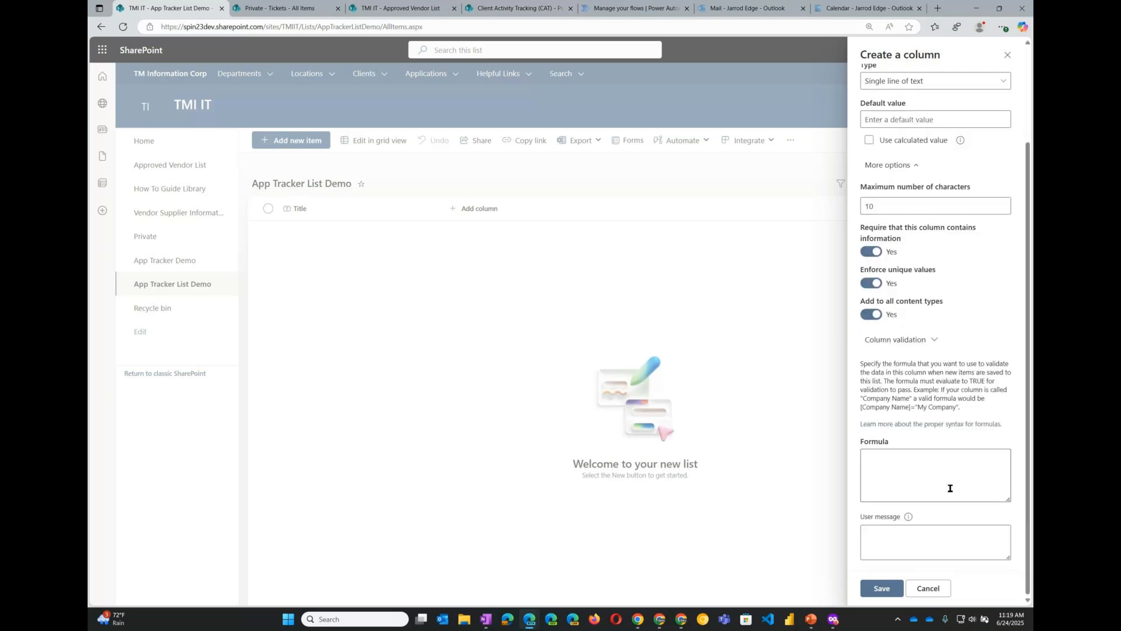
click(934, 343)
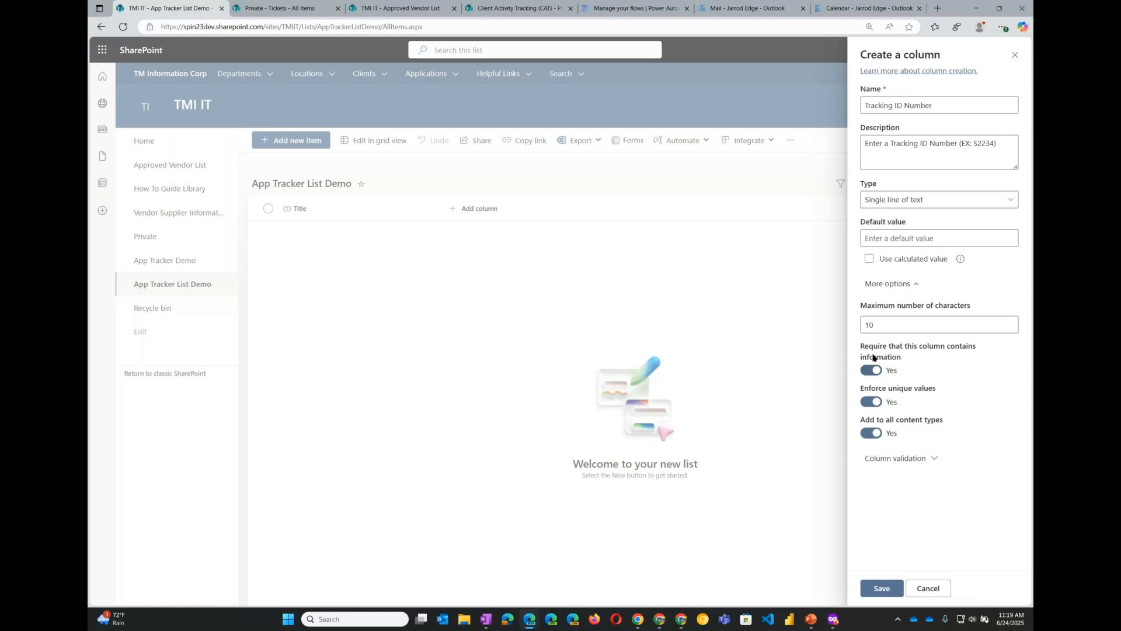
click(883, 589)
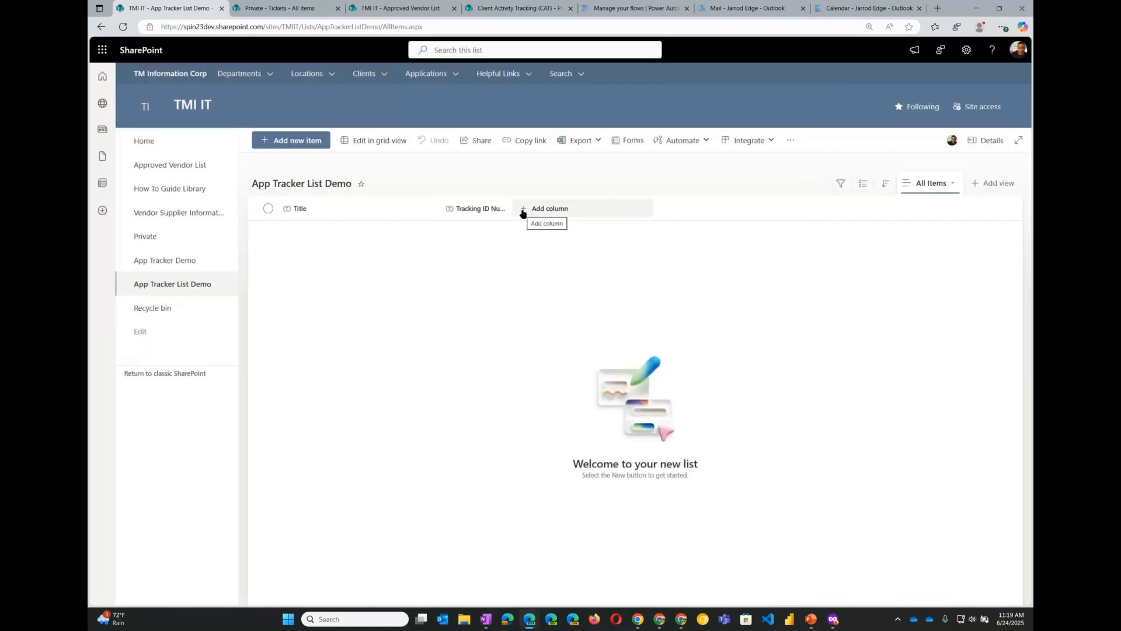
- Add a Multiple lines of text column named App Description with the description "Enter a short description"
click(522, 212)
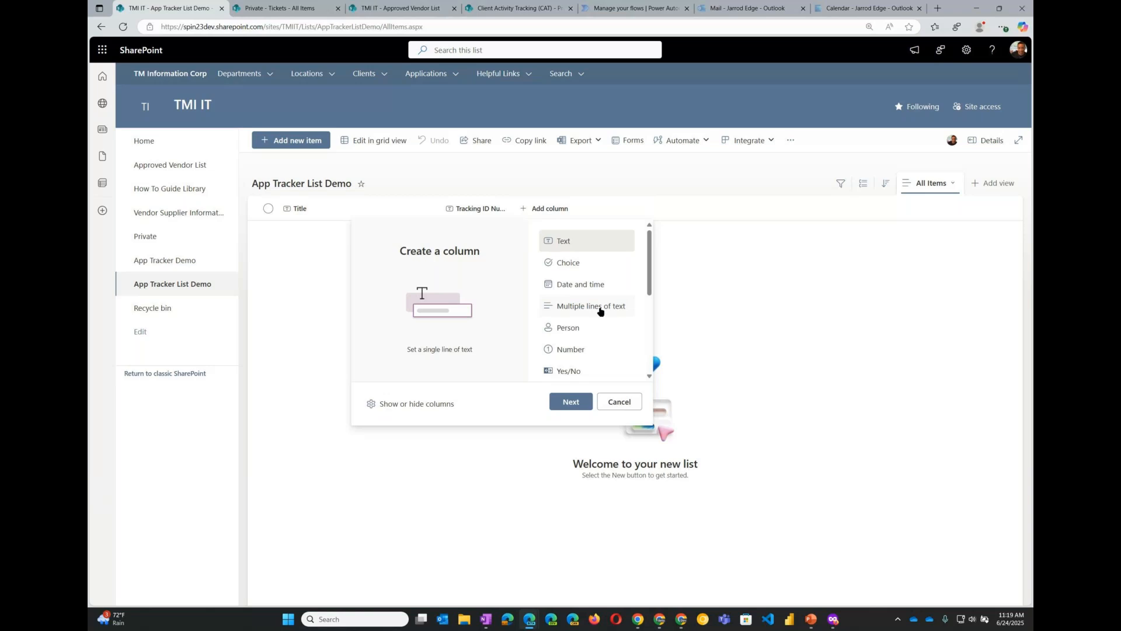
click(600, 311)
click(571, 402)
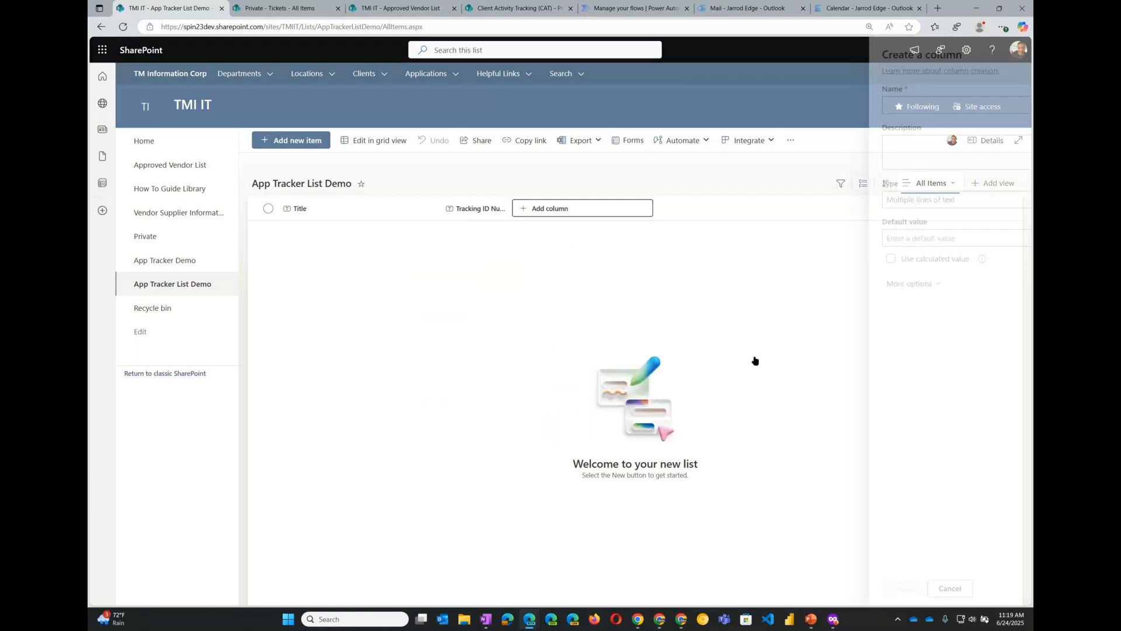
text(App Description)
key(Tab)
text(Enter a short desctip)
key(BackSpace)
key(BackSpace)
key(BackSpace)
text(ription)
key(Return)
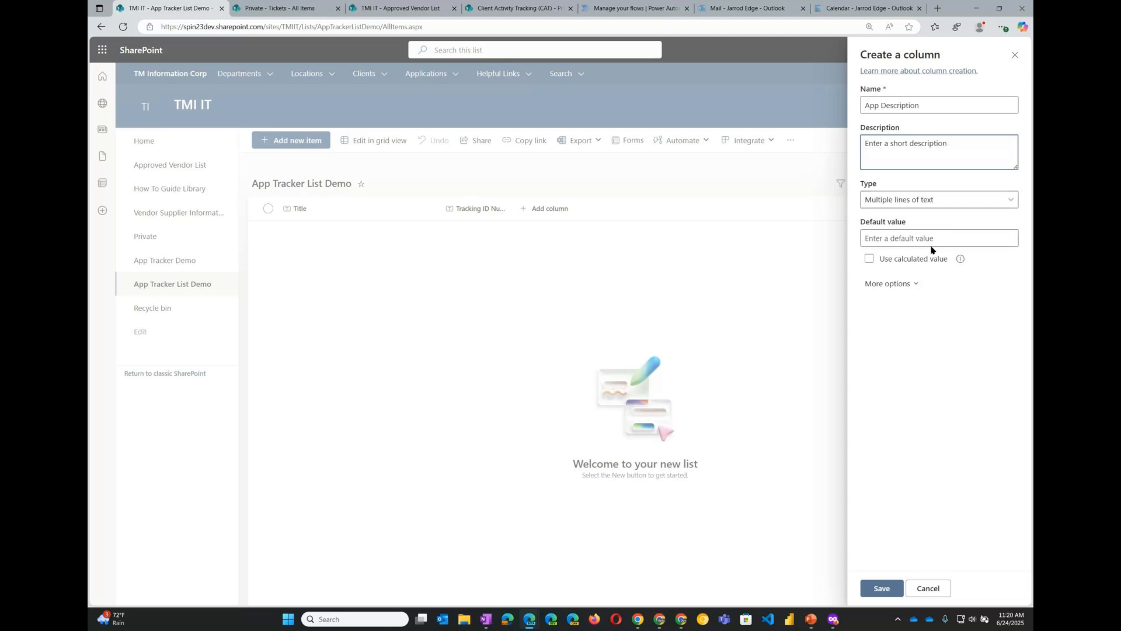
- Turn on enhanced rich text for App Description and save the column
click(896, 284)
click(875, 331)
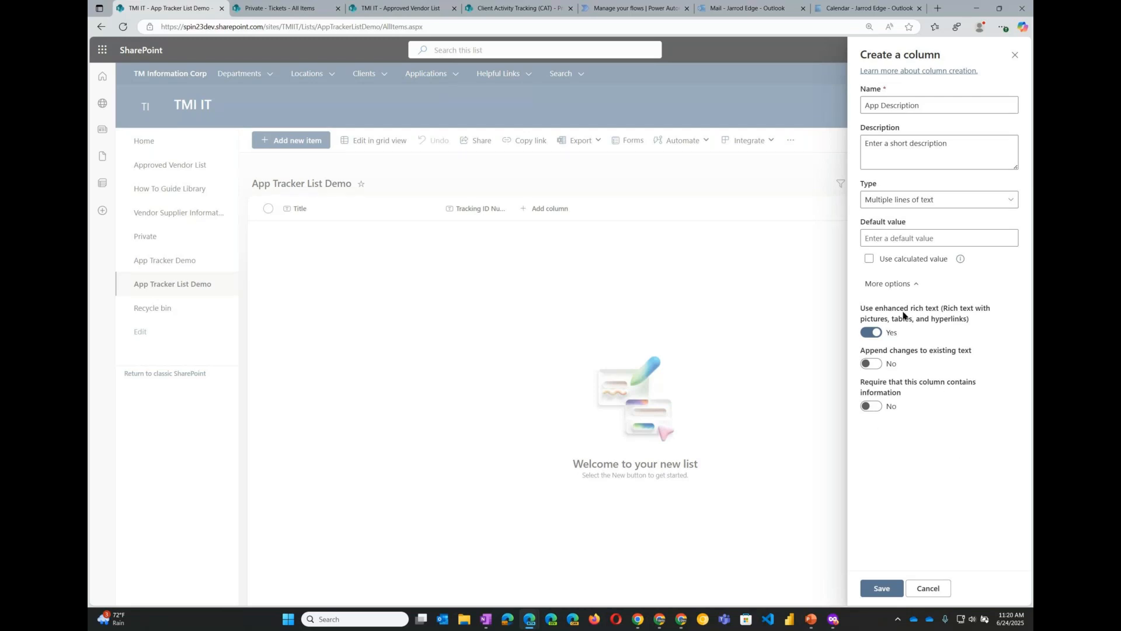
click(882, 588)
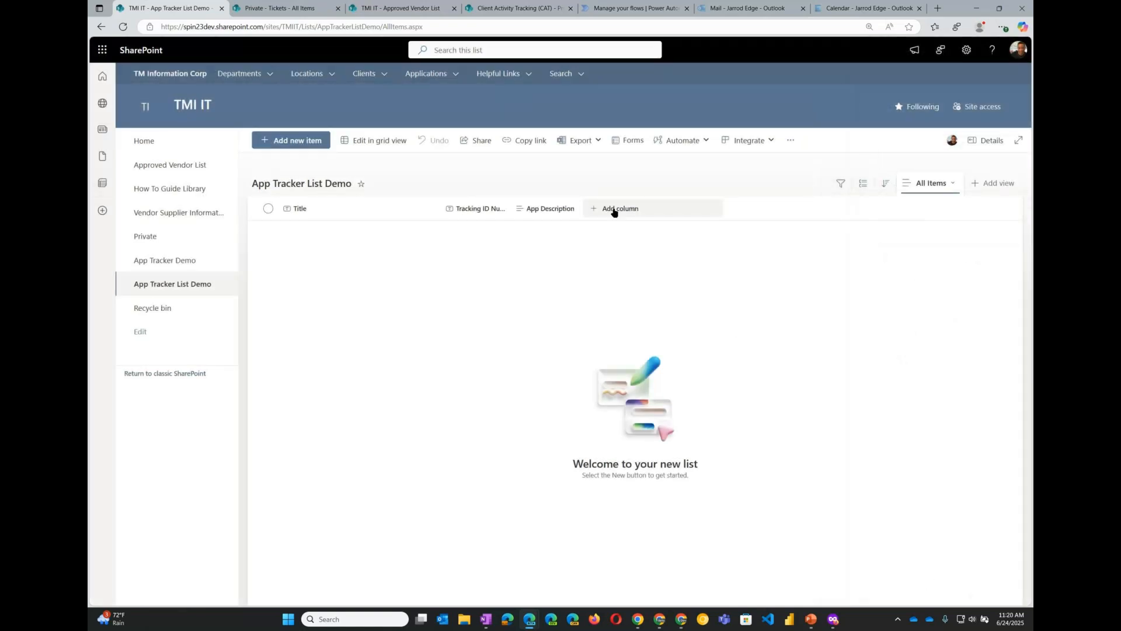
- Add a Managed metadata column named Department with the description "Select a Department"
click(614, 210)
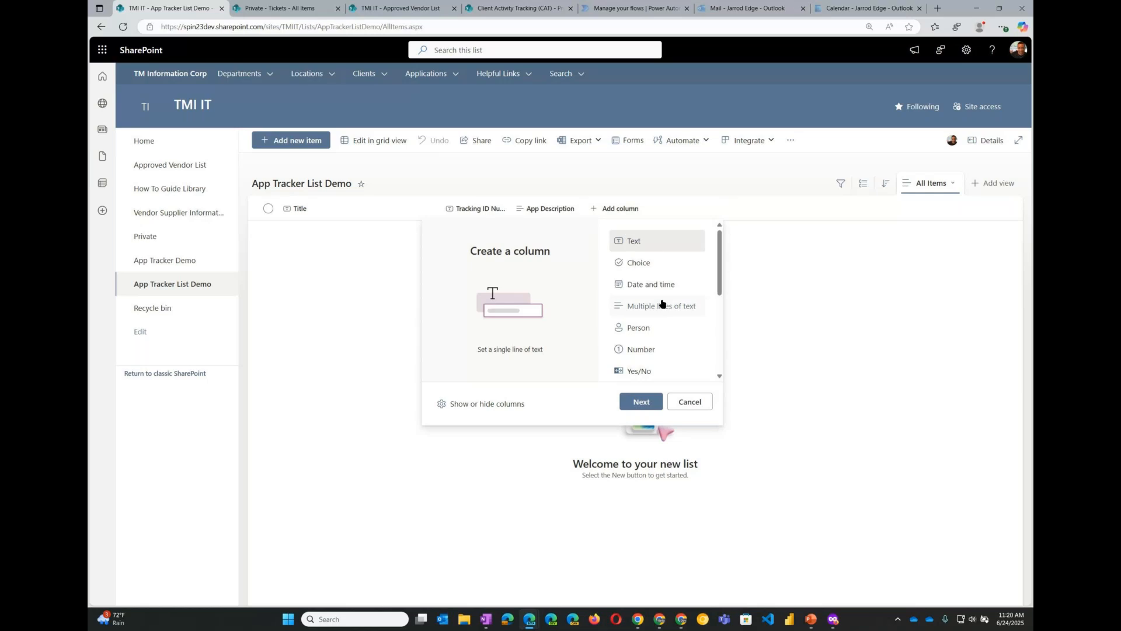
scroll(667, 336, down, 3)
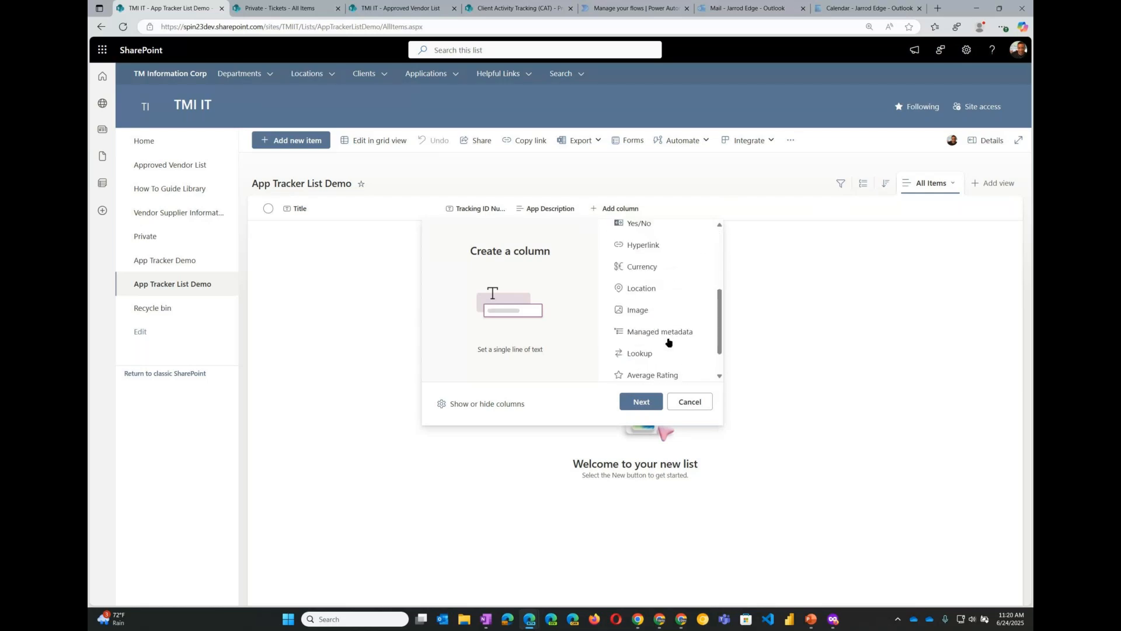
click(663, 333)
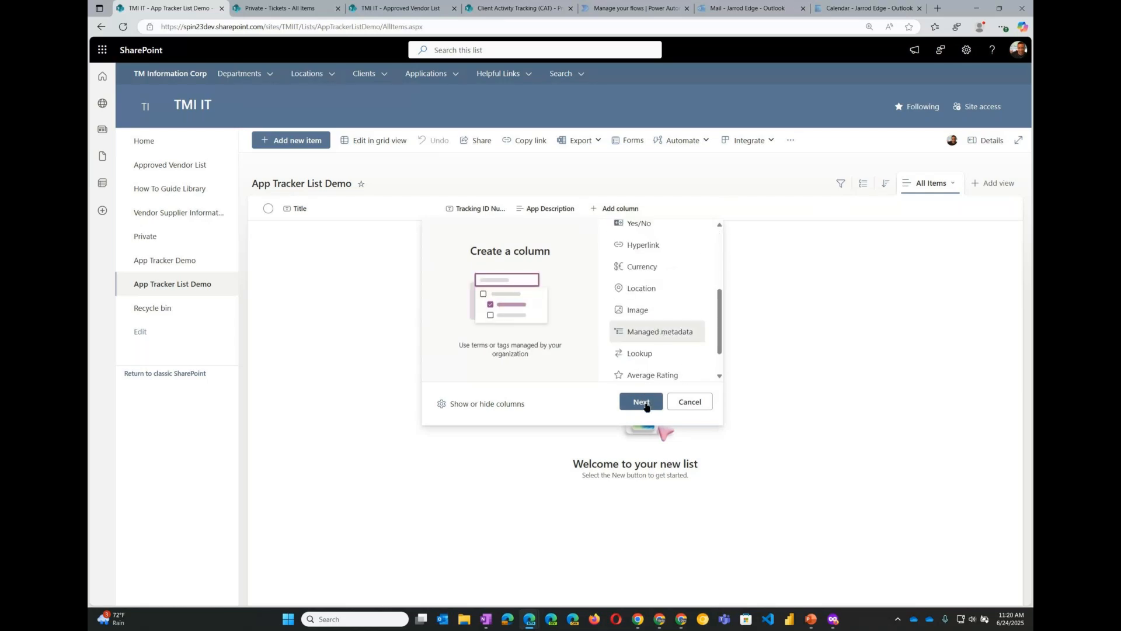
click(643, 403)
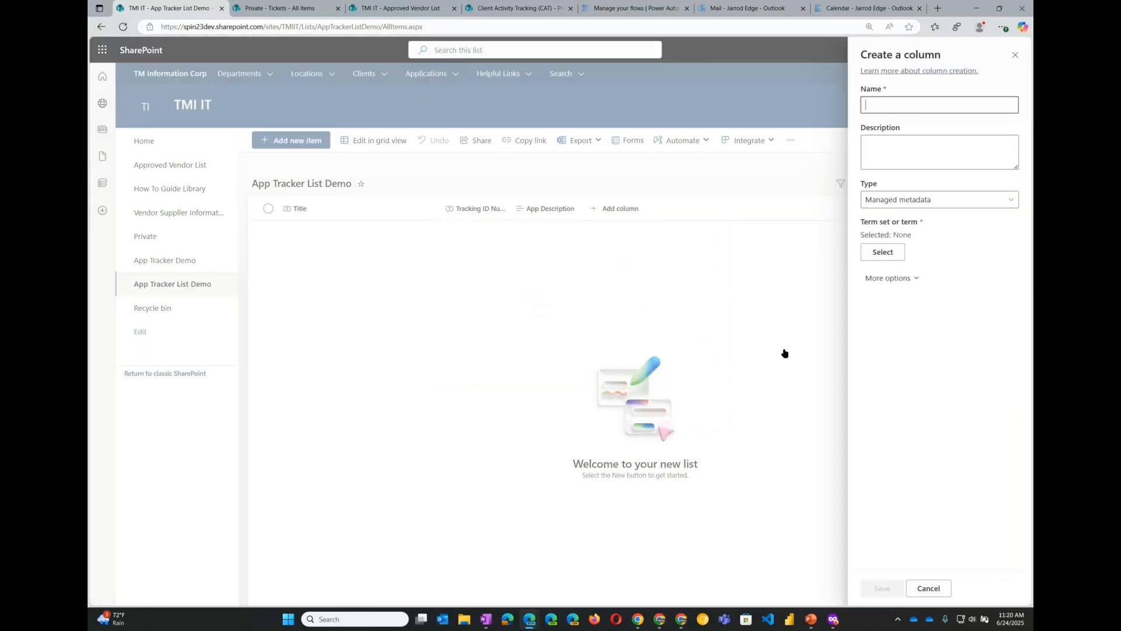
text(Departm)
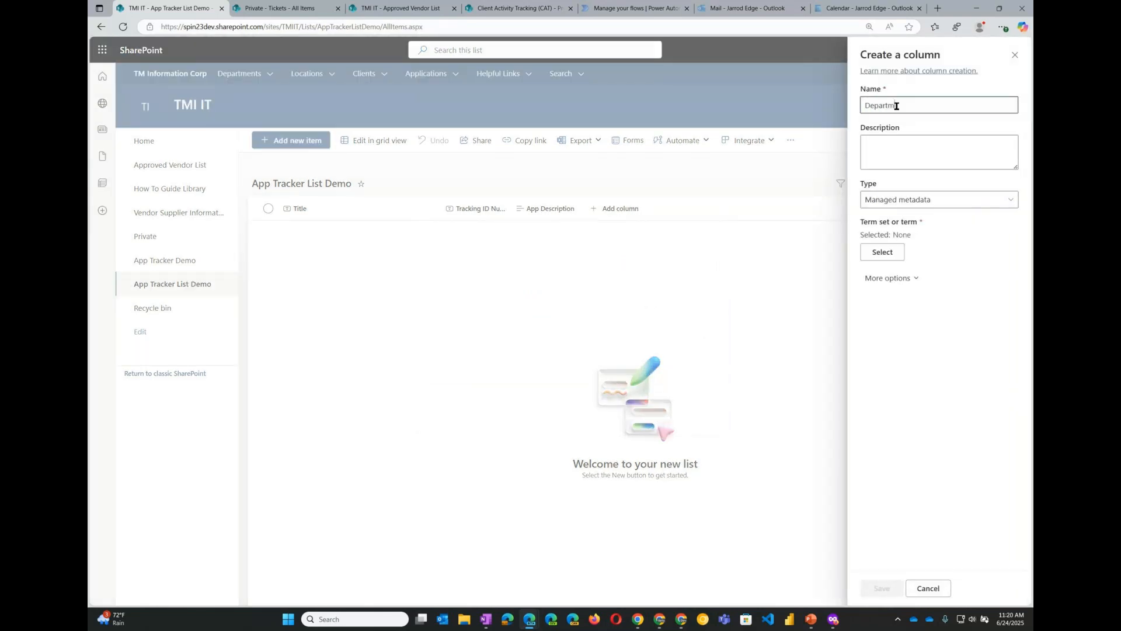
text(ent)
click(878, 148)
text(Select a Department)
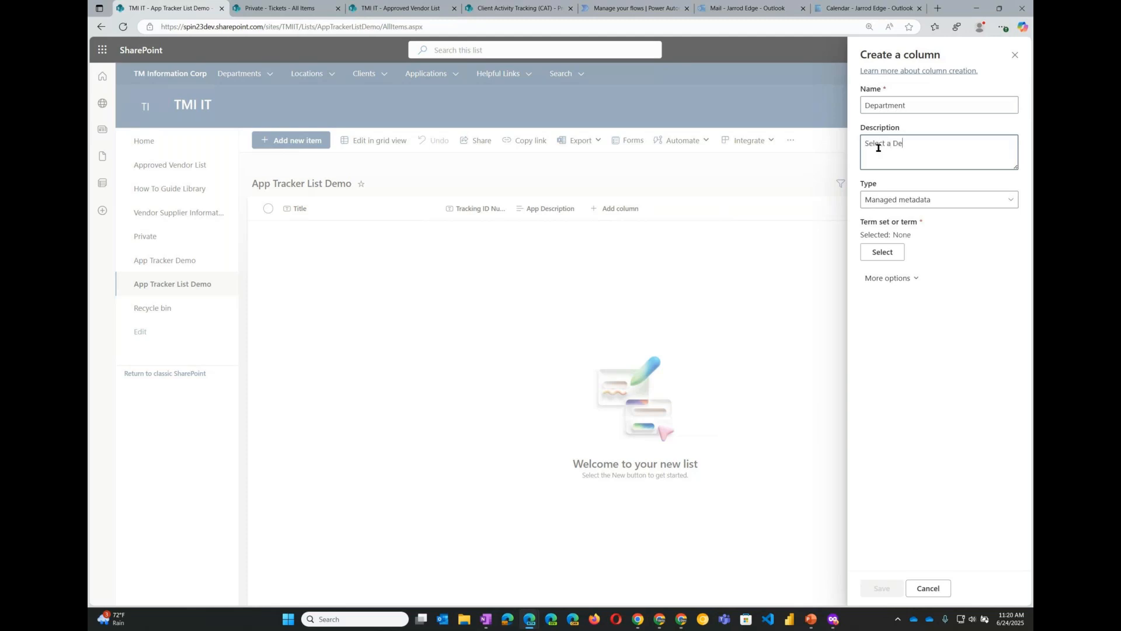
- Pick the Departments term set under JarrodGroup as the term set for the Department column
click(885, 251)
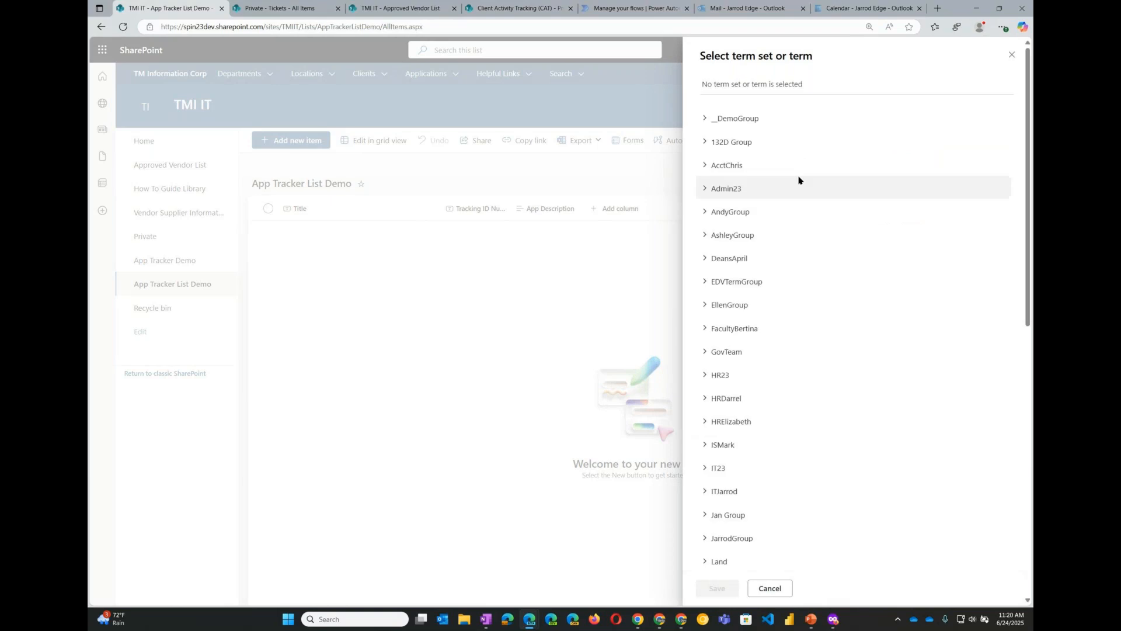
scroll(757, 374, down, 1)
scroll(757, 372, down, 2)
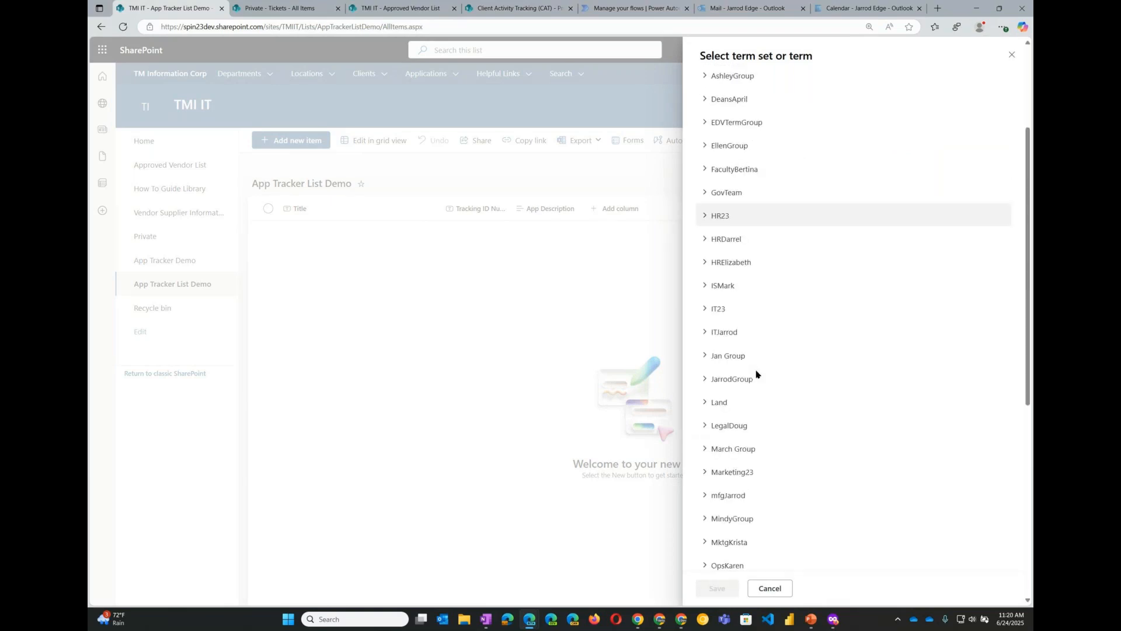
click(715, 349)
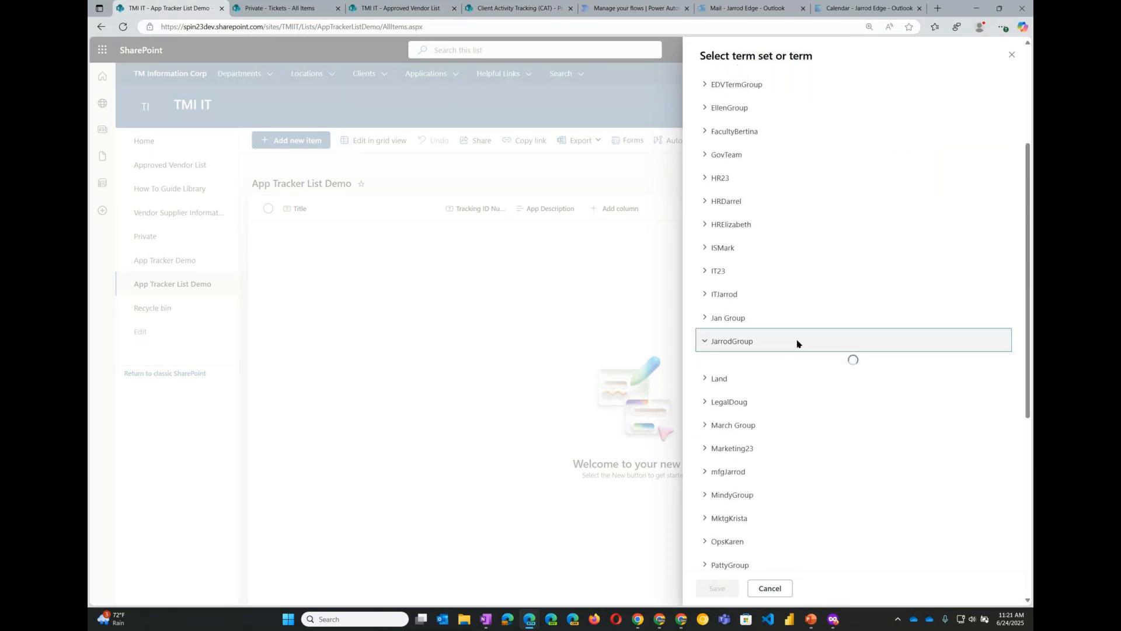
scroll(851, 348, down, 2)
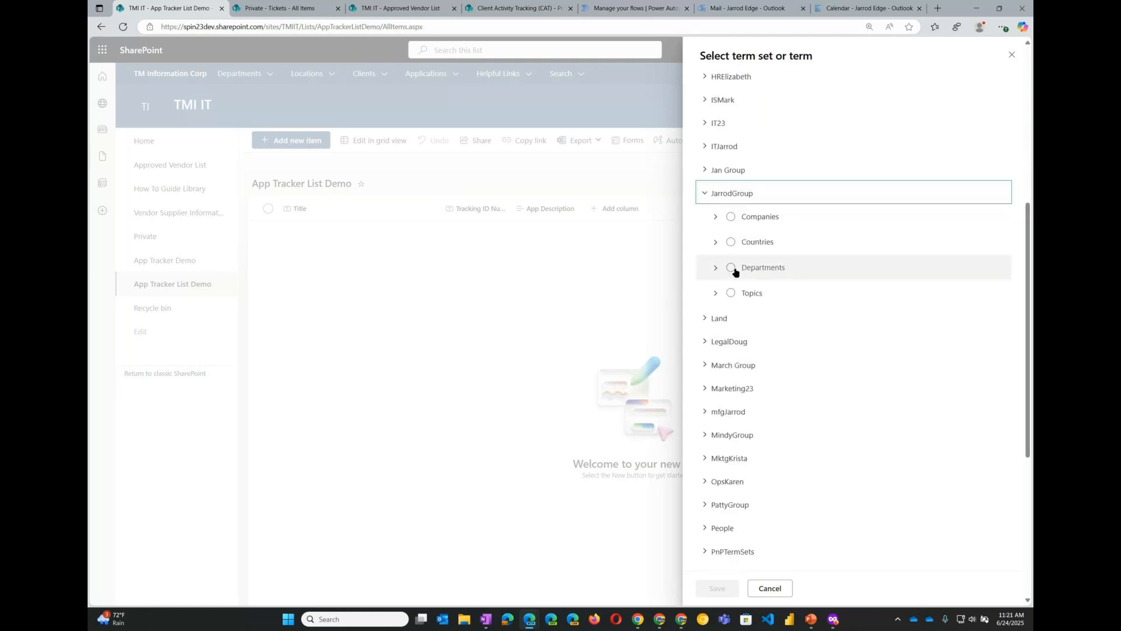
click(716, 268)
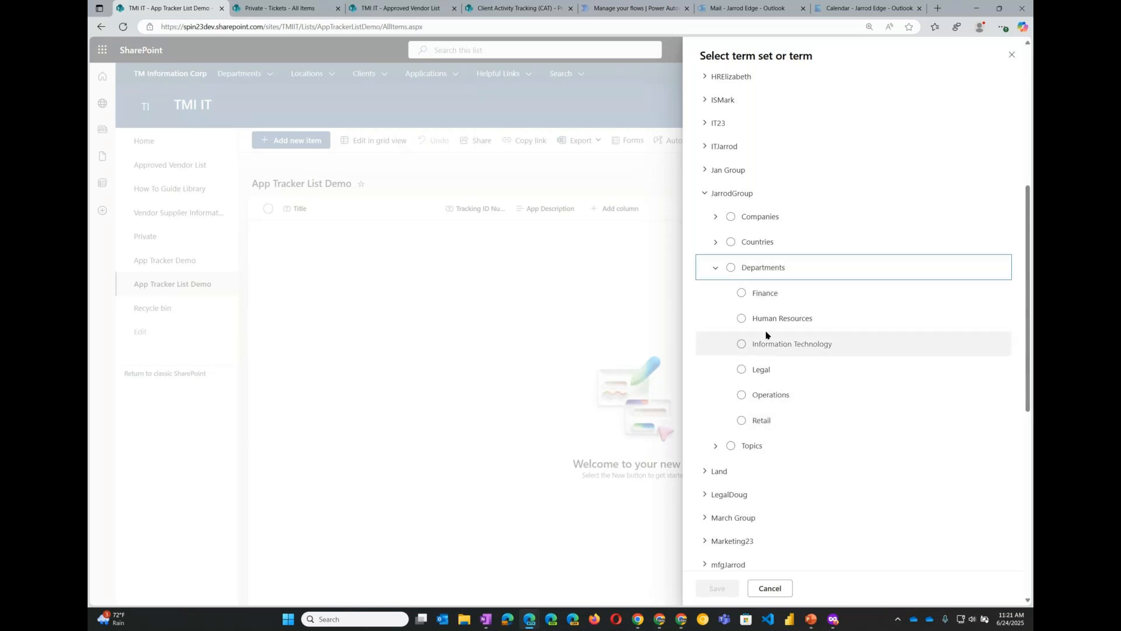
click(731, 268)
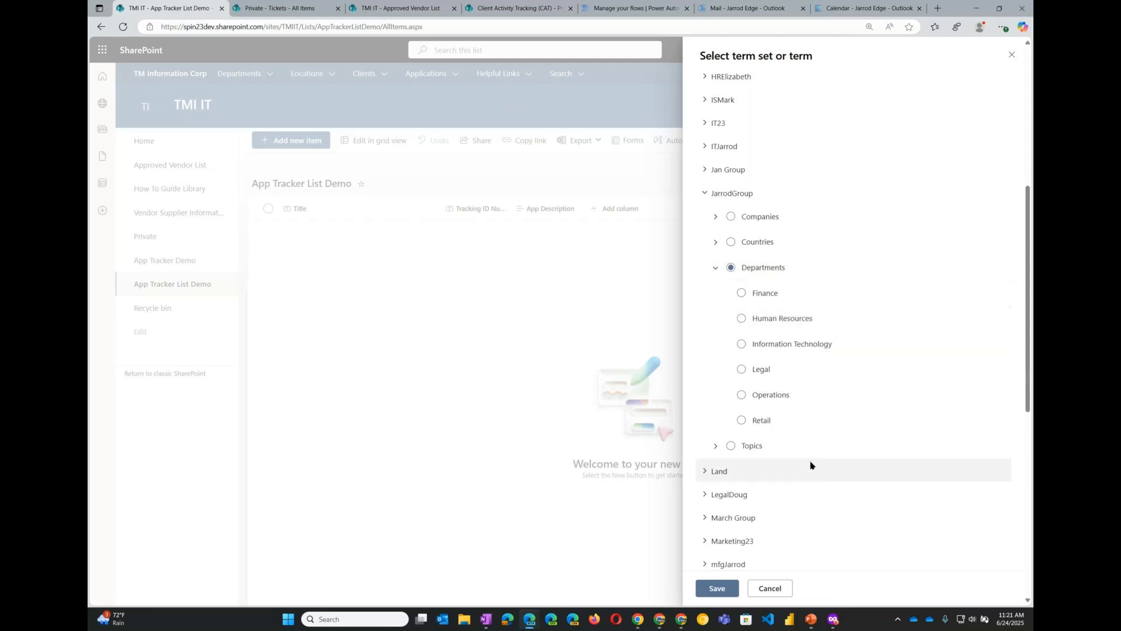
click(717, 589)
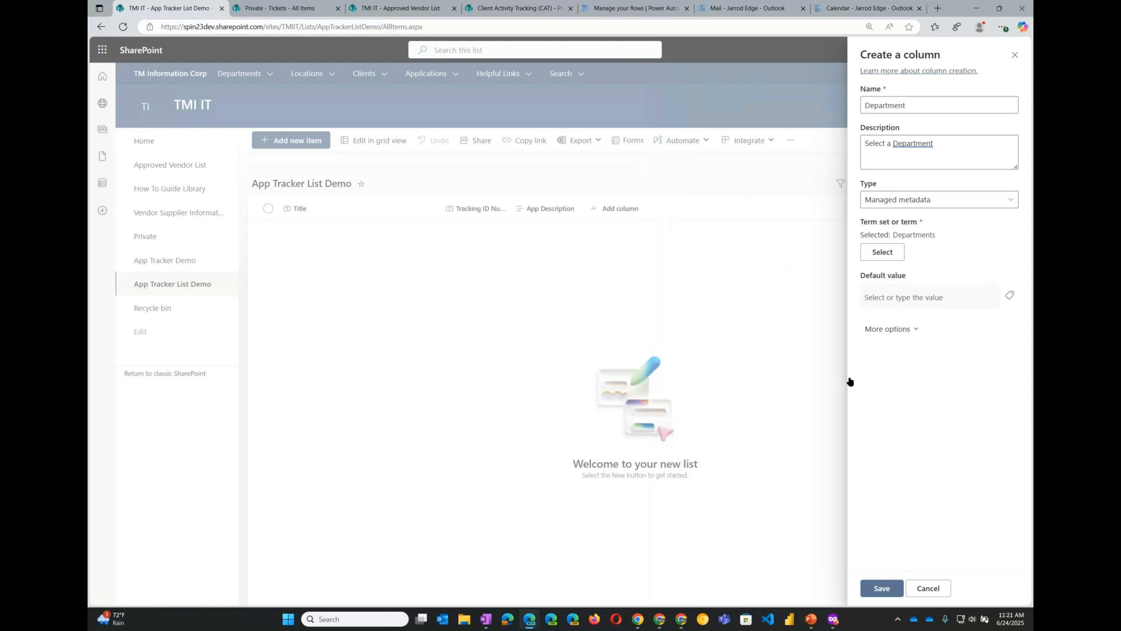
- Require that the Department column contains information and save the column
click(917, 327)
scroll(923, 339, down, 2)
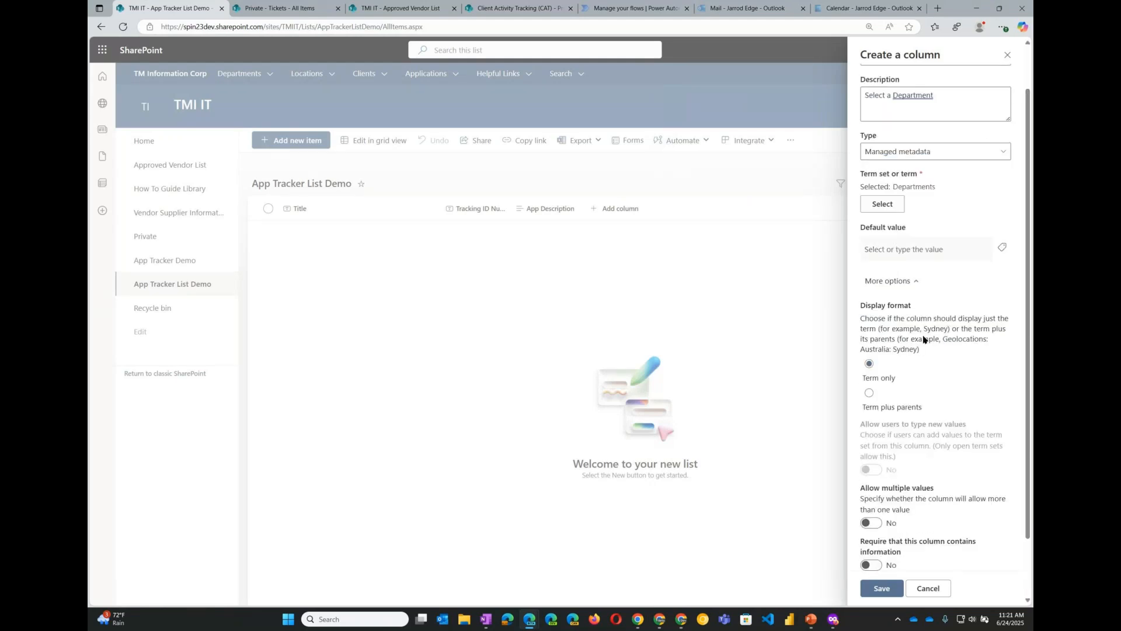
scroll(925, 340, down, 1)
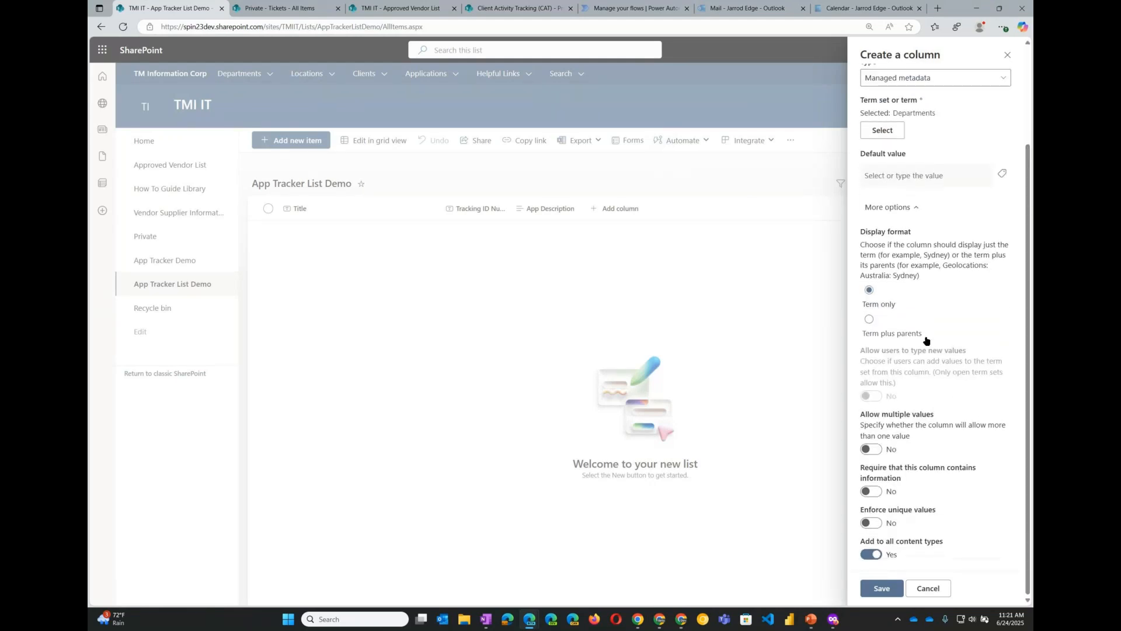
click(871, 492)
click(913, 429)
scroll(927, 434, up, 3)
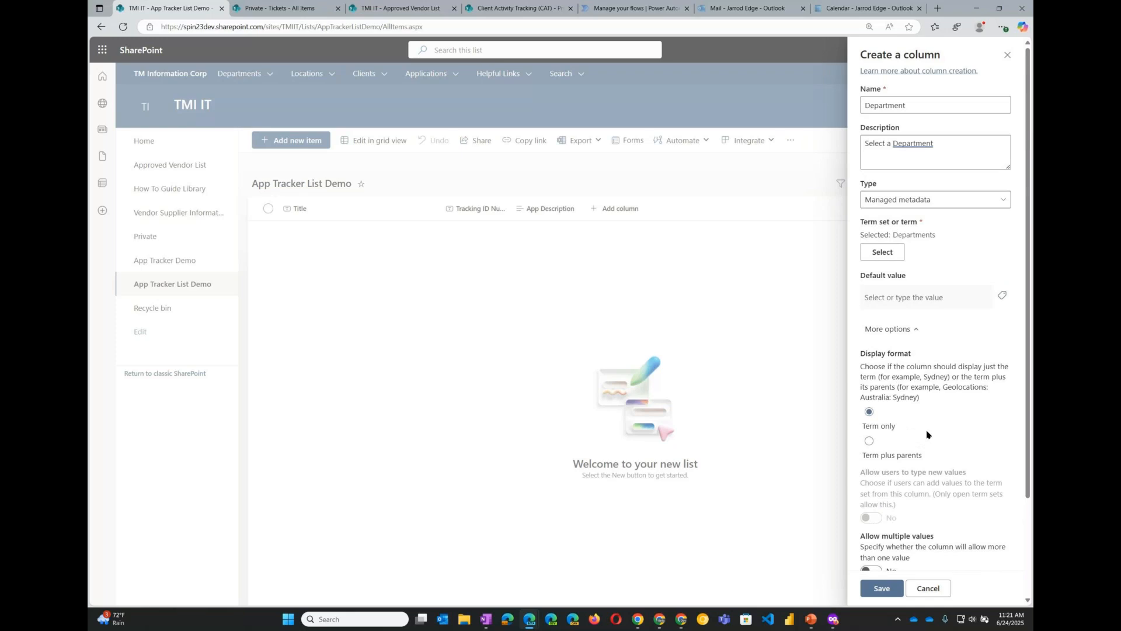
scroll(927, 433, down, 2)
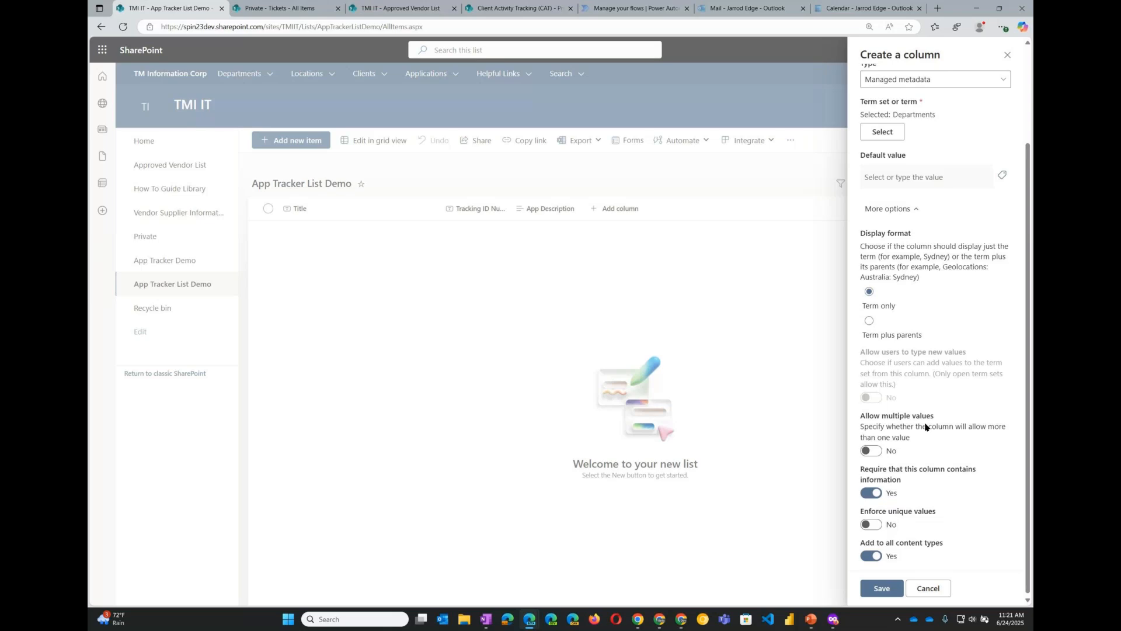
scroll(925, 427, down, 1)
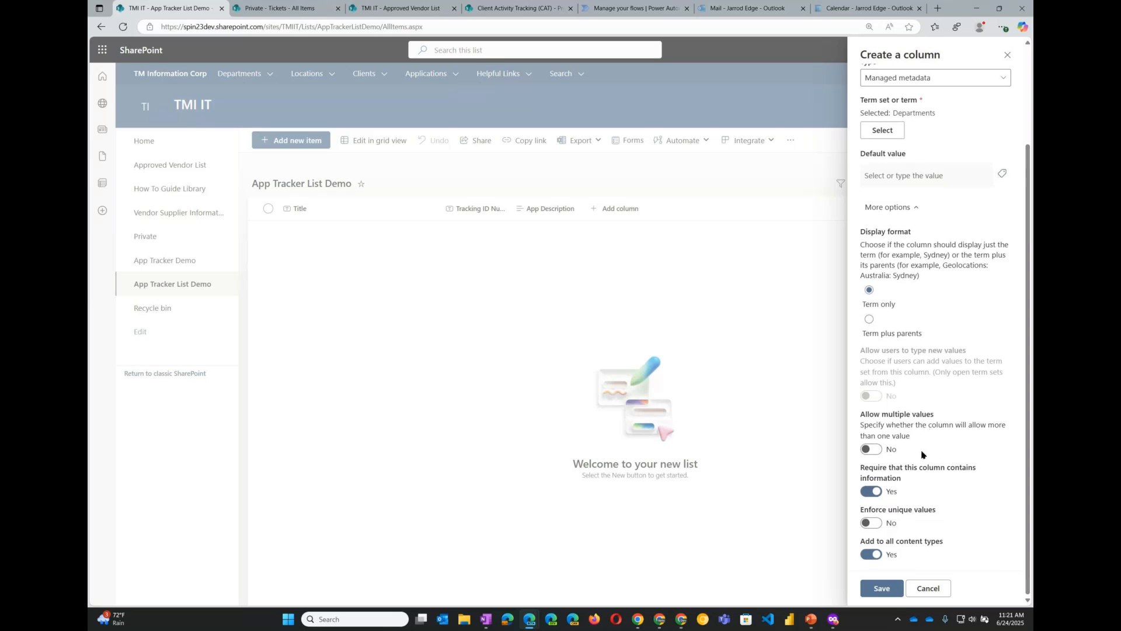
scroll(922, 454, up, 2)
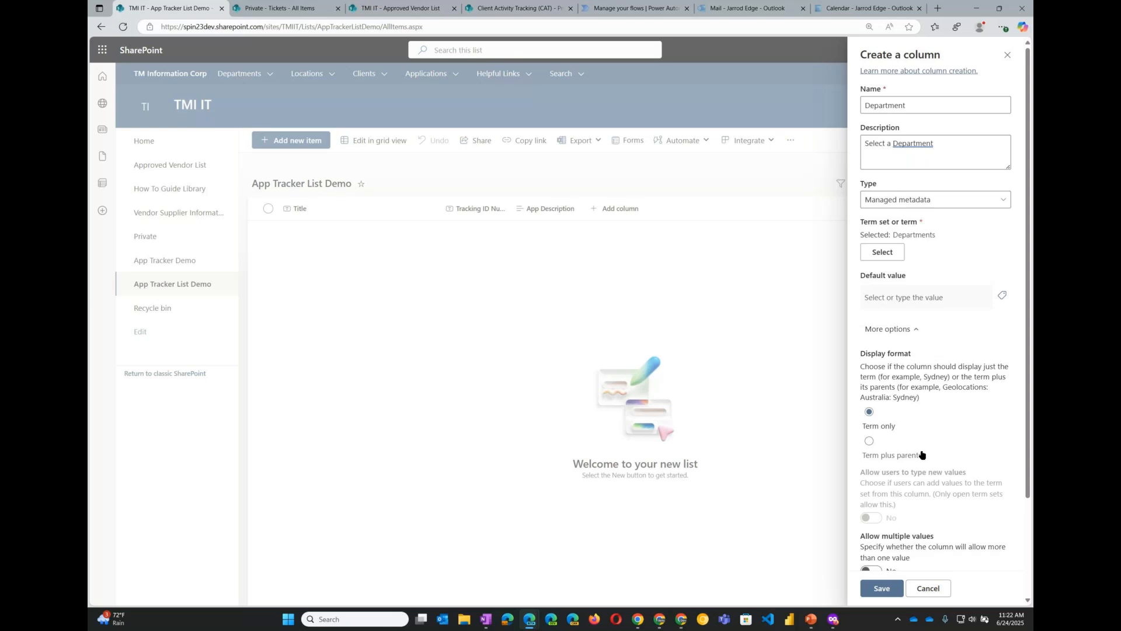
scroll(922, 455, down, 1)
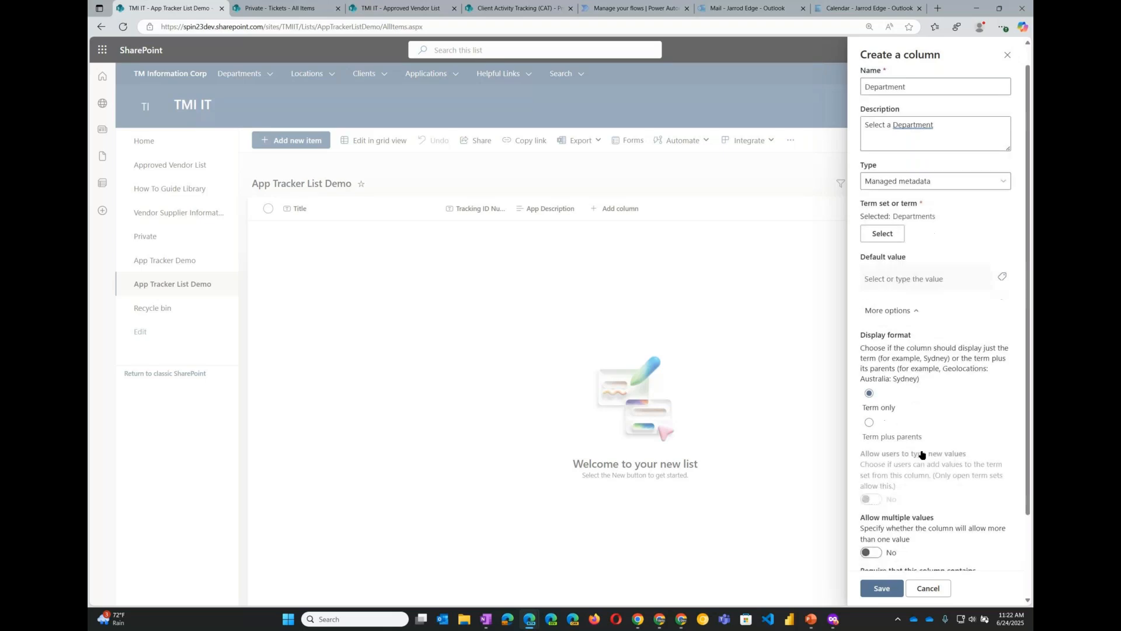
scroll(923, 455, down, 3)
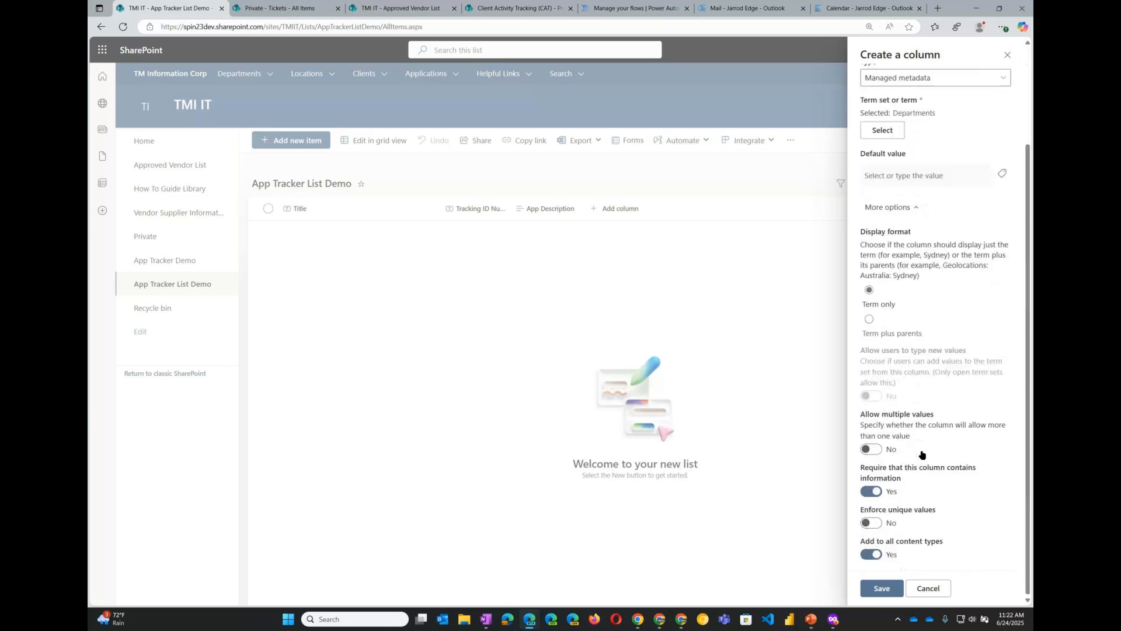
click(882, 590)
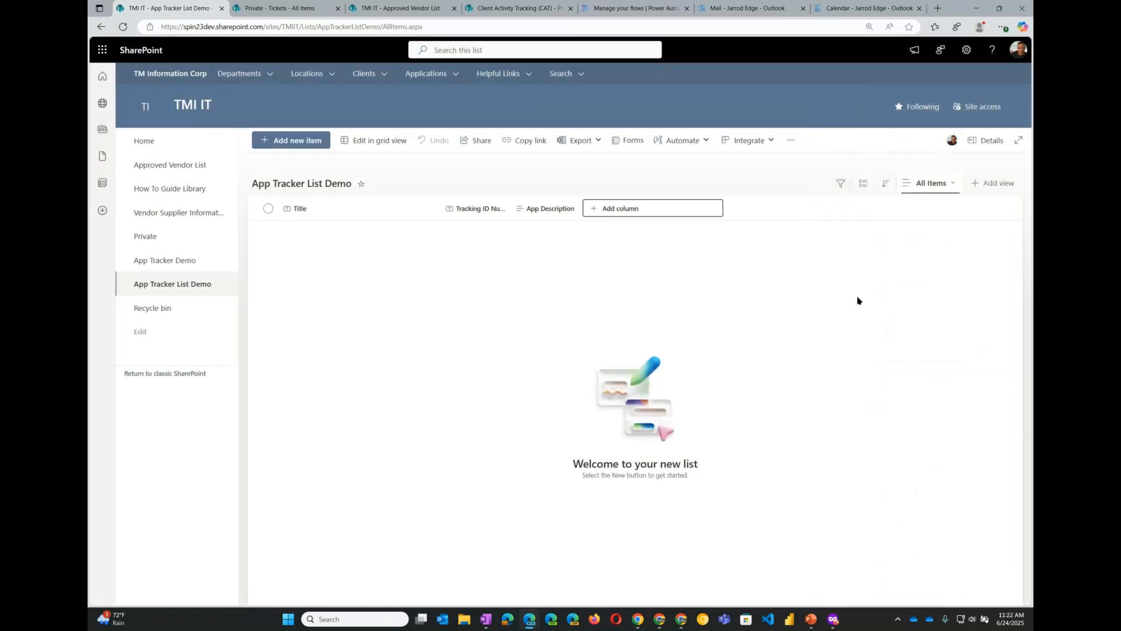
- Add a Person column named Owner with the description "Select a Person"
click(666, 214)
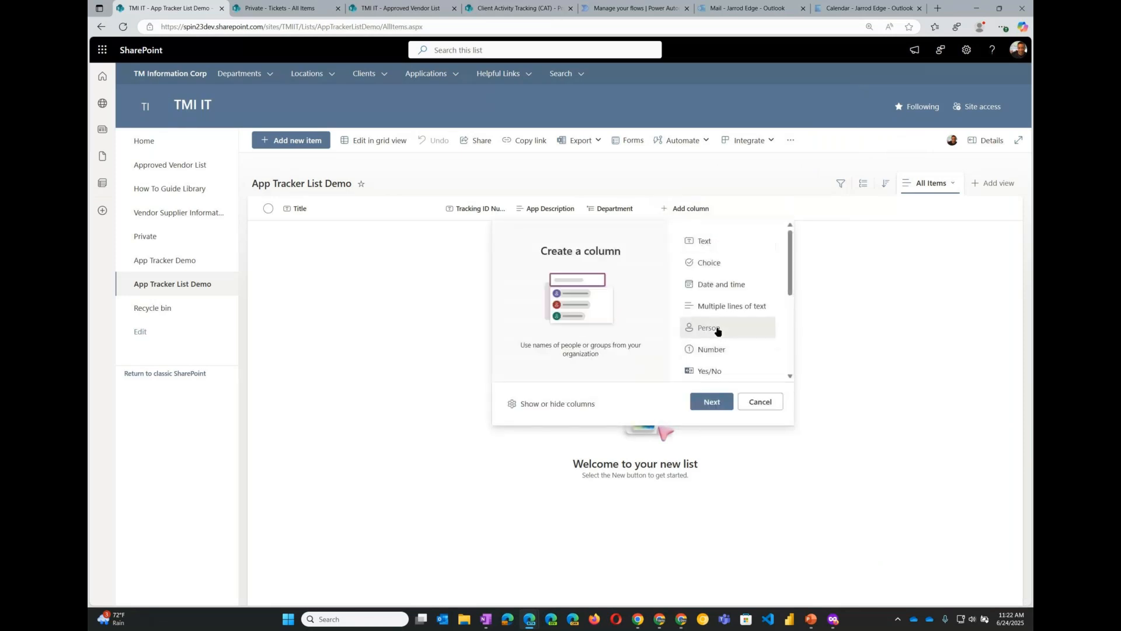
click(712, 402)
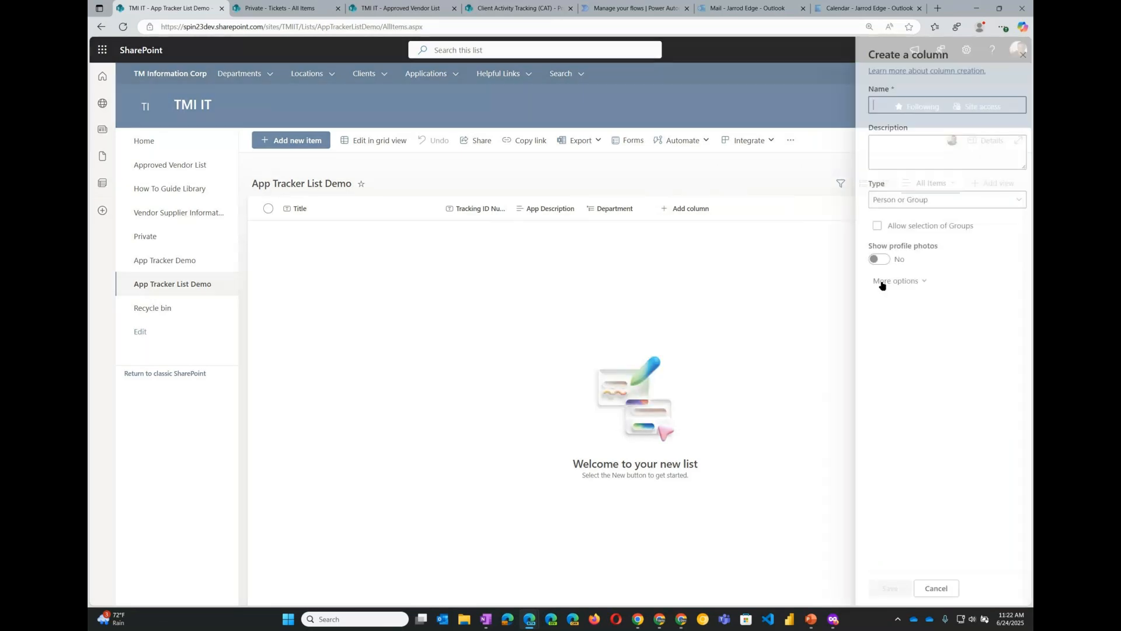
click(890, 105)
text(Owner)
click(887, 152)
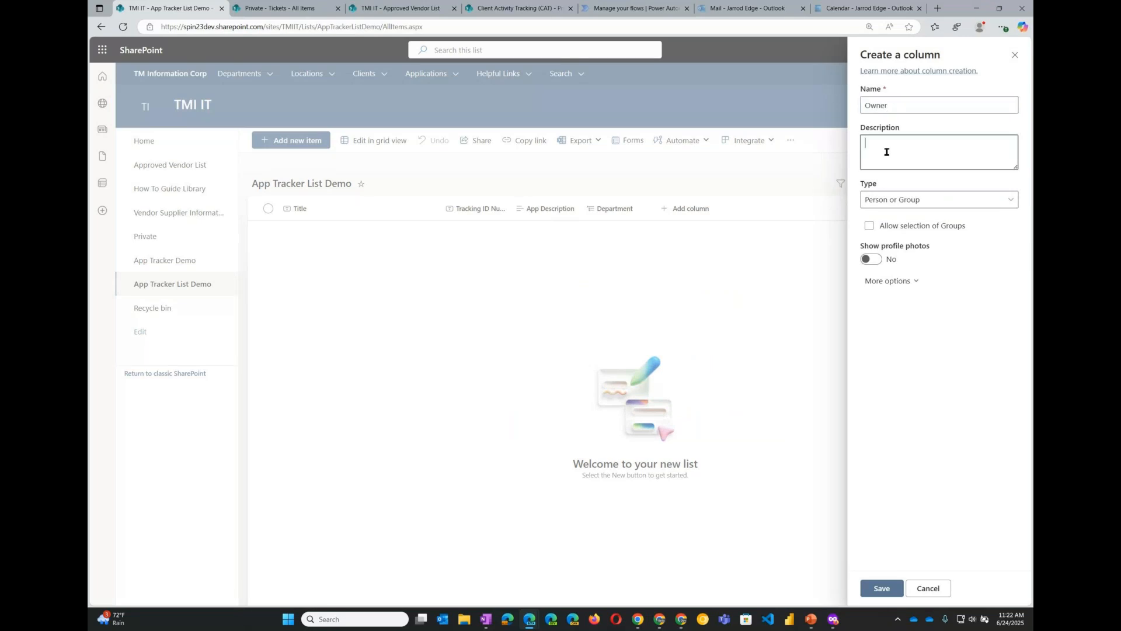
text(Select a Person)
- Require that the Owner column contains information and save it
click(915, 283)
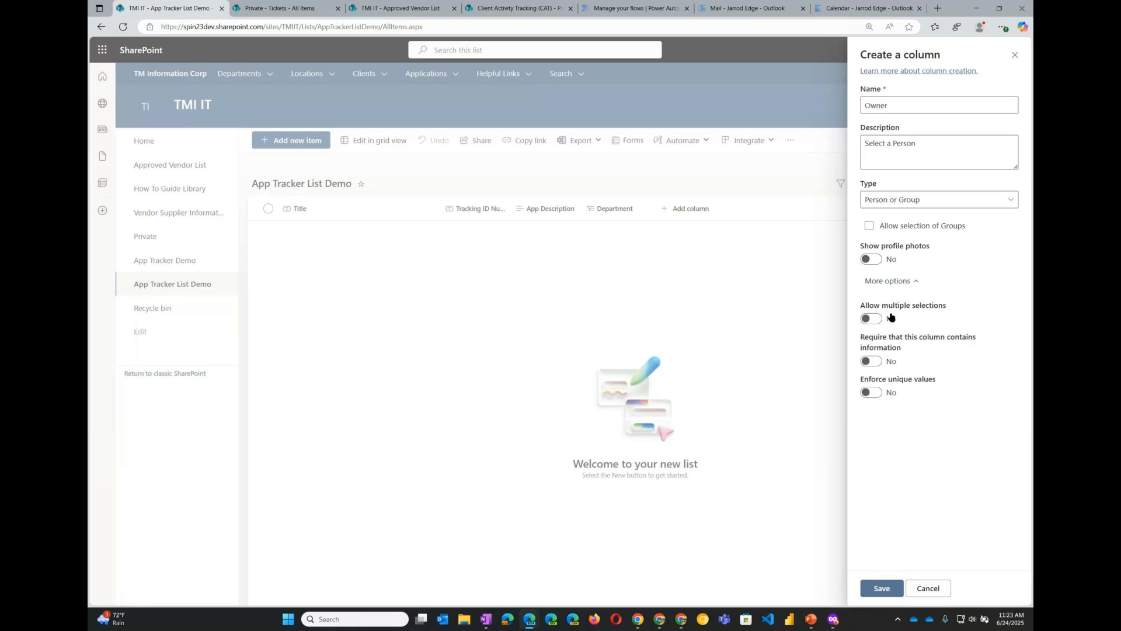
click(876, 364)
click(883, 588)
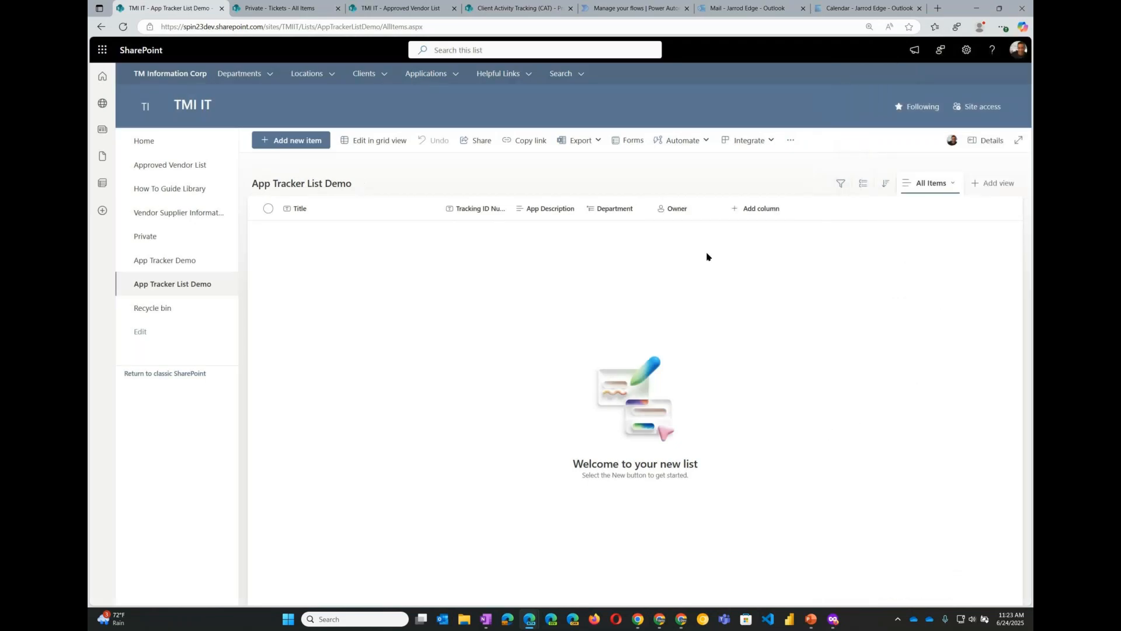
- Add a Date and time column named Review Date with the description "Enter a Date"
click(737, 212)
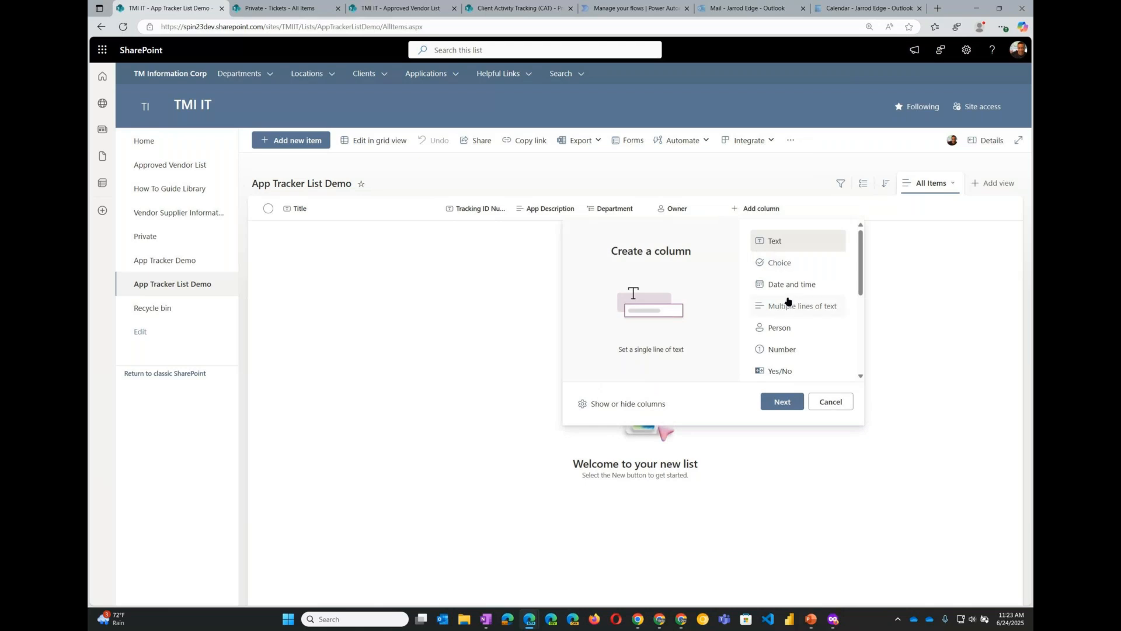
click(797, 288)
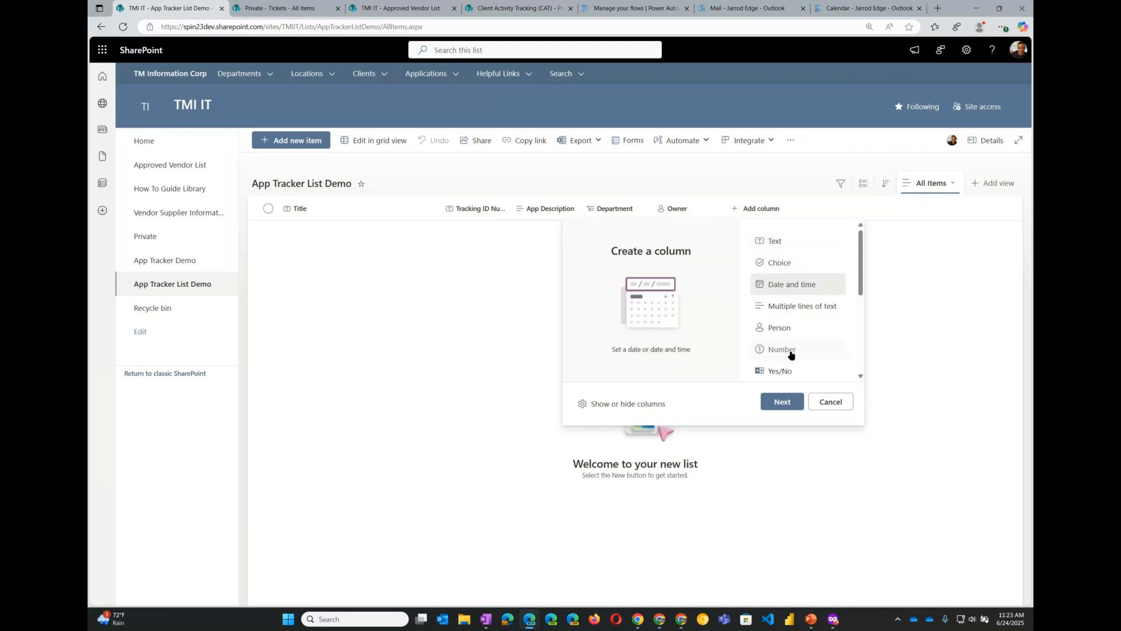
click(782, 401)
text(Revi)
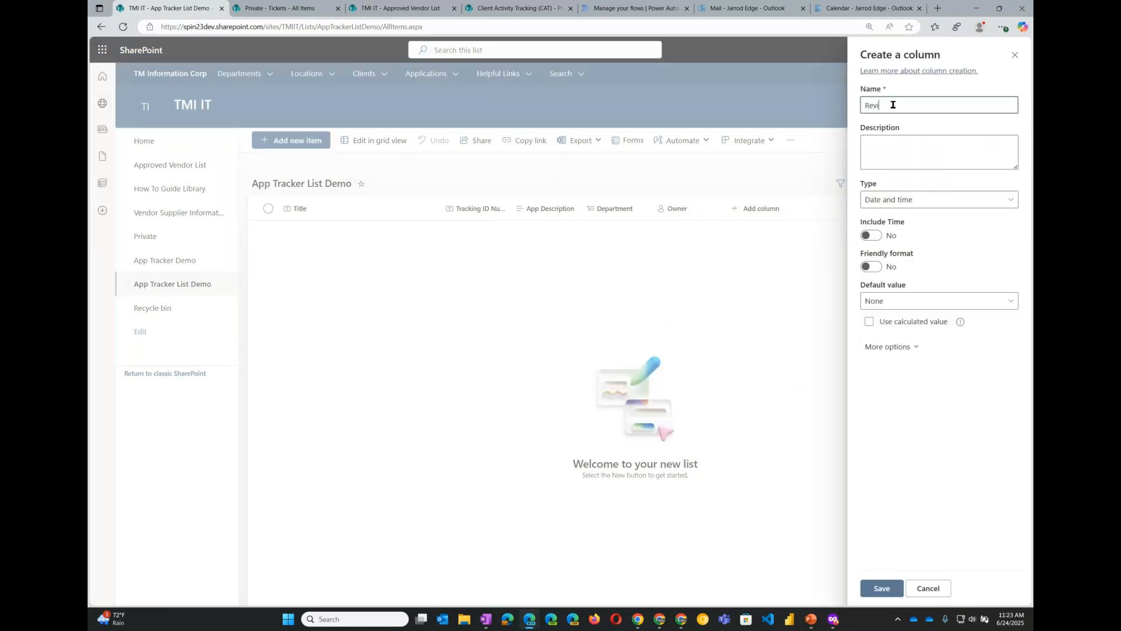
text(ew Dat)
text(e)
key(Tab)
text(Enter a )
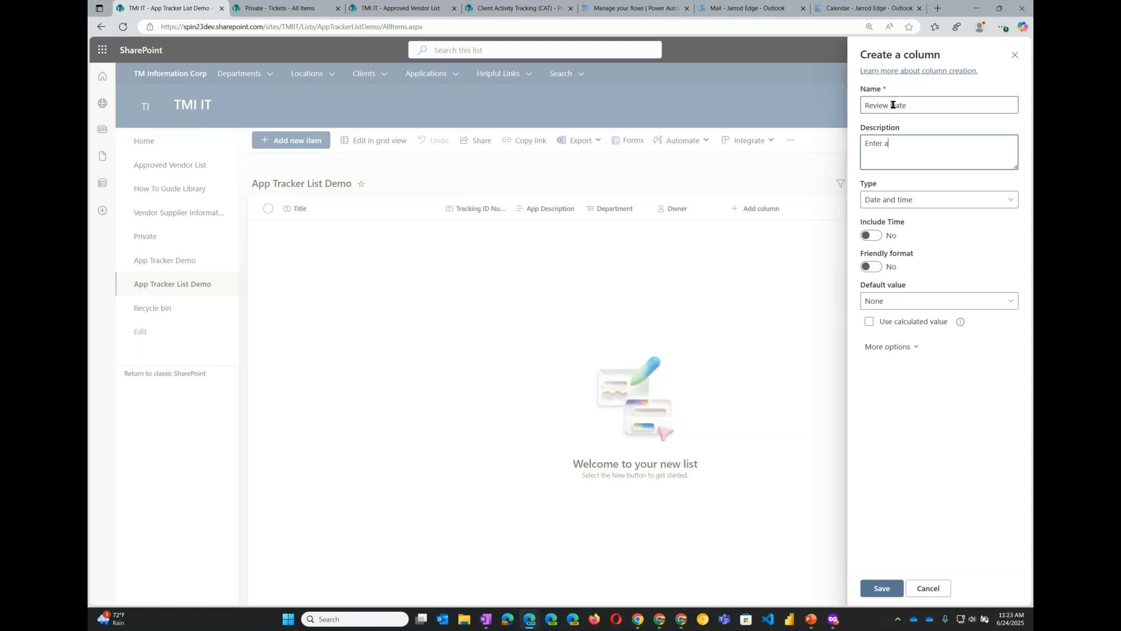
text(Date)
click(892, 346)
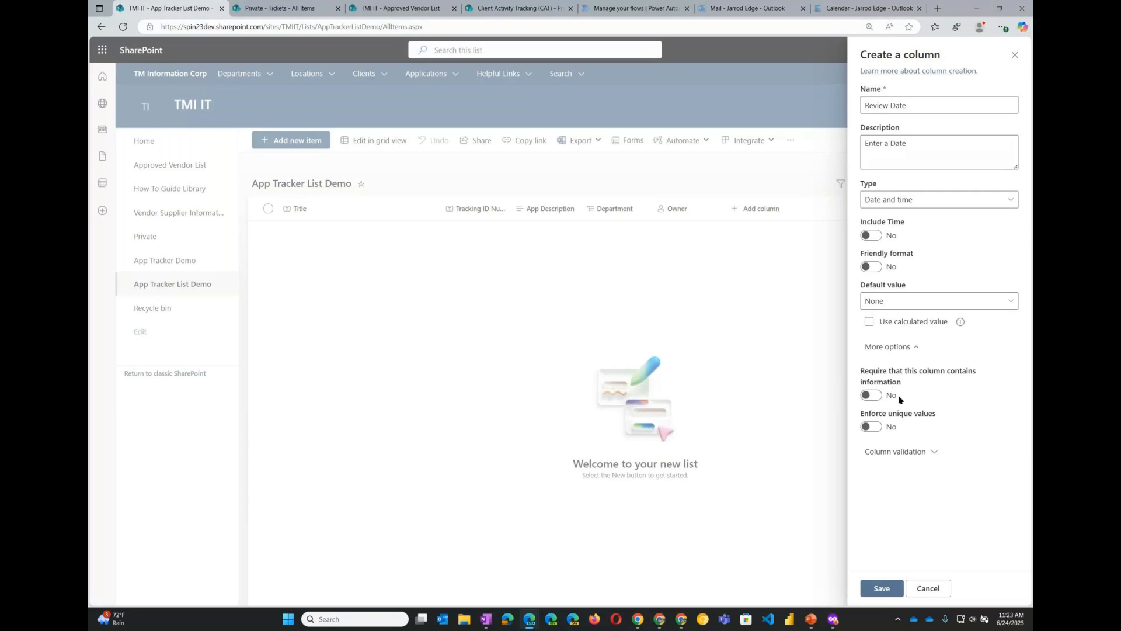
- Toggle Include Time and Friendly format on and back off, then save the Review Date column
click(880, 235)
click(879, 236)
click(878, 236)
click(878, 235)
click(876, 270)
click(876, 269)
click(876, 270)
click(876, 269)
click(882, 588)
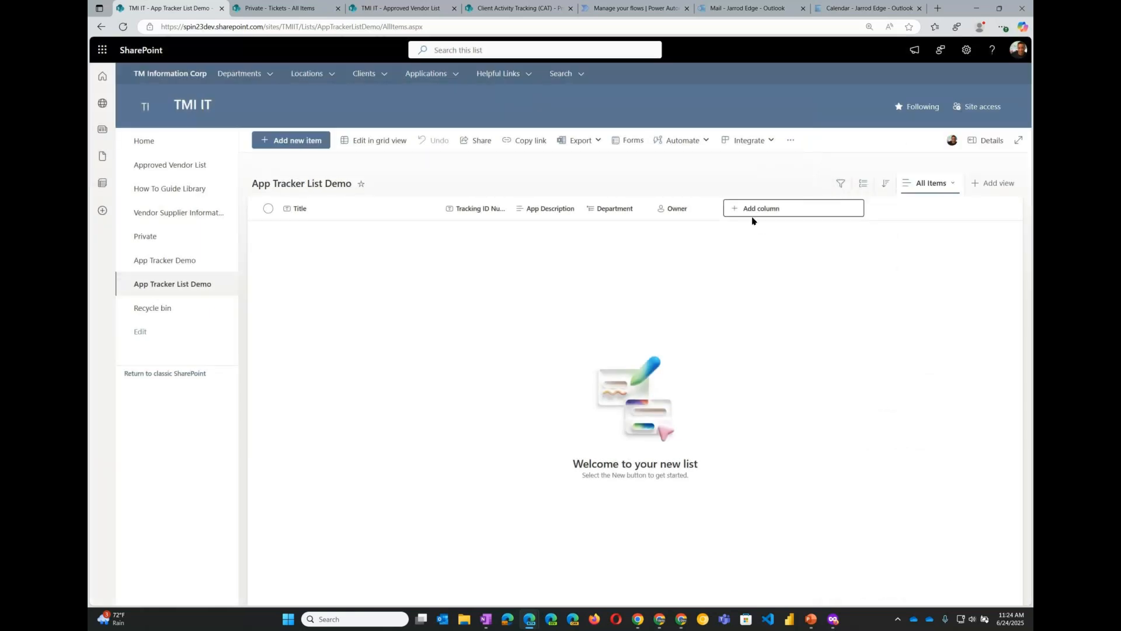
- Add a Choice column named Type of Data
click(815, 210)
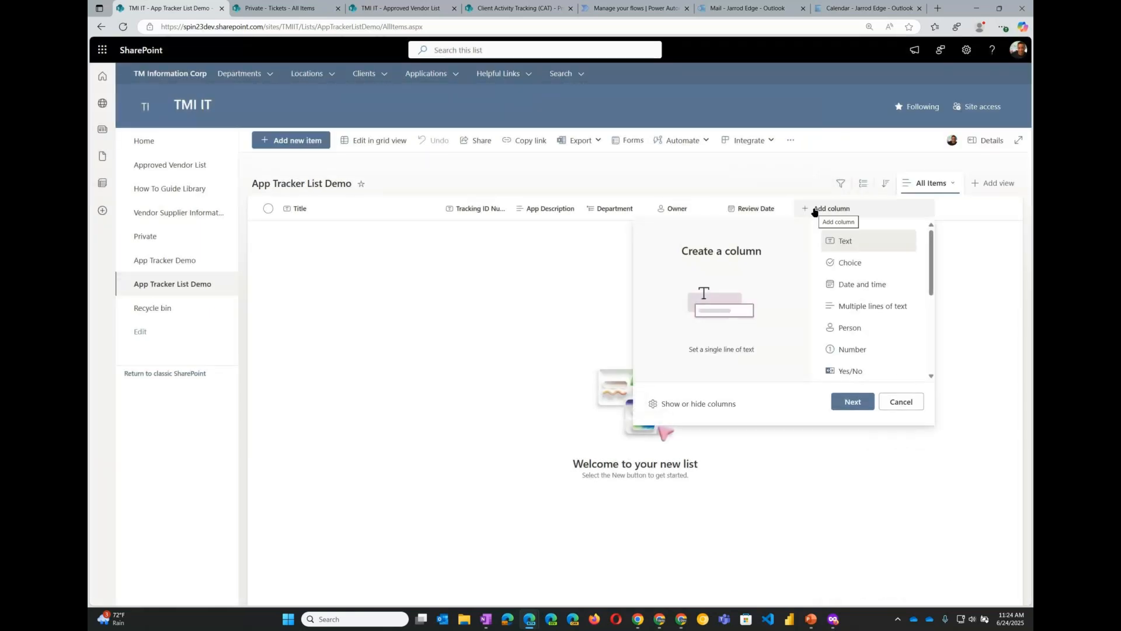
click(857, 266)
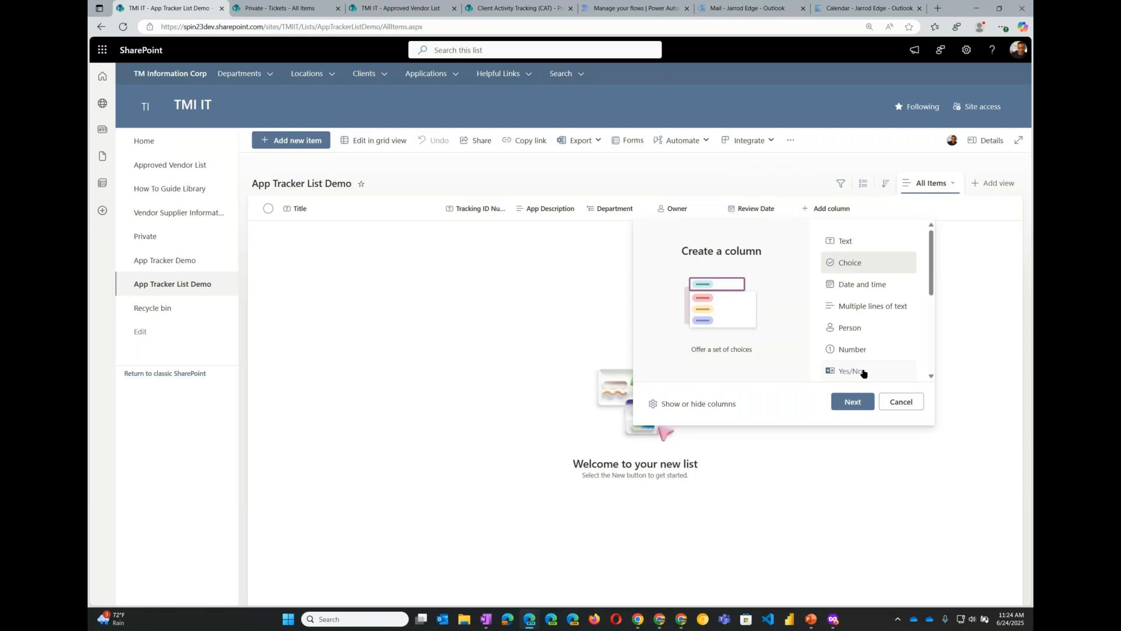
click(852, 402)
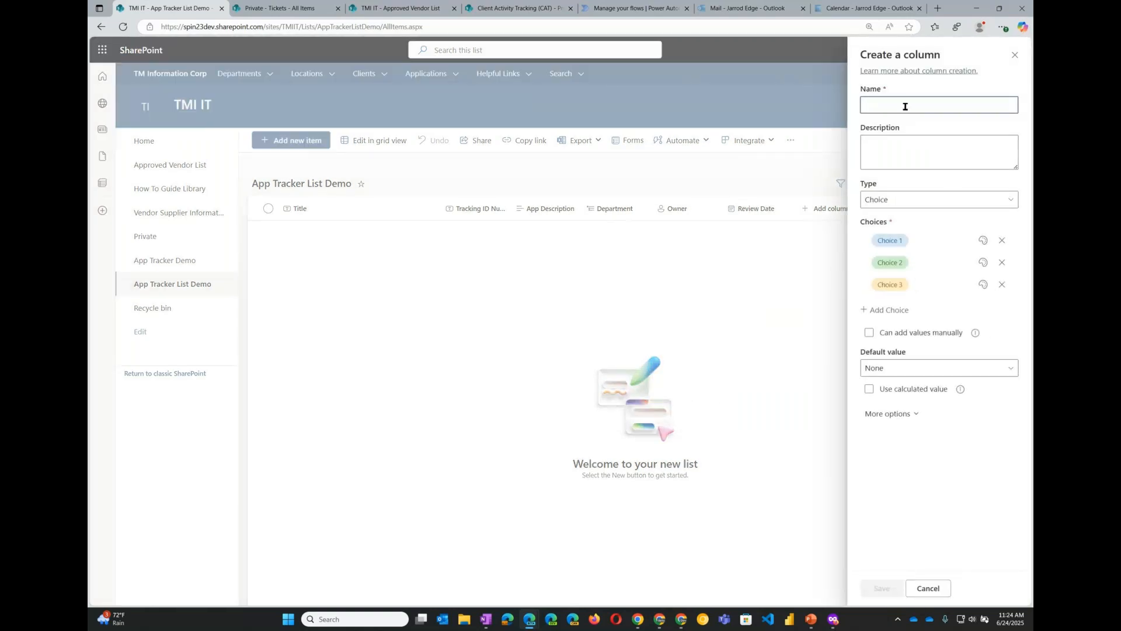
text(Type of D)
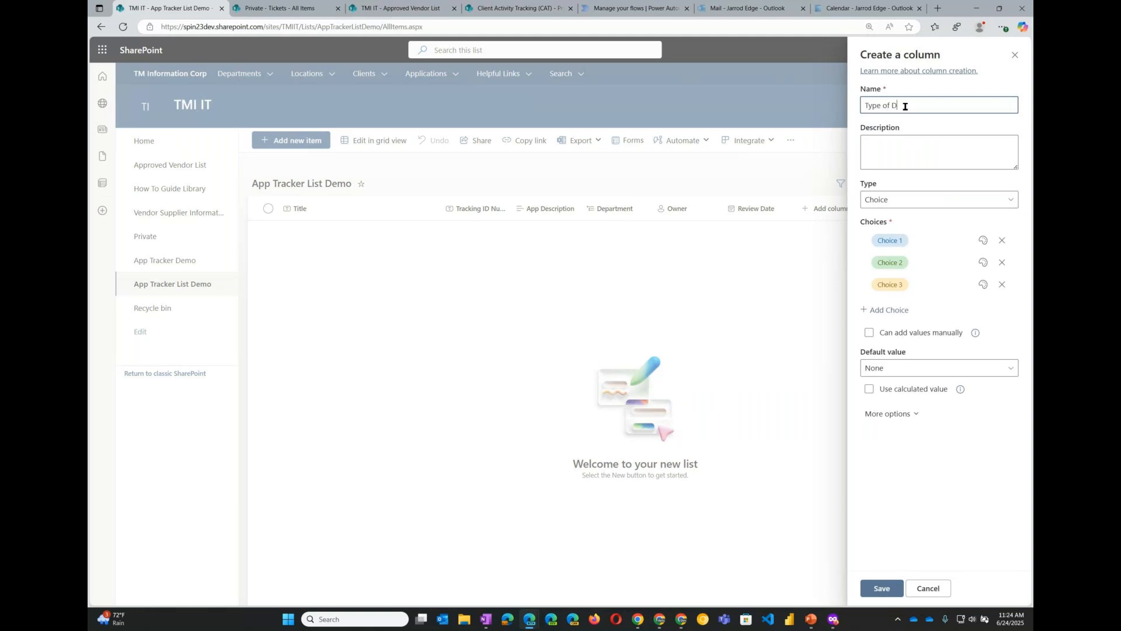
text(ata)
- Rename the three default choices to PII, Partial PII and No PII
click(946, 242)
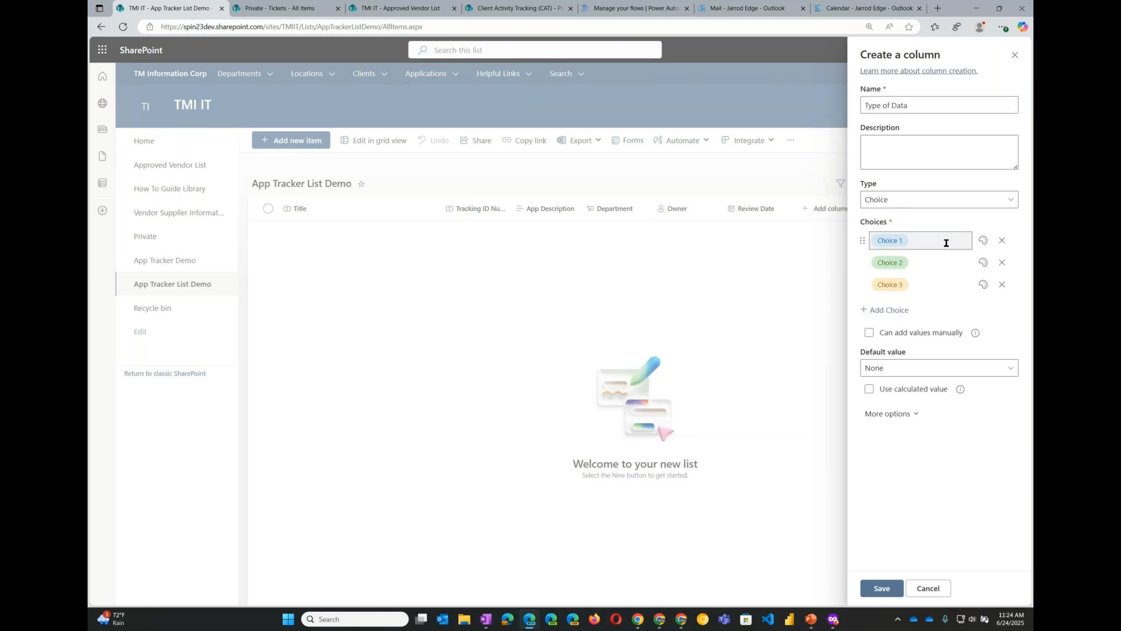
text(PII)
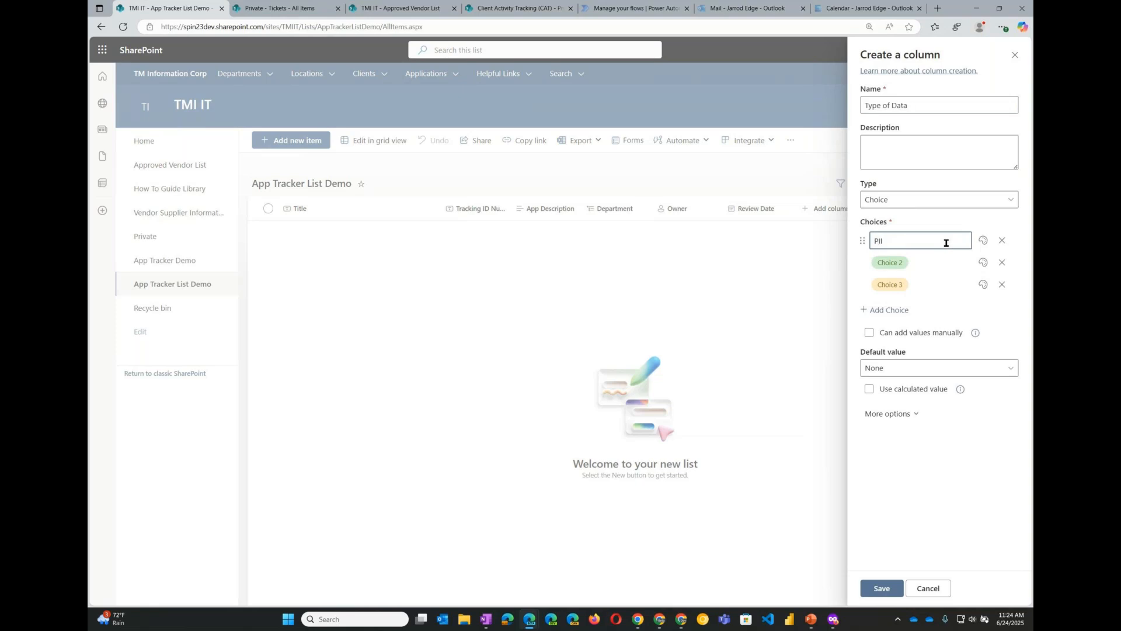
click(934, 262)
text(Partial PII)
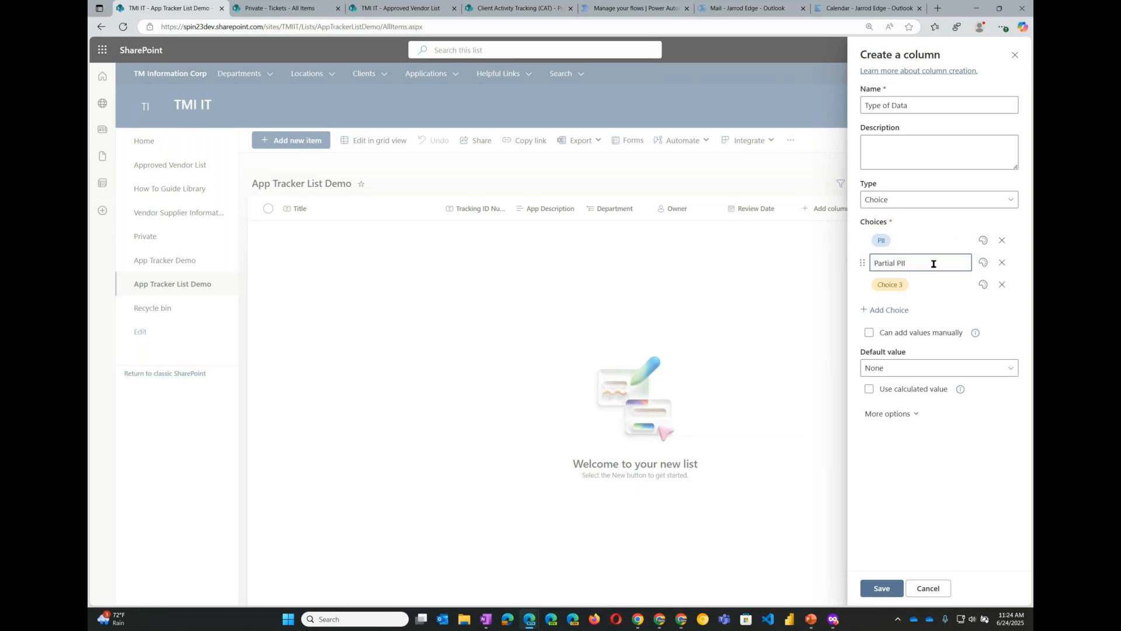
click(932, 286)
text(No)
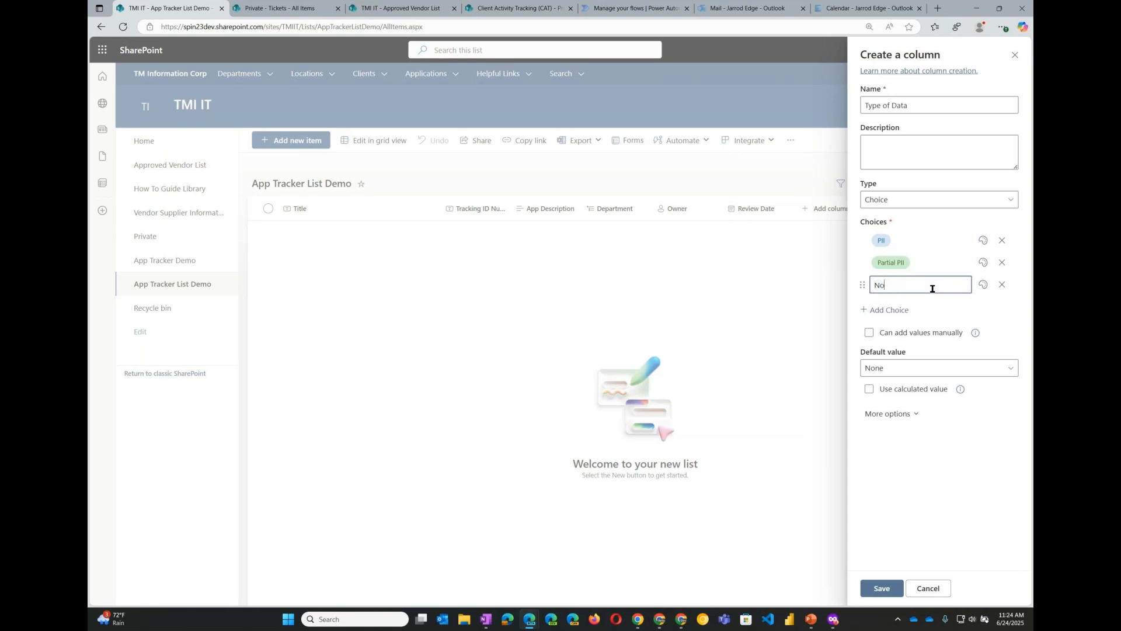
text( PII)
- Add a fourth choice named Sensitive Data and give it a purple fill color
click(975, 310)
click(894, 311)
click(915, 308)
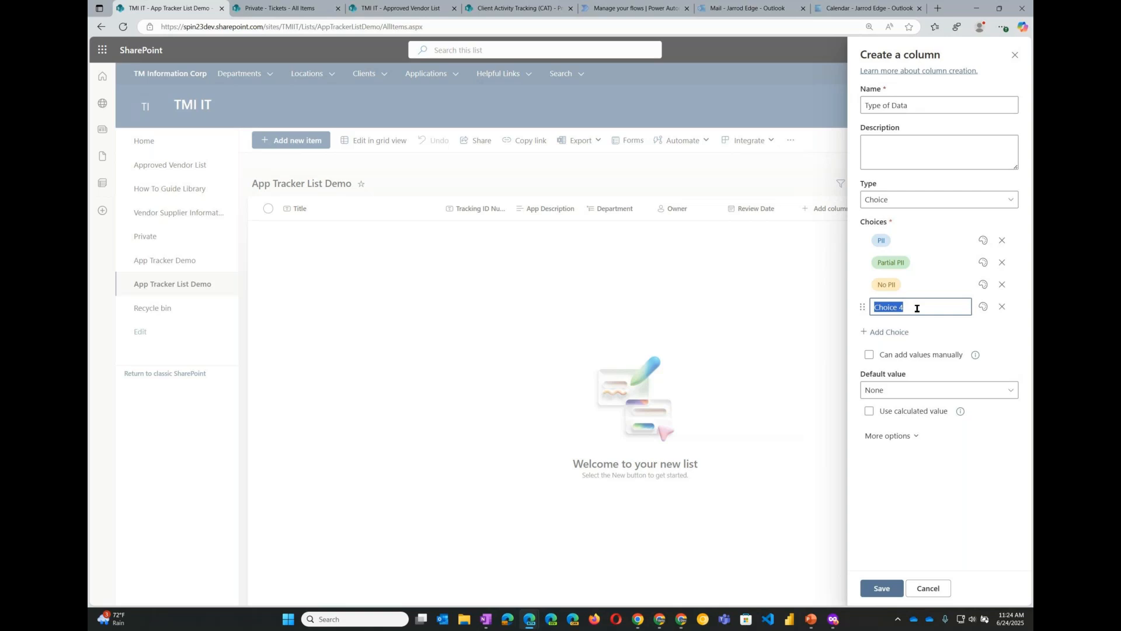
text(Sensitive Data)
click(968, 333)
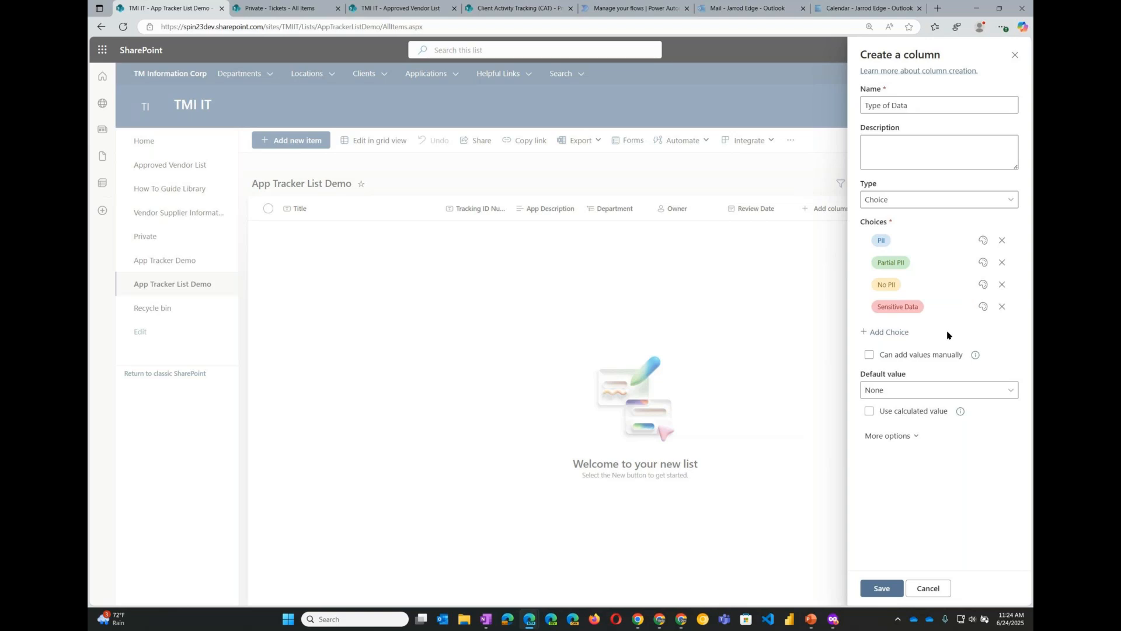
click(984, 307)
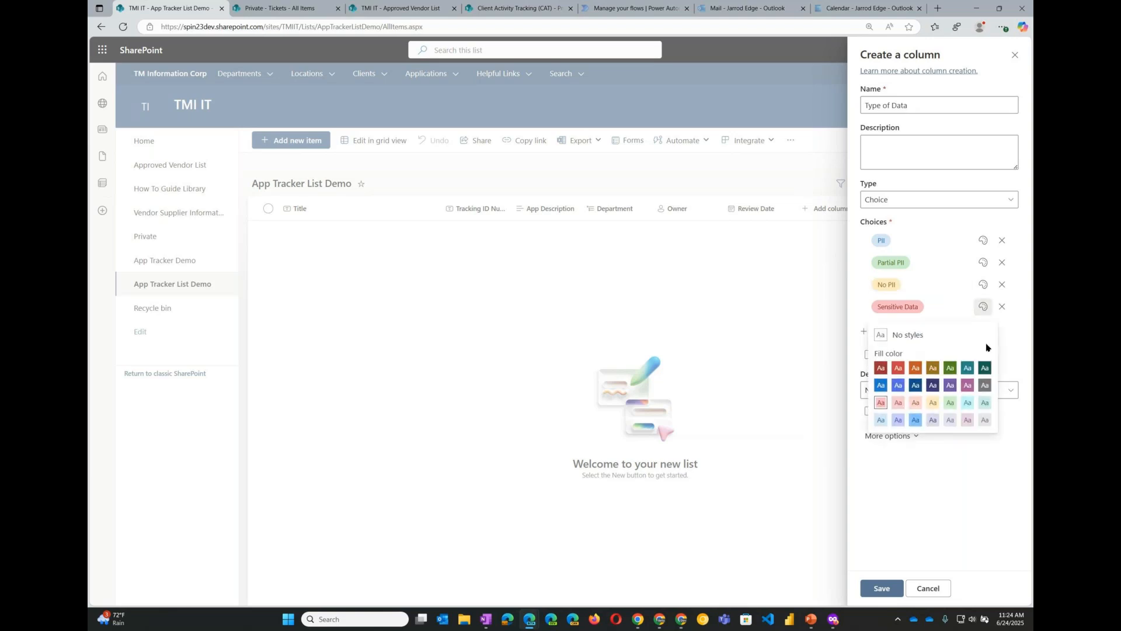
click(969, 390)
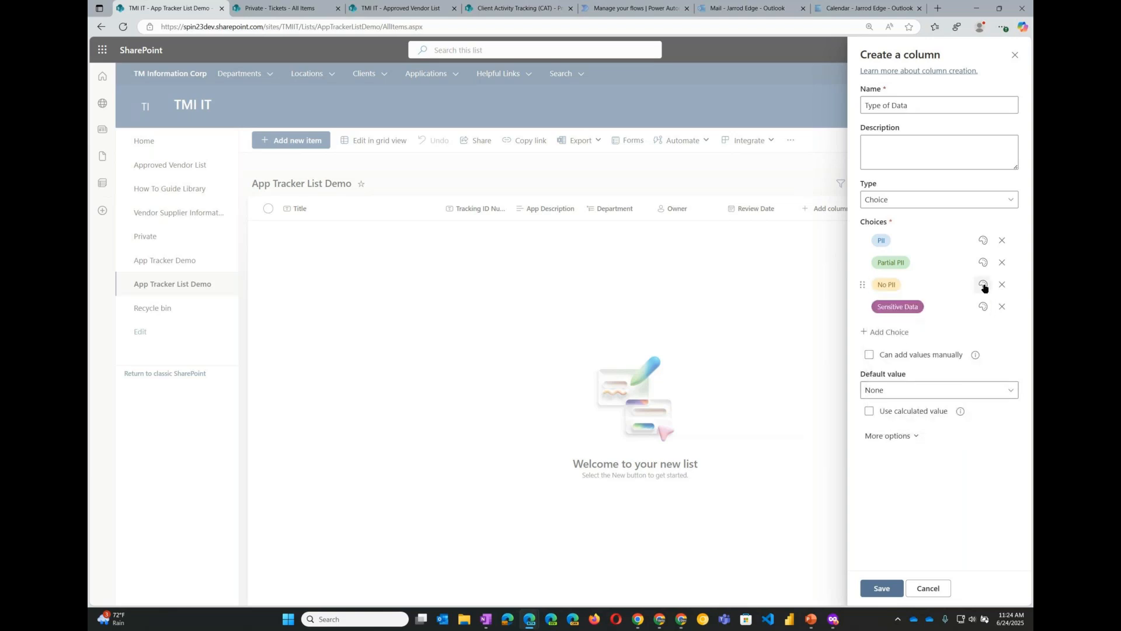
- Set the fill colors of No PII to red, Partial PII to yellow and PII to green
click(984, 285)
click(903, 345)
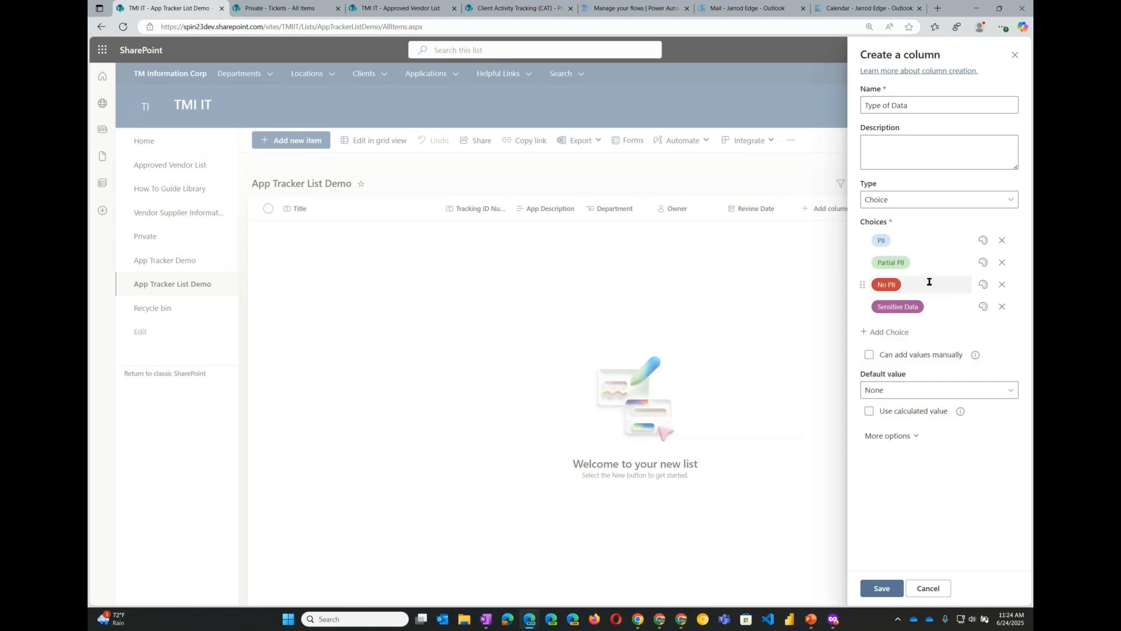
click(984, 262)
click(933, 358)
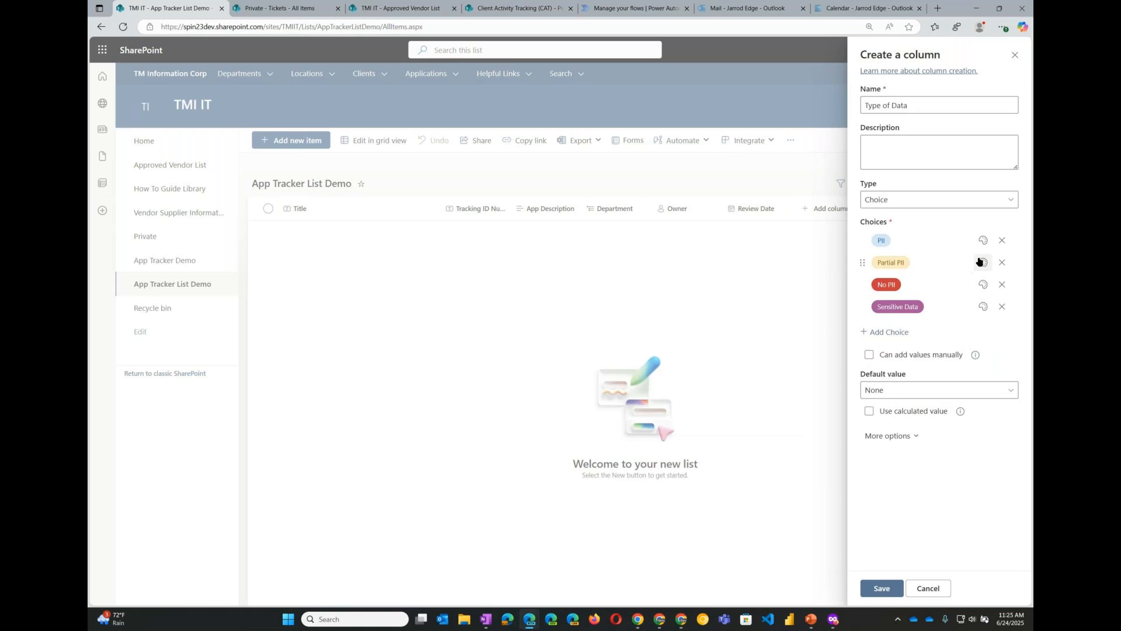
click(983, 240)
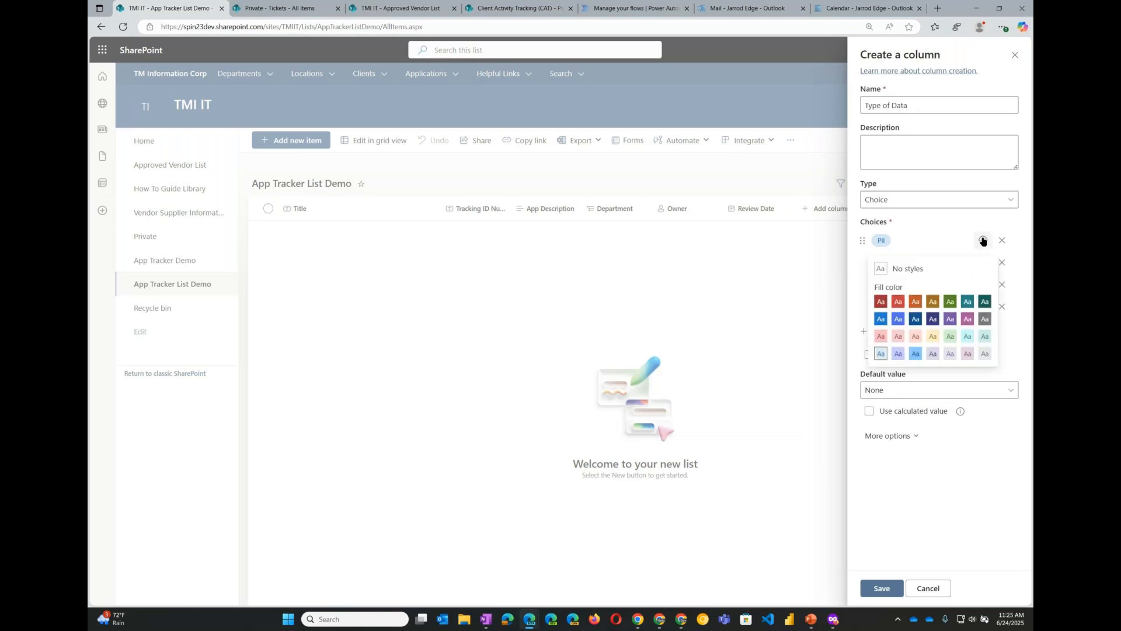
click(951, 302)
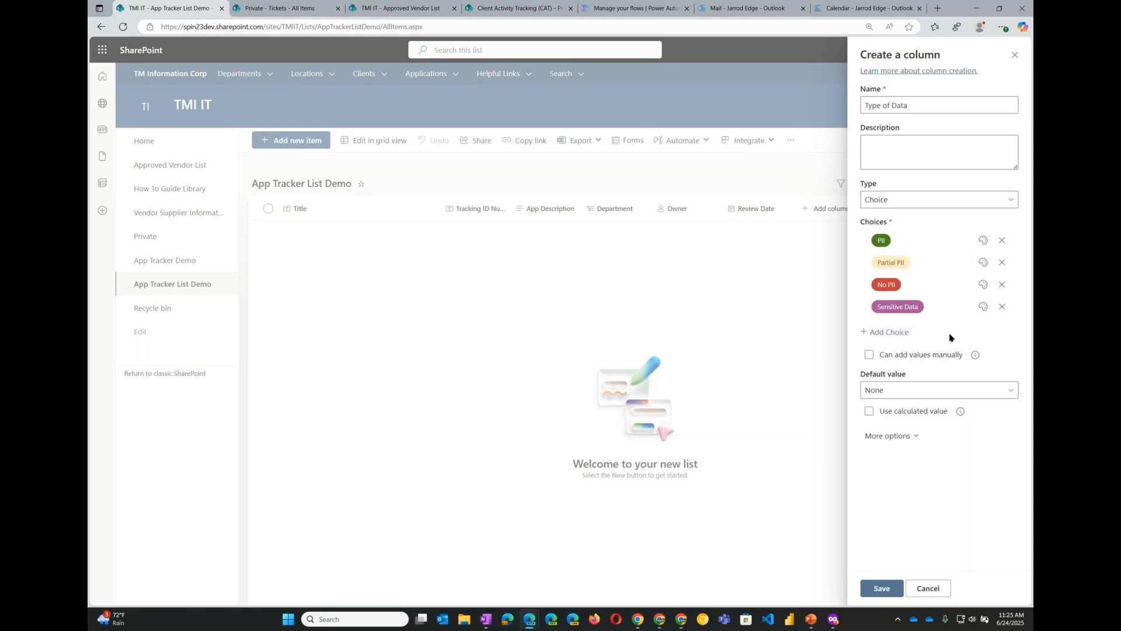
- Remove the Sensitive Data choice and the extra blank choice that was added
click(1003, 308)
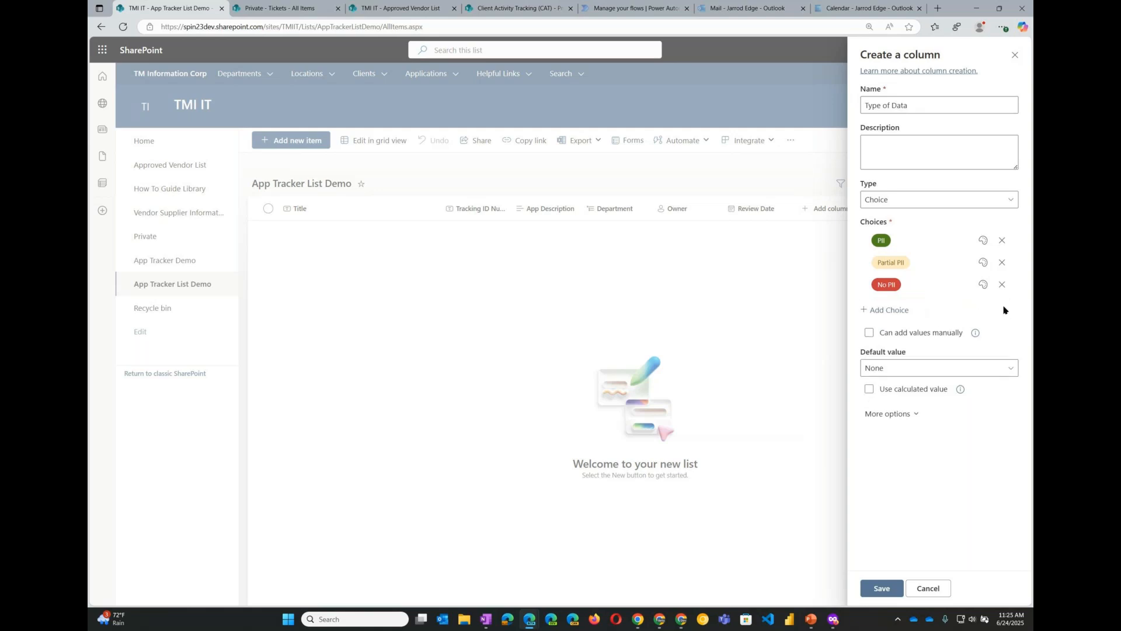
click(903, 313)
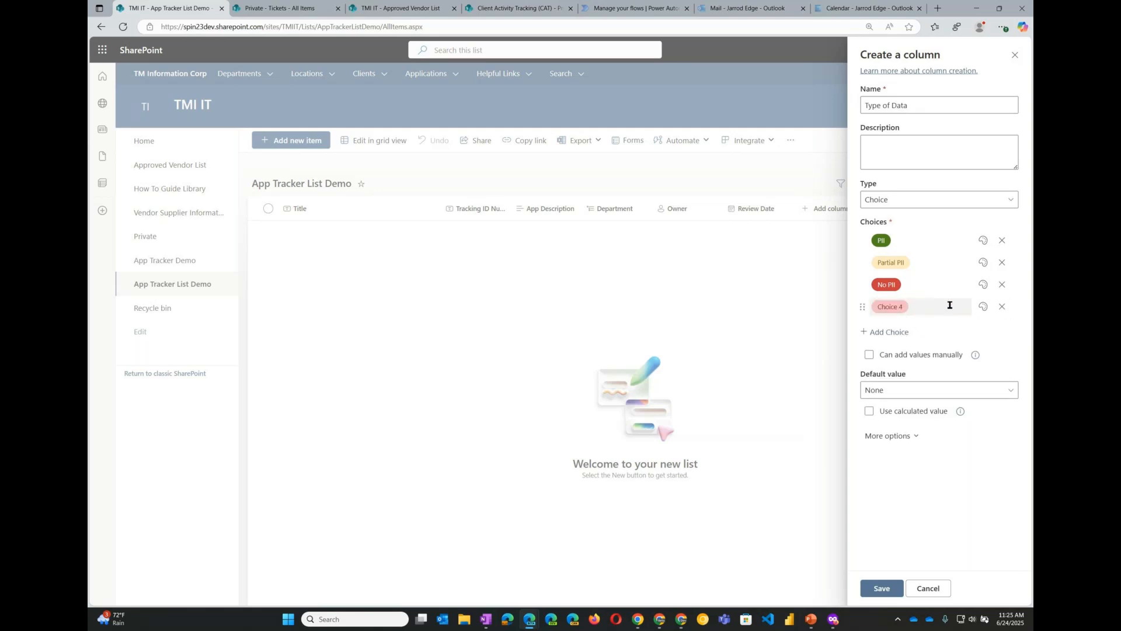
click(1003, 307)
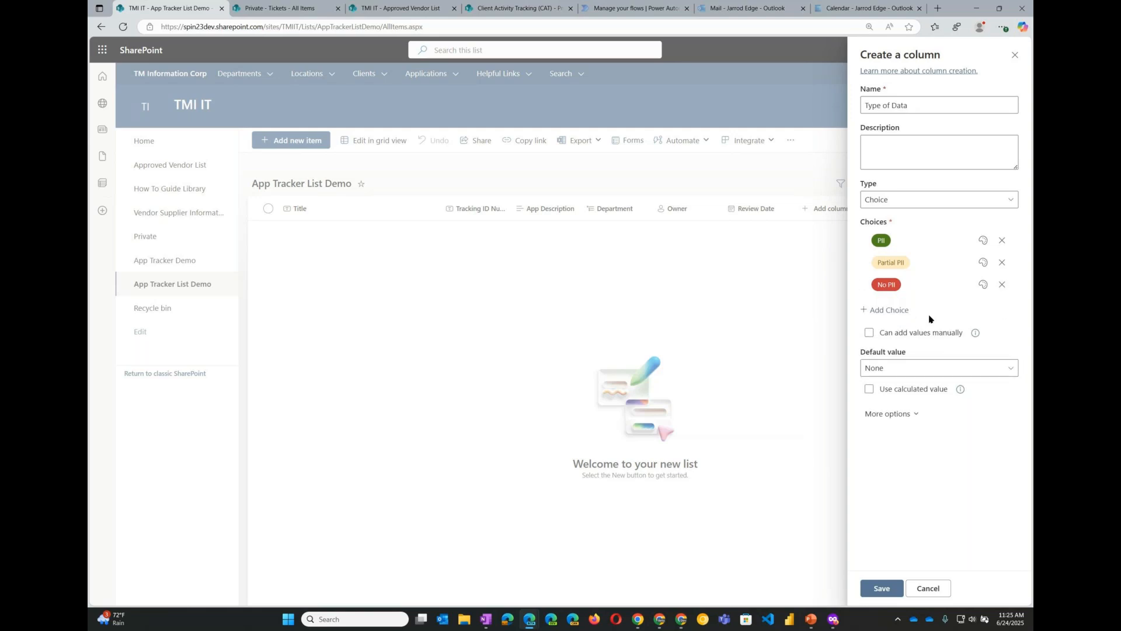
- Allow values to be added manually and save the Type of Data column
click(919, 417)
scroll(922, 423, down, 2)
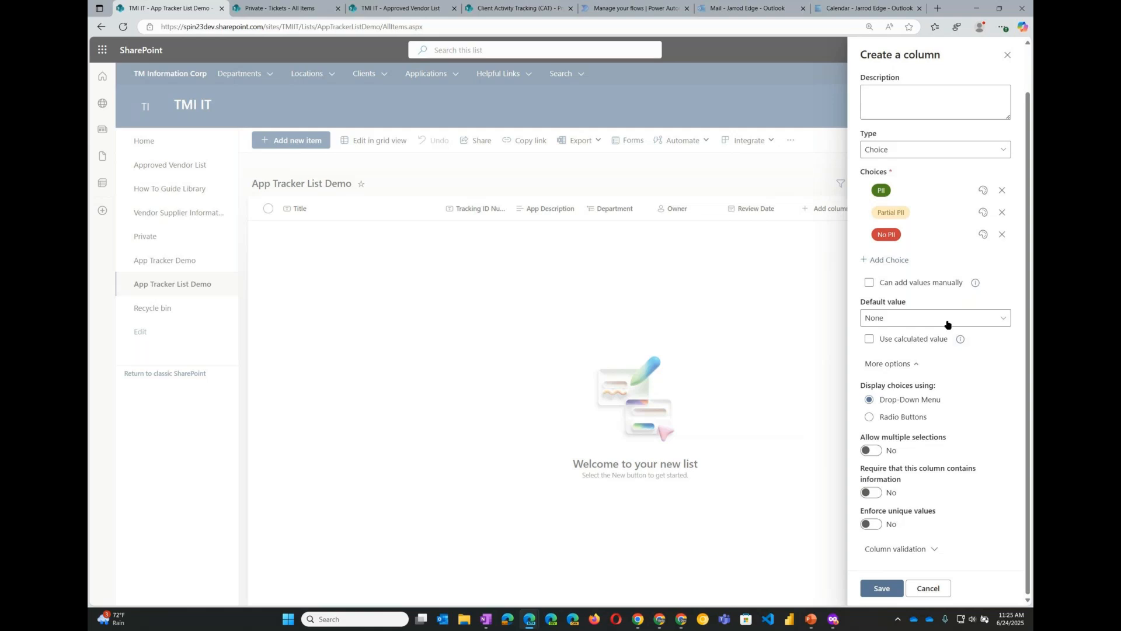
click(869, 284)
click(886, 591)
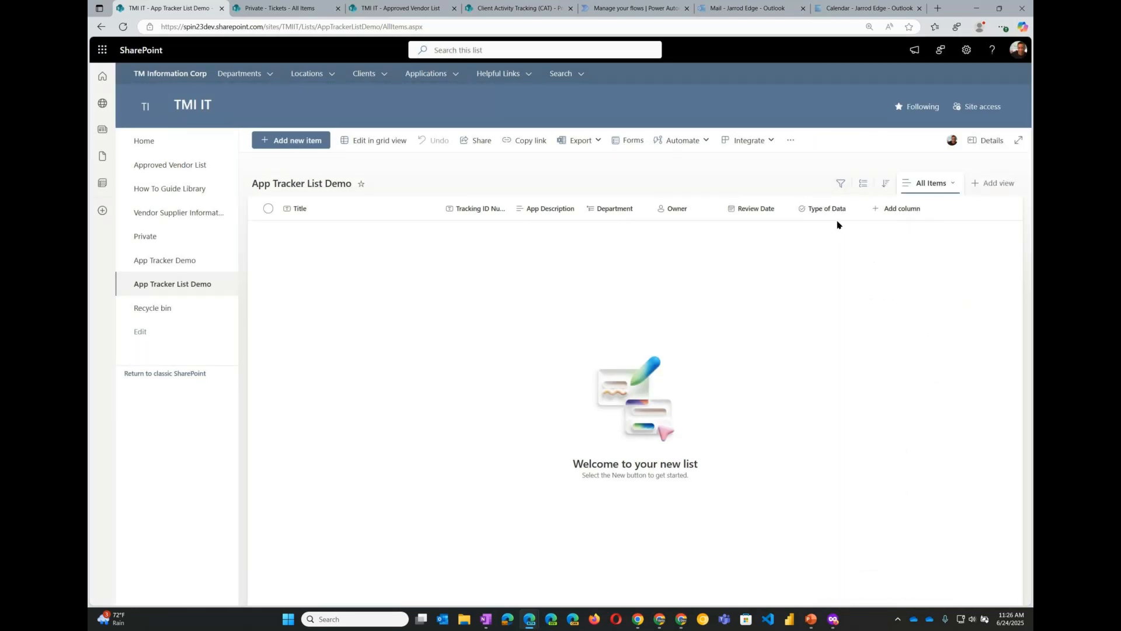
- Add a Lookup column named Vendor Info
click(881, 209)
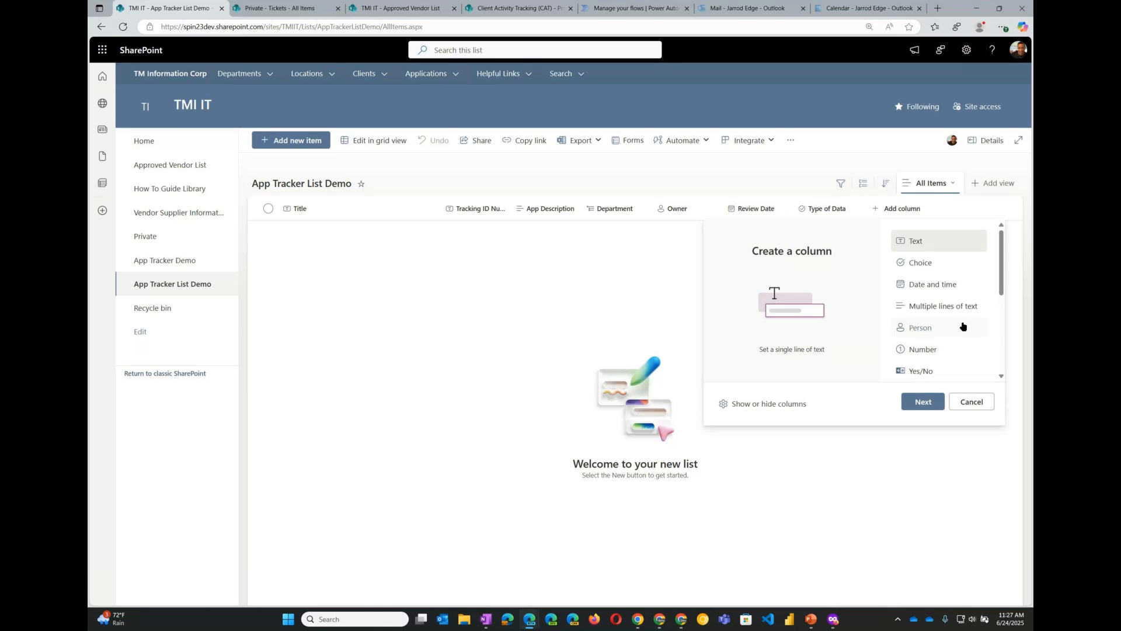
scroll(963, 326, down, 5)
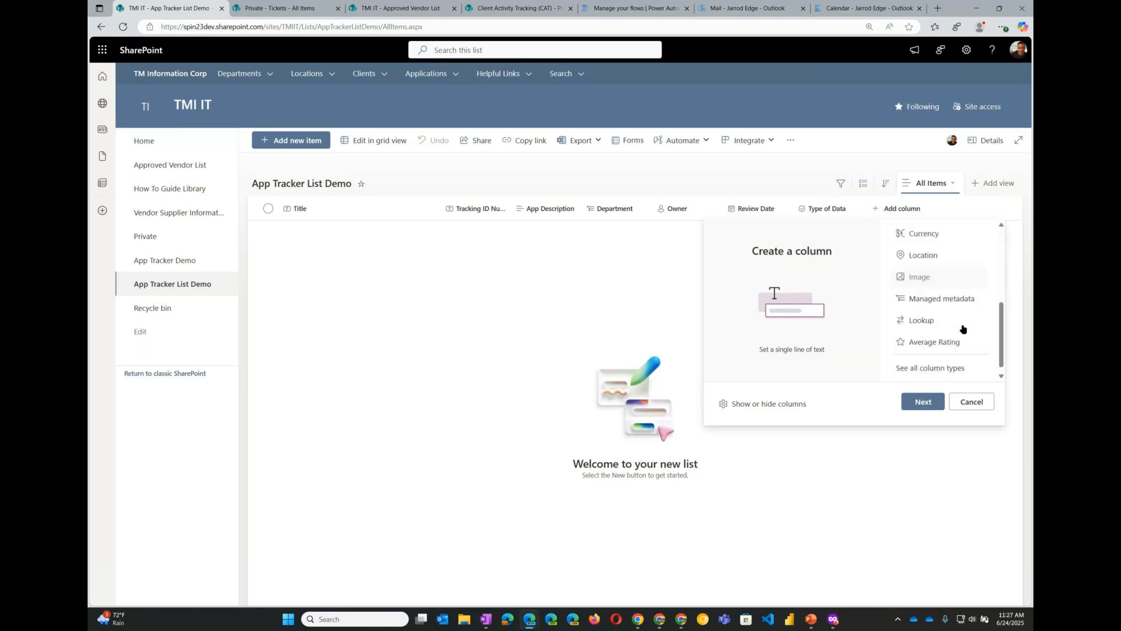
click(964, 327)
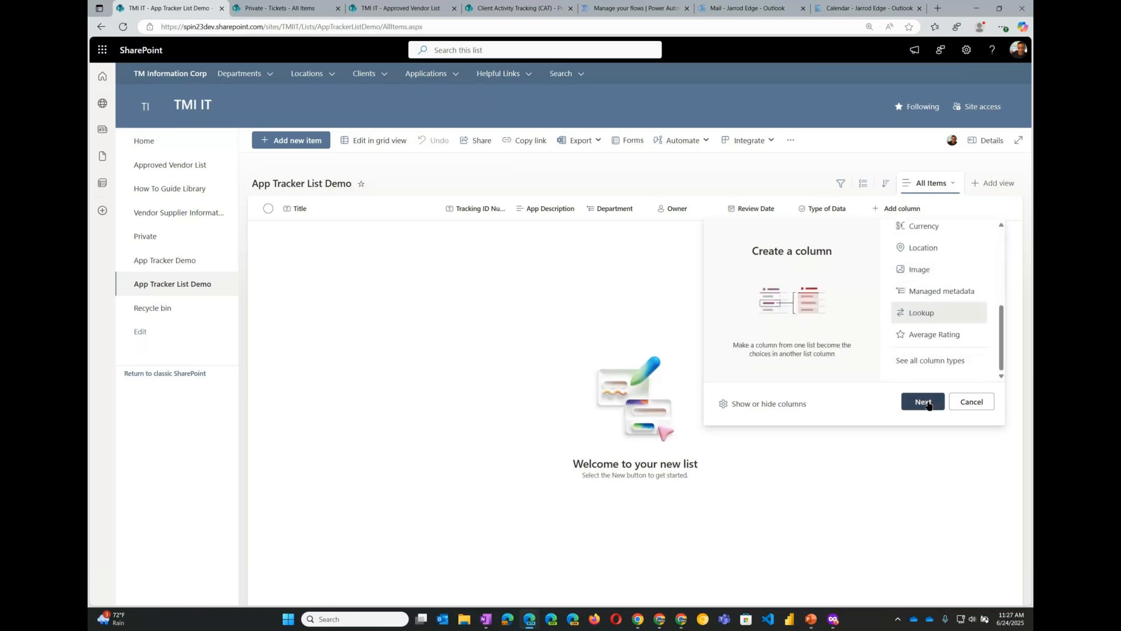
click(927, 402)
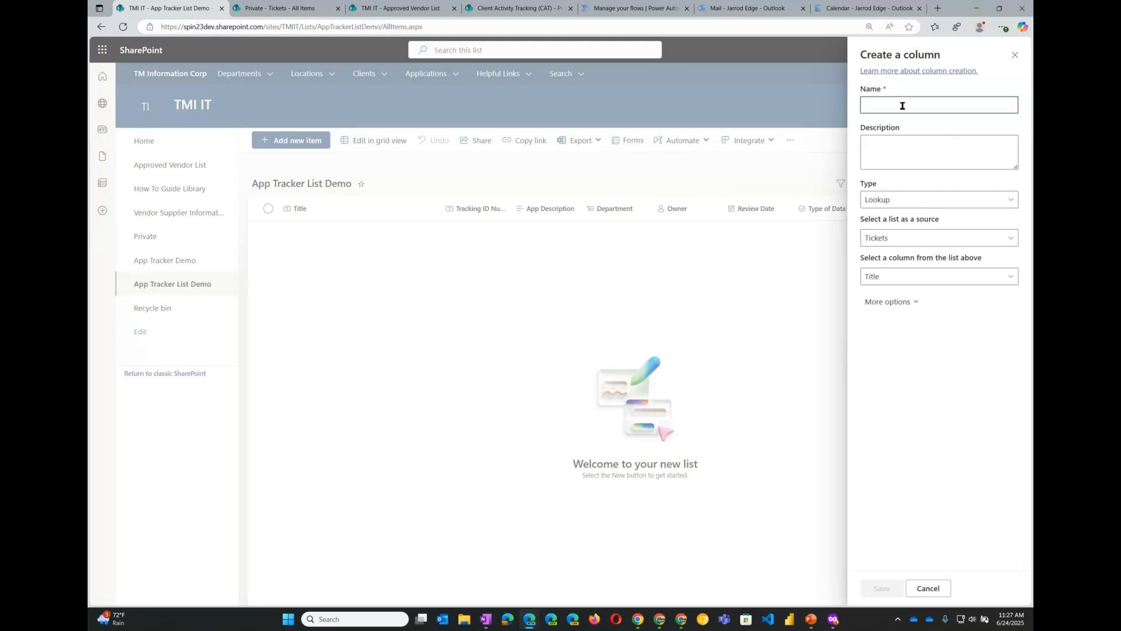
text(Vendor Info)
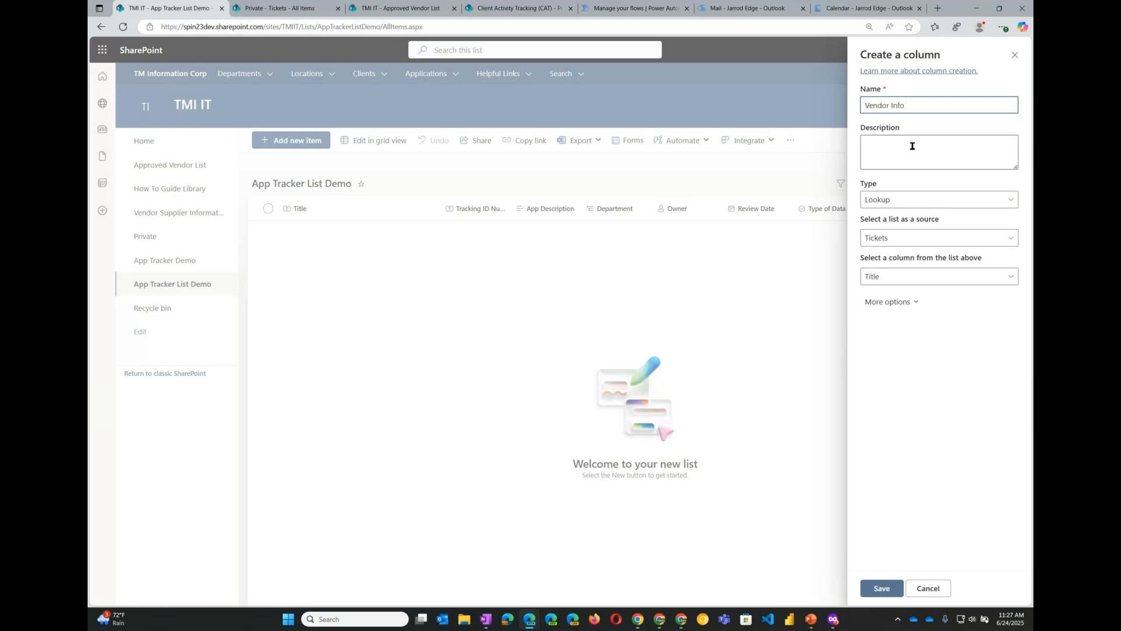
- Enter "Select a Vendor" as the Vendor Info column's description
click(913, 146)
text(SElec)
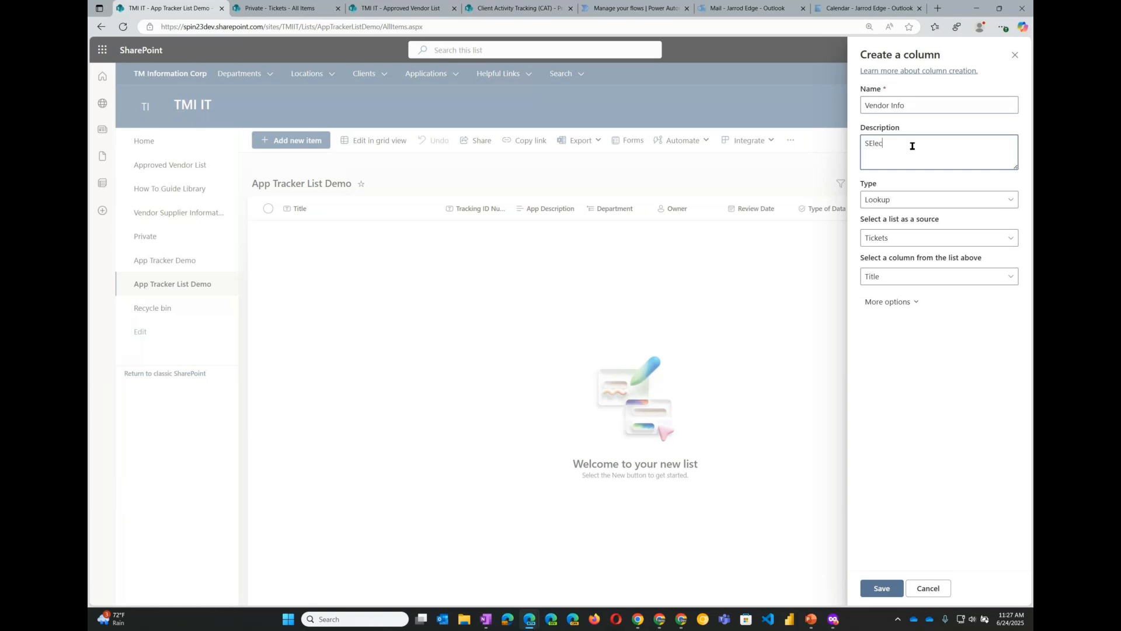
key(BackSpace)
text(elect a Vendor)
- Set the lookup's source list to Approved Vendor List after checking that list in its browser tab
click(950, 240)
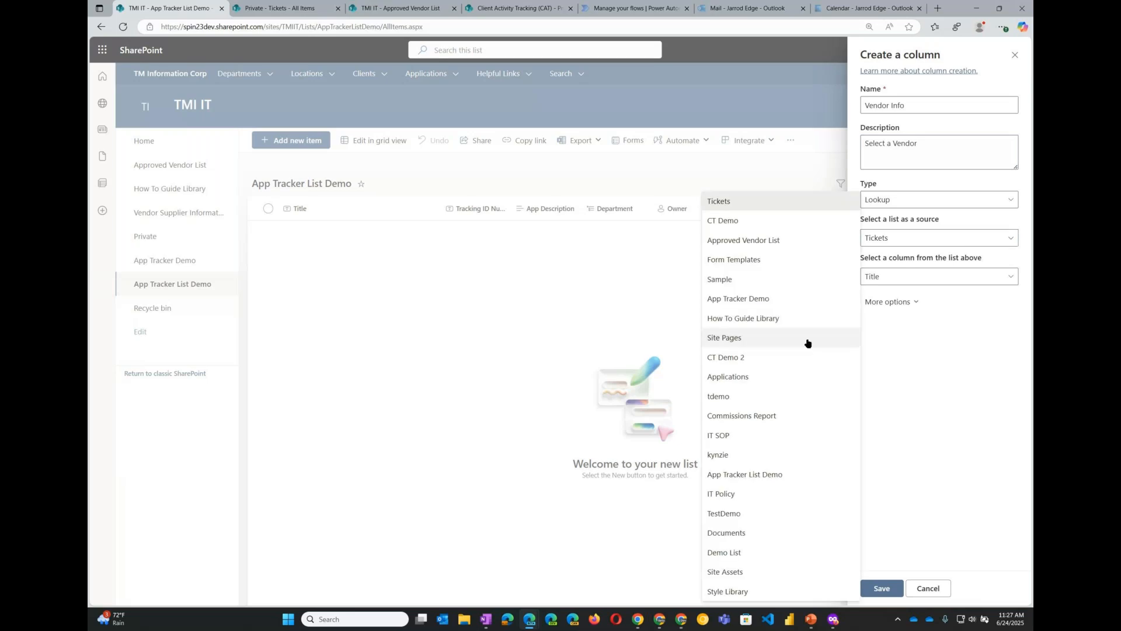
click(405, 9)
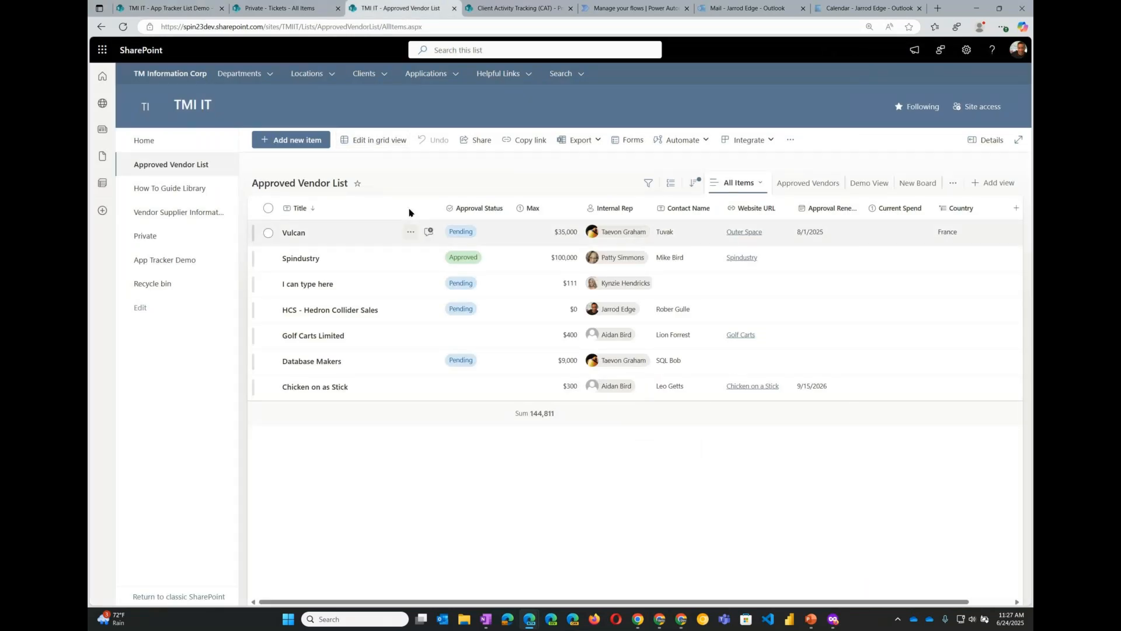
click(219, 8)
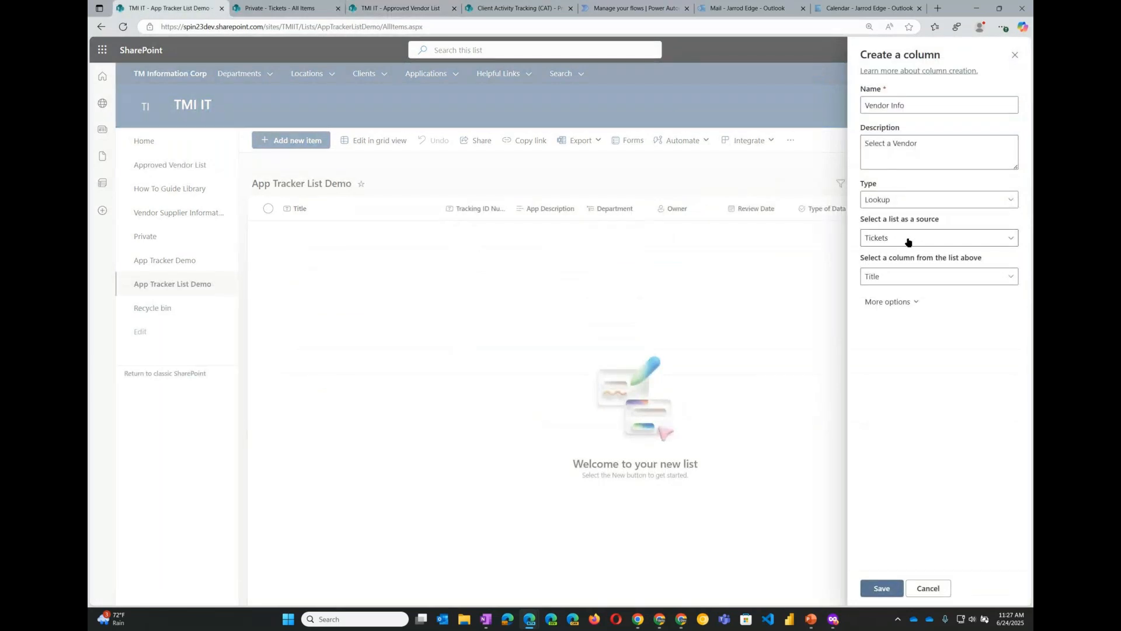
click(908, 242)
click(748, 243)
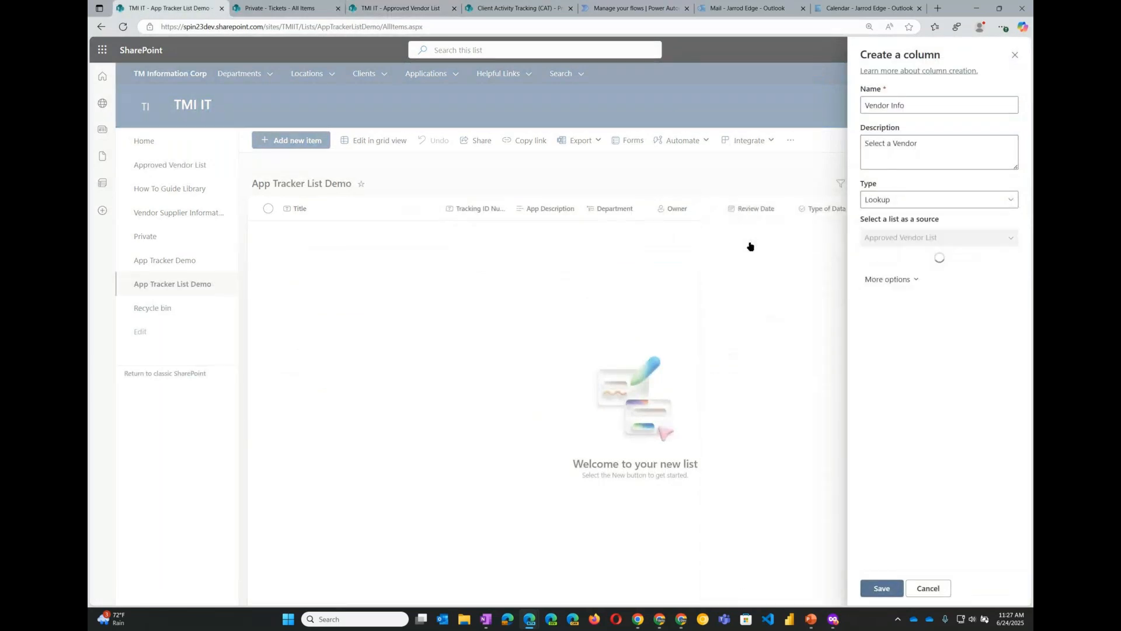
- Use Title as the lookup column and include Contact Name and Contact Email from the source list
click(1011, 276)
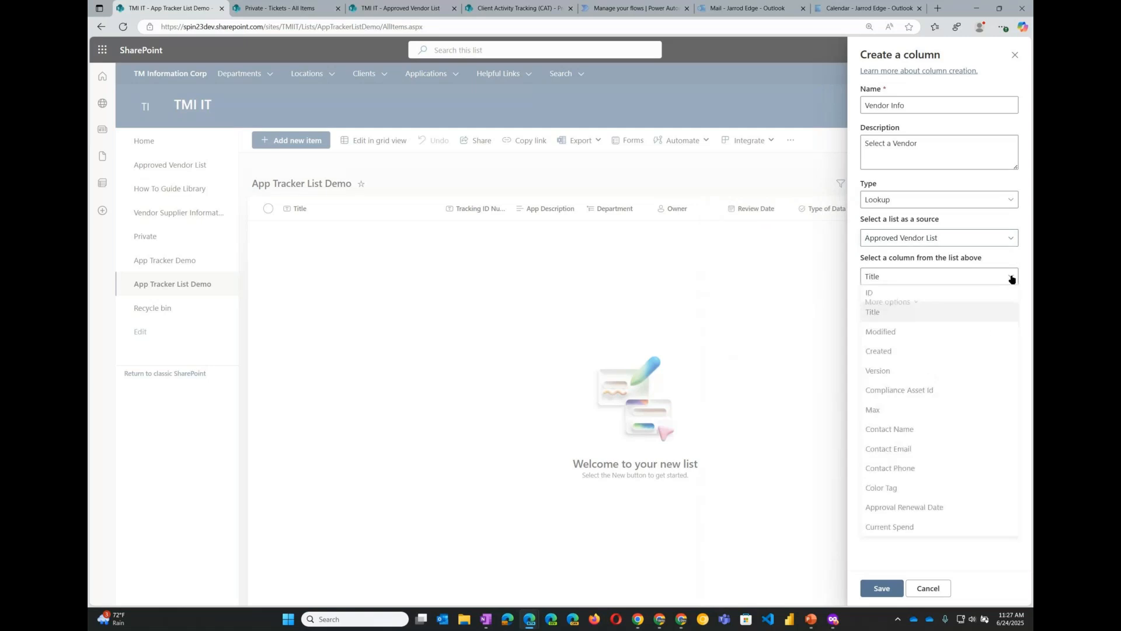
click(886, 321)
click(891, 302)
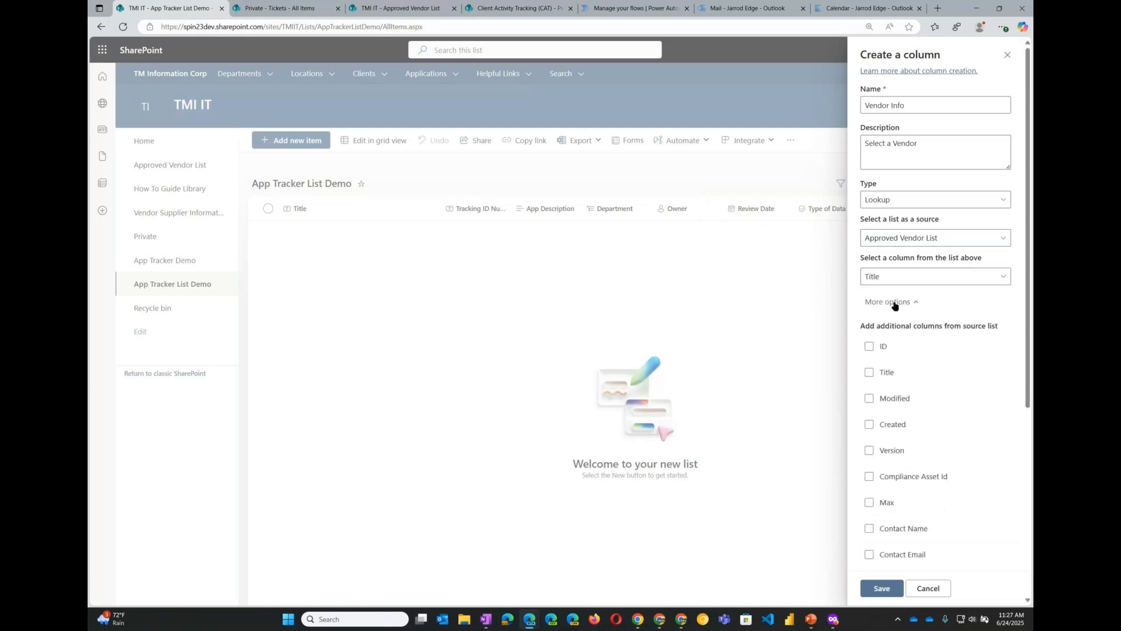
scroll(902, 432, down, 1)
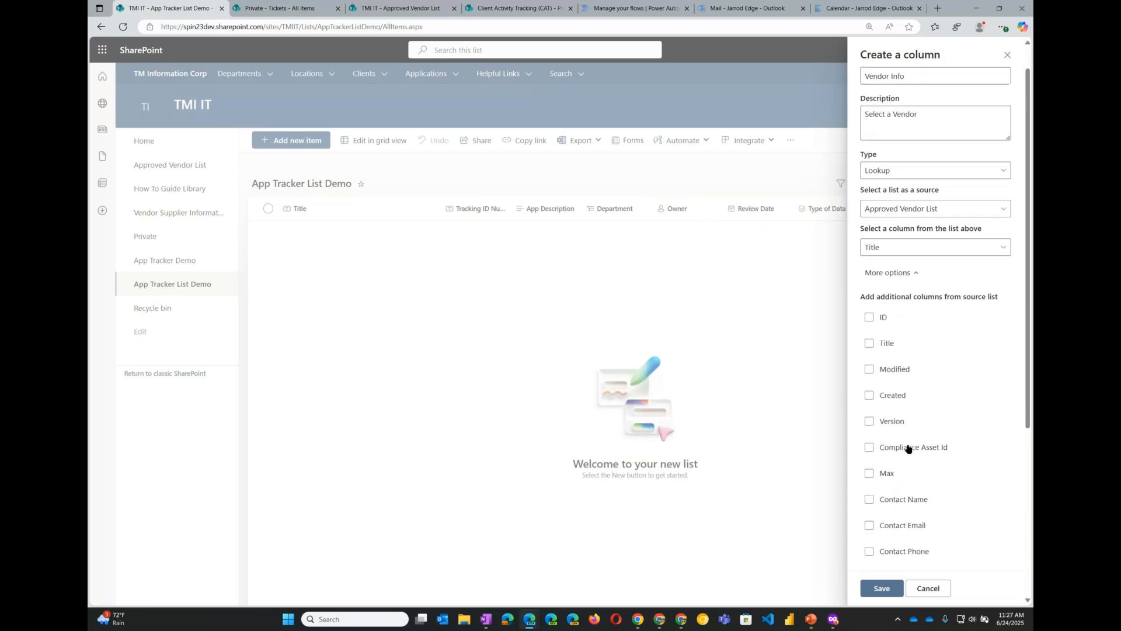
scroll(908, 449, down, 1)
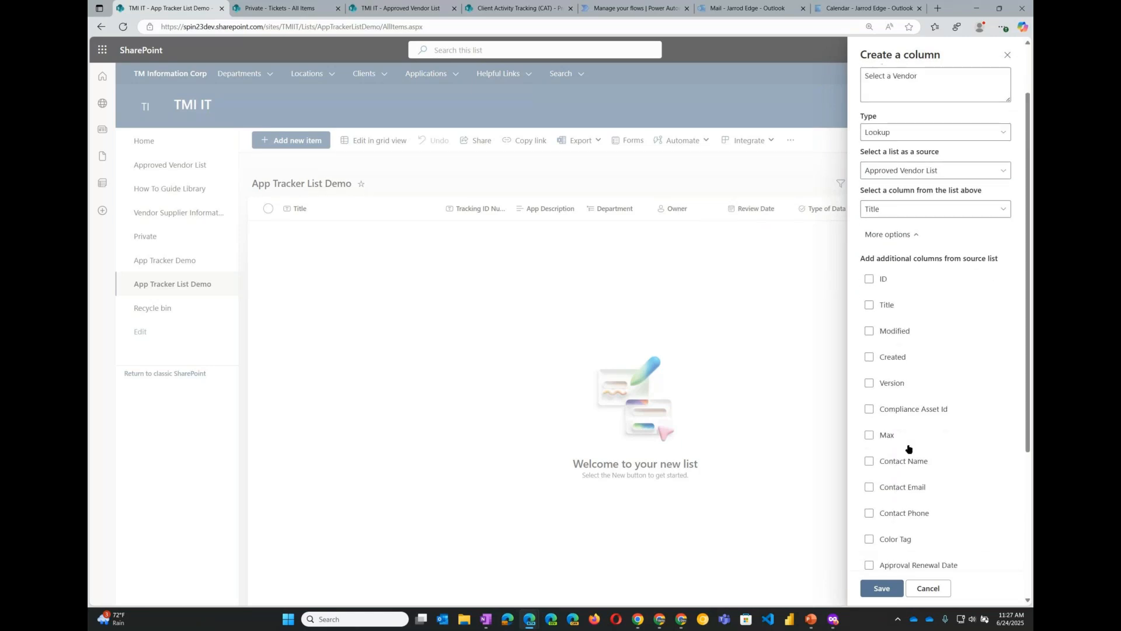
scroll(908, 449, down, 1)
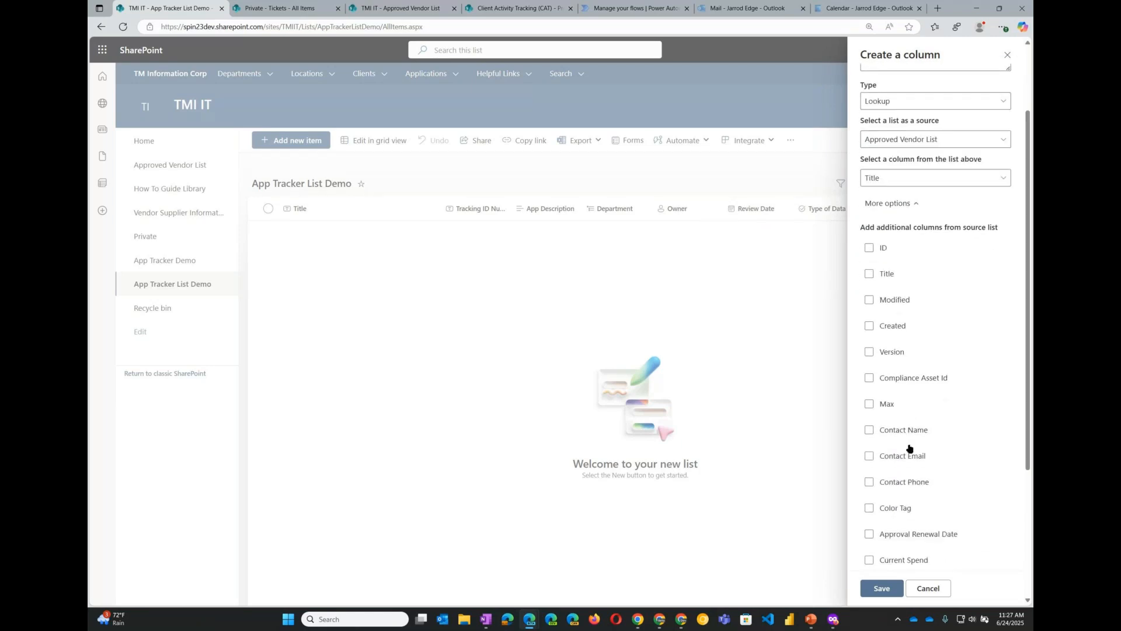
click(869, 432)
click(868, 458)
scroll(914, 449, down, 3)
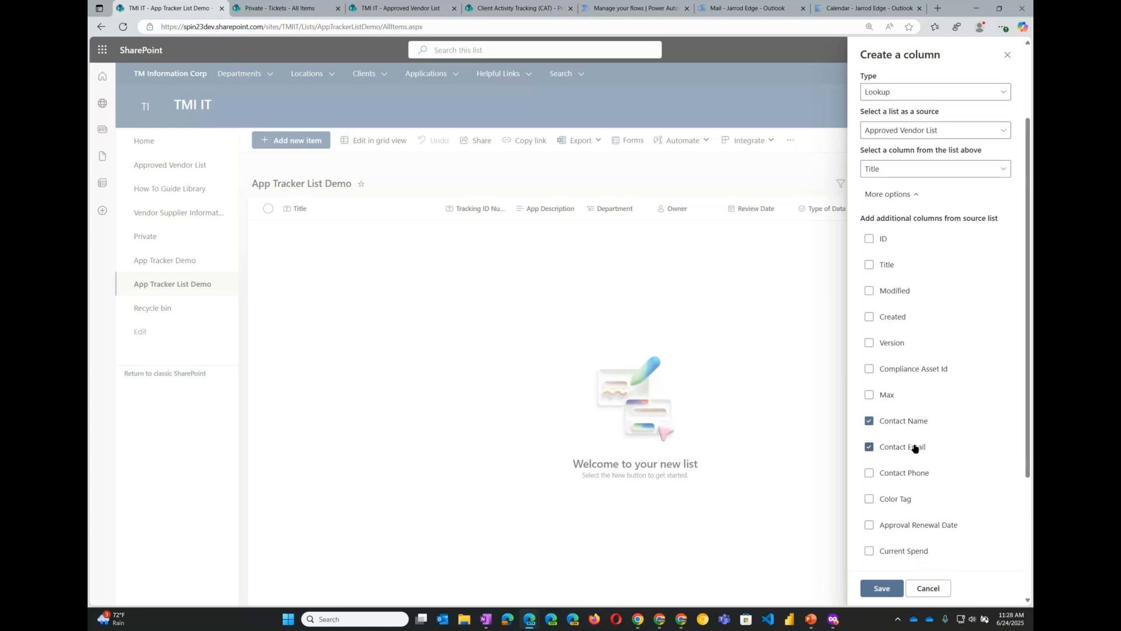
scroll(922, 448, down, 1)
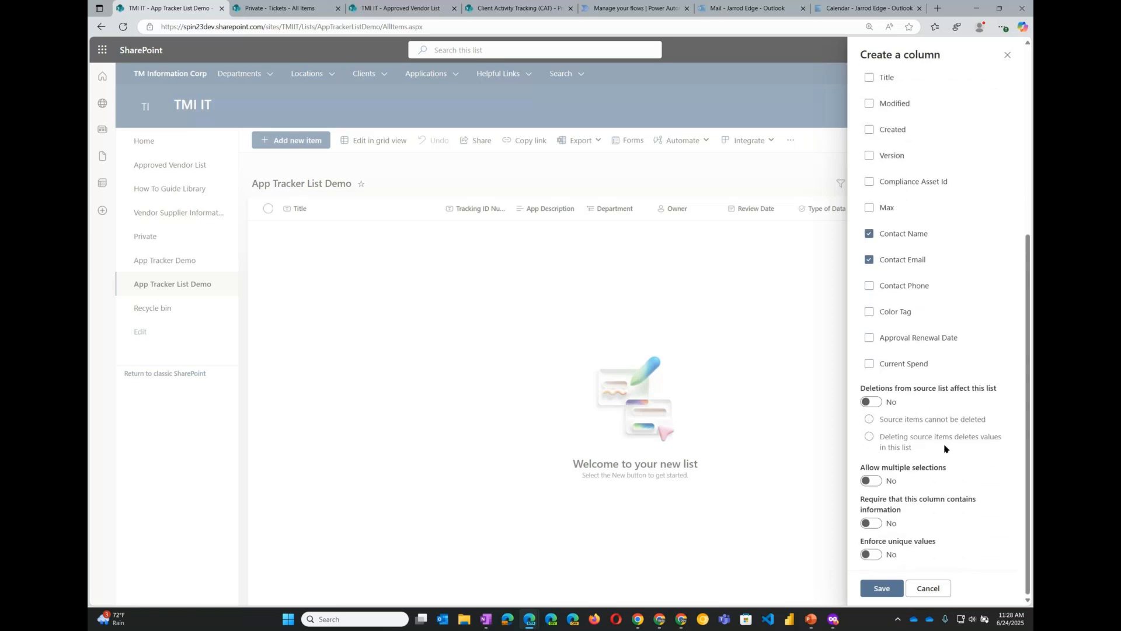
scroll(944, 448, up, 3)
click(947, 179)
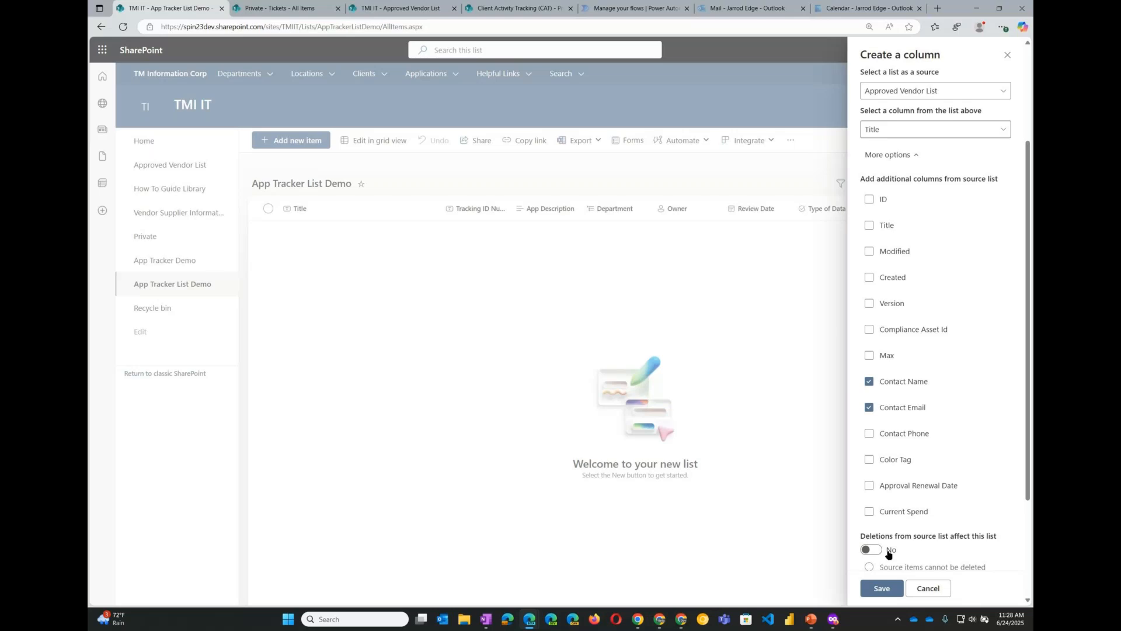
- Save the Vendor Info lookup column after reviewing its settings and the Approved Vendor List tab
scroll(916, 522, down, 3)
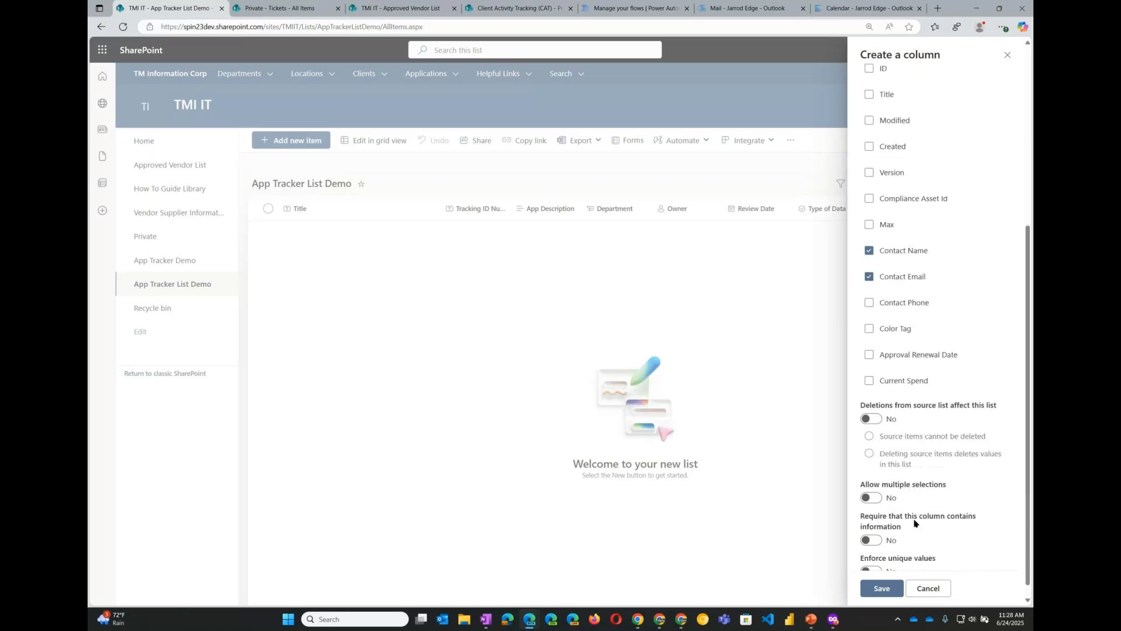
scroll(915, 522, up, 4)
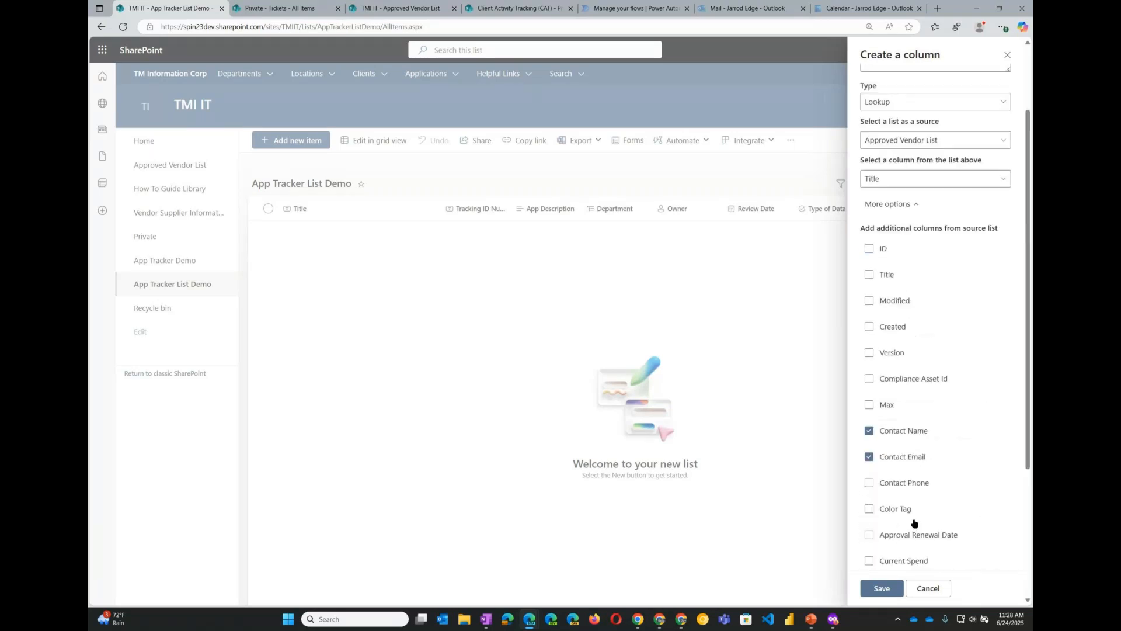
click(380, 7)
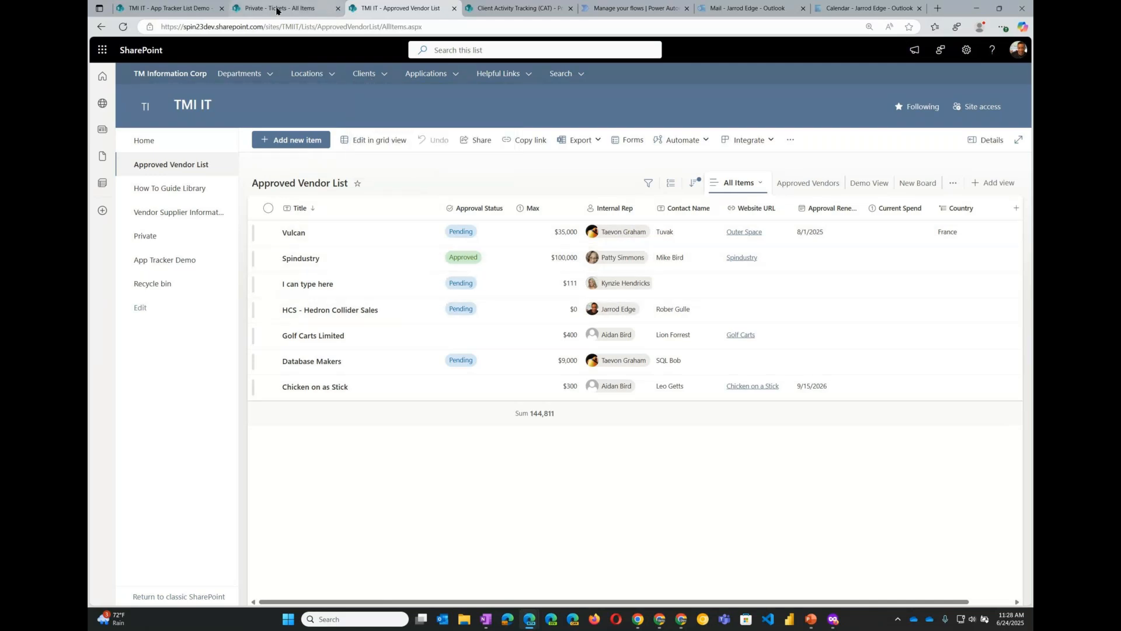
click(176, 9)
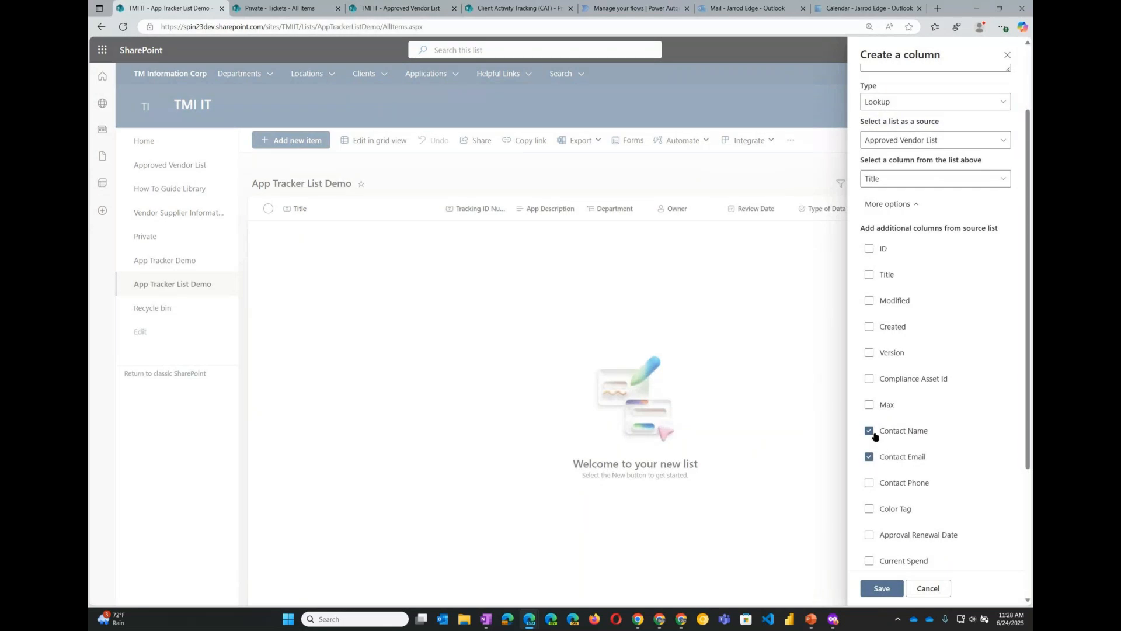
click(882, 591)
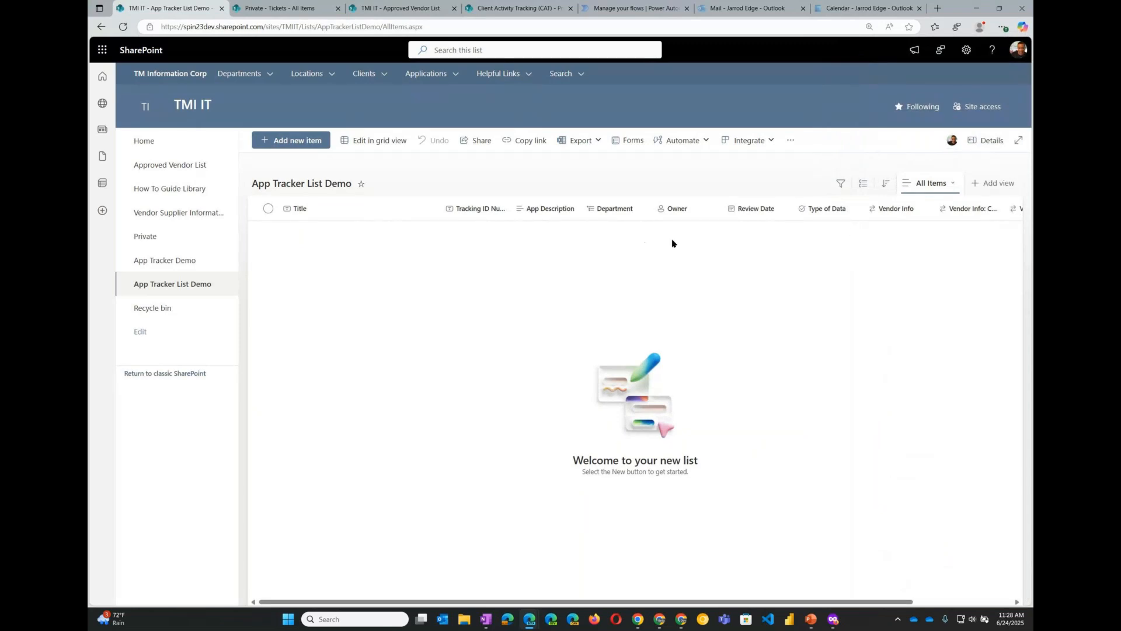
- Move the Type of Data column ahead of Review Date and preview the new item form without saving
drag(822, 209, 734, 219)
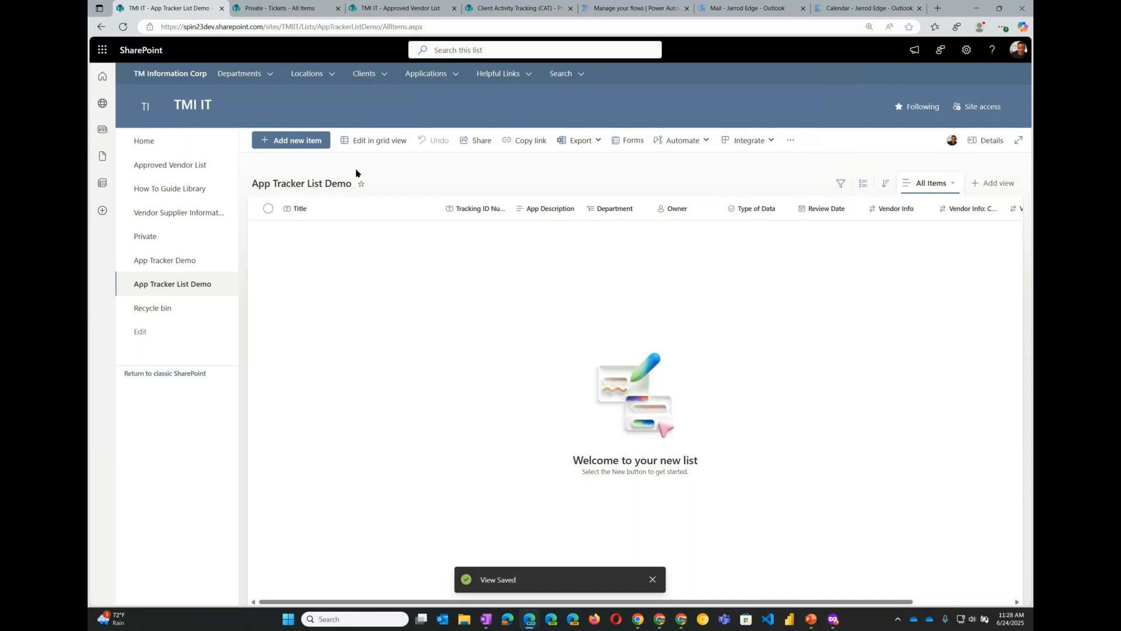
click(297, 142)
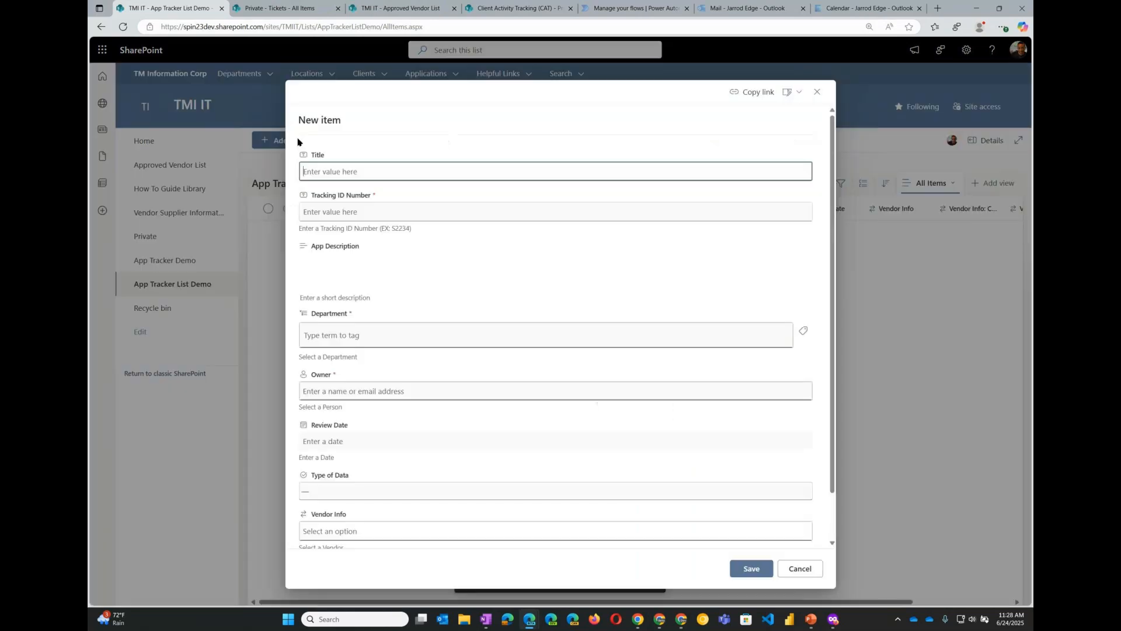
scroll(458, 255, down, 2)
scroll(458, 255, up, 2)
click(798, 570)
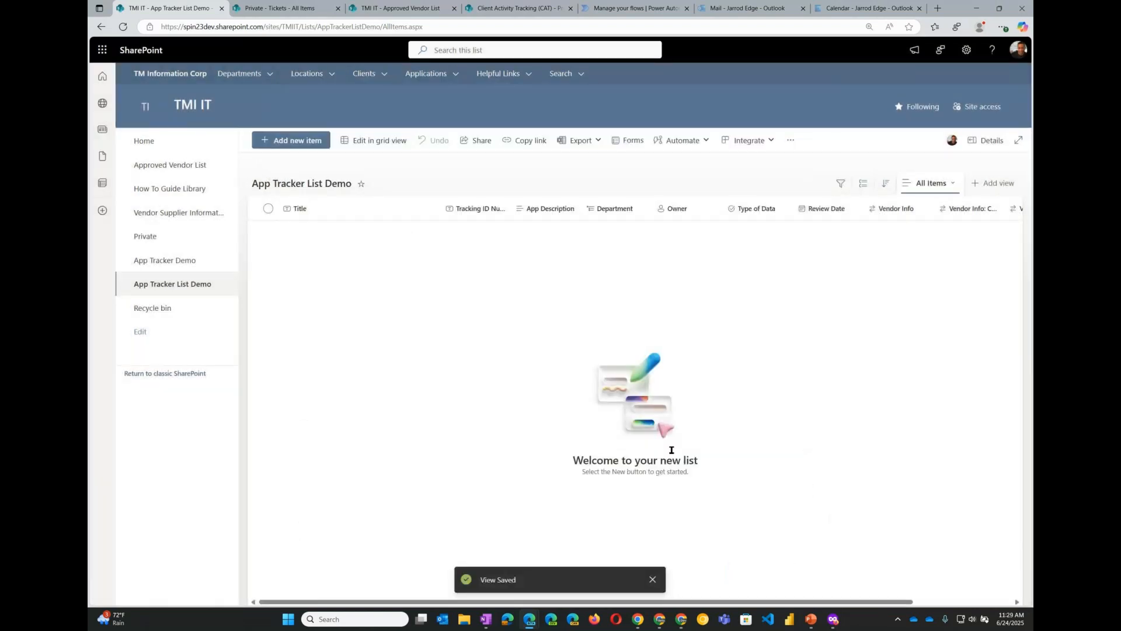
- In the App Tracker Demo list, filter Type of Data to No PII and clear the filter again
click(190, 264)
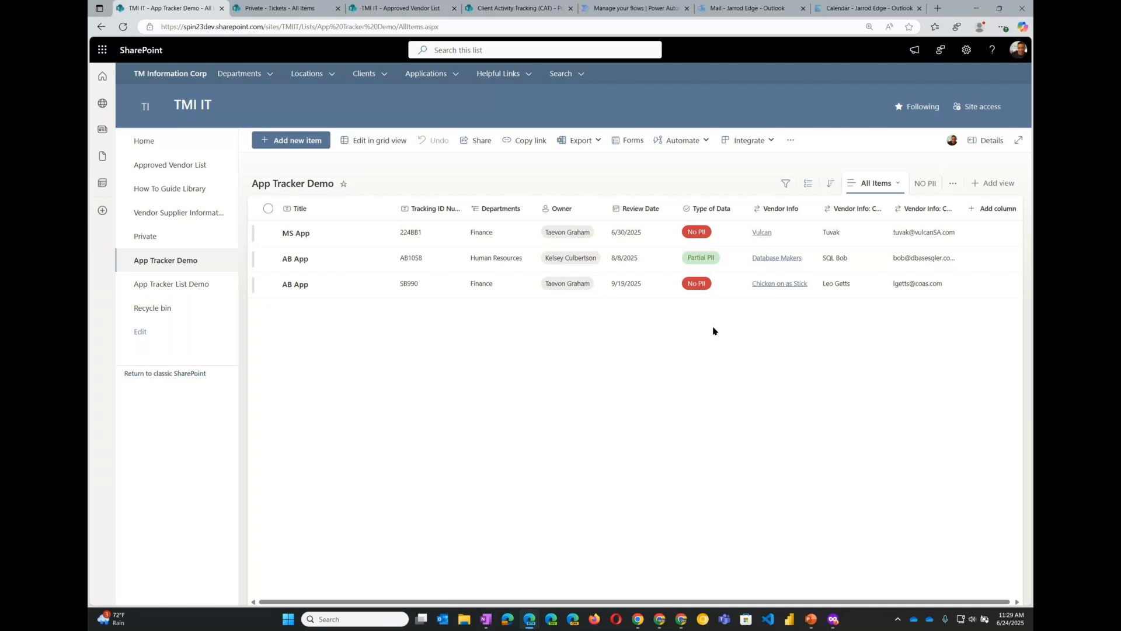
click(738, 211)
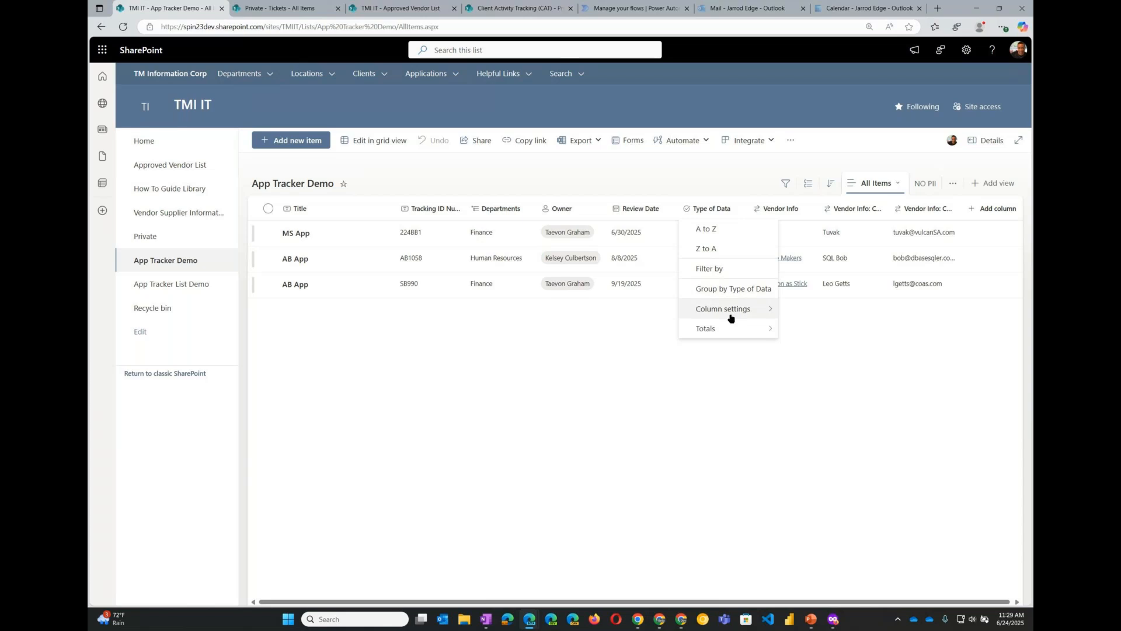
mouse_move(731, 331)
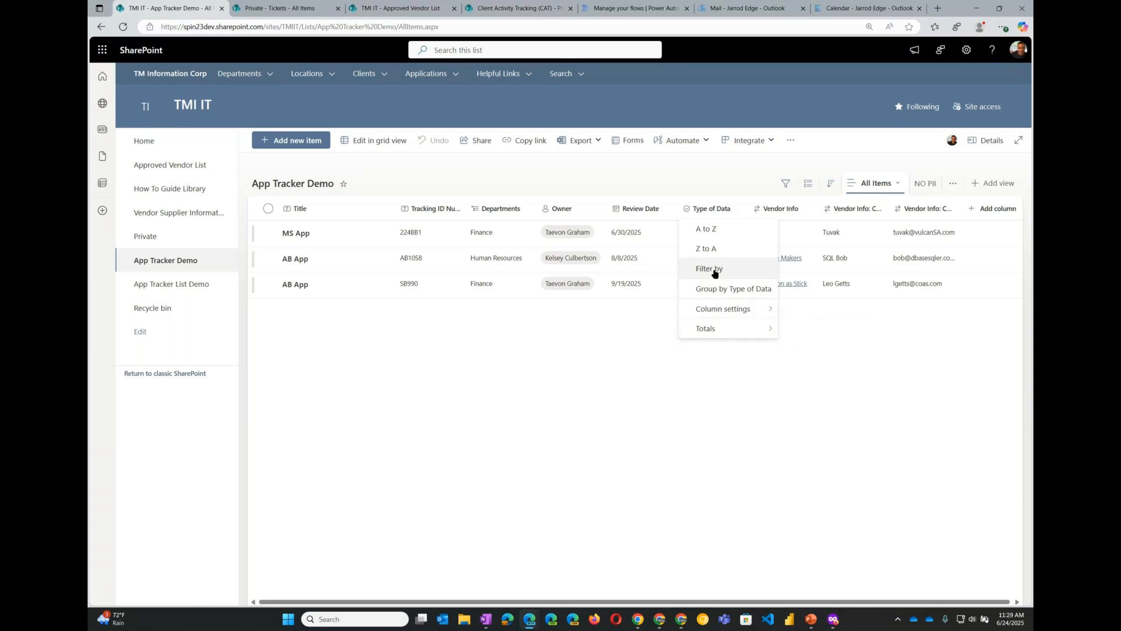
click(715, 274)
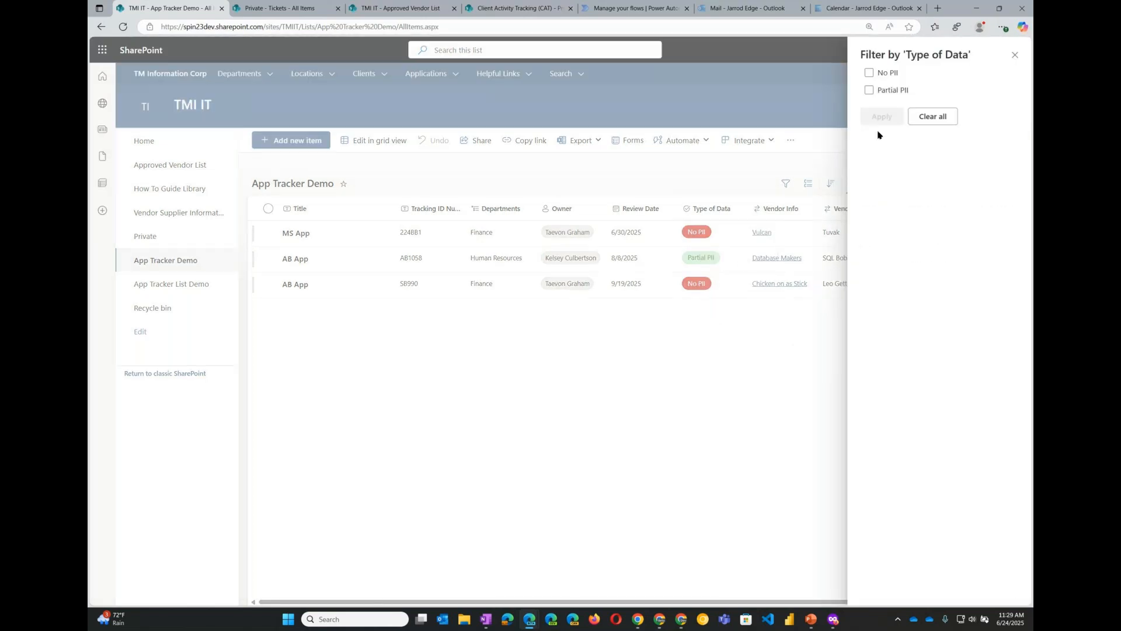
click(870, 74)
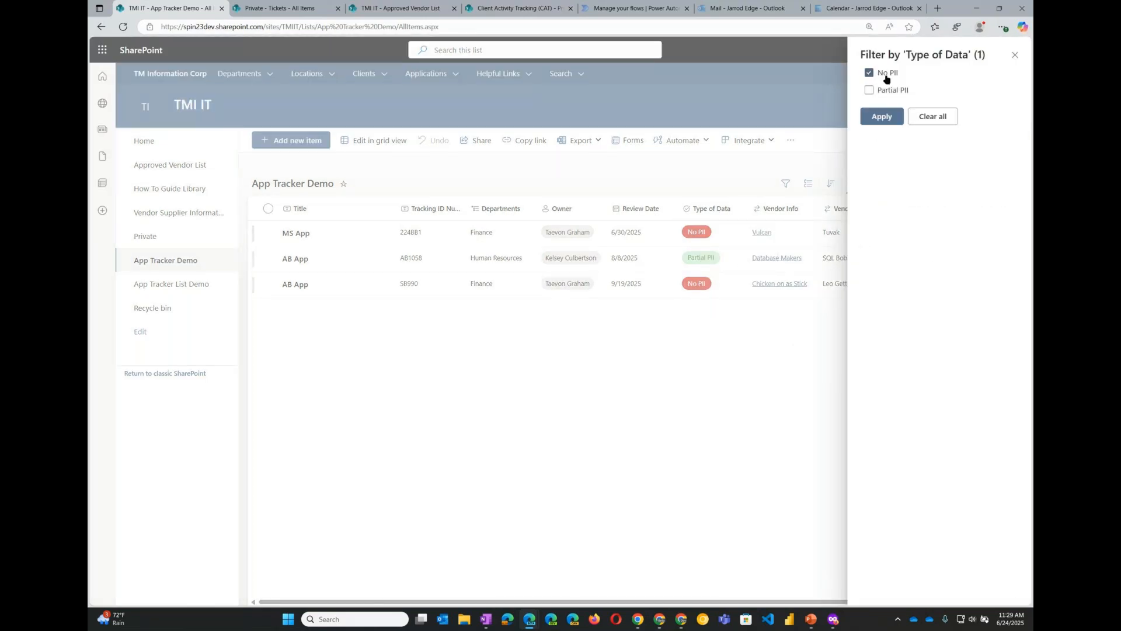
click(887, 117)
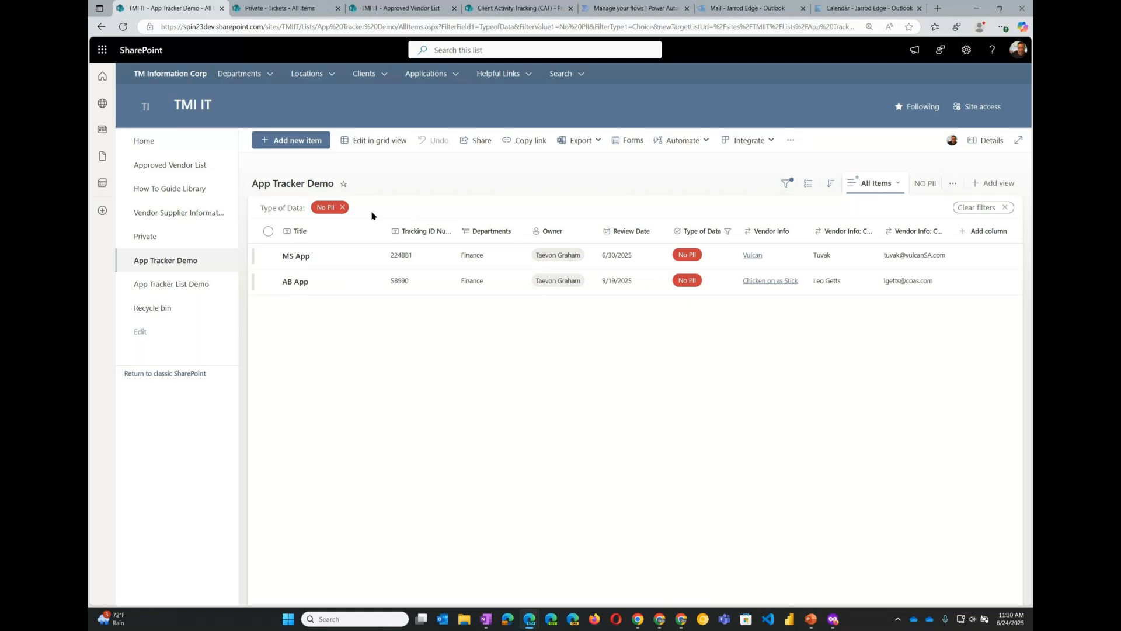
mouse_move(352, 209)
mouse_down()
mouse_move(418, 211)
mouse_move(344, 208)
mouse_up()
click(995, 210)
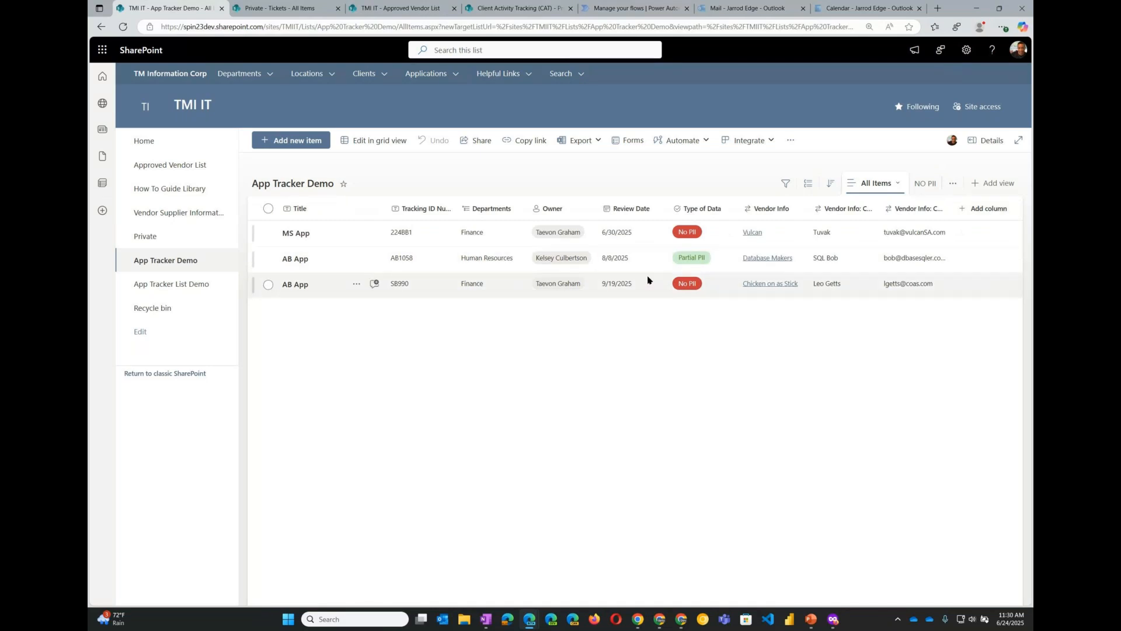
- Group the App Tracker Demo list by Owner and toggle the first owner group
click(571, 212)
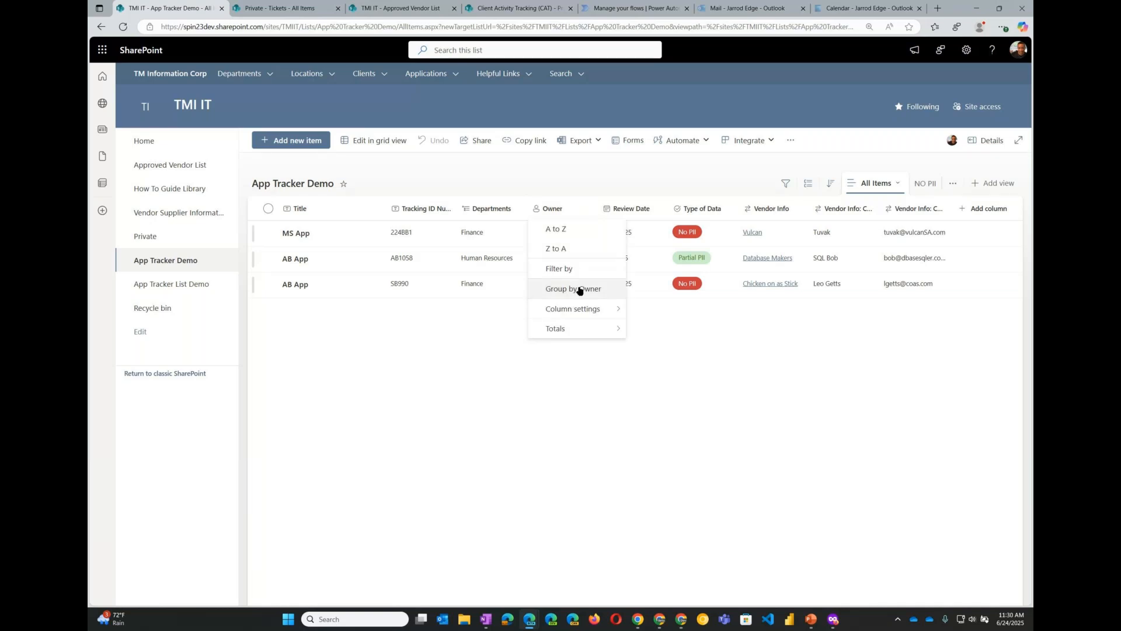
click(581, 292)
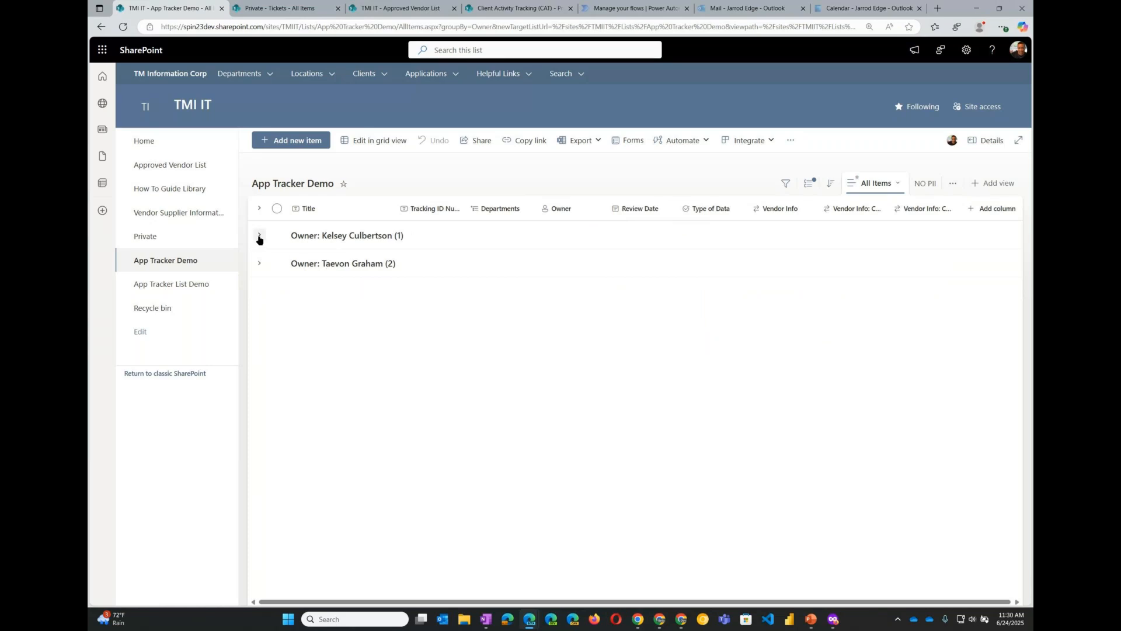
click(259, 236)
click(259, 237)
- Save the grouped layout as a new public view named Owners View
click(898, 186)
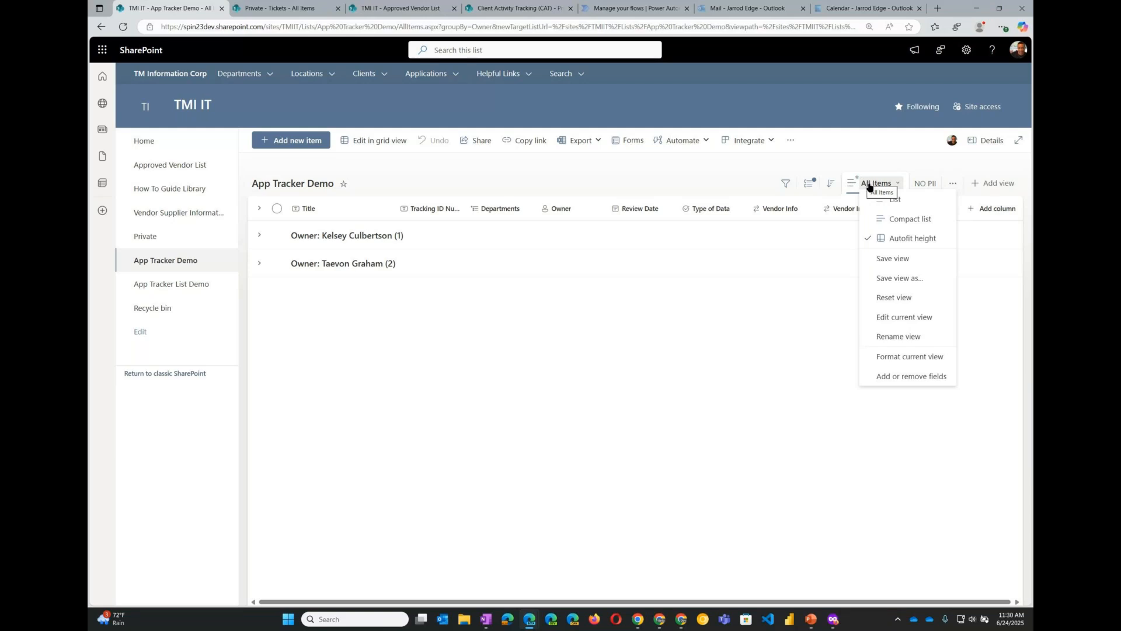
click(905, 279)
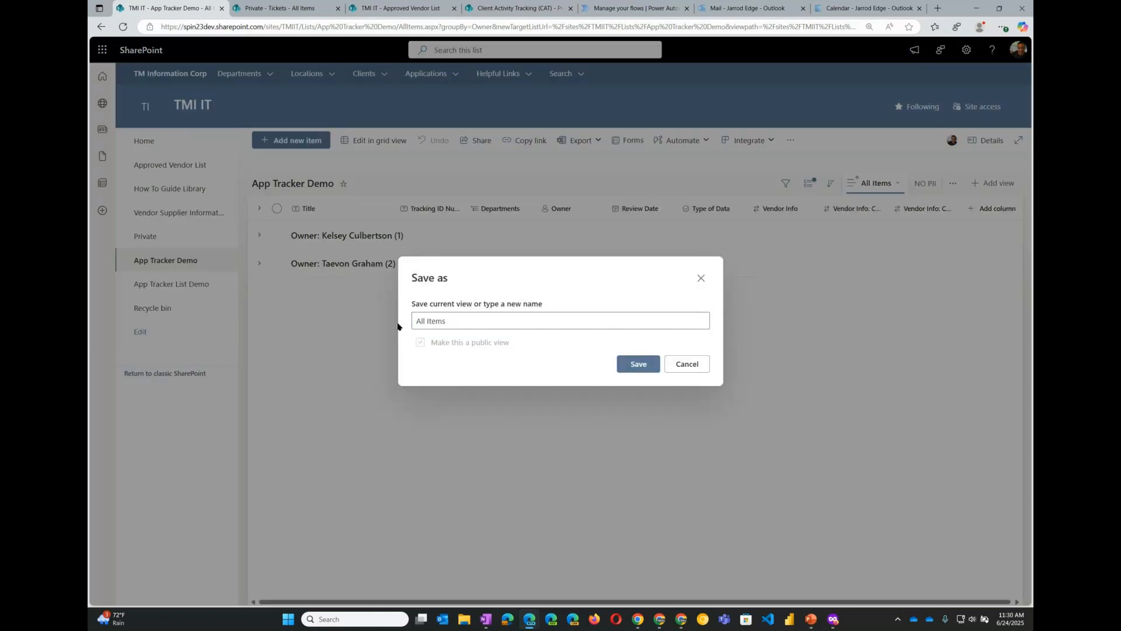
text(Owners)
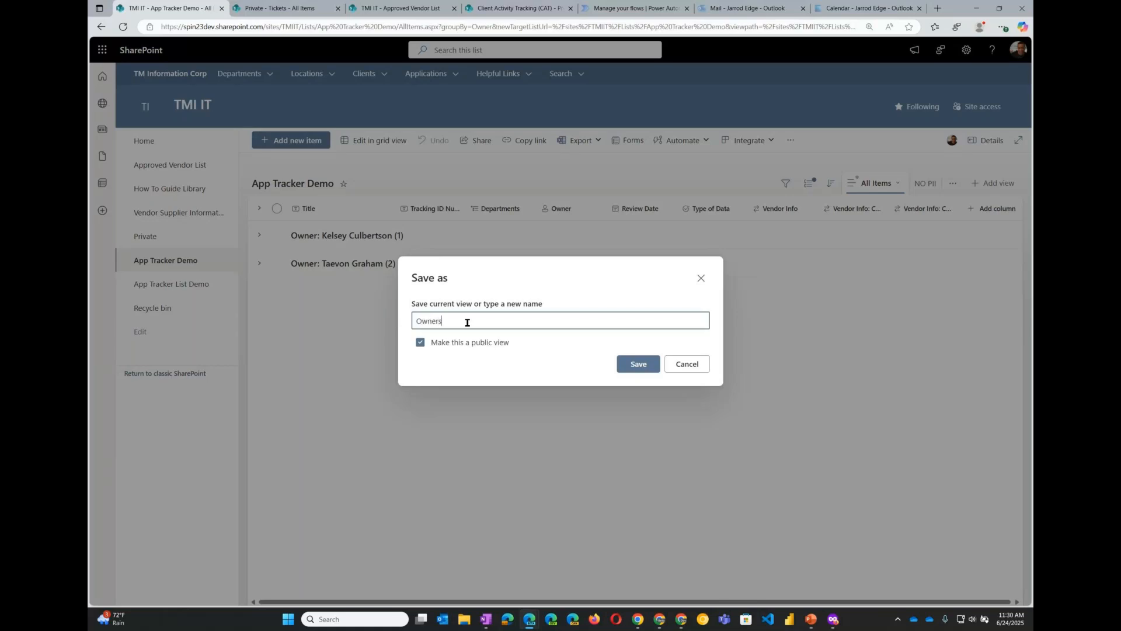
text( View)
click(451, 348)
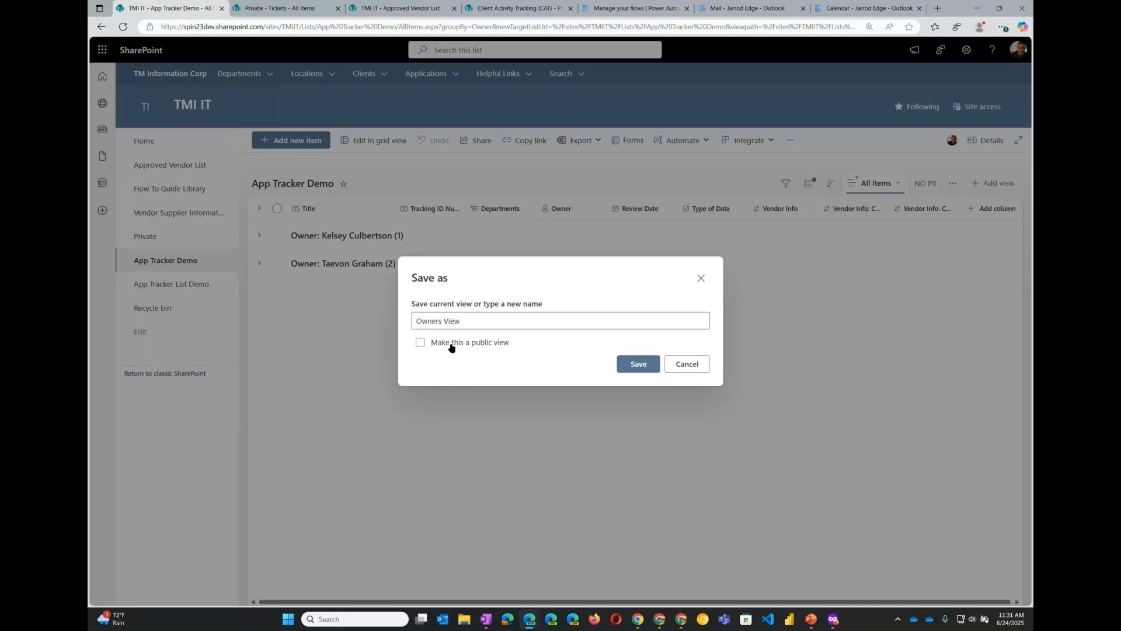
click(451, 348)
click(638, 364)
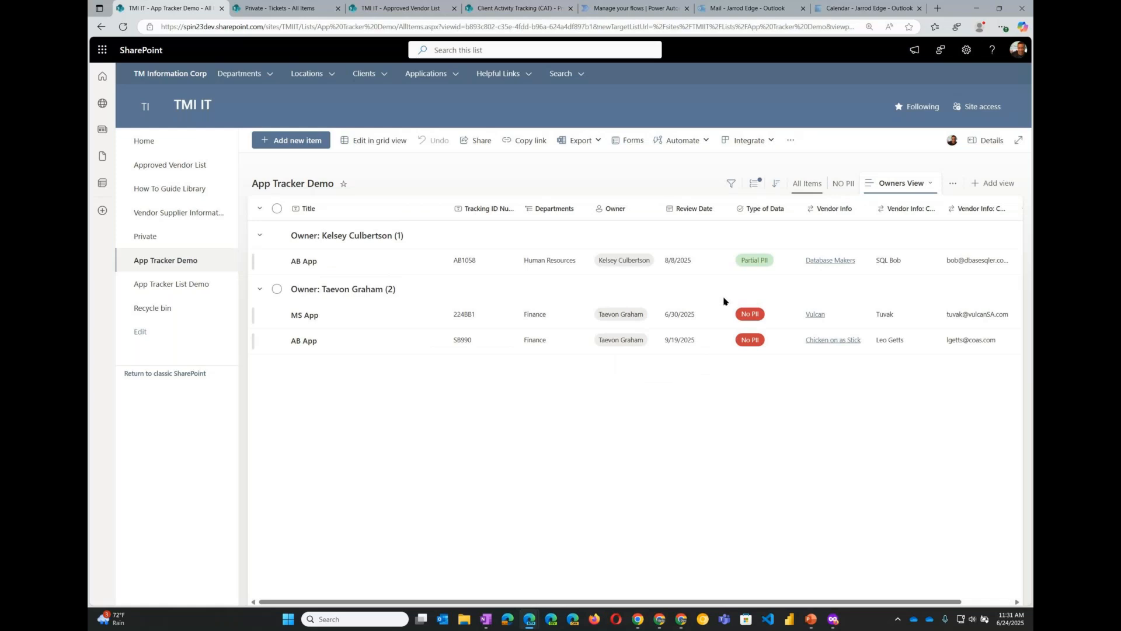
- Switch through the NO PII and All Items views, and set MS App's Review Date to 7/3/2025 in grid view
click(843, 184)
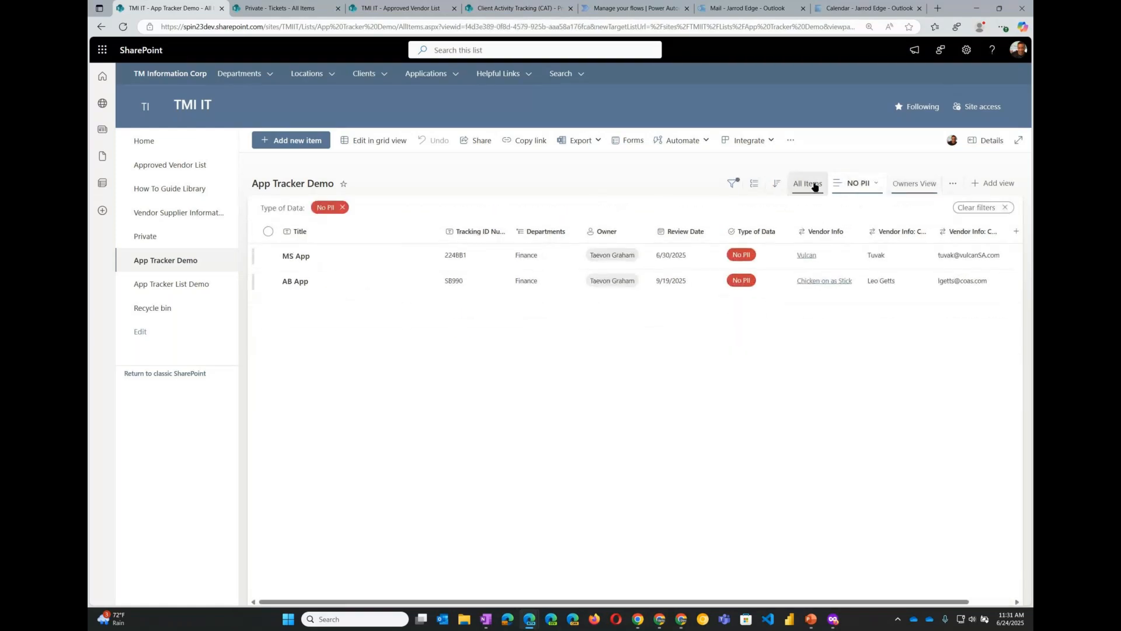
click(815, 186)
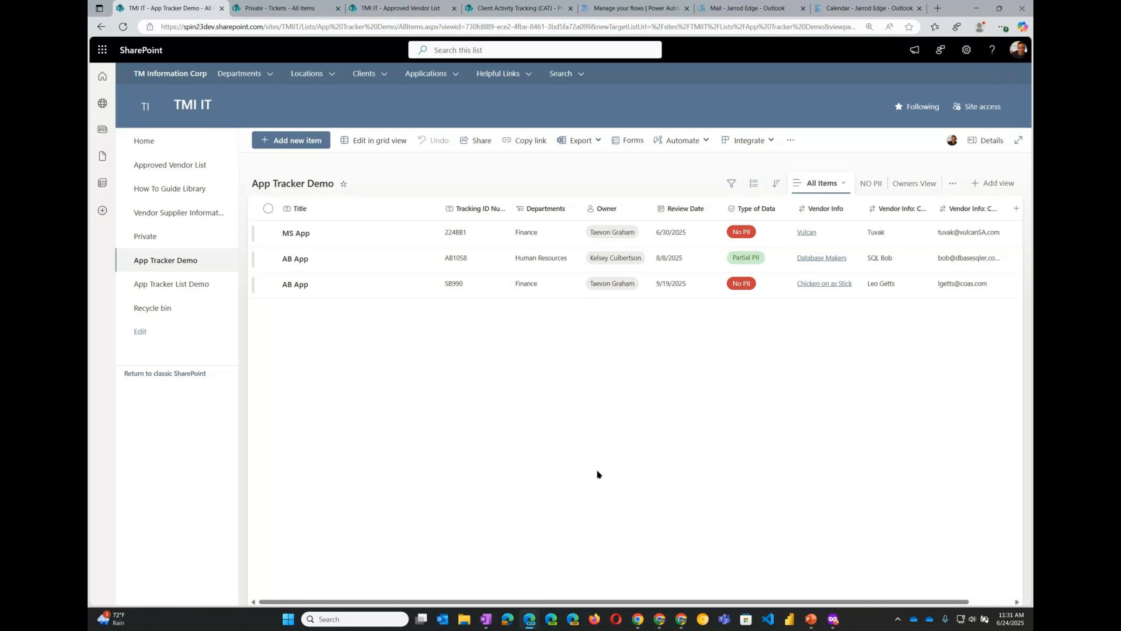
click(370, 146)
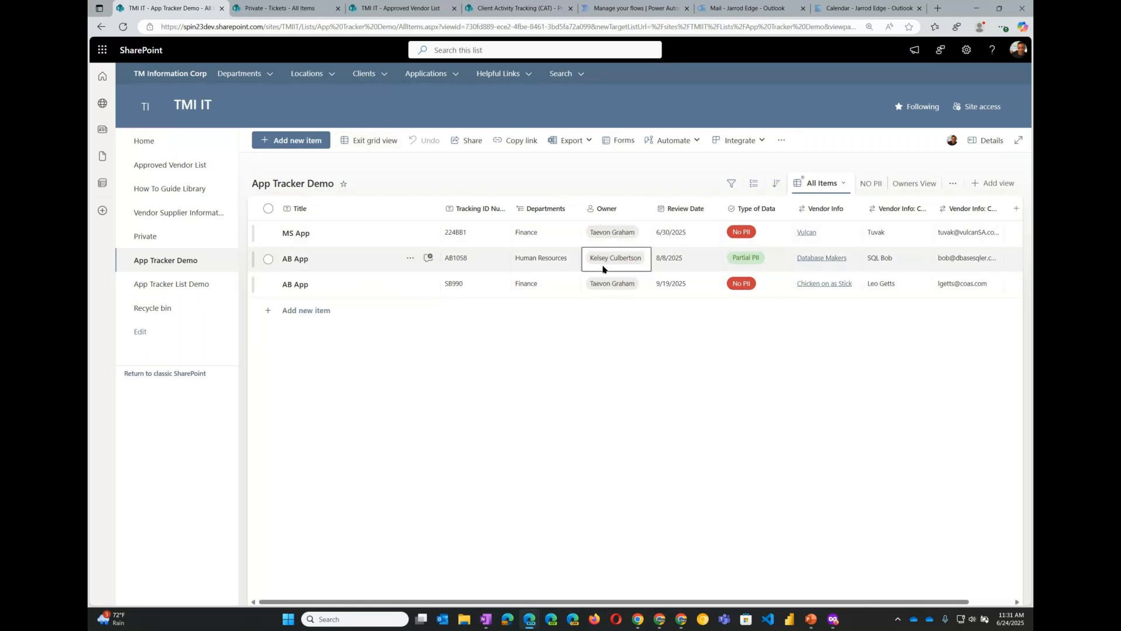
key(Up)
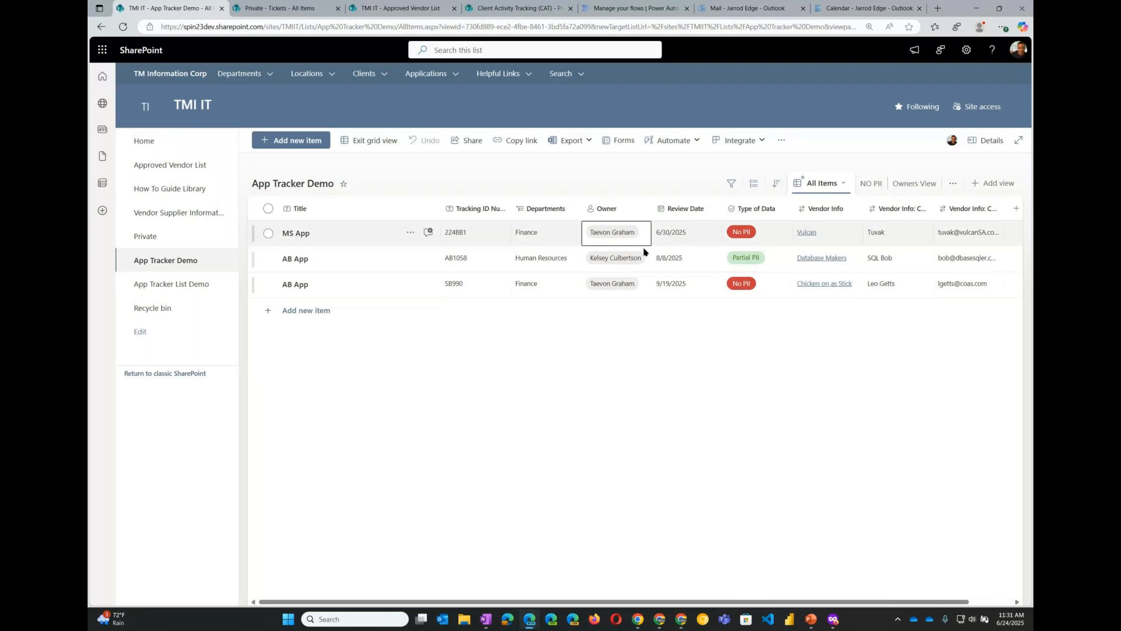
click(657, 239)
click(729, 358)
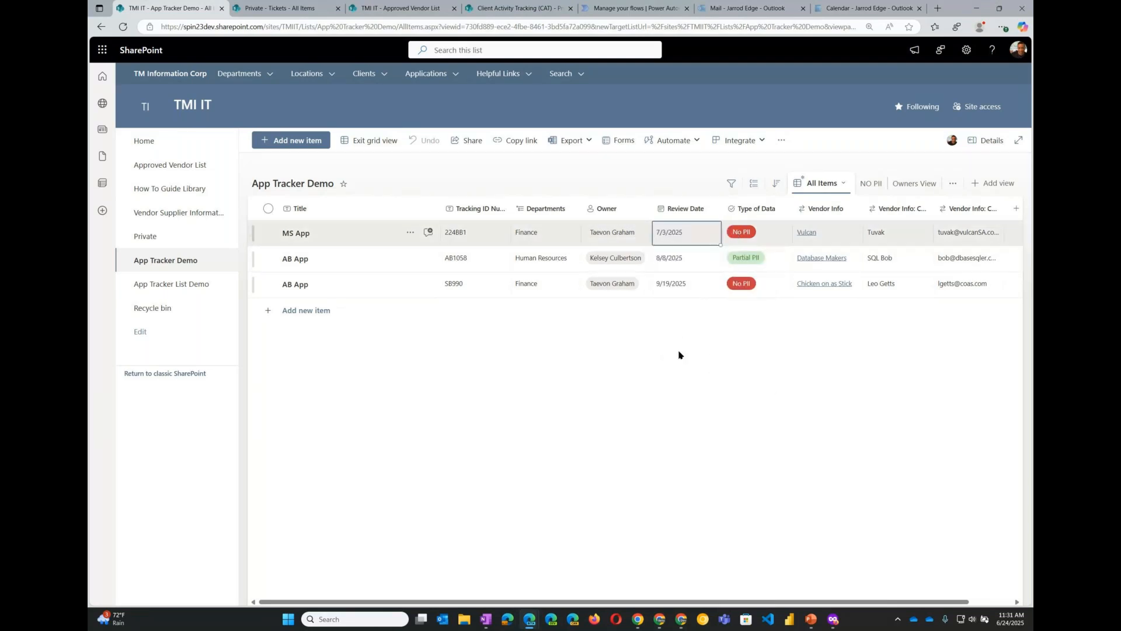
click(368, 144)
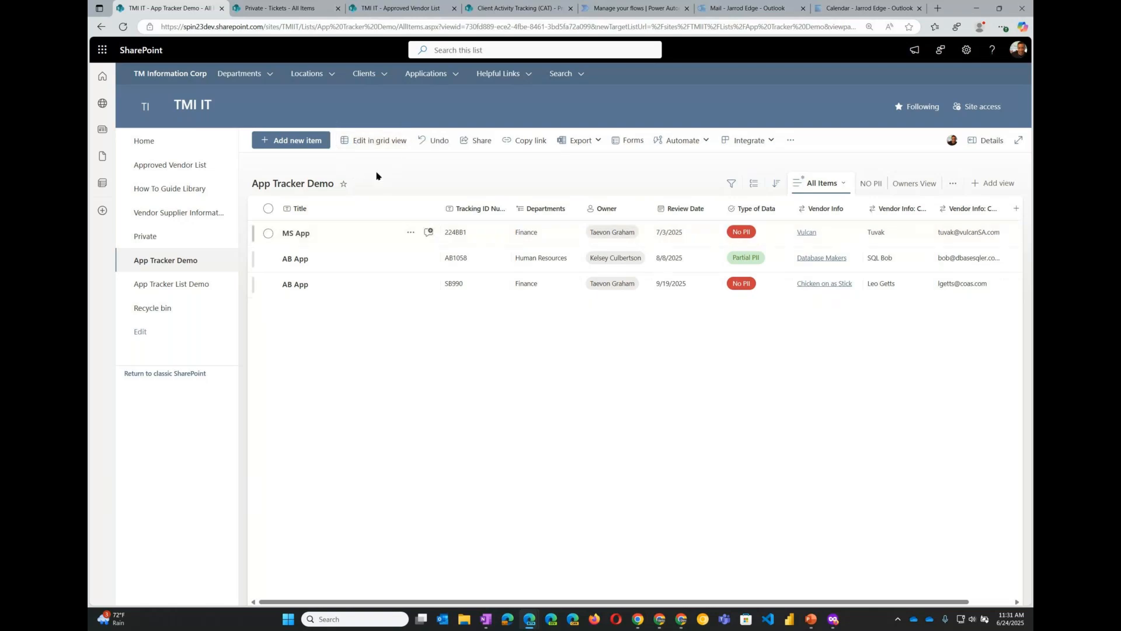
- Open the new item form and the MS App item's full edit form, closing both without saving
click(295, 144)
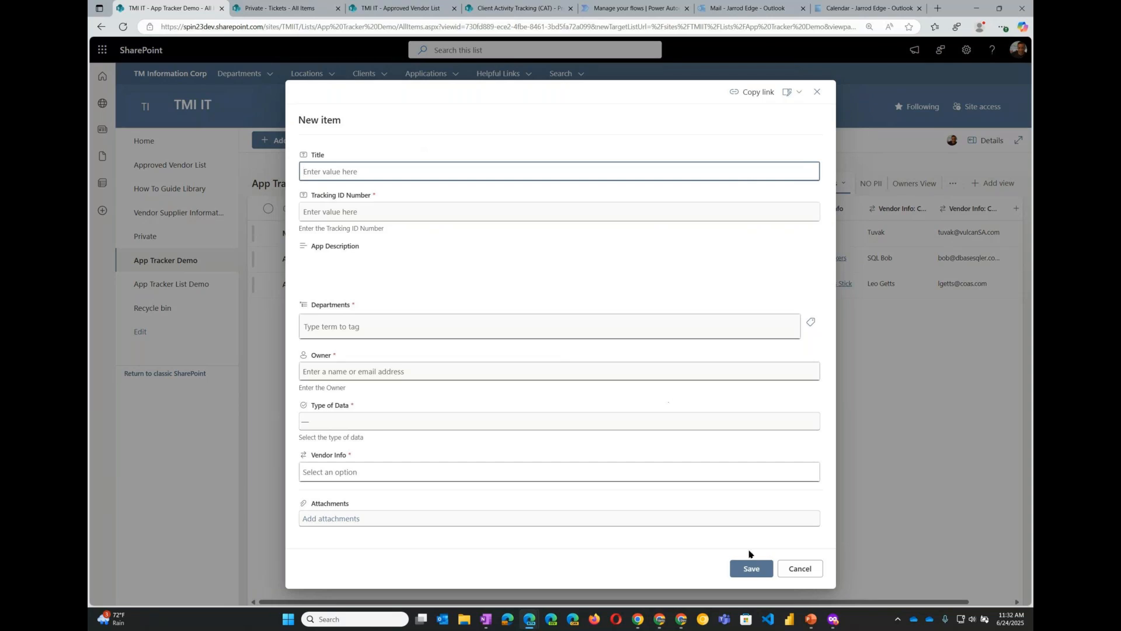
click(795, 572)
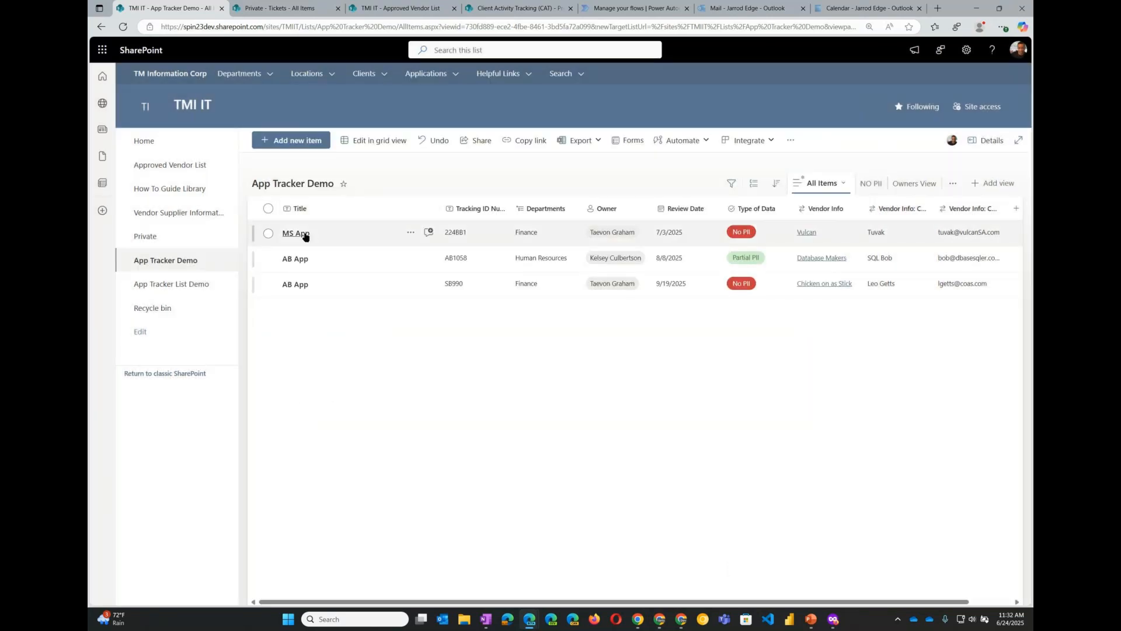
click(304, 236)
click(305, 234)
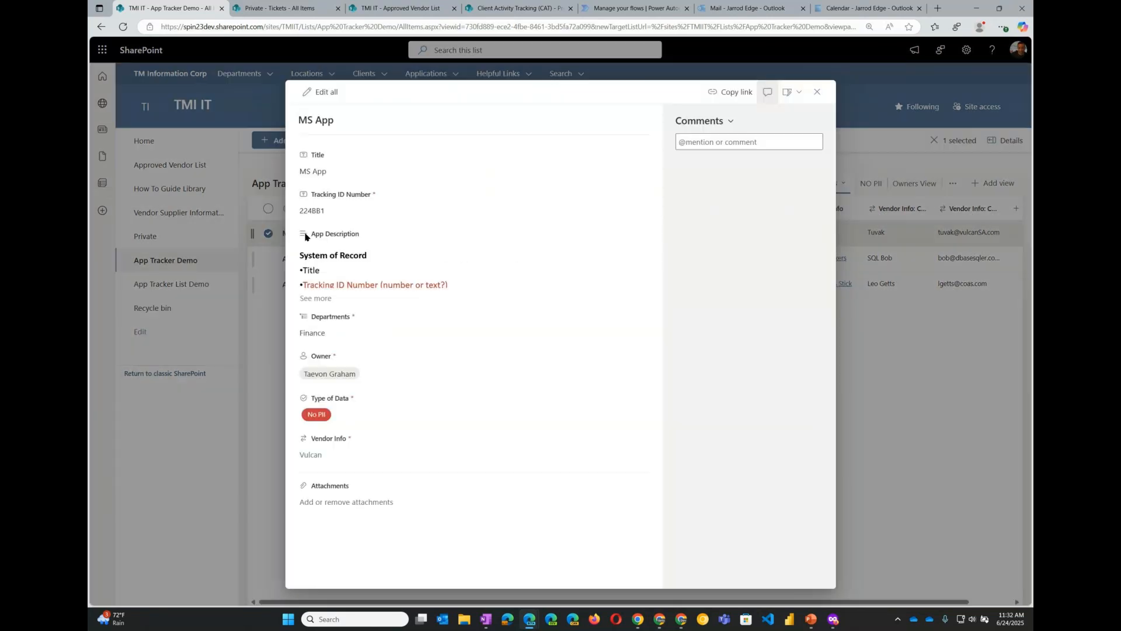
click(326, 93)
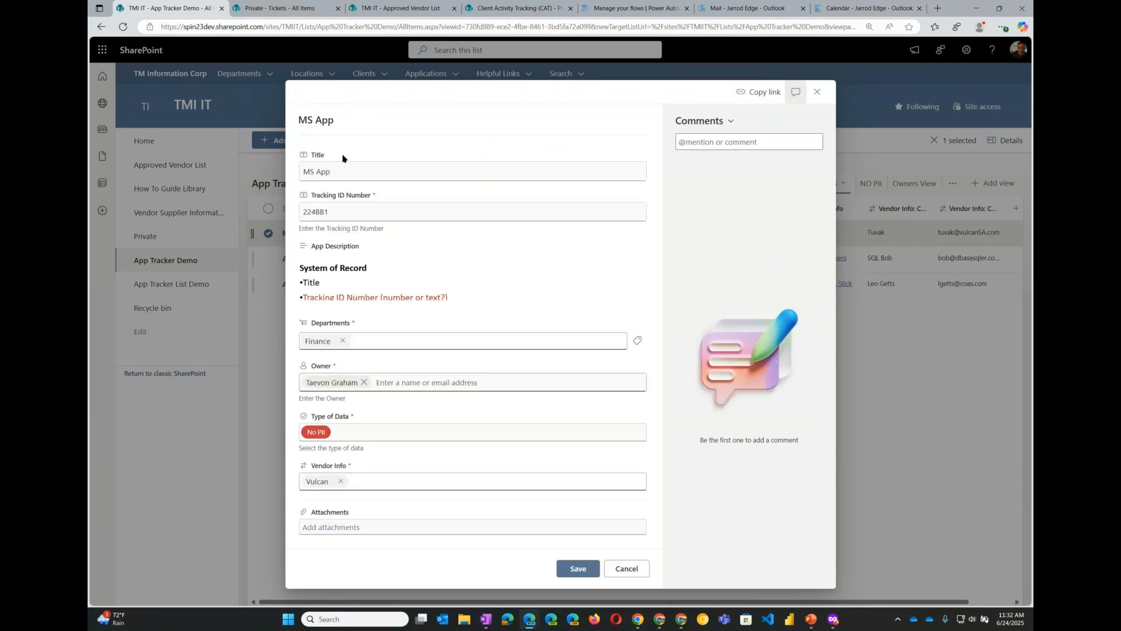
click(629, 570)
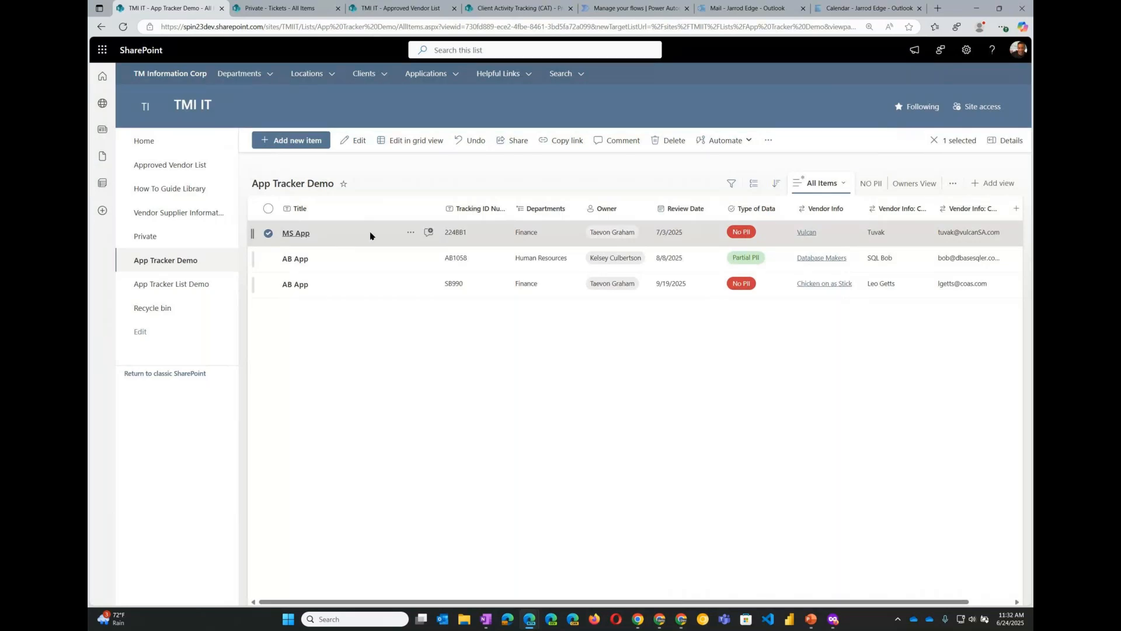
- Start a new App Tracker Demo item titled JS App with Tracking ID Number JS1456
click(295, 145)
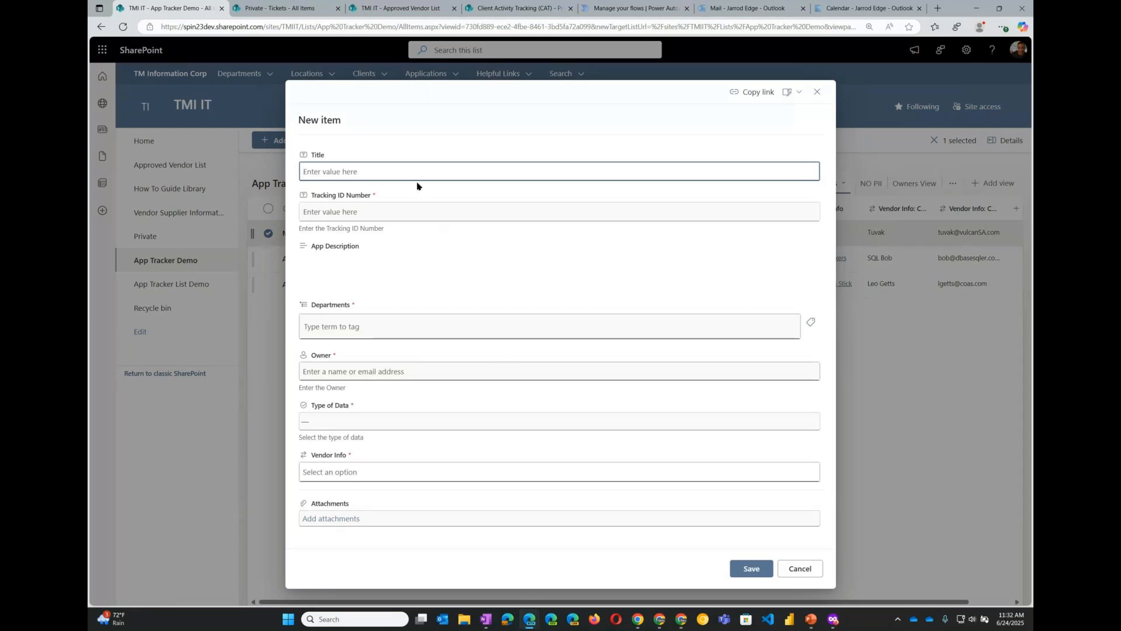
text(JS App)
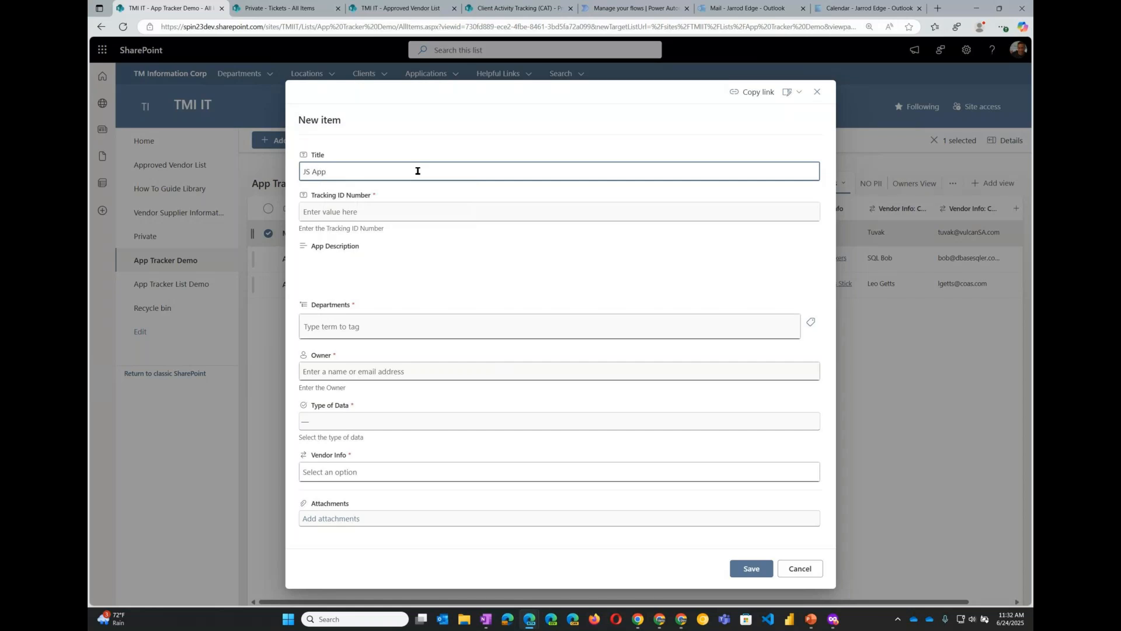
click(426, 212)
text(JS 1456)
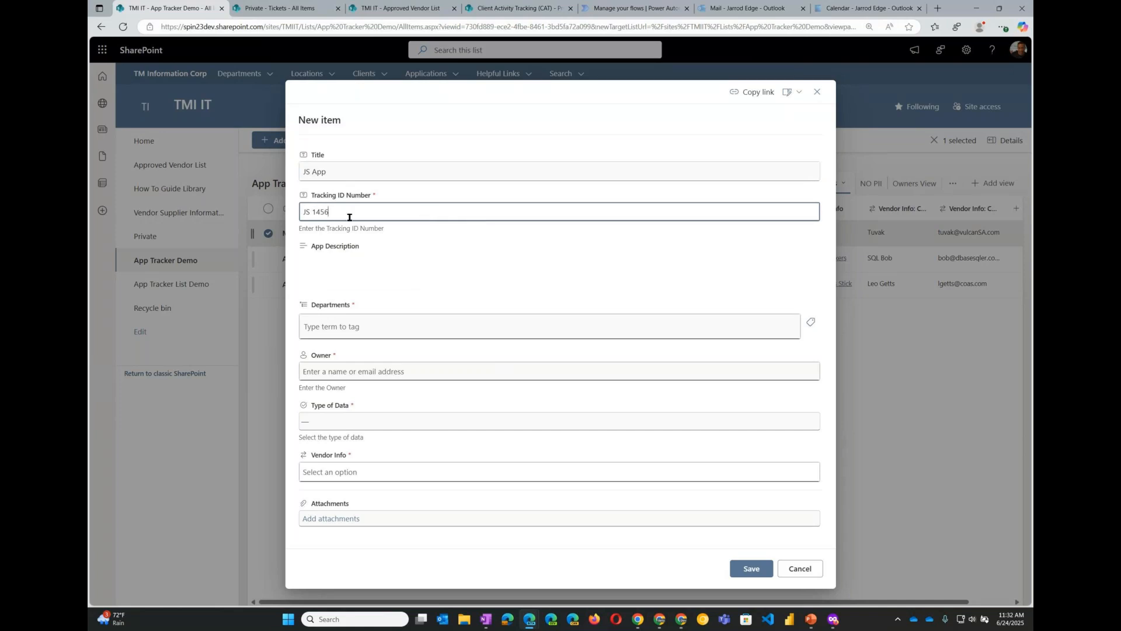
key(BackSpace)
- Open the App Description rich-text editor and paste the copied list-planning notes into it
click(514, 257)
click(806, 266)
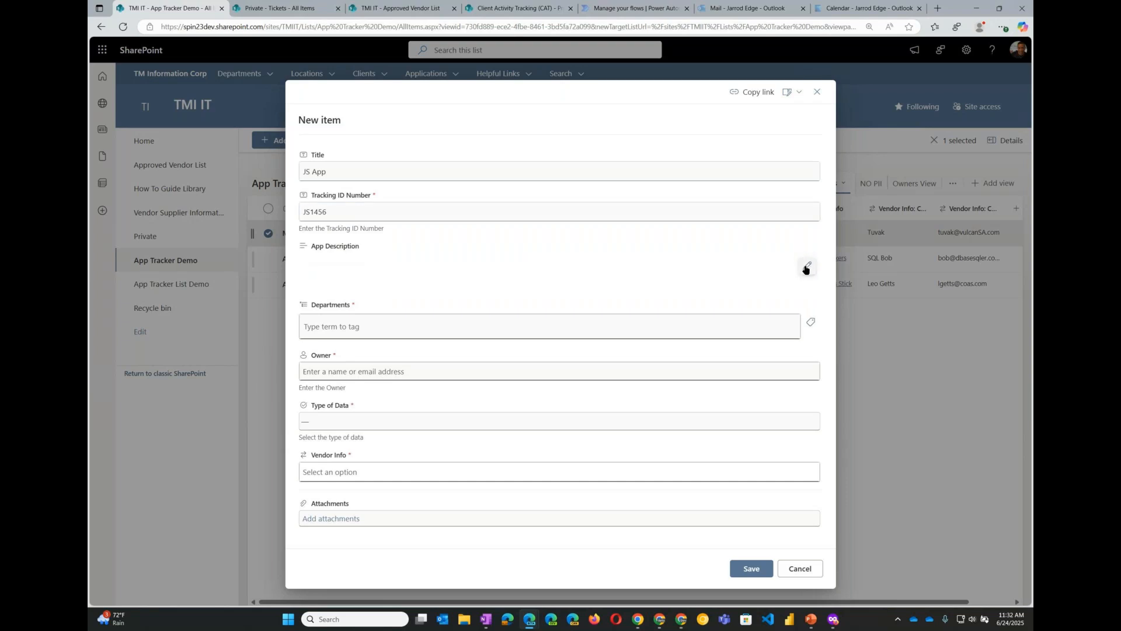
key(alt+Tab)
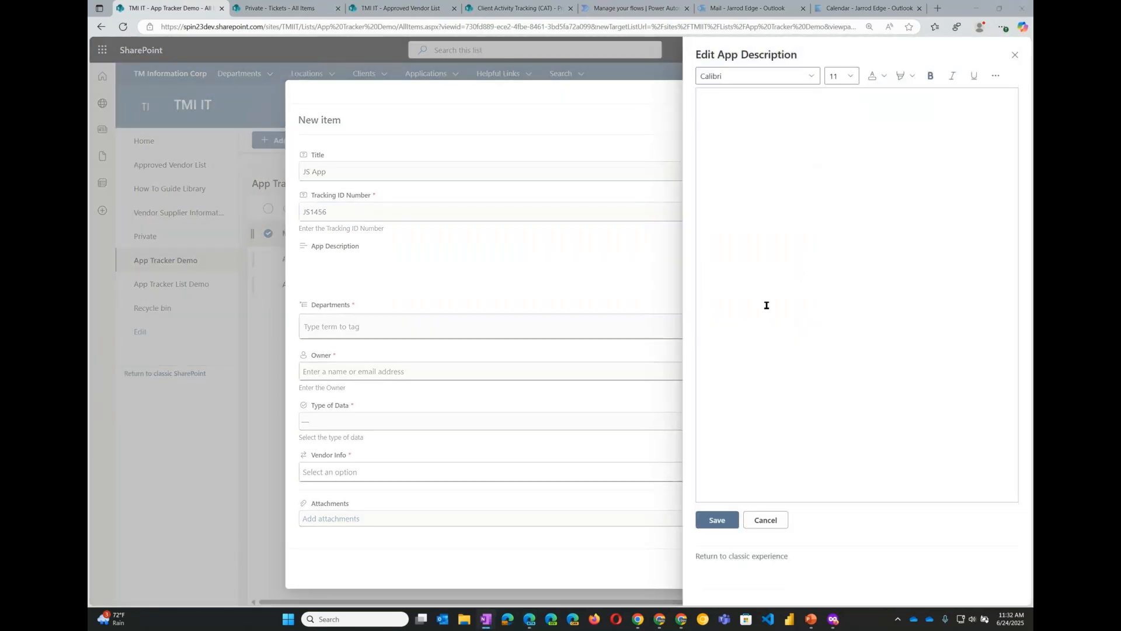
click(764, 222)
text(Create list called TheAppTracker2 Title Tracking ID Number (number or text?) * Jarrod App Description (Multi) * Taevon Department (MMD) * Jarrod Owner (person) *Taevon Review Date (date) * Jarrod Annual License Cost (currency) Number of Licenses (number) Total License Cost (calculated)??? Type of data (Choice) PII, Partial PII, No PII *Jarrod Vendor (Lookup) * Teavon Image column?)
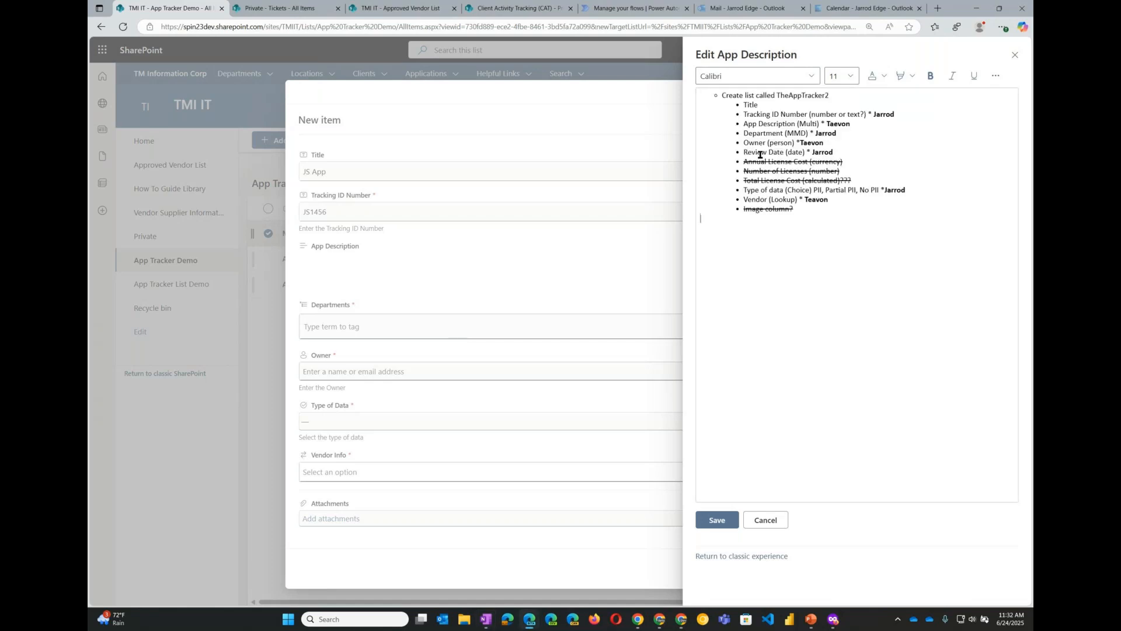
- Color the description's first line red and the tracking ID line's assignee name green, then save the description
drag(832, 96, 722, 97)
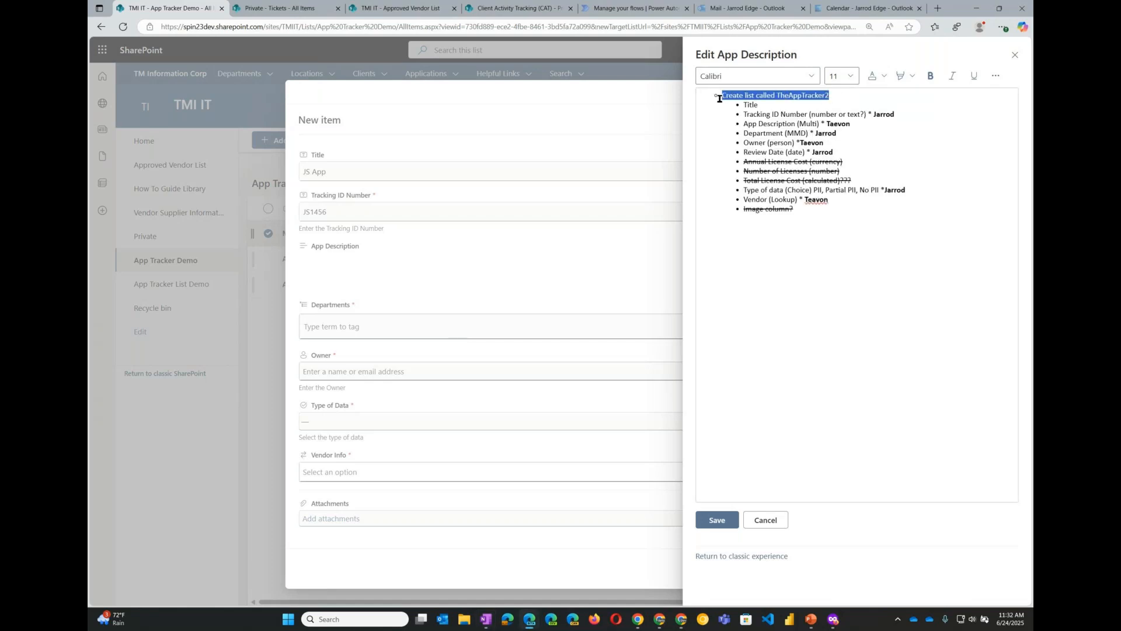
click(884, 76)
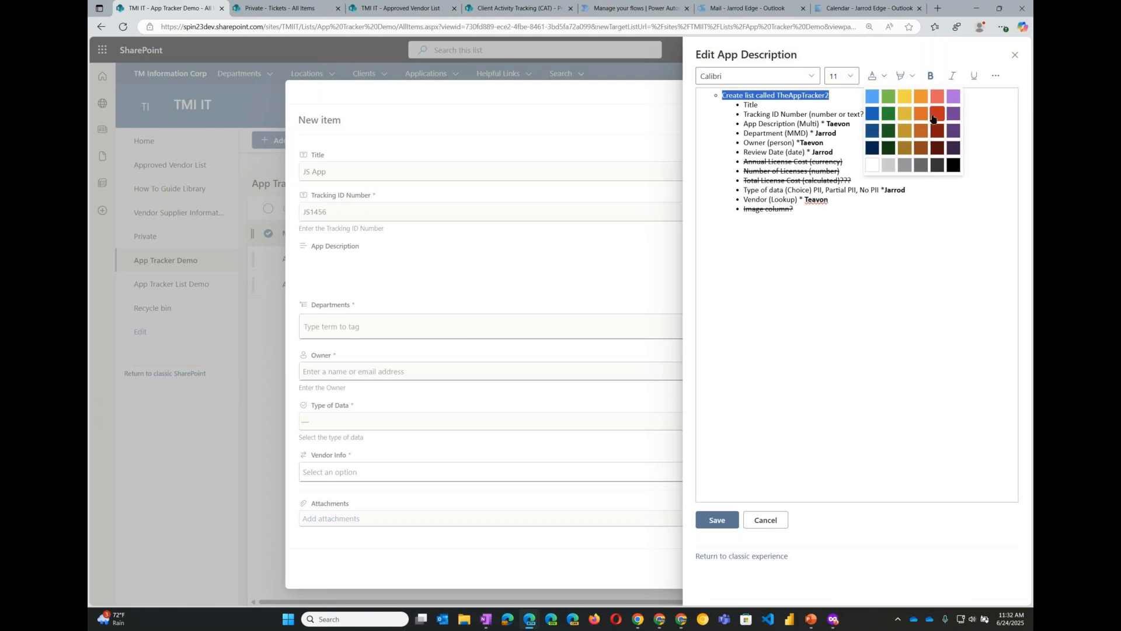
click(936, 112)
double_click(886, 114)
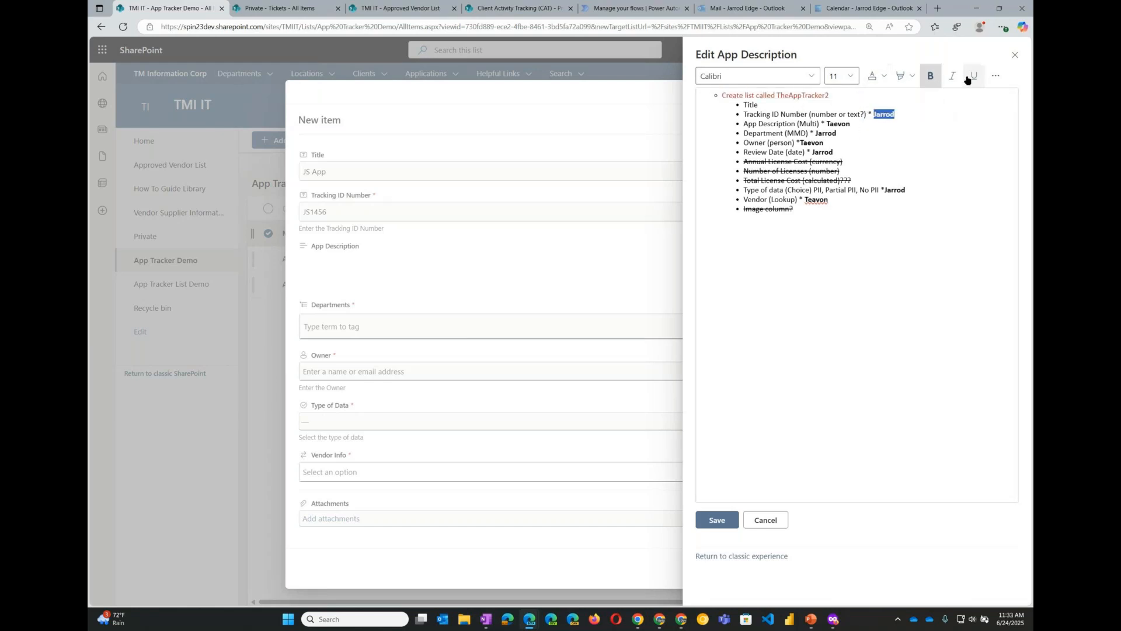
click(884, 78)
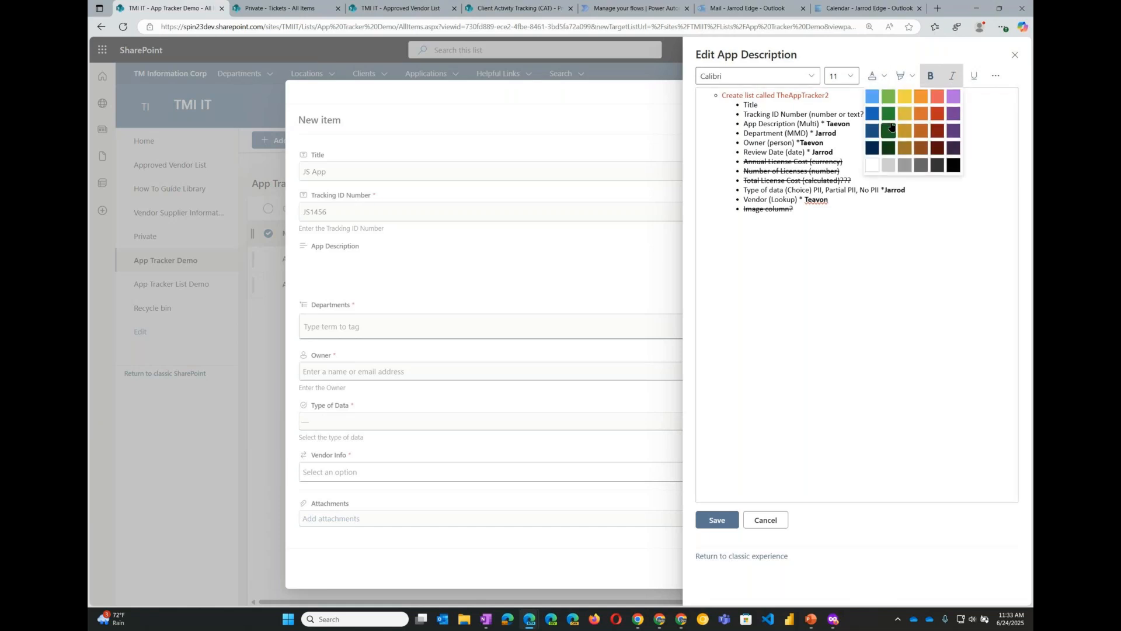
click(889, 114)
click(843, 173)
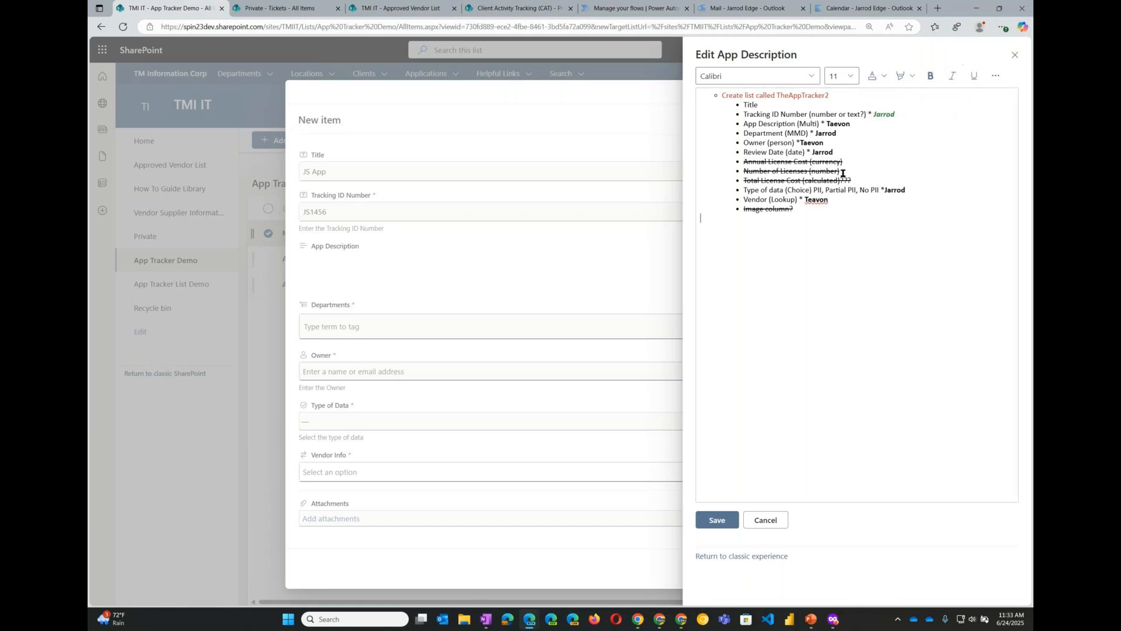
click(724, 528)
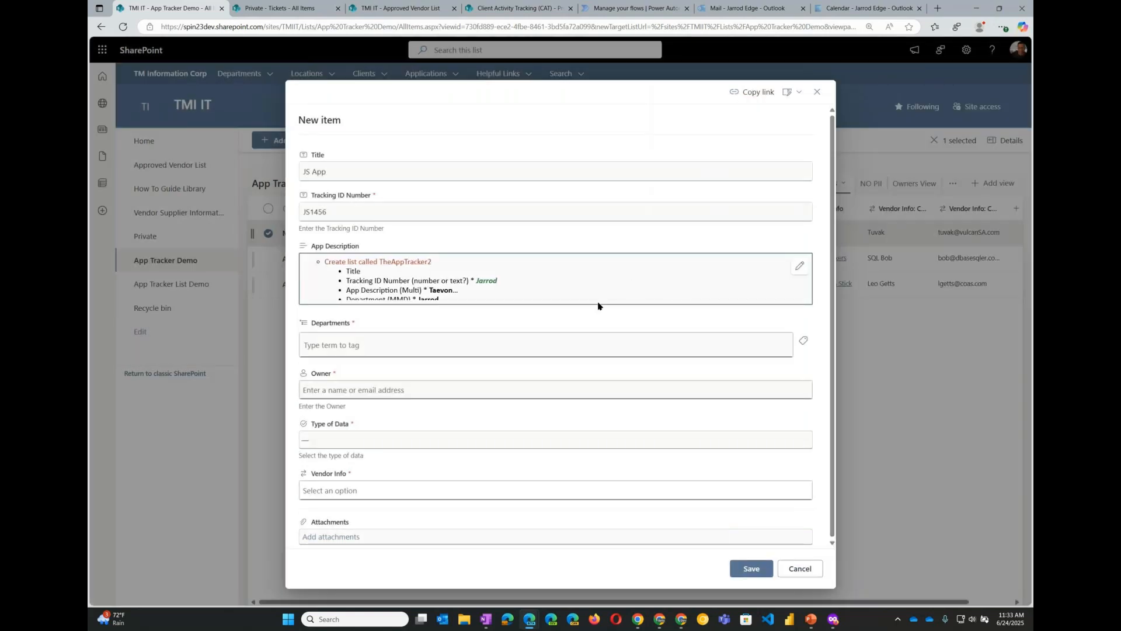
- Try tagging Human Resources and then Information Technology as the department, removing each tag again
click(372, 345)
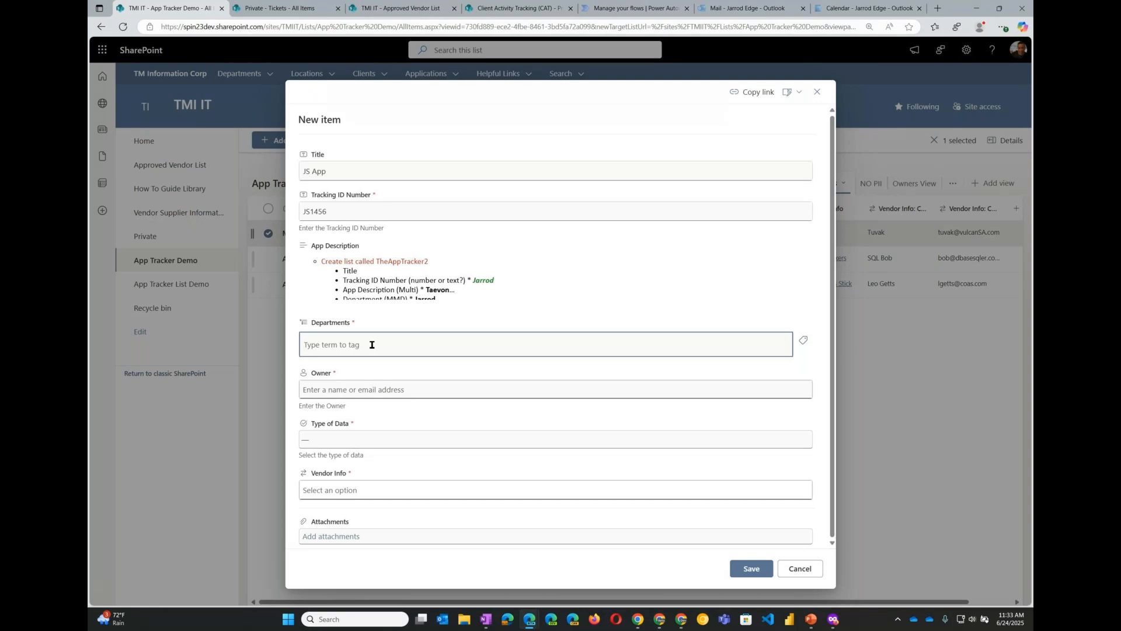
text(hr)
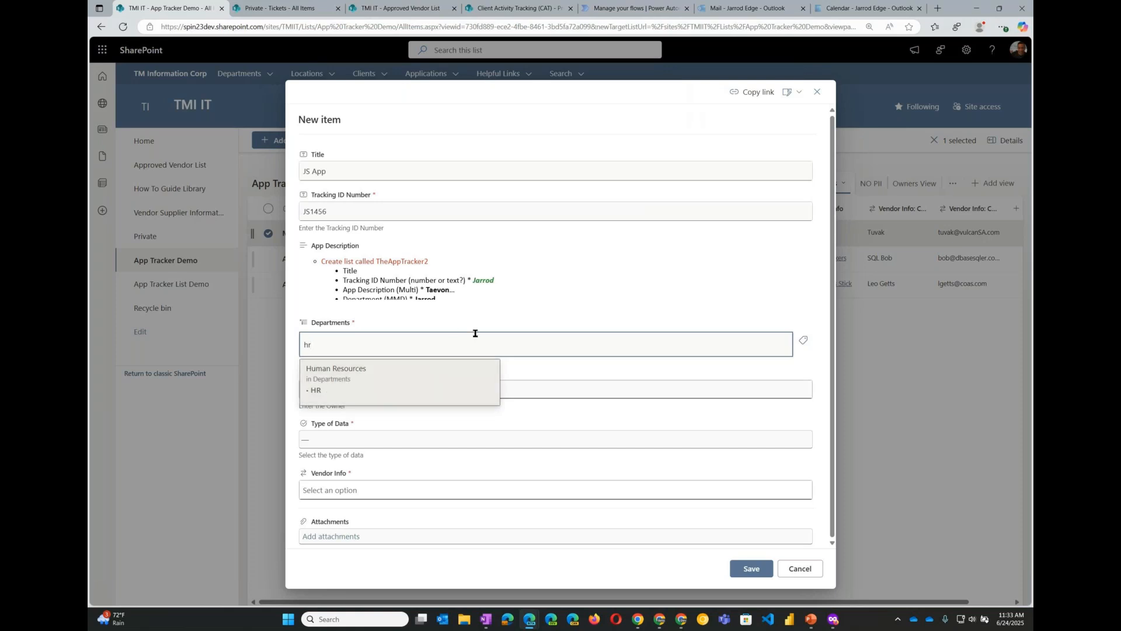
key(Return)
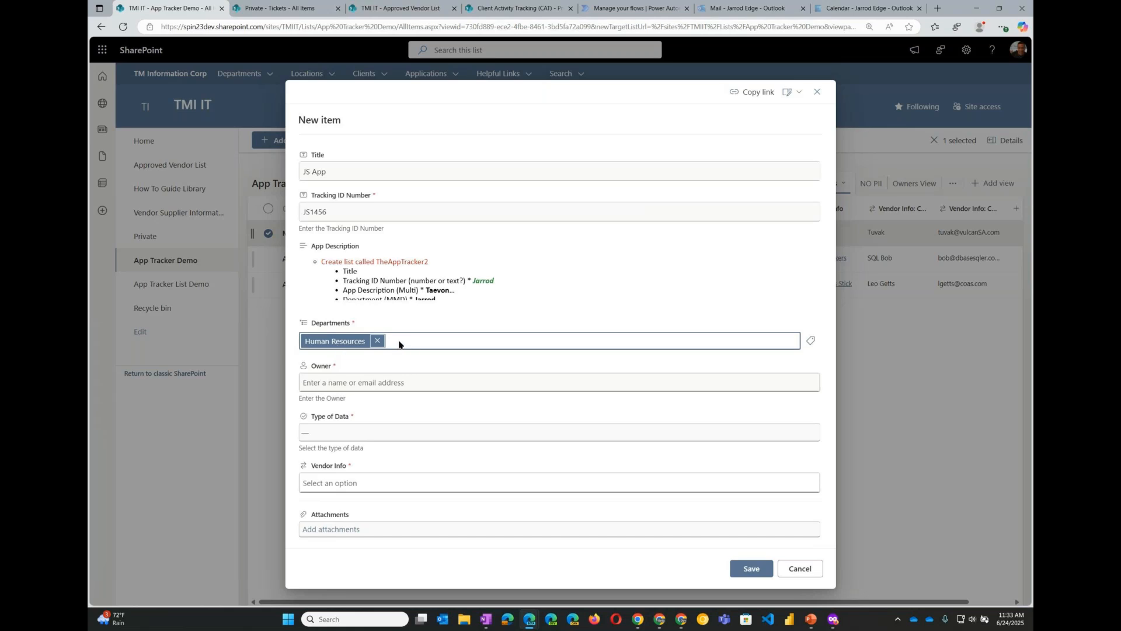
click(380, 341)
text(it)
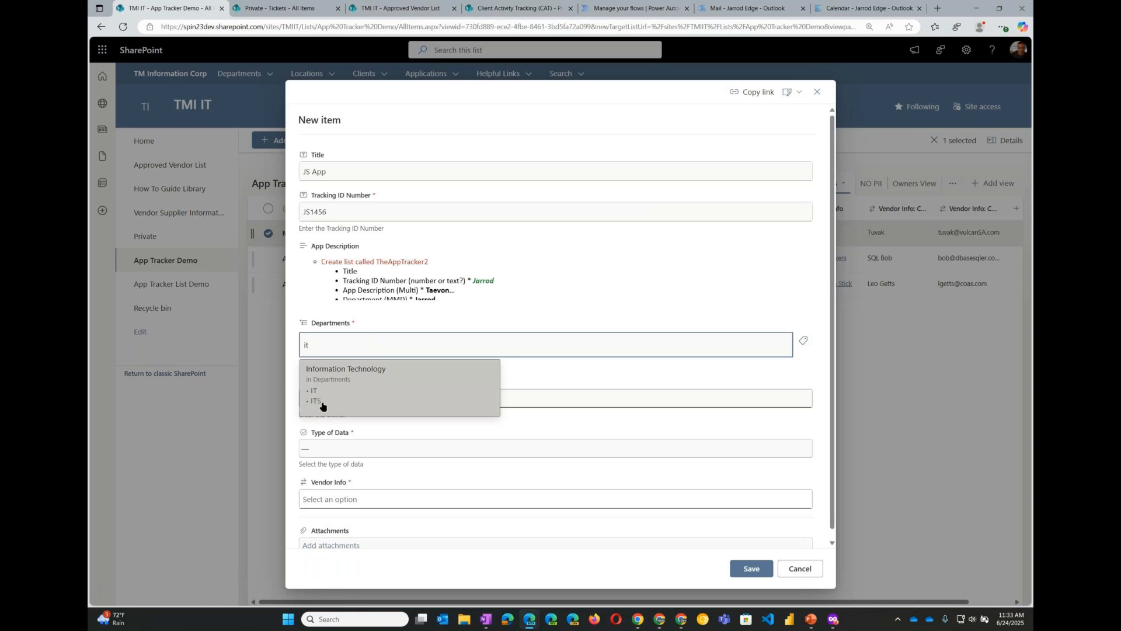
click(321, 401)
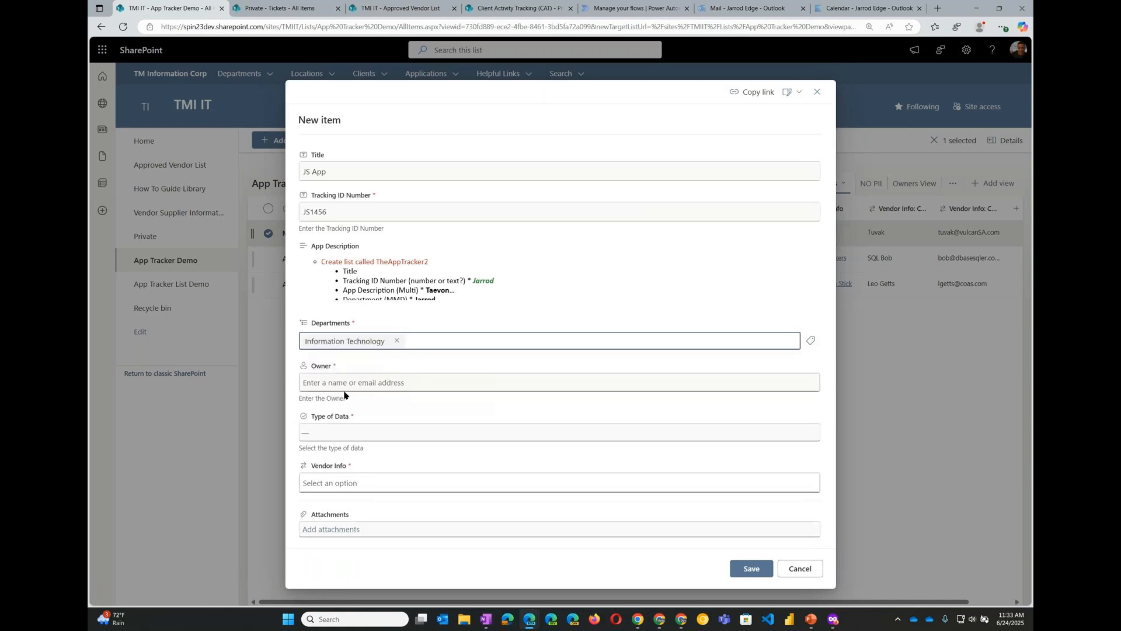
click(396, 341)
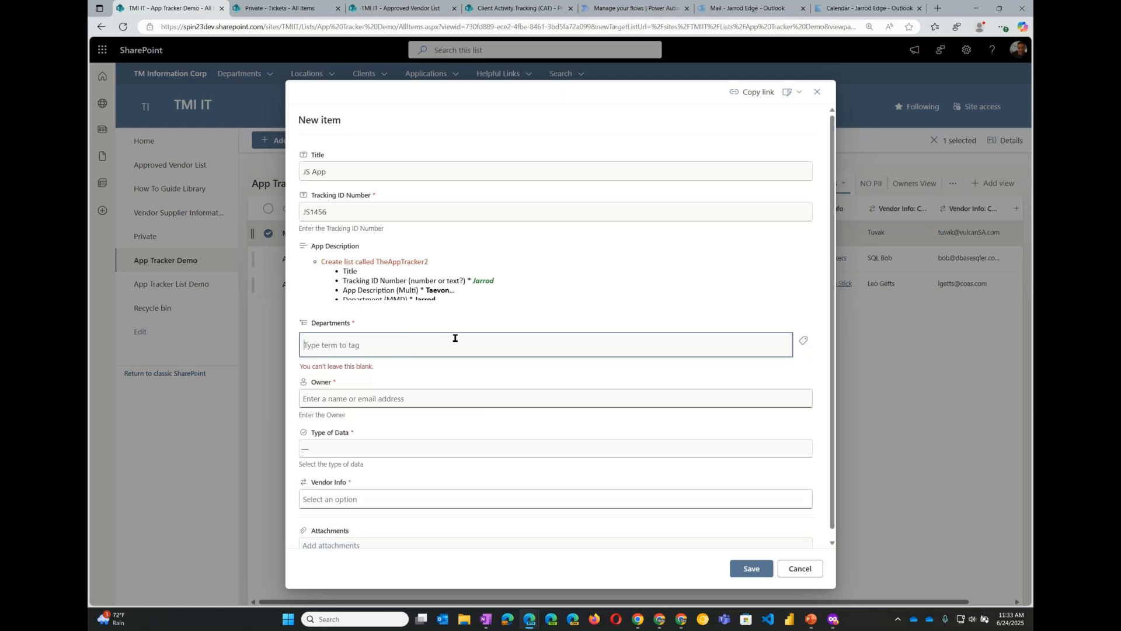
- Pick Operations as the Departments tag from the term picker and apply it
click(806, 345)
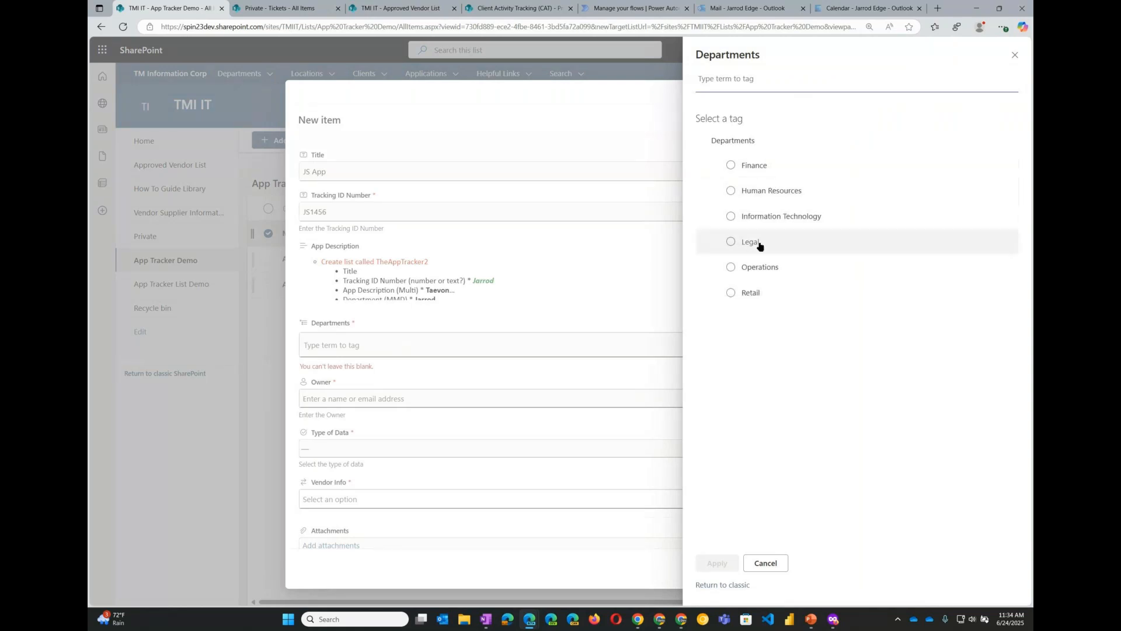
click(760, 267)
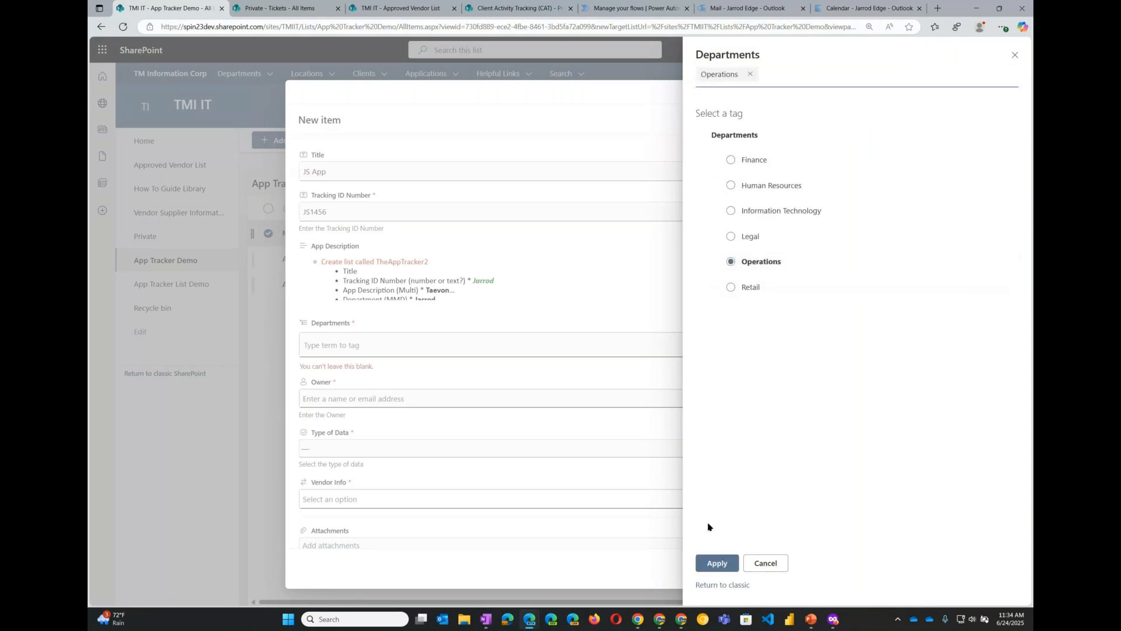
click(717, 564)
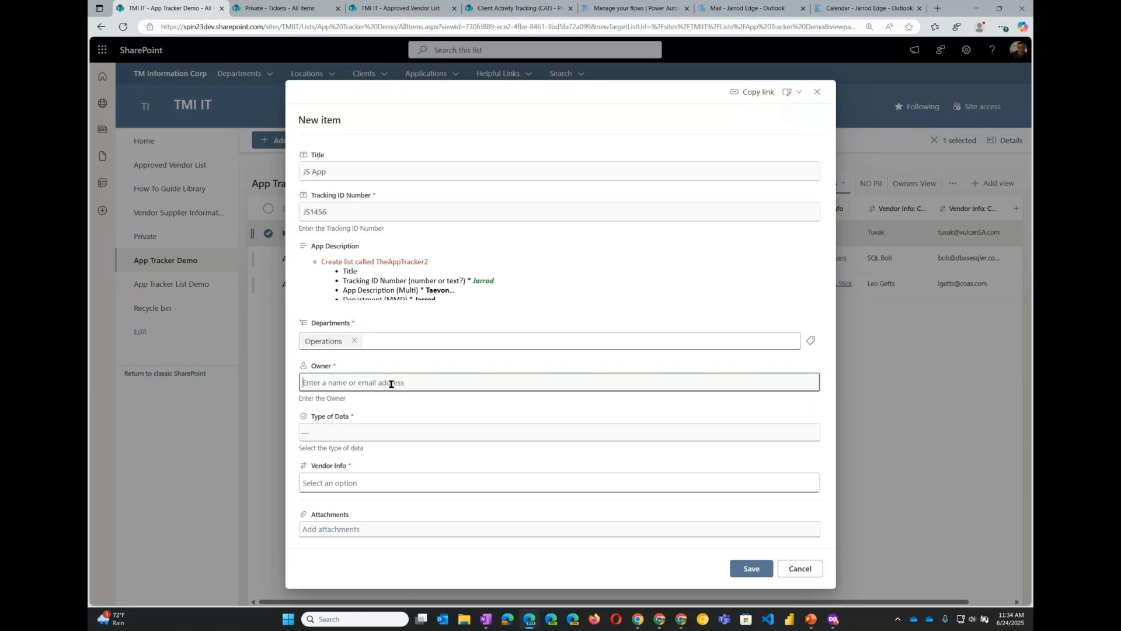
- Set the Owner to the searched team member and the Type of Data to Partial PII
text(taevon)
click(363, 401)
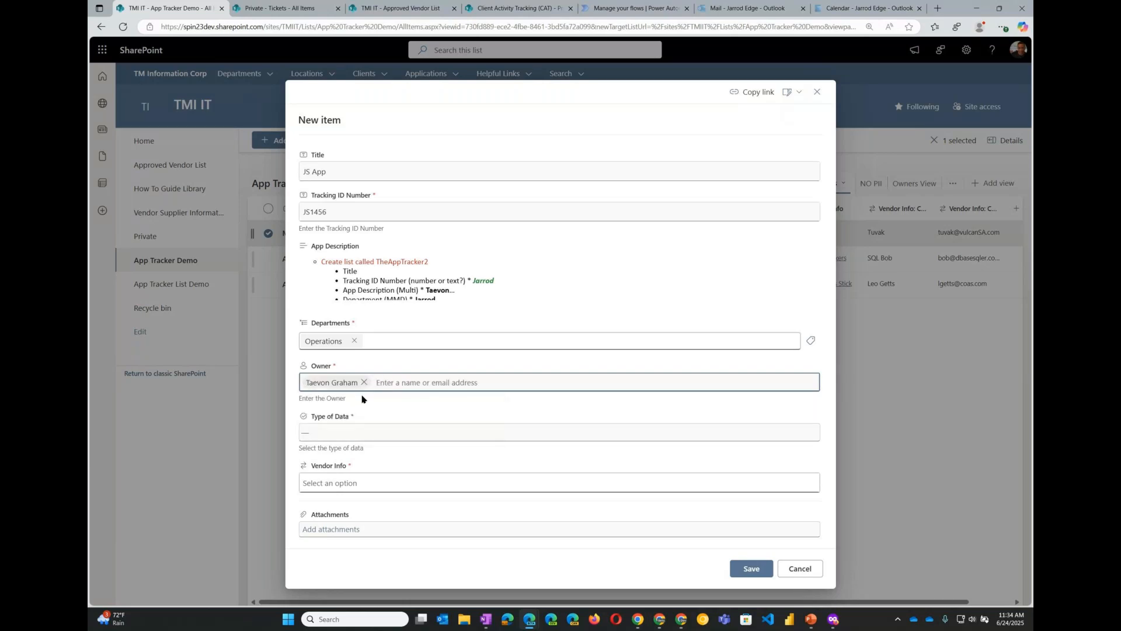
click(339, 435)
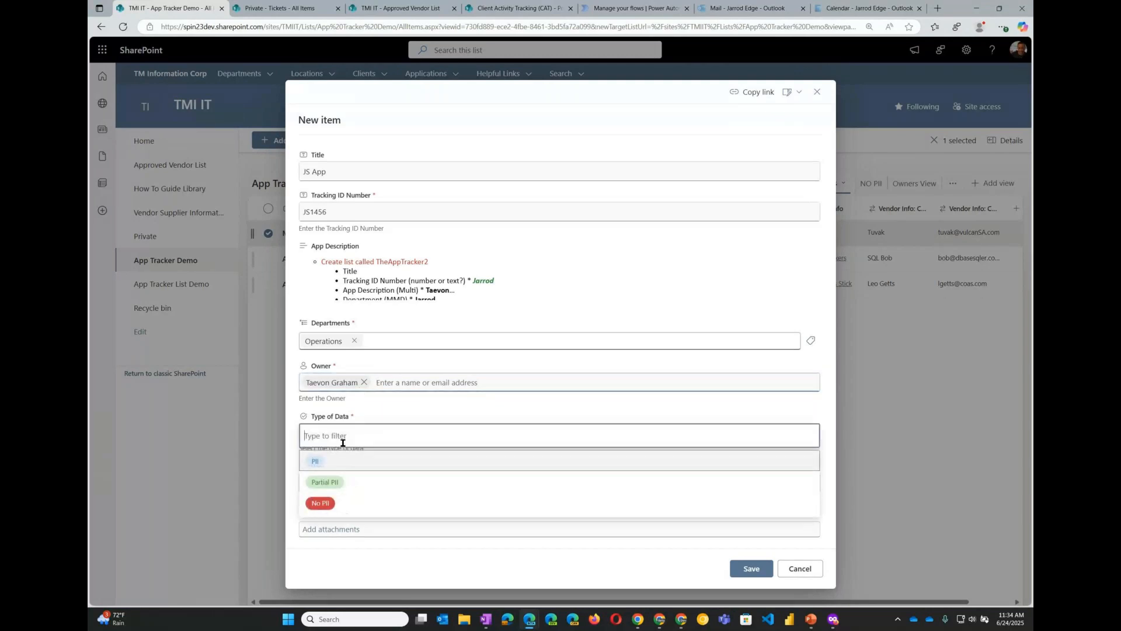
click(343, 489)
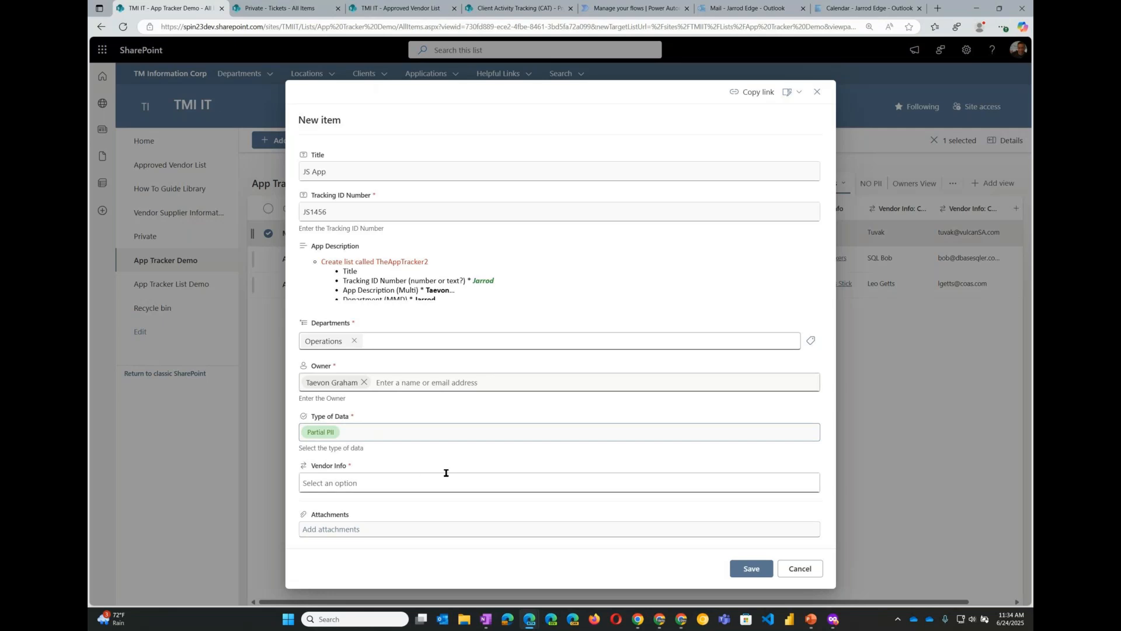
- Choose Chicken on as Stick as the Vendor Info and save the new item
click(458, 436)
click(450, 413)
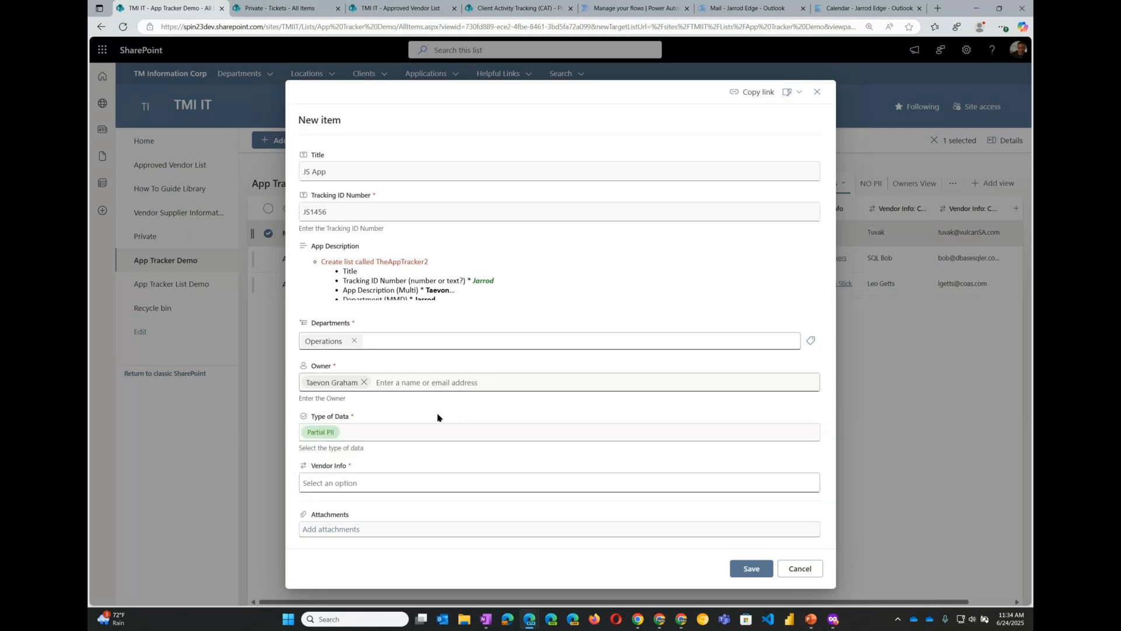
click(428, 481)
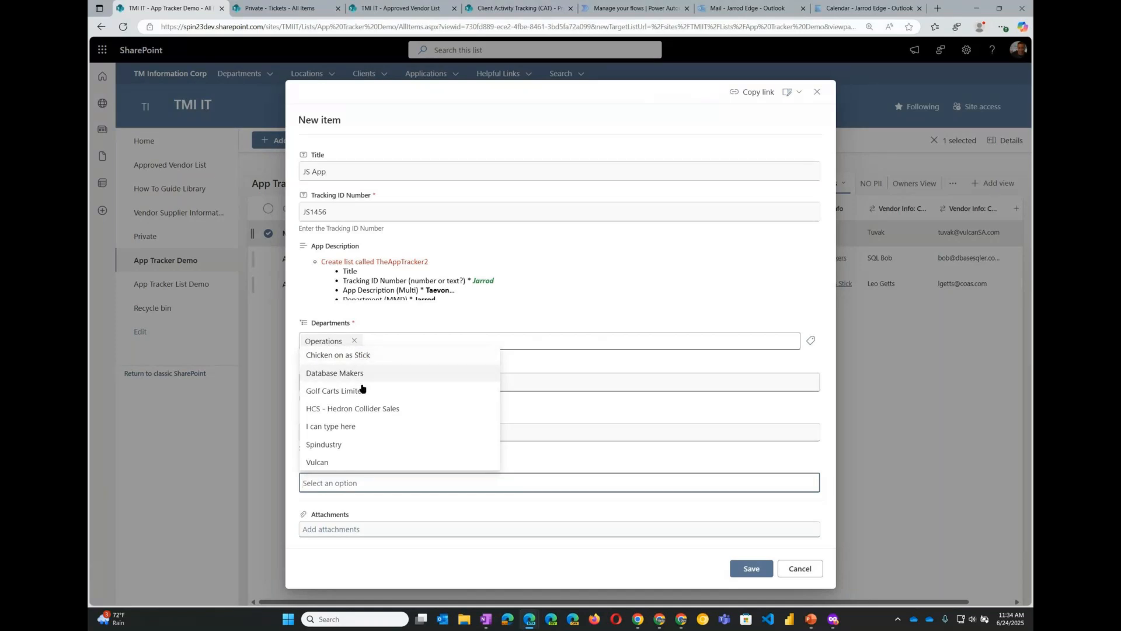
text(c)
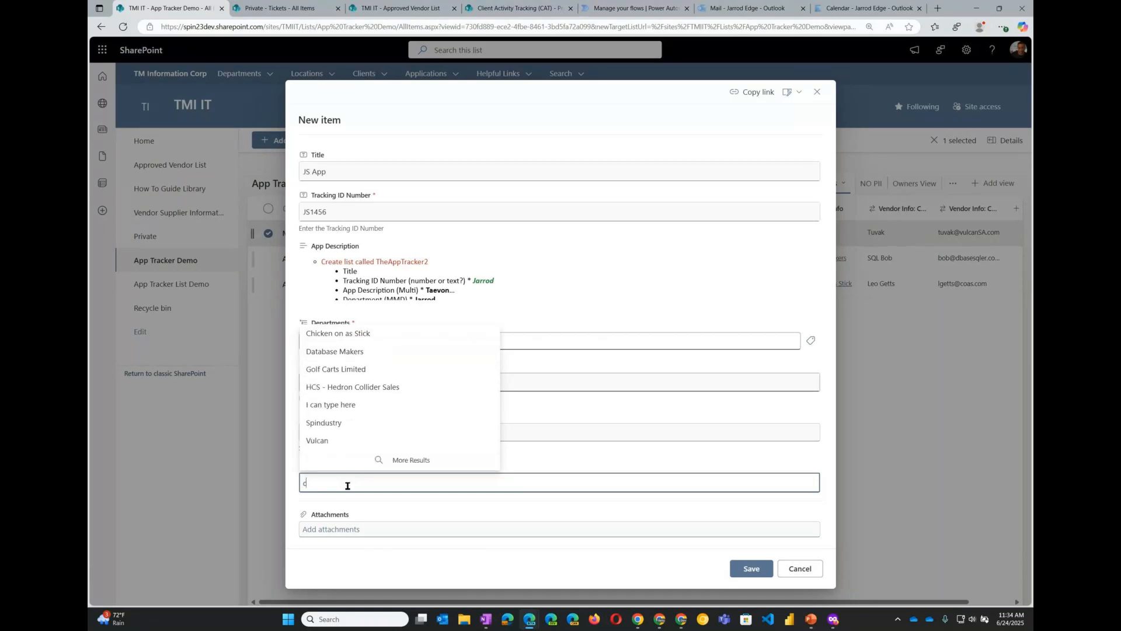
text(hick)
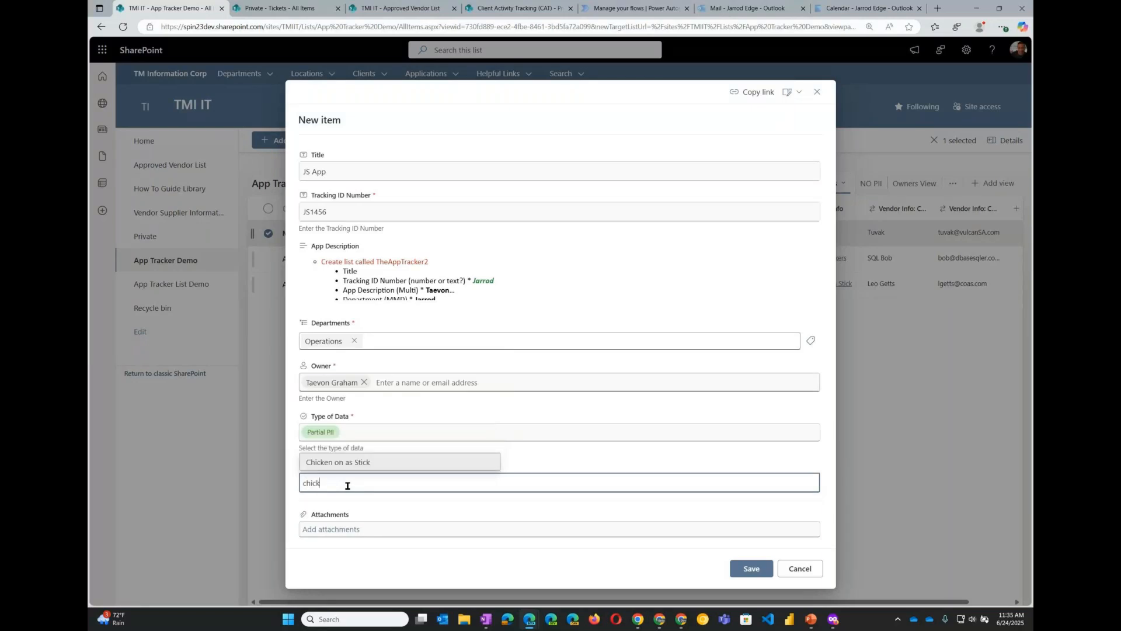
key(Return)
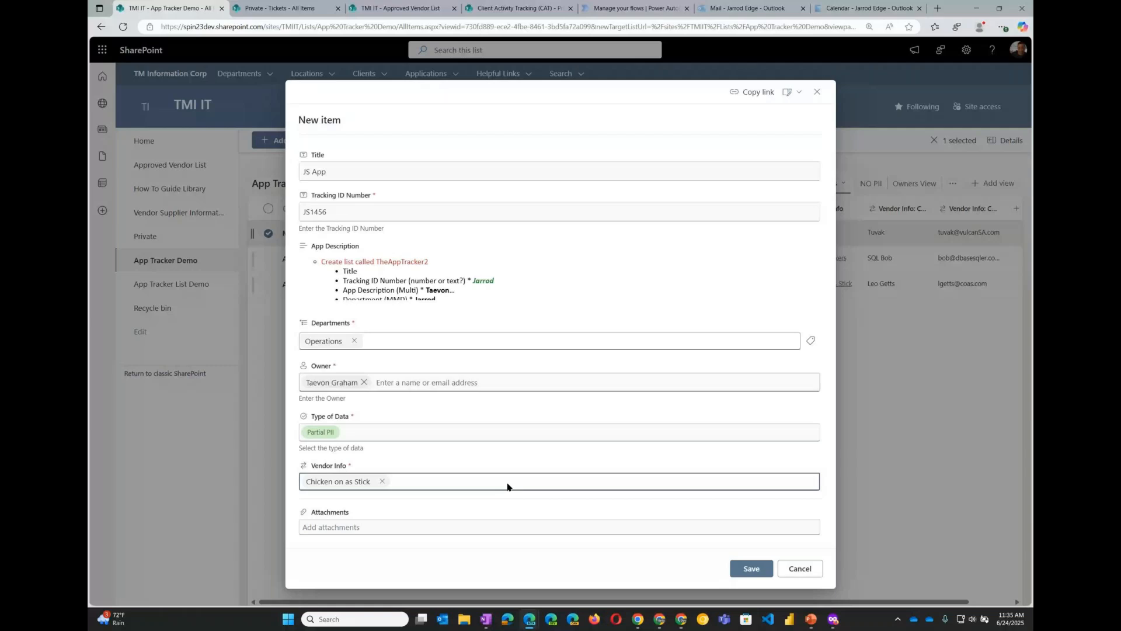
click(746, 569)
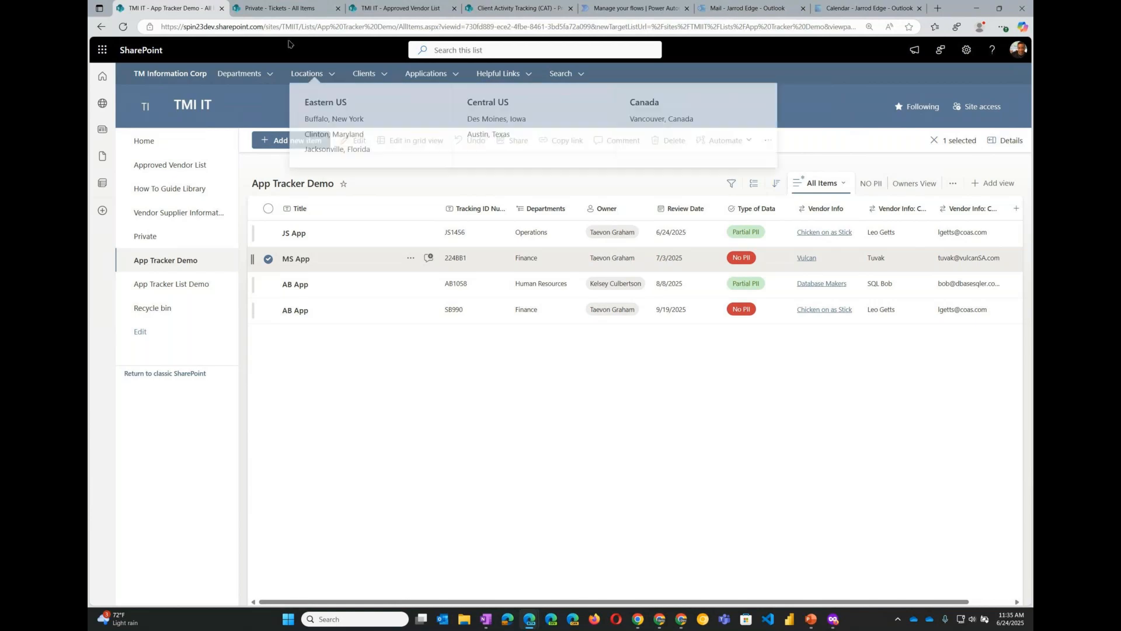
- Switch to the Private Tickets list tab
click(282, 9)
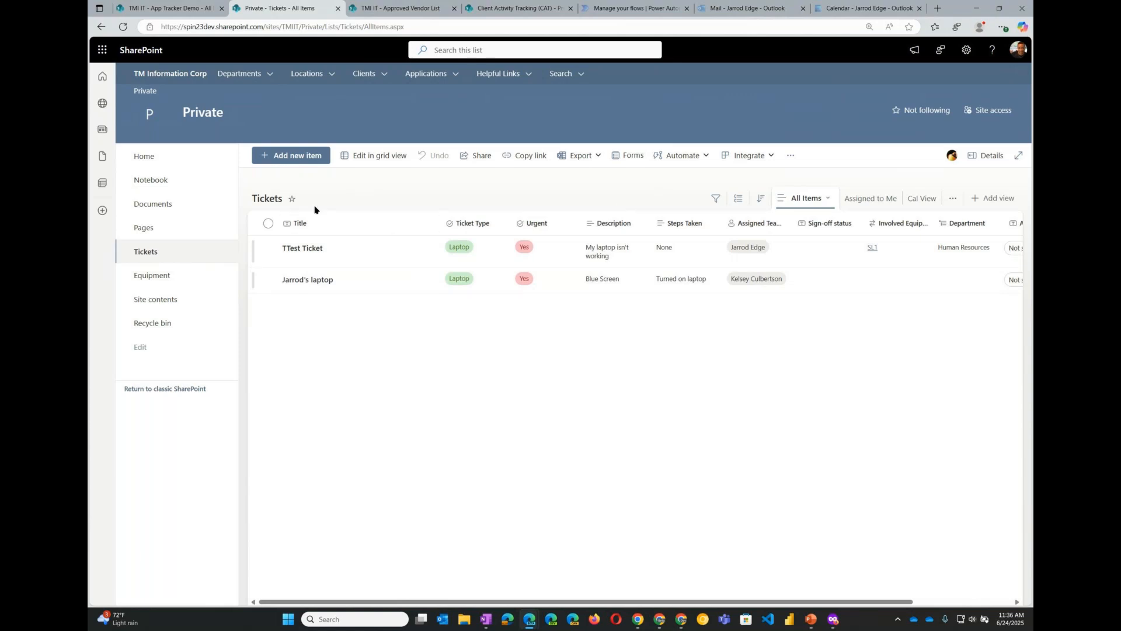
click(103, 50)
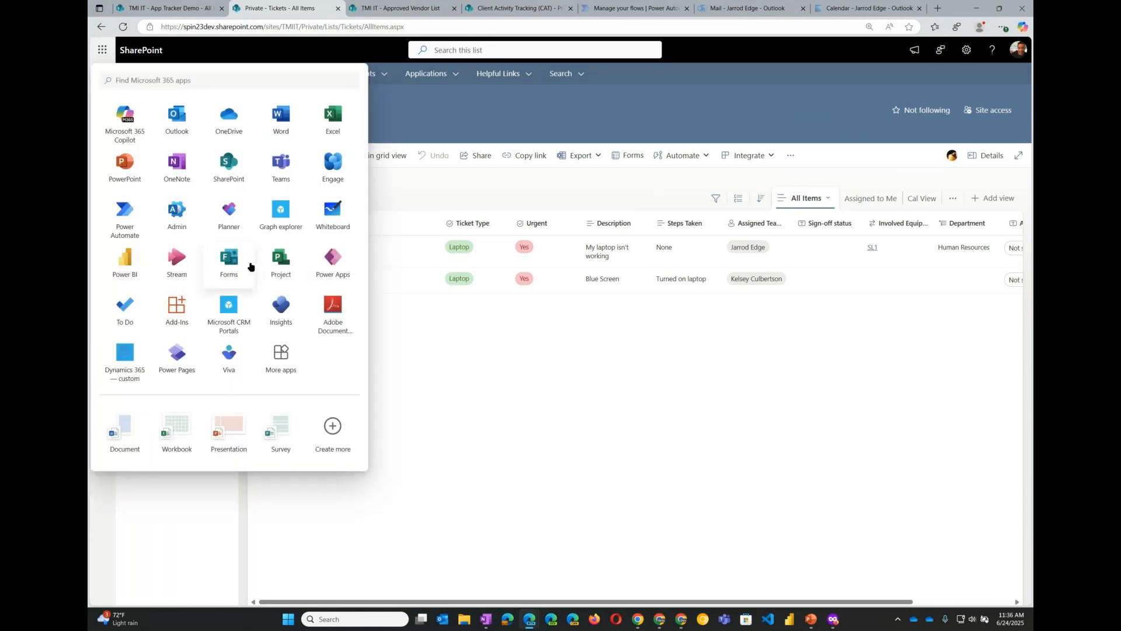
click(233, 267)
click(603, 351)
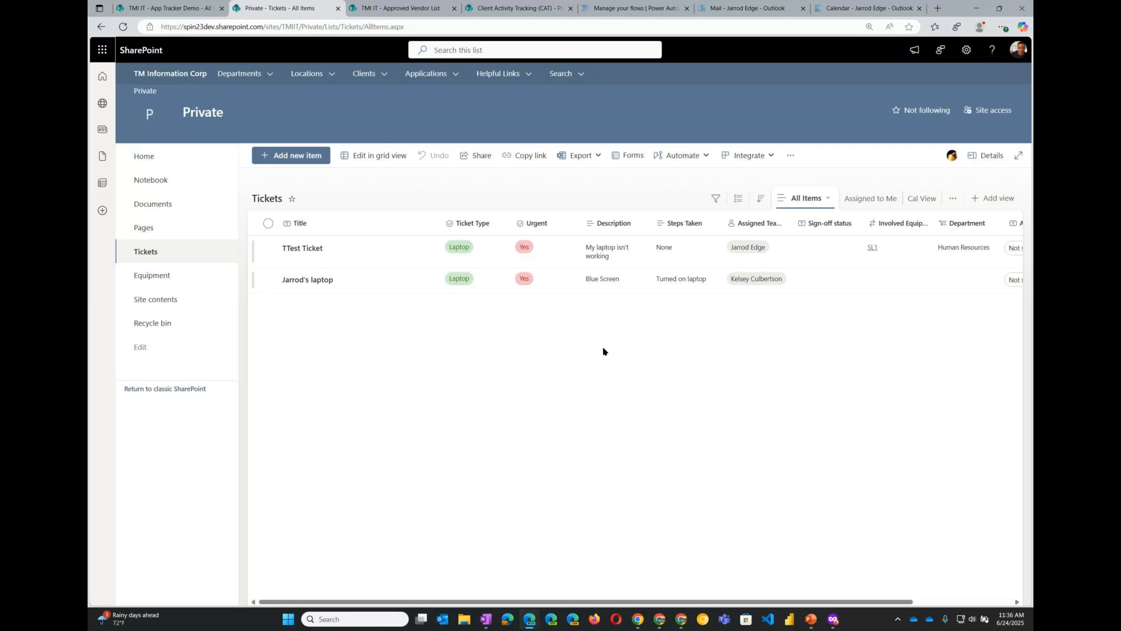
click(100, 51)
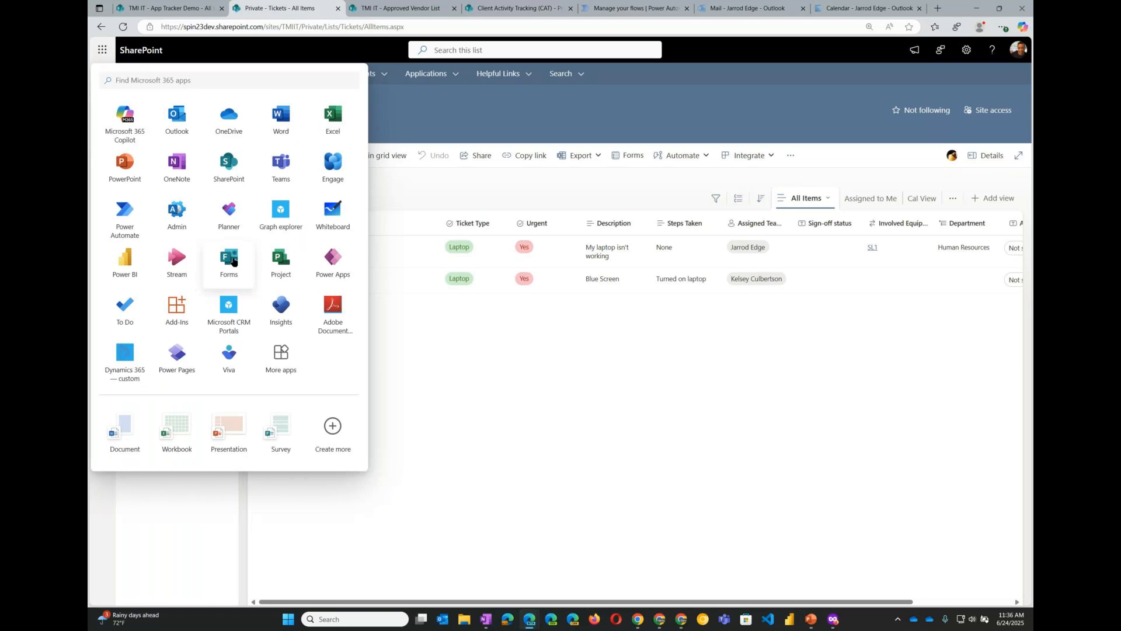
click(124, 216)
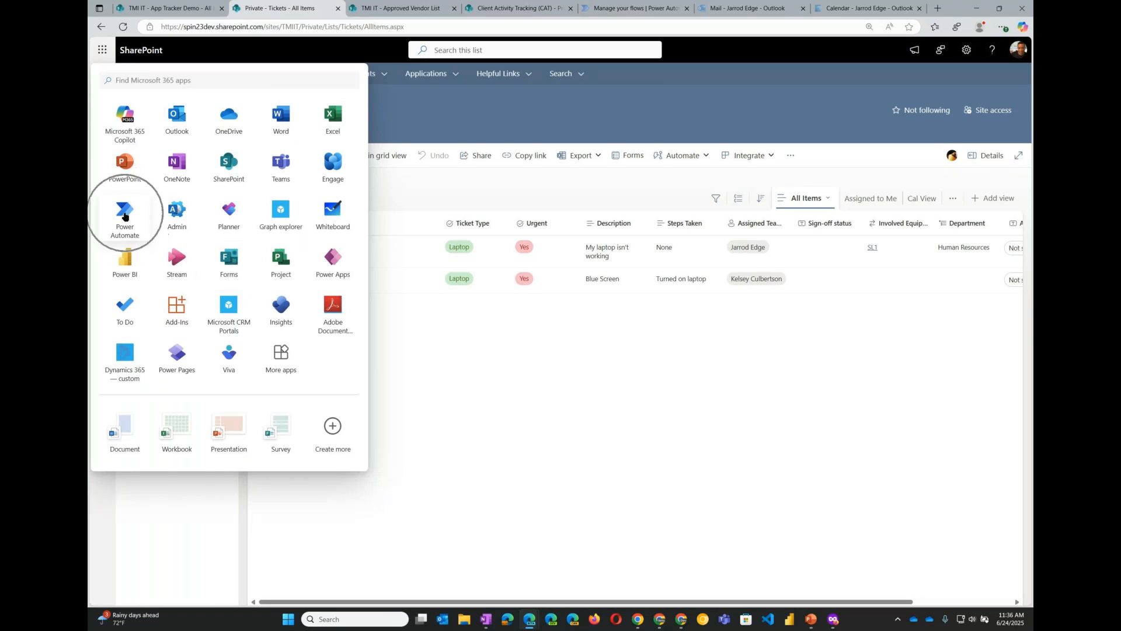
click(455, 365)
- Open Forms for the Tickets list and start creating a new form
click(632, 158)
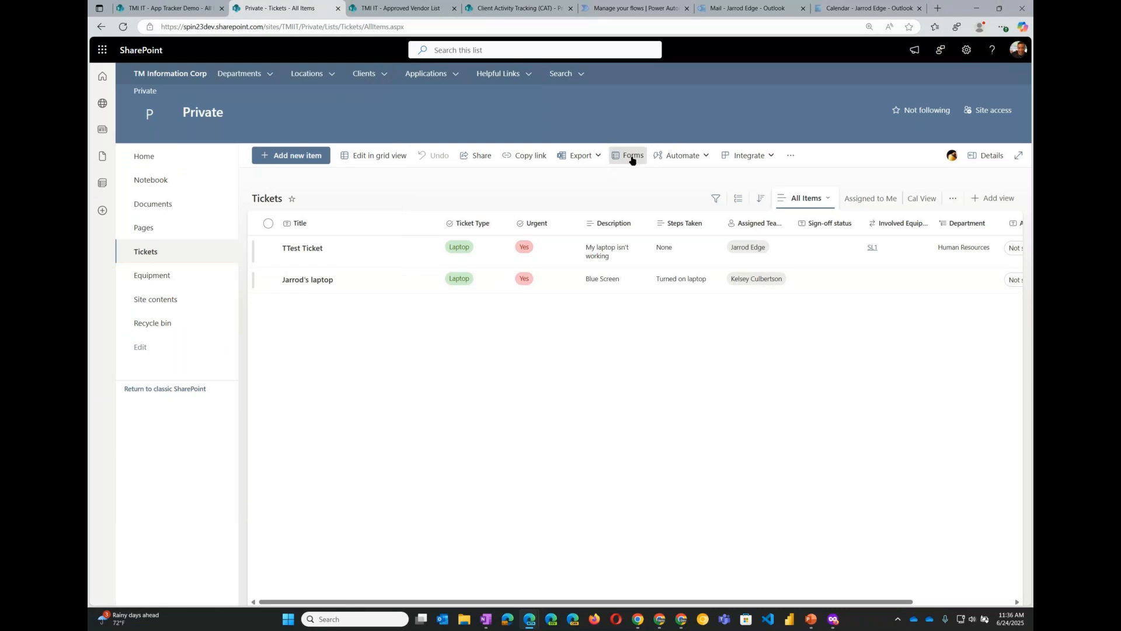
click(631, 161)
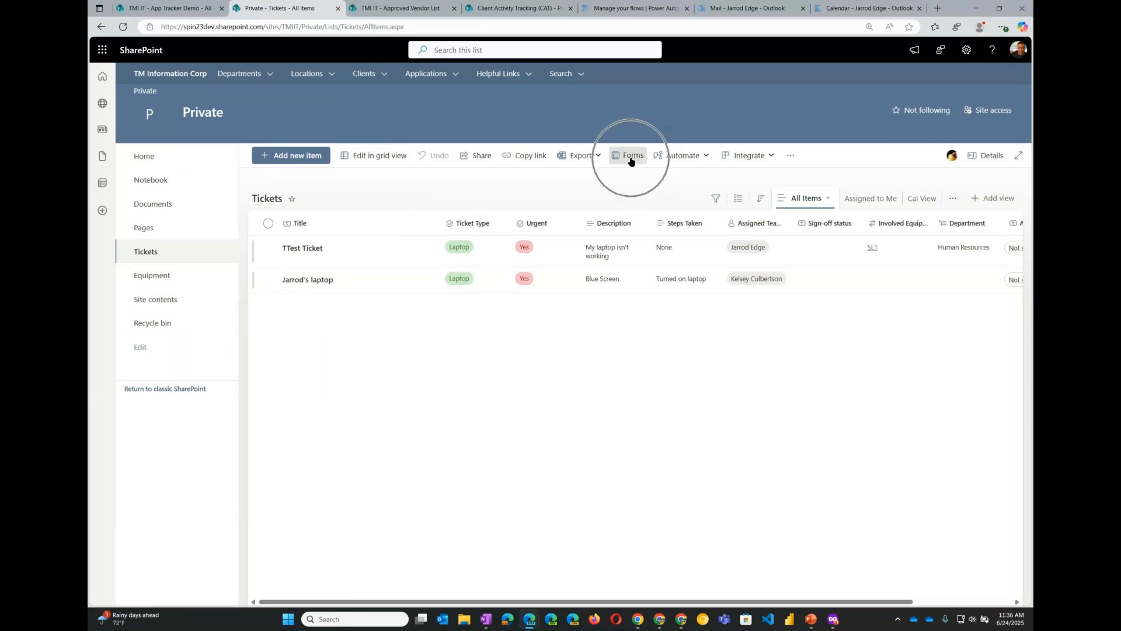
click(630, 161)
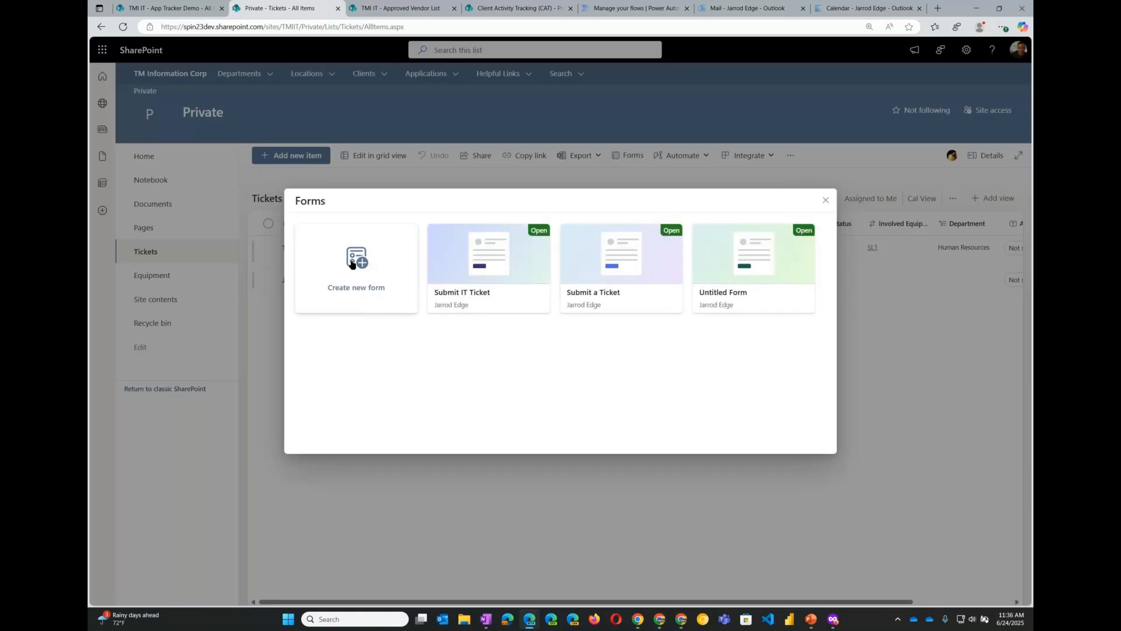
click(357, 266)
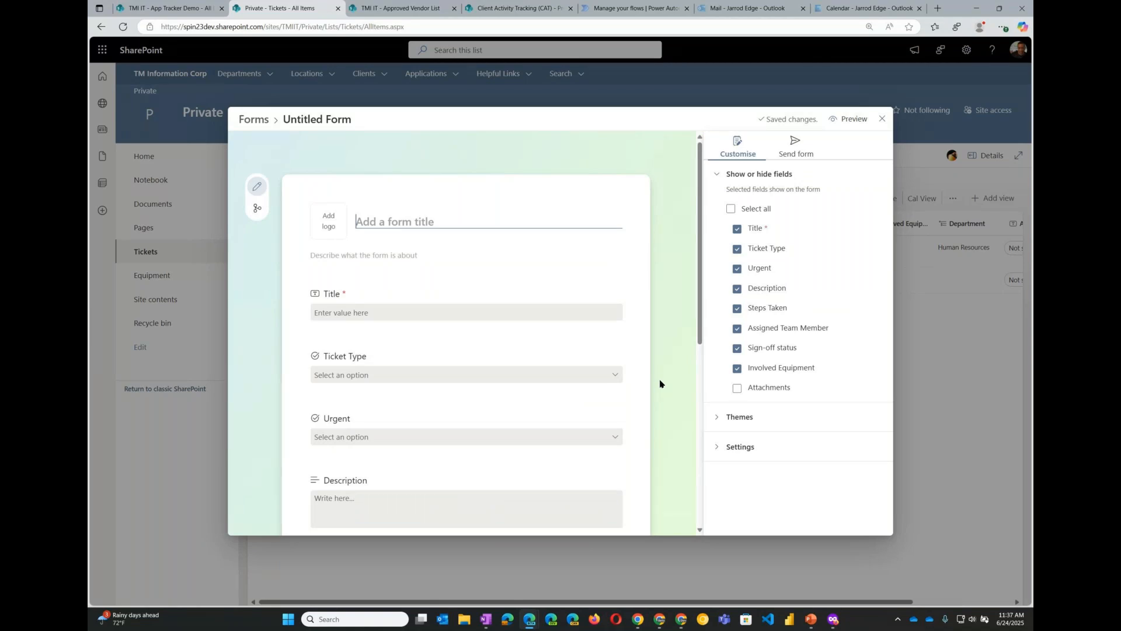
- Title the form Submit a New Ticket
click(392, 220)
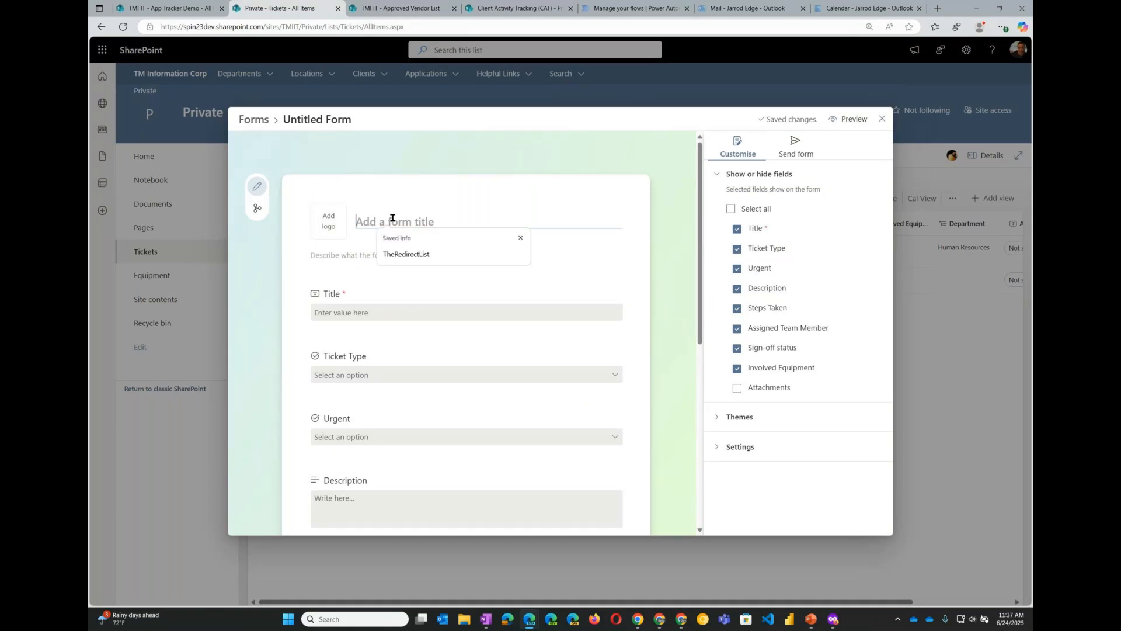
text(Su)
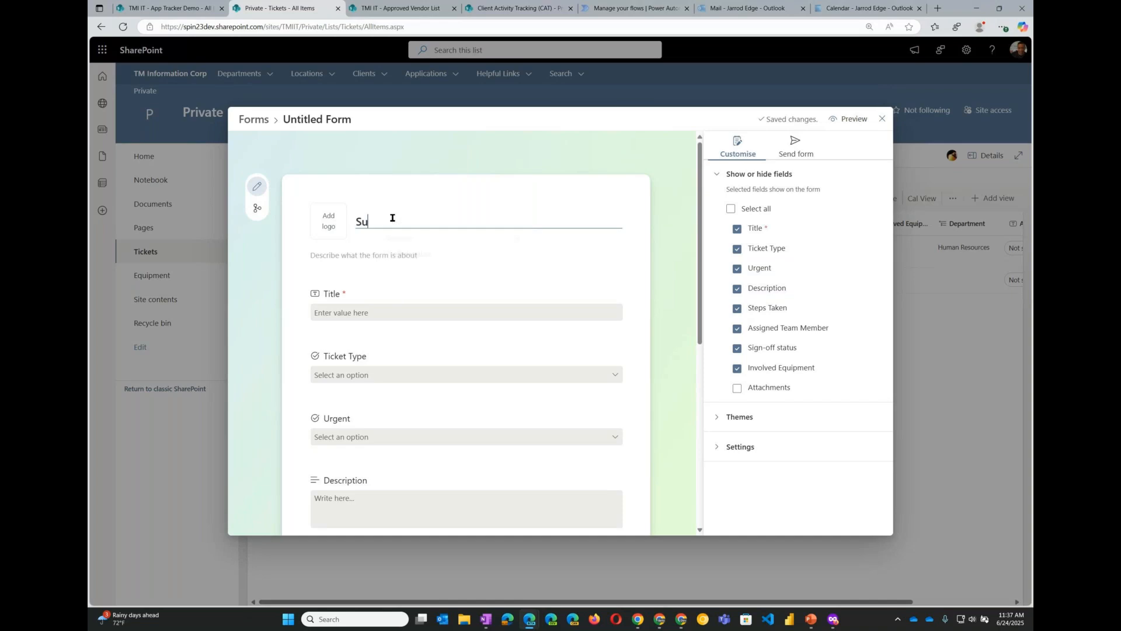
text(bmit a New Ticket)
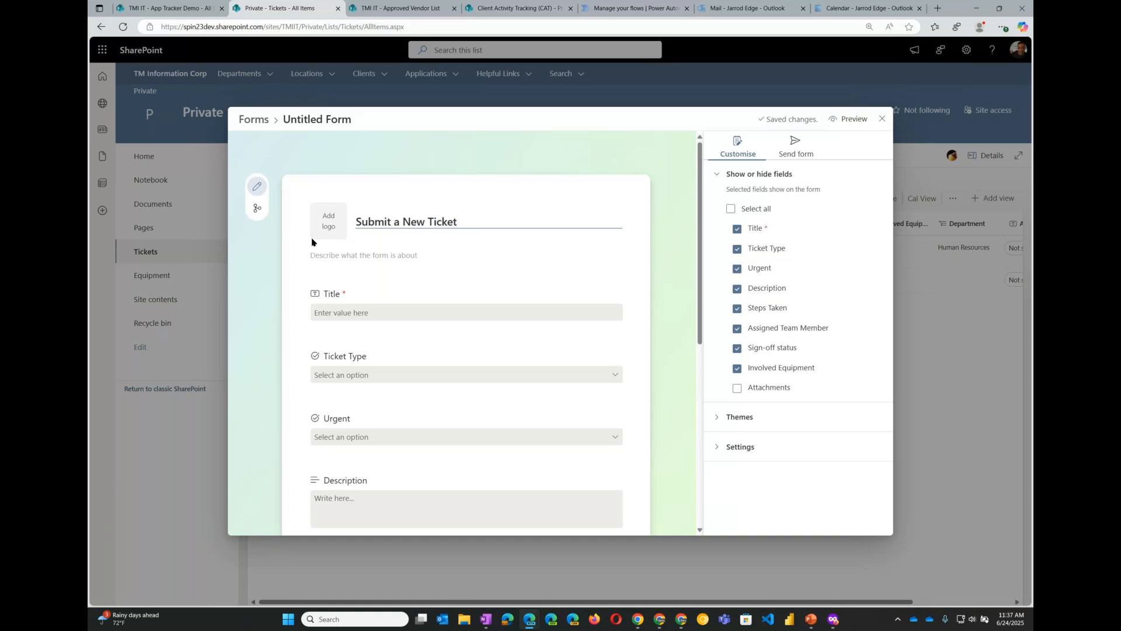
click(261, 193)
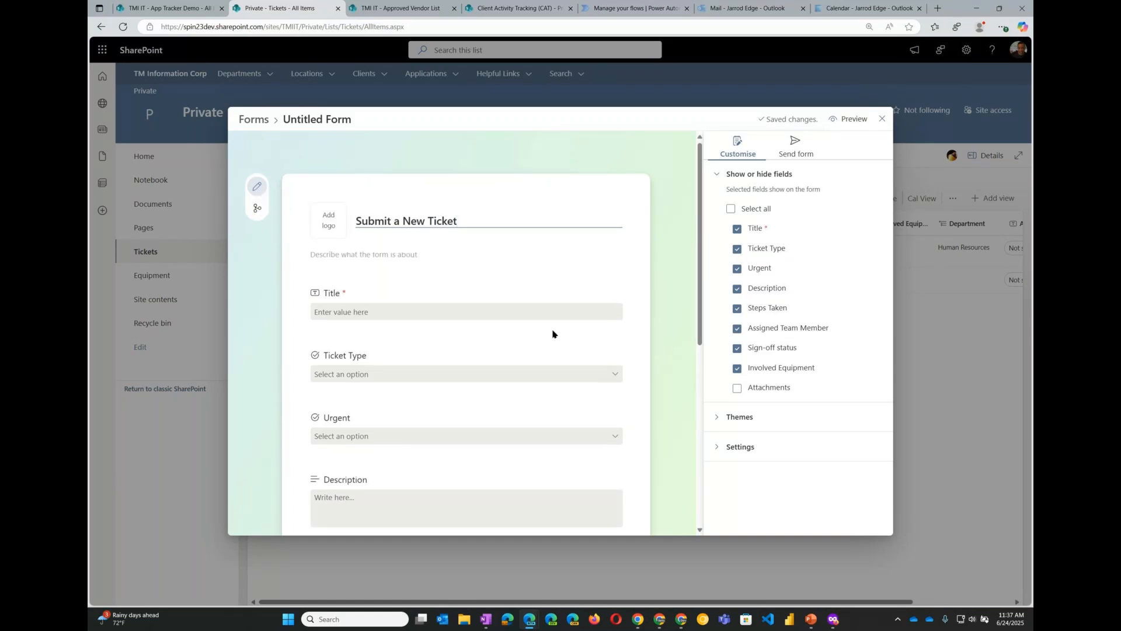
- Try reordering the form by moving Urgent above Ticket Type and then back again
drag(446, 318, 440, 237)
drag(438, 305, 440, 236)
scroll(343, 293, down, 1)
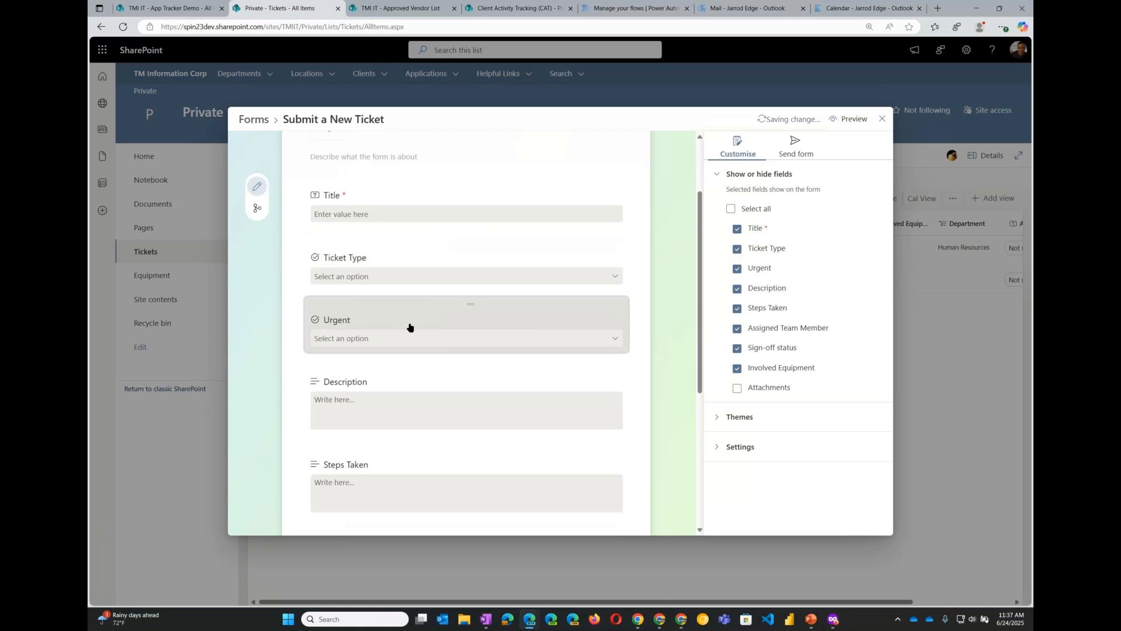
drag(413, 322, 411, 250)
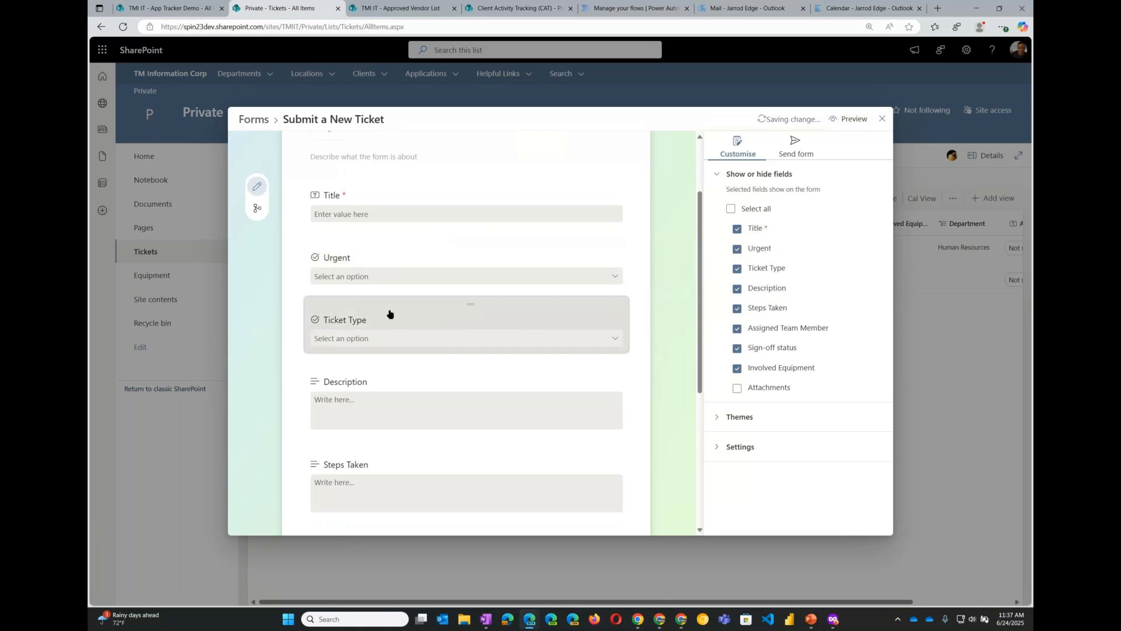
drag(396, 321, 427, 266)
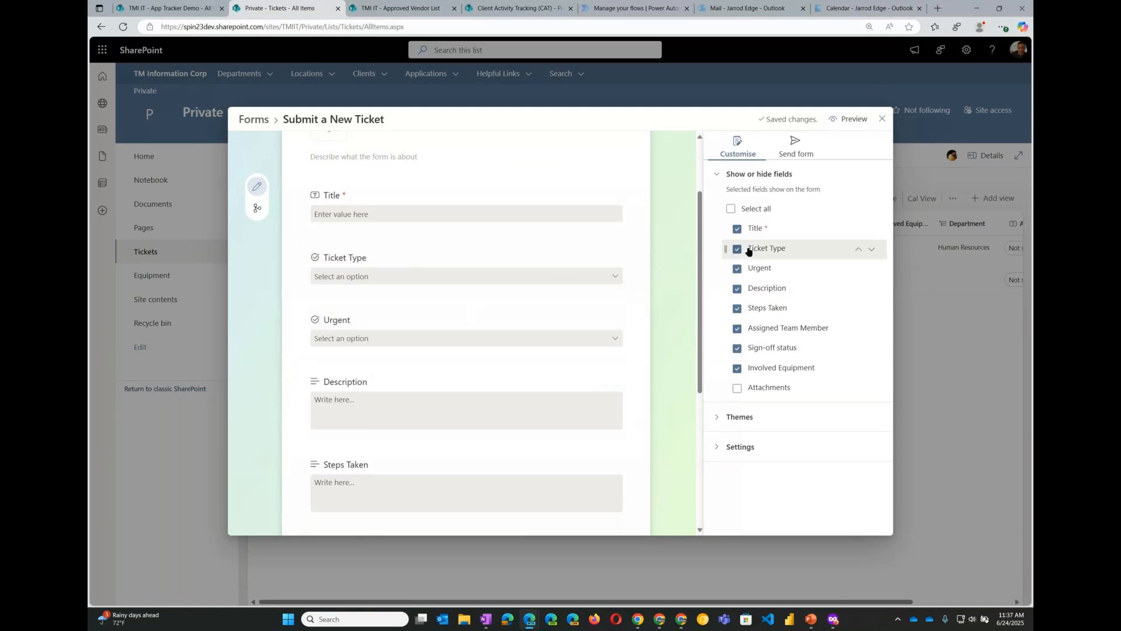
- Hide the Sign-off status and Assigned Team Member fields from the form
click(738, 349)
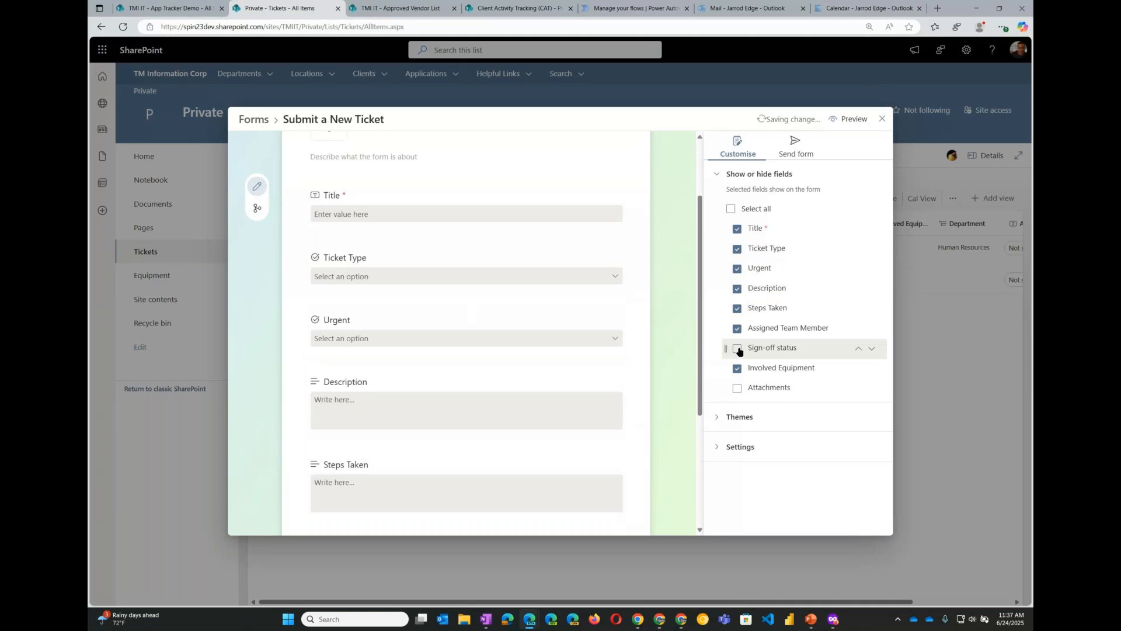
click(738, 330)
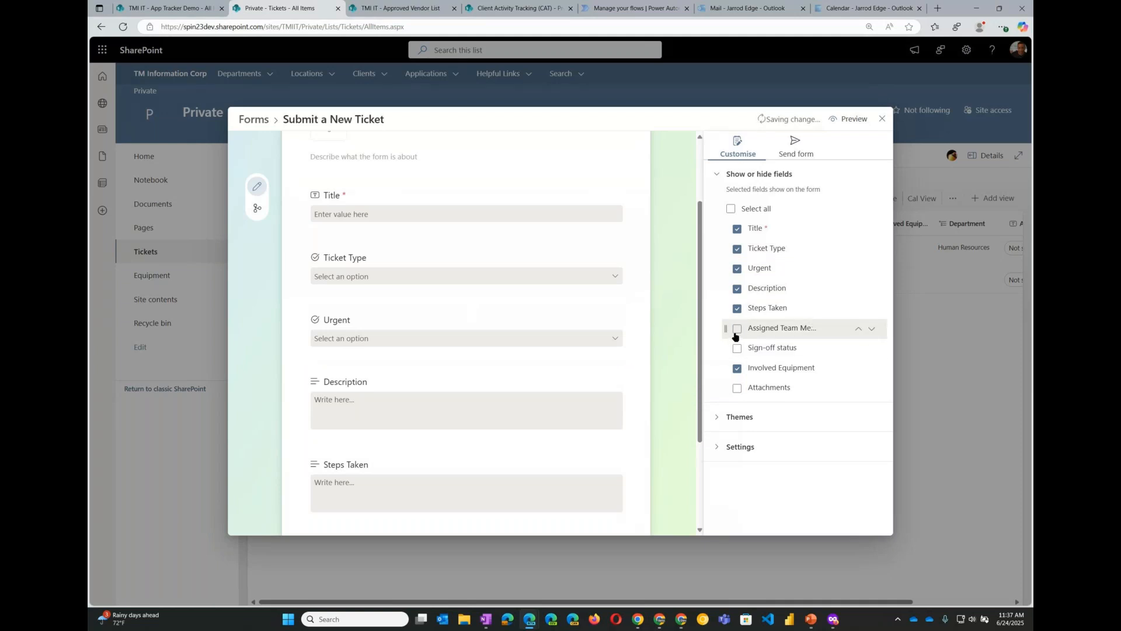
click(737, 330)
click(738, 330)
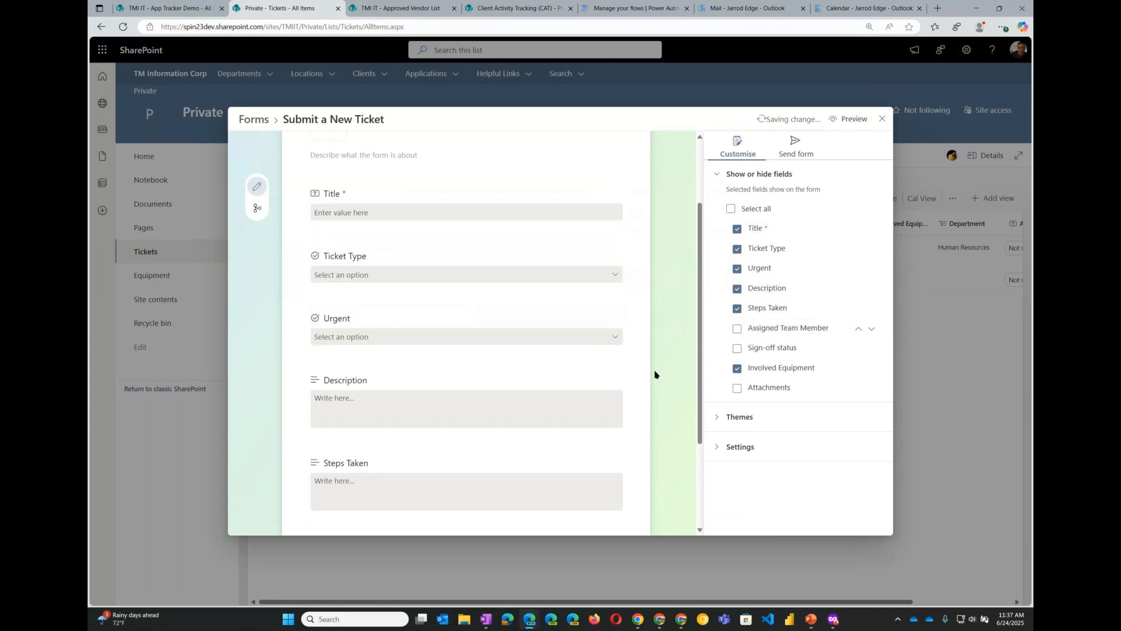
- Review the remaining form fields and open the Branching view to inspect each question's Go to settings
scroll(656, 370, down, 2)
scroll(655, 375, down, 1)
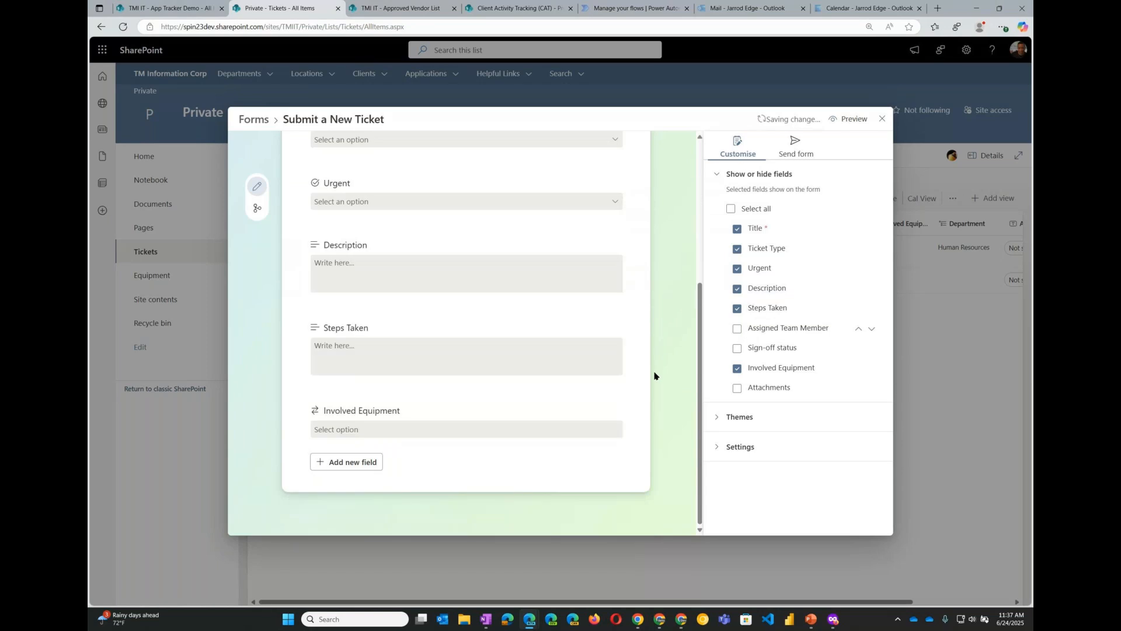
click(358, 464)
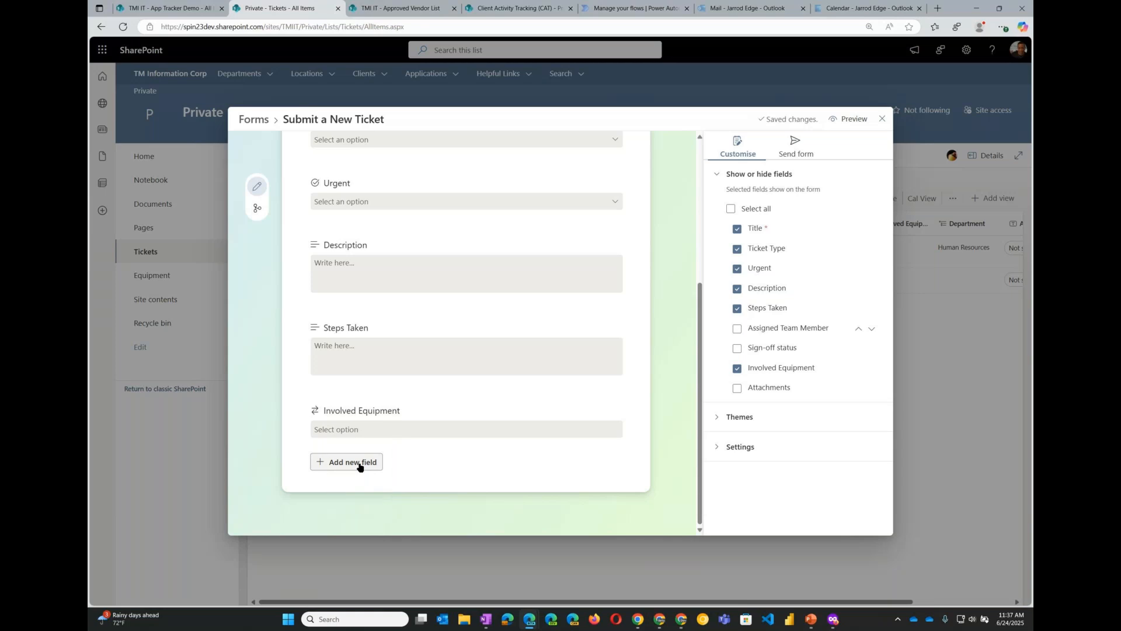
scroll(426, 426, up, 4)
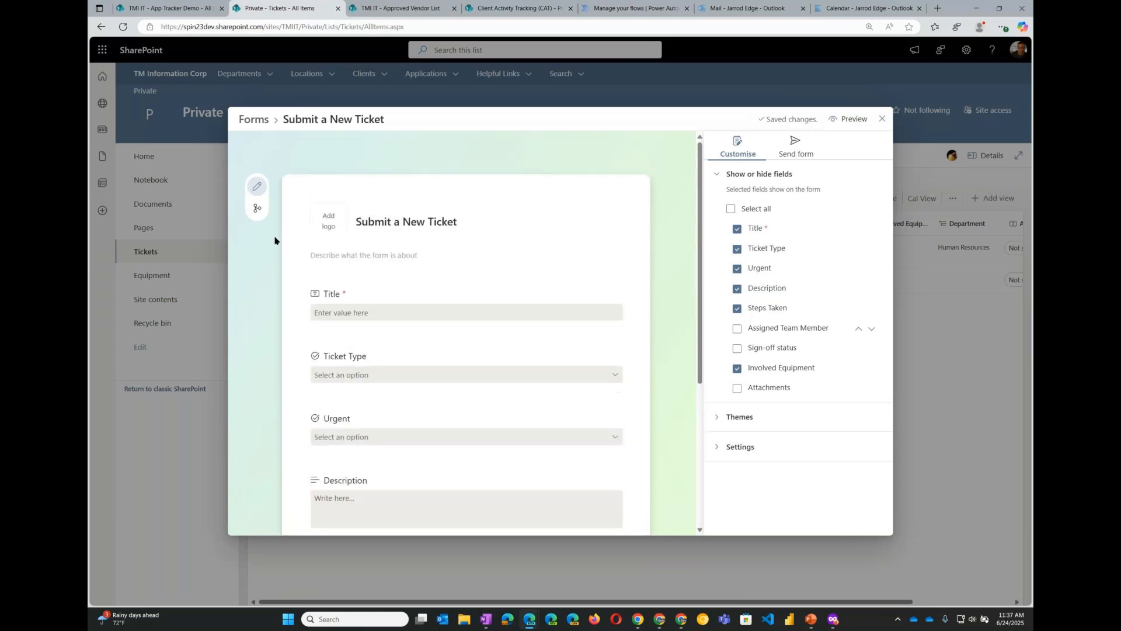
click(257, 208)
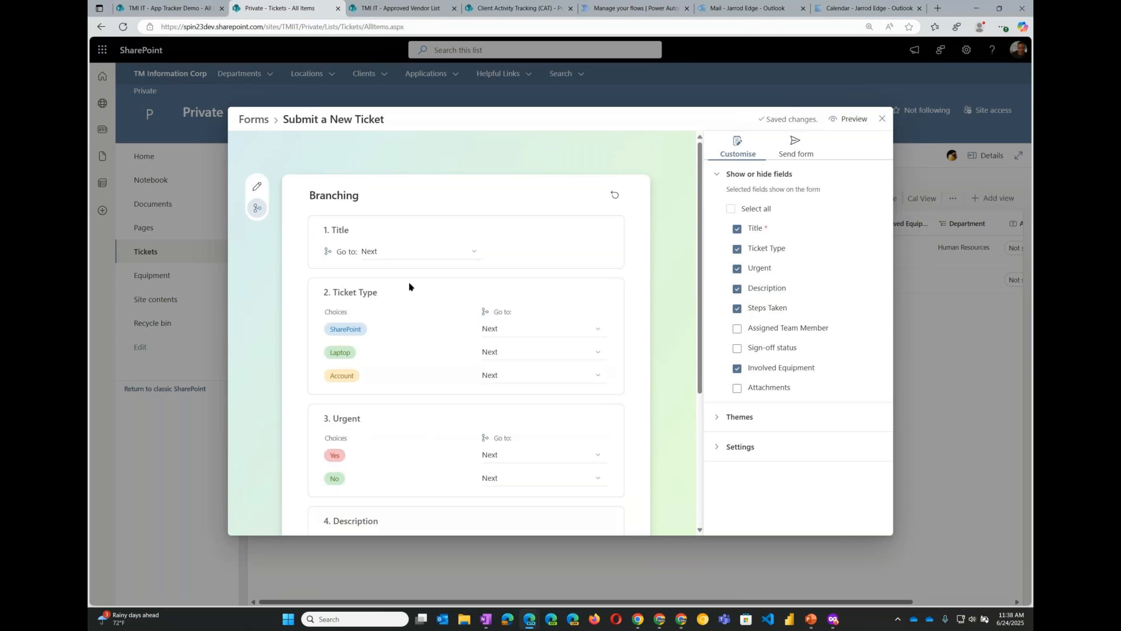
scroll(467, 411, down, 1)
scroll(466, 411, down, 3)
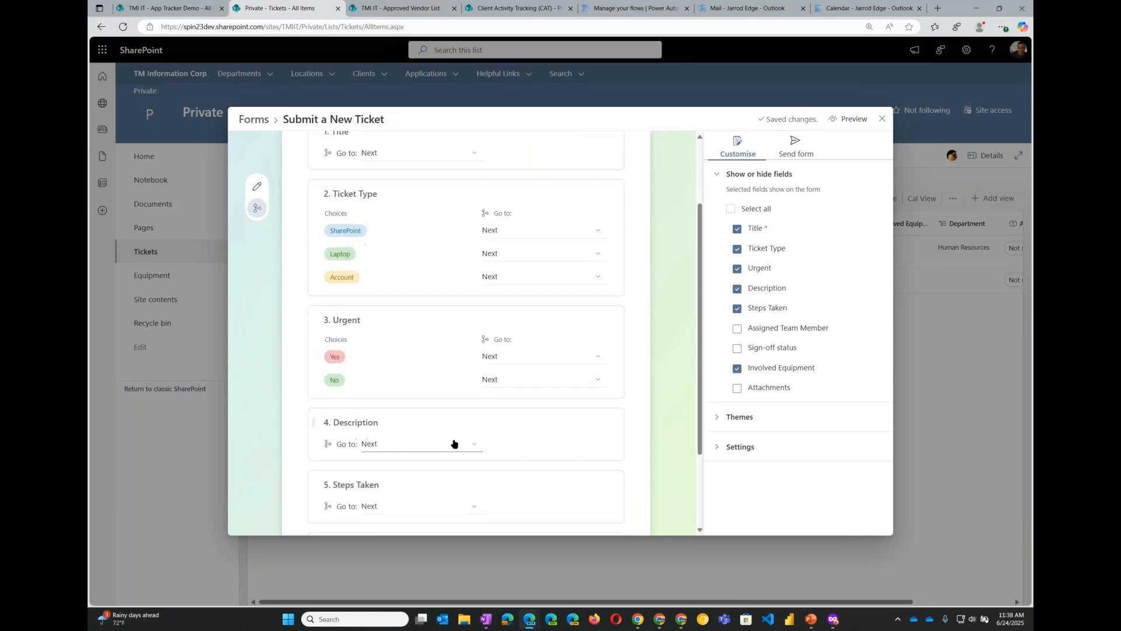
scroll(455, 441, up, 4)
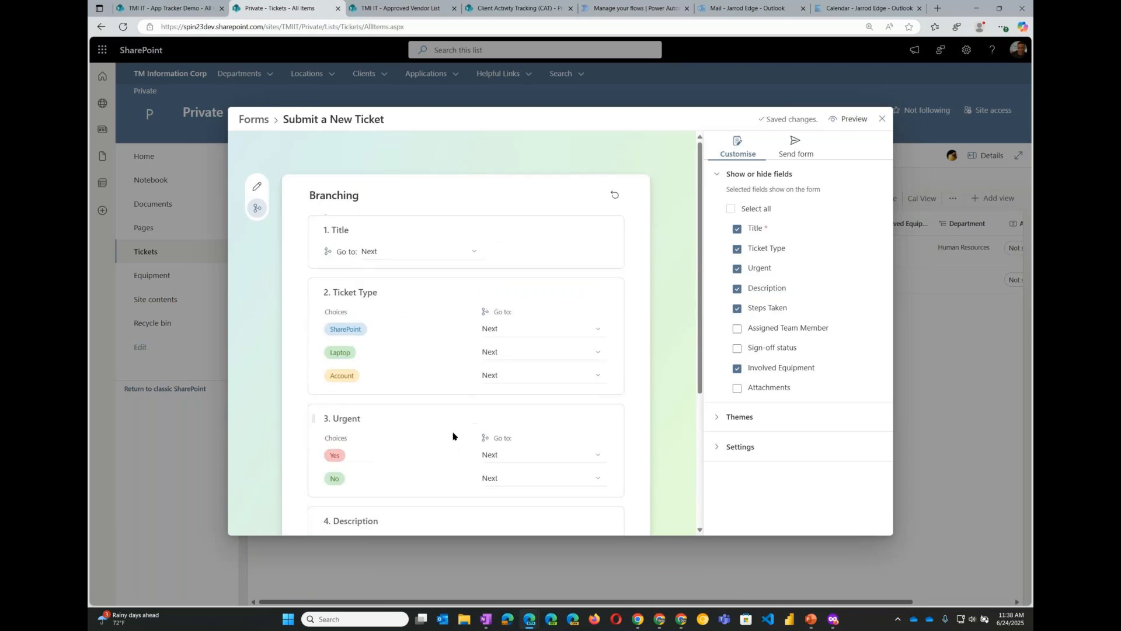
scroll(427, 331, down, 1)
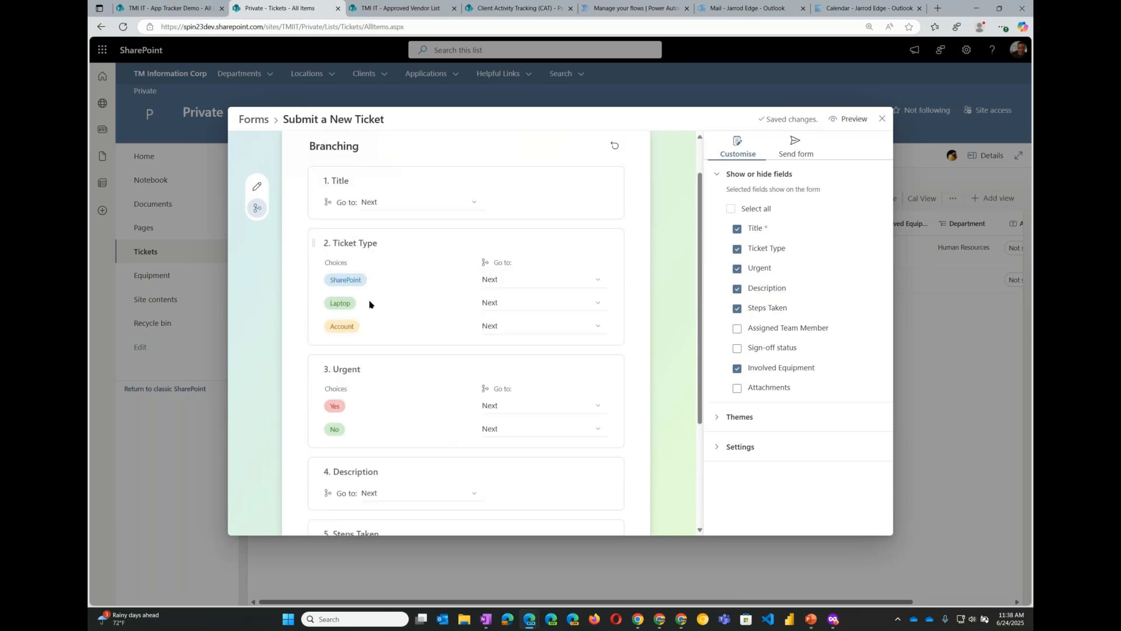
- Inspect the Go to destination options for the SharePoint and Account ticket type choices
key(ctrl)
key(ctrl)
click(600, 284)
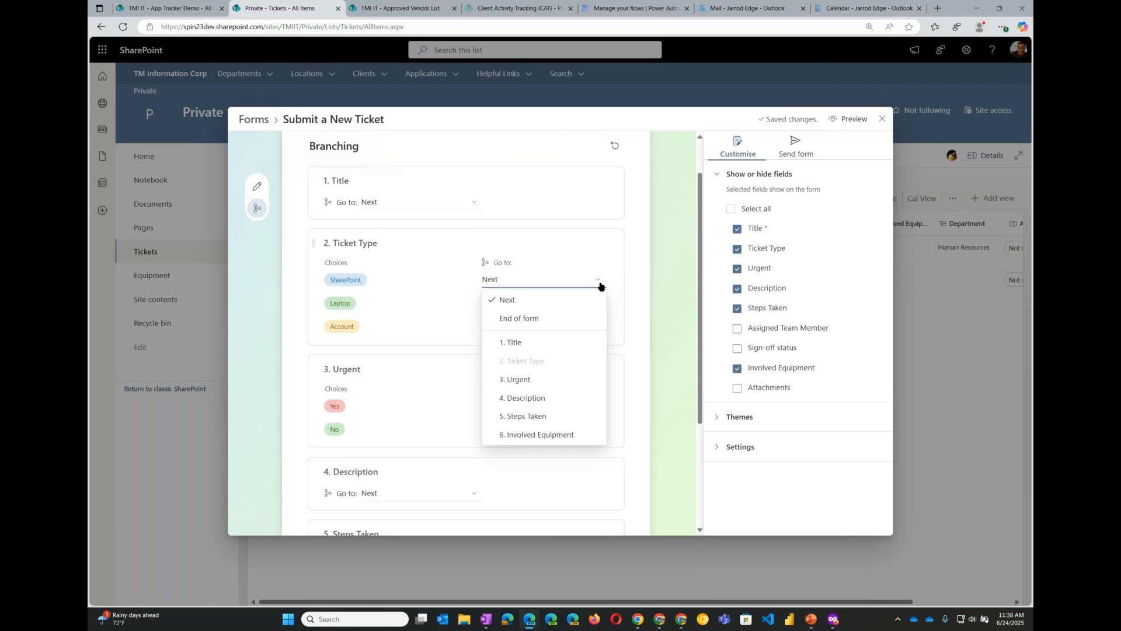
click(599, 284)
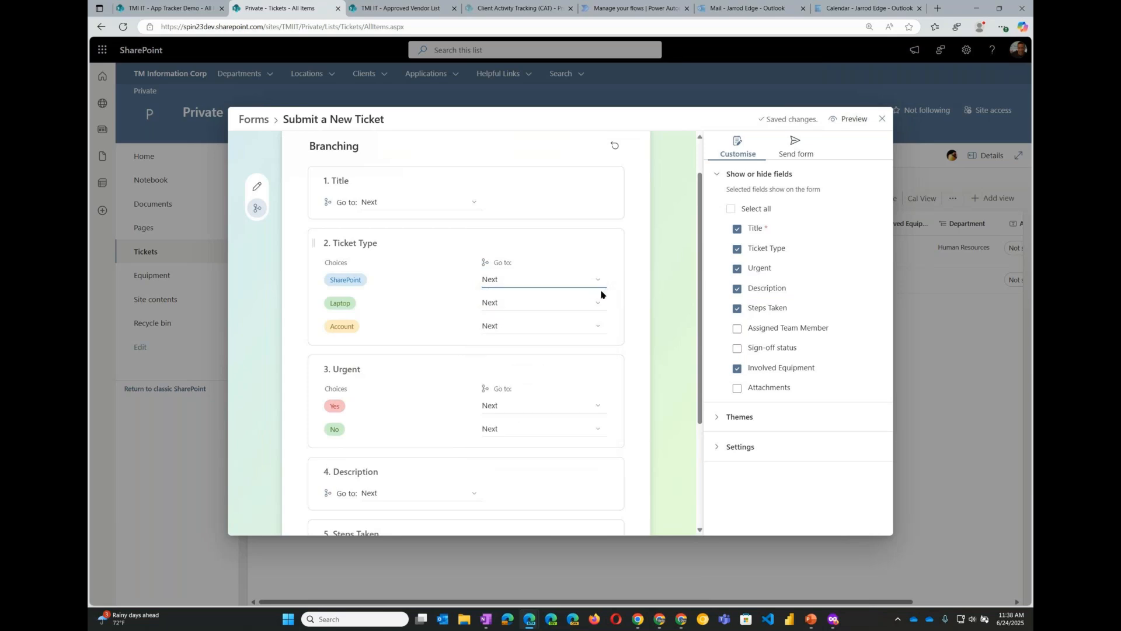
click(600, 329)
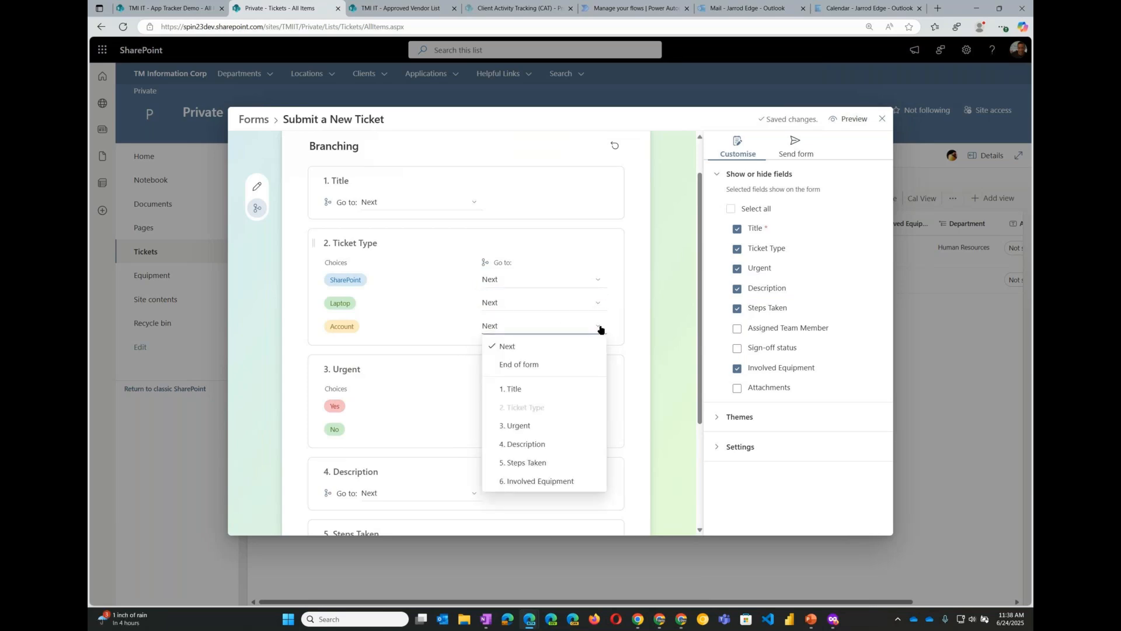
click(600, 329)
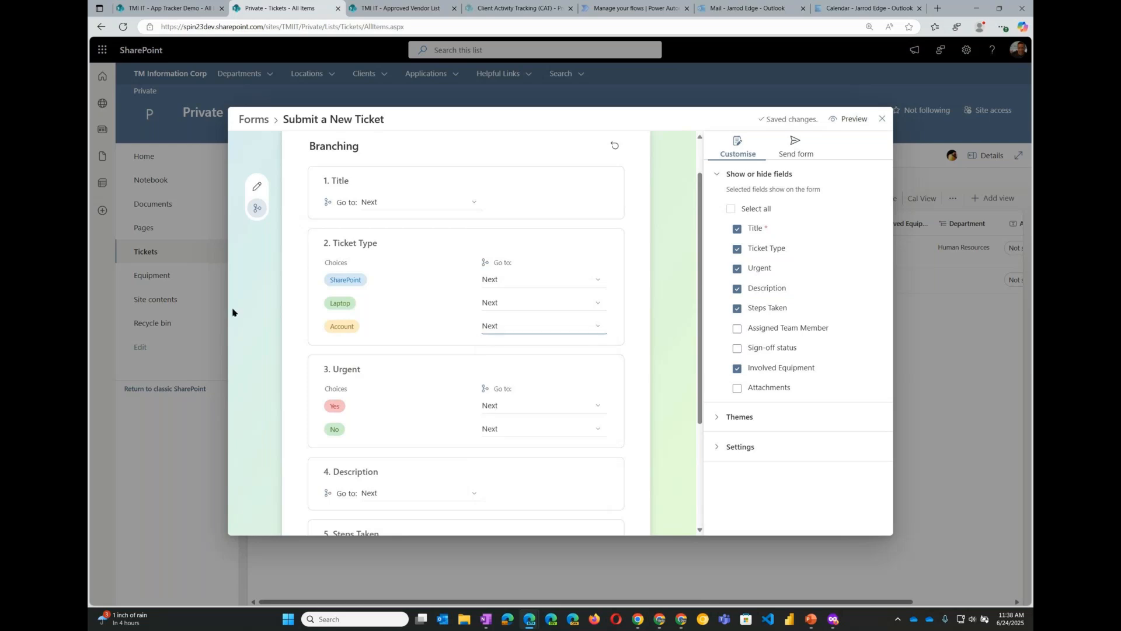
- Return to the form editor and review the fields down to Involved Equipment
click(255, 187)
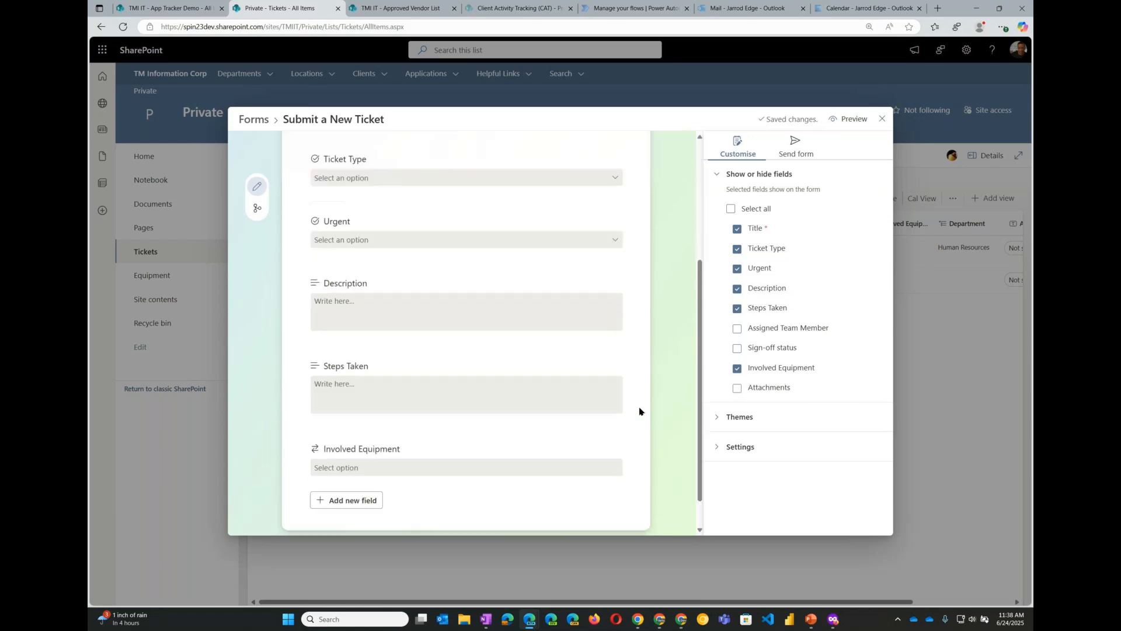
scroll(641, 408, down, 4)
key(ctrl)
key(ctrl)
key(ctrl)
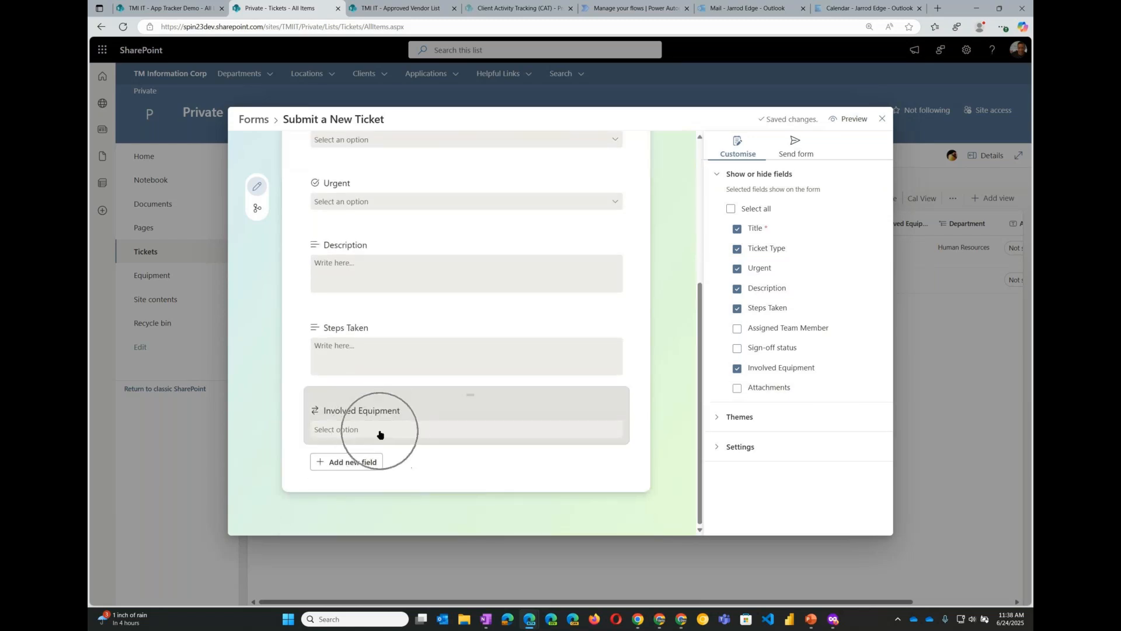
key(ctrl)
key(ctrl)
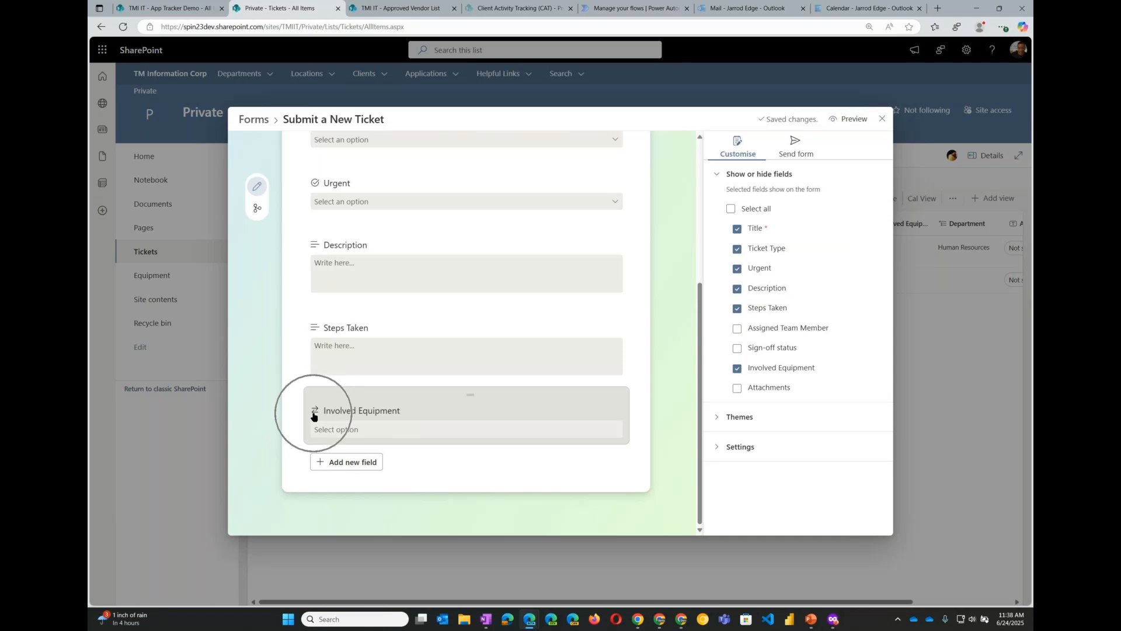
key(ctrl)
key(ctrl)
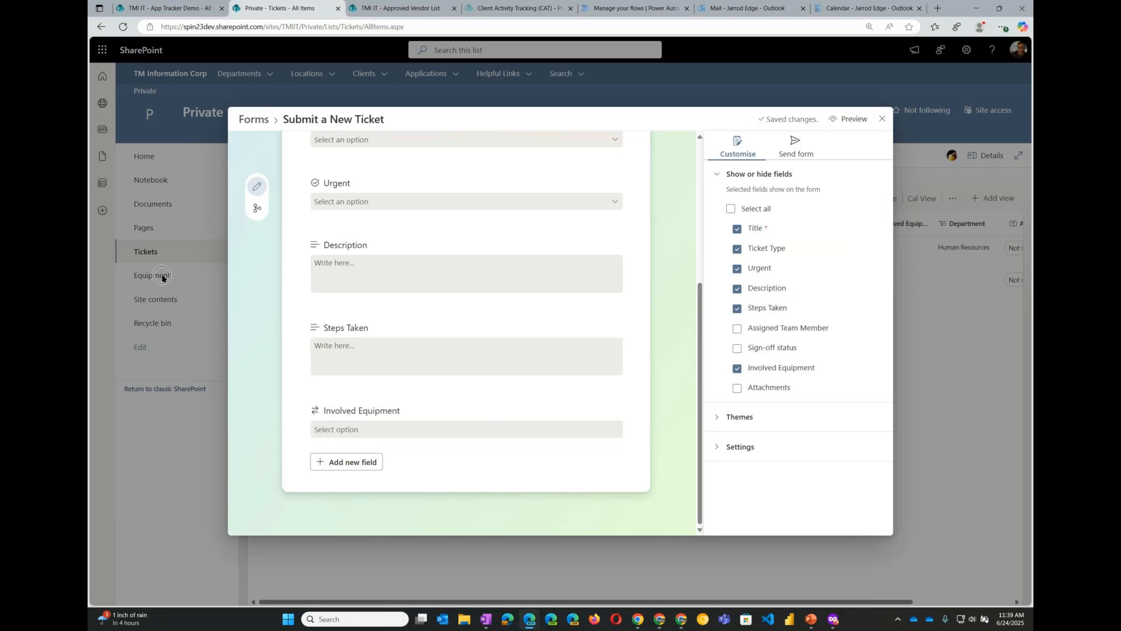
- Apply the third (blue-purple) theme to the Submit a New Ticket form
click(155, 256)
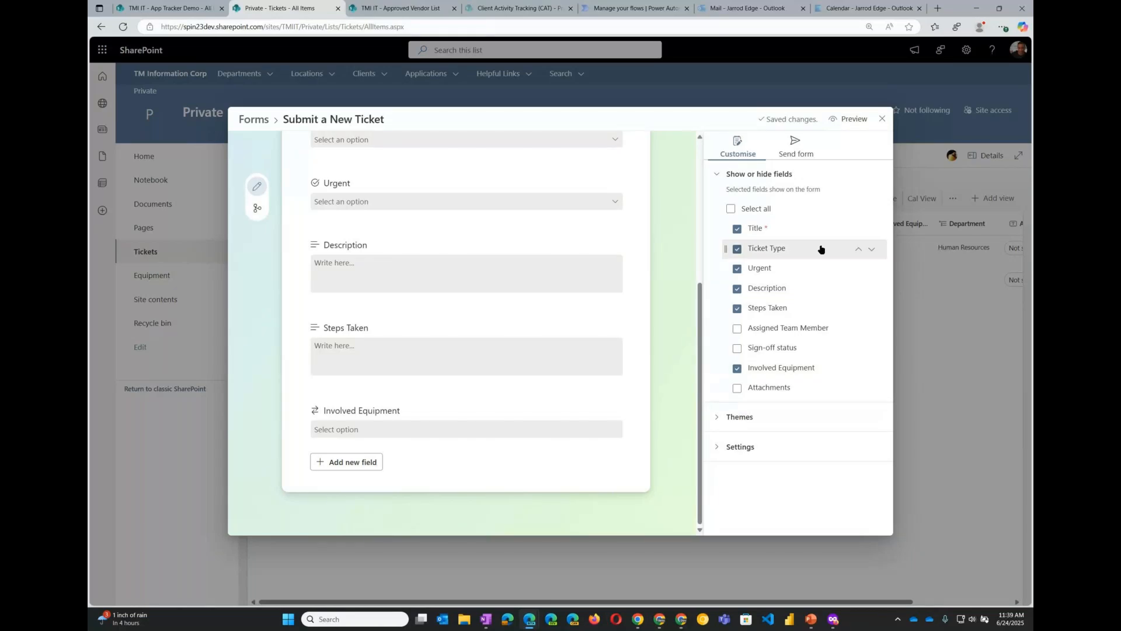
click(783, 417)
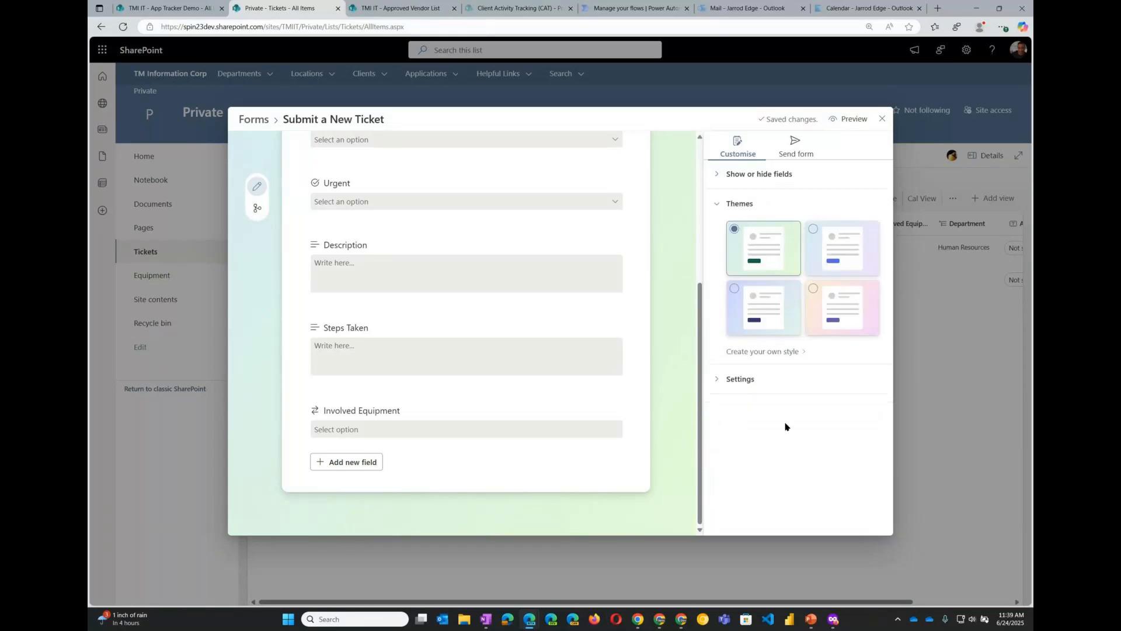
click(775, 322)
click(839, 314)
click(790, 266)
click(771, 318)
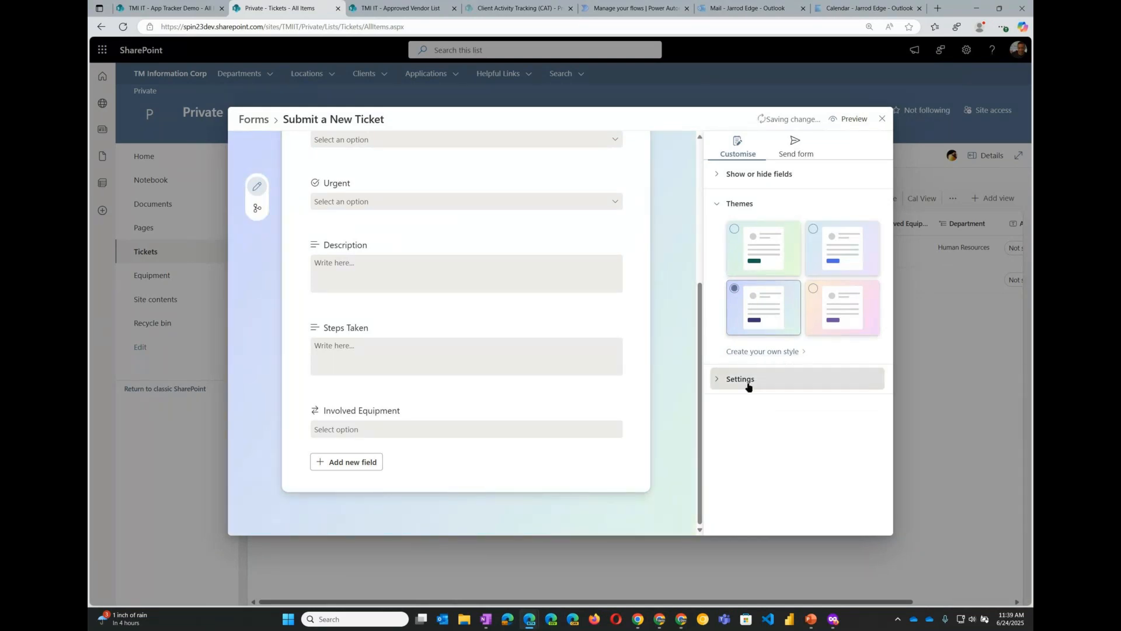
- In form settings, turn on Notify me and extend the submission message with "Thanks so much!!!!!!!!"
click(717, 382)
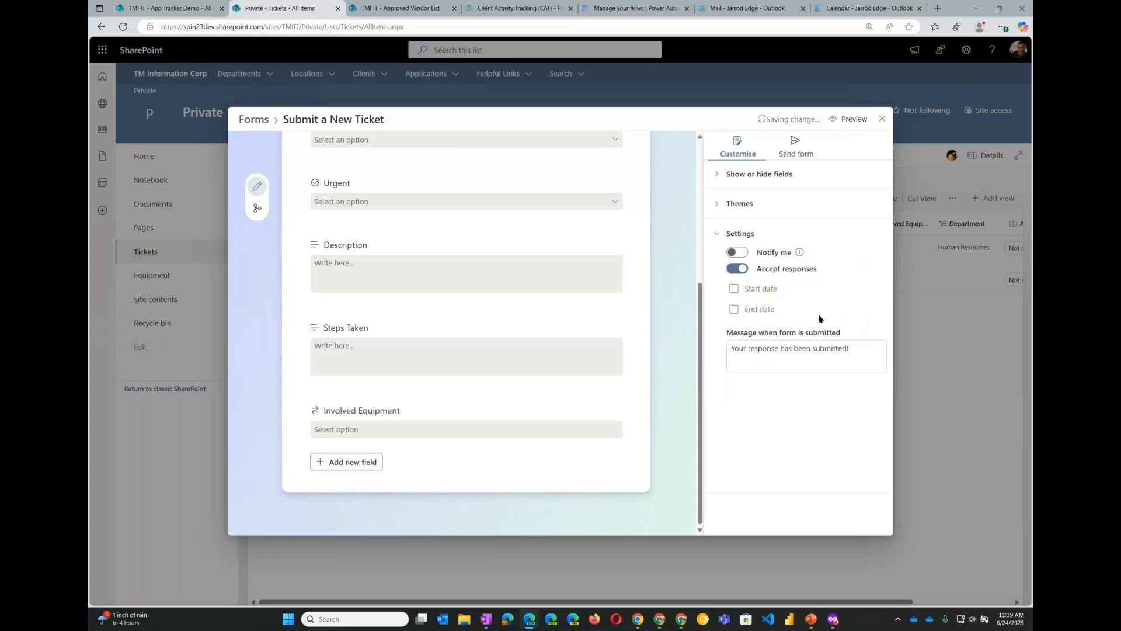
mouse_move(801, 258)
click(763, 254)
click(857, 356)
text(Th)
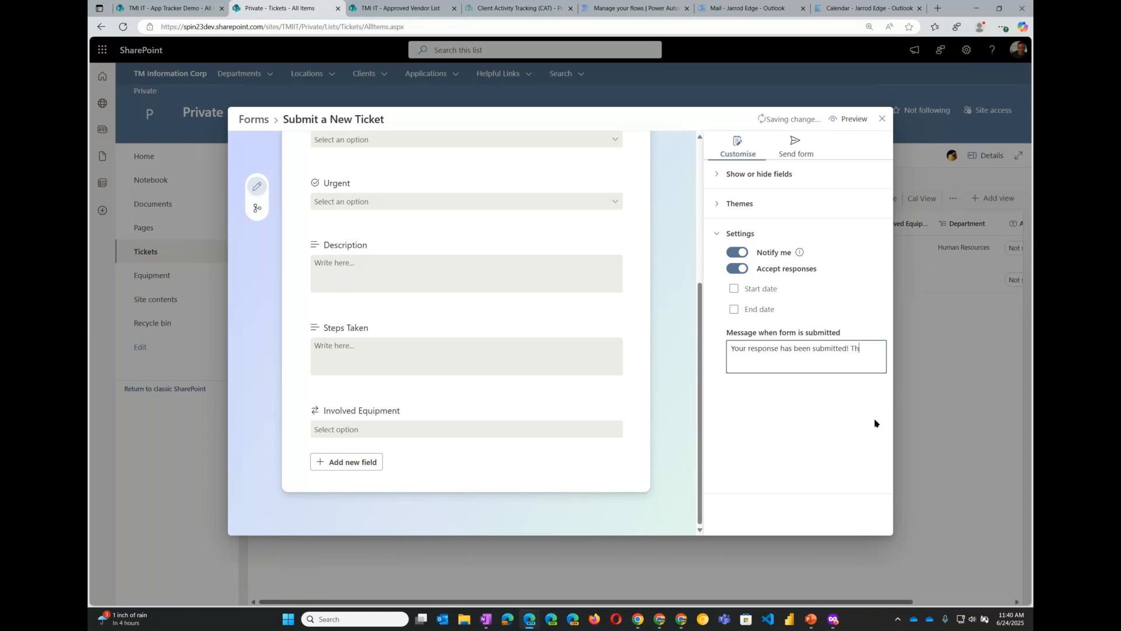
text(anks so much!!!!!!!!)
click(831, 422)
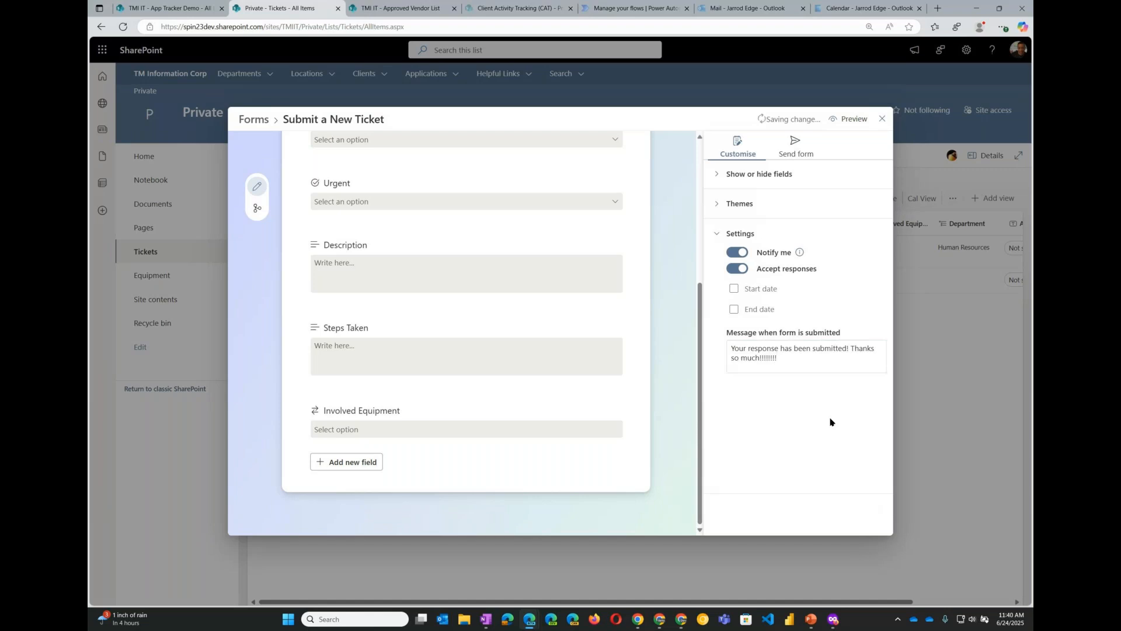
- Copy the form's sharing link for people in spin23dev, then return to customising
click(791, 150)
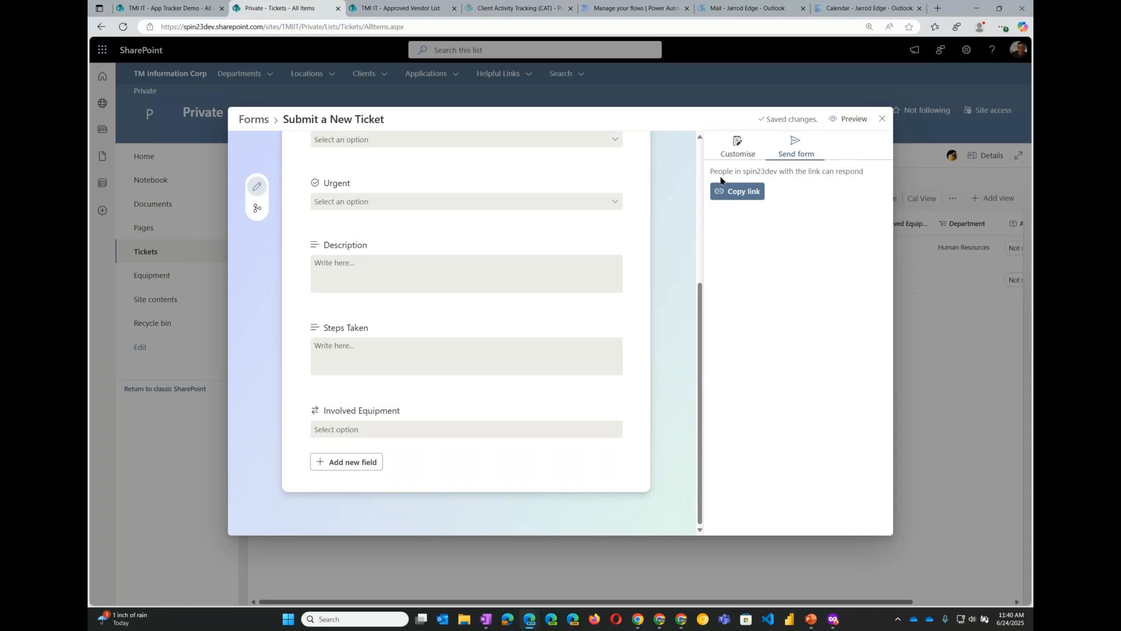
click(839, 174)
click(750, 190)
scroll(654, 328, up, 4)
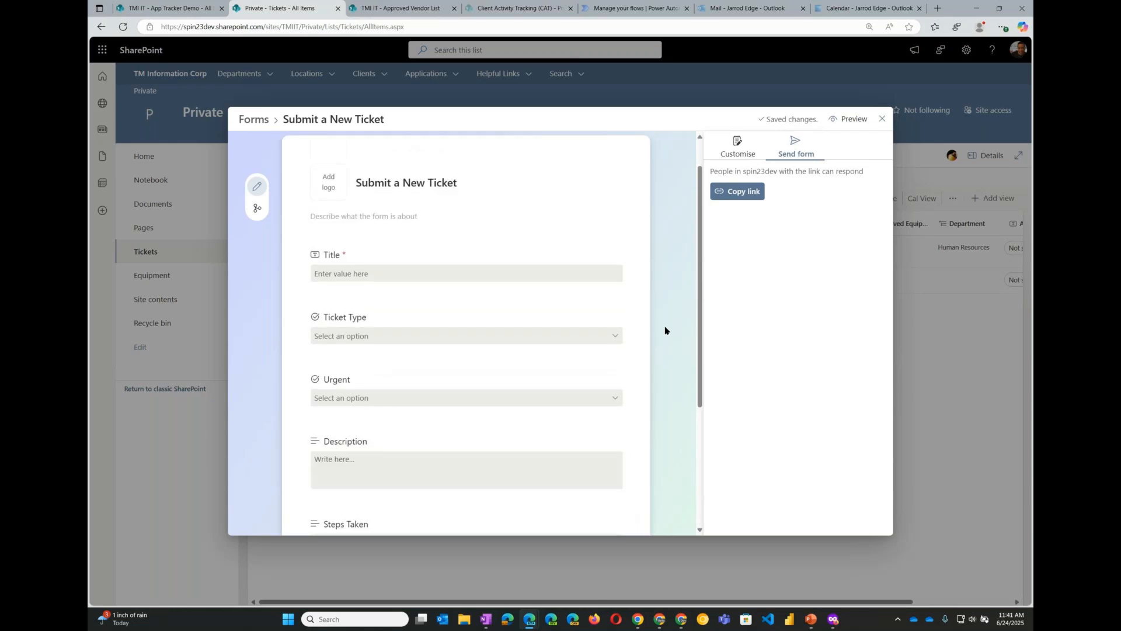
scroll(666, 329, down, 3)
scroll(669, 321, up, 4)
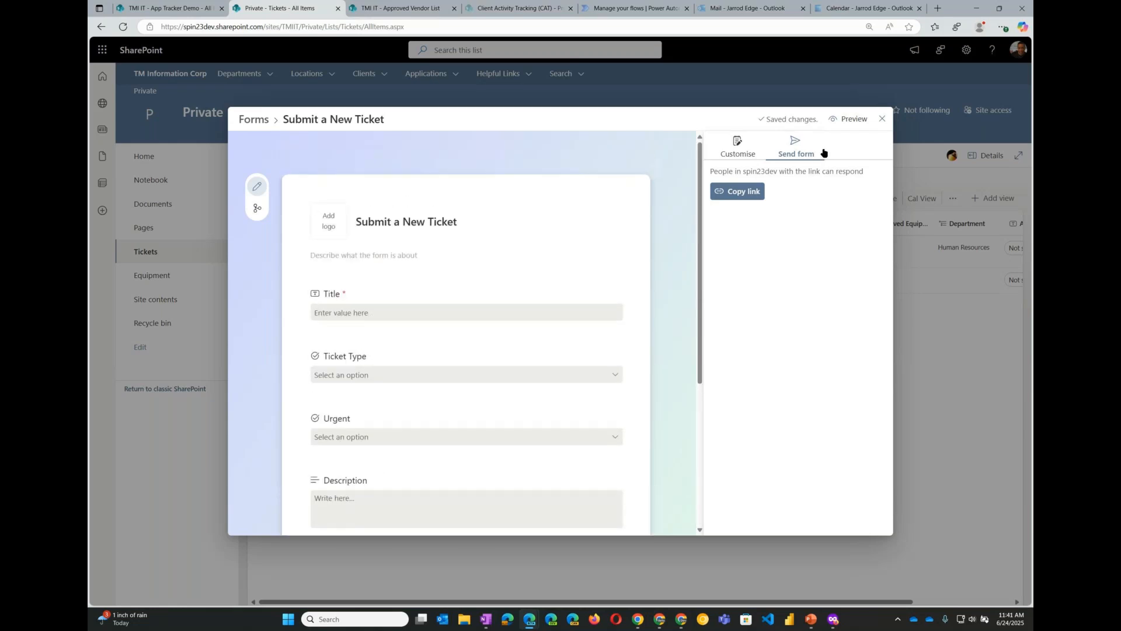
click(738, 149)
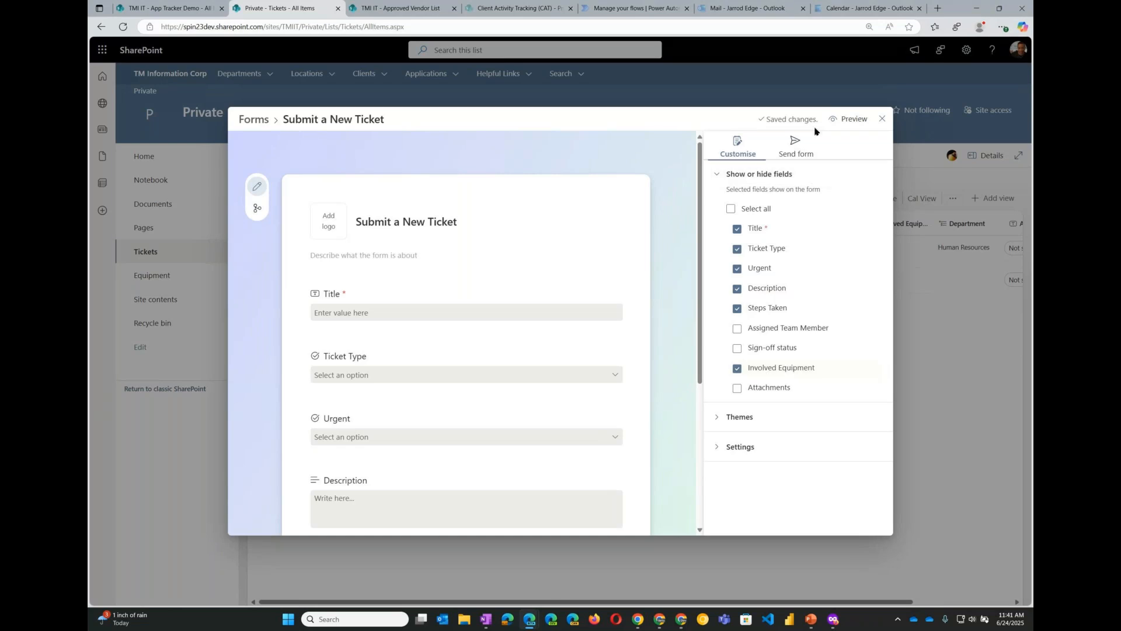
- Preview the form, scrolling through its fields and opening the Involved Equipment options
click(853, 118)
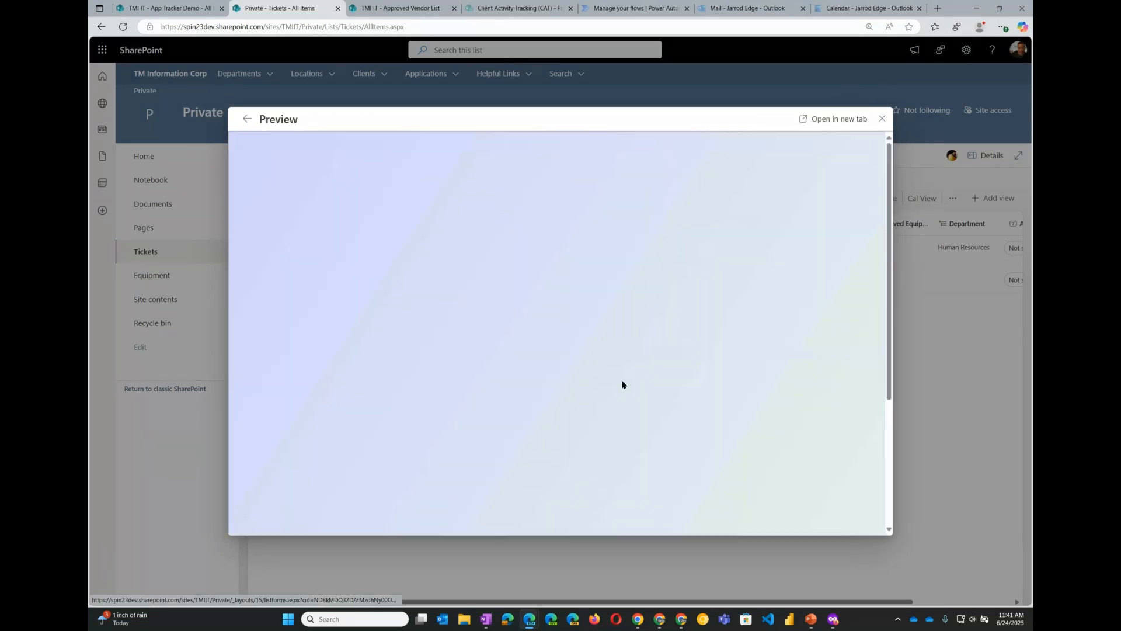
scroll(623, 384, down, 2)
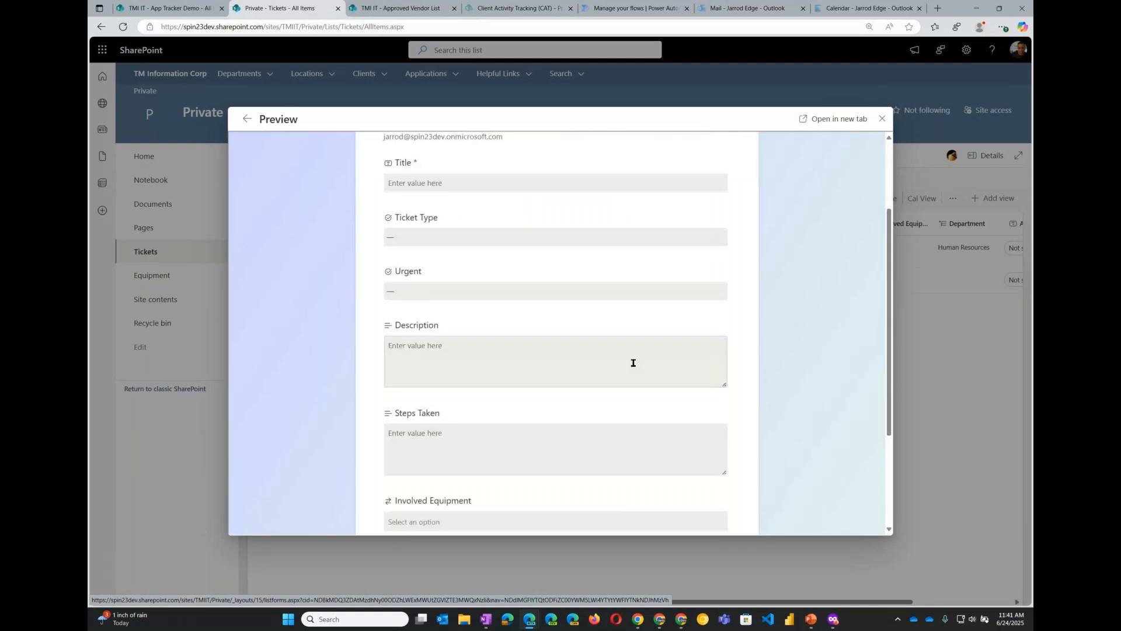
scroll(633, 363, down, 3)
scroll(579, 395, up, 5)
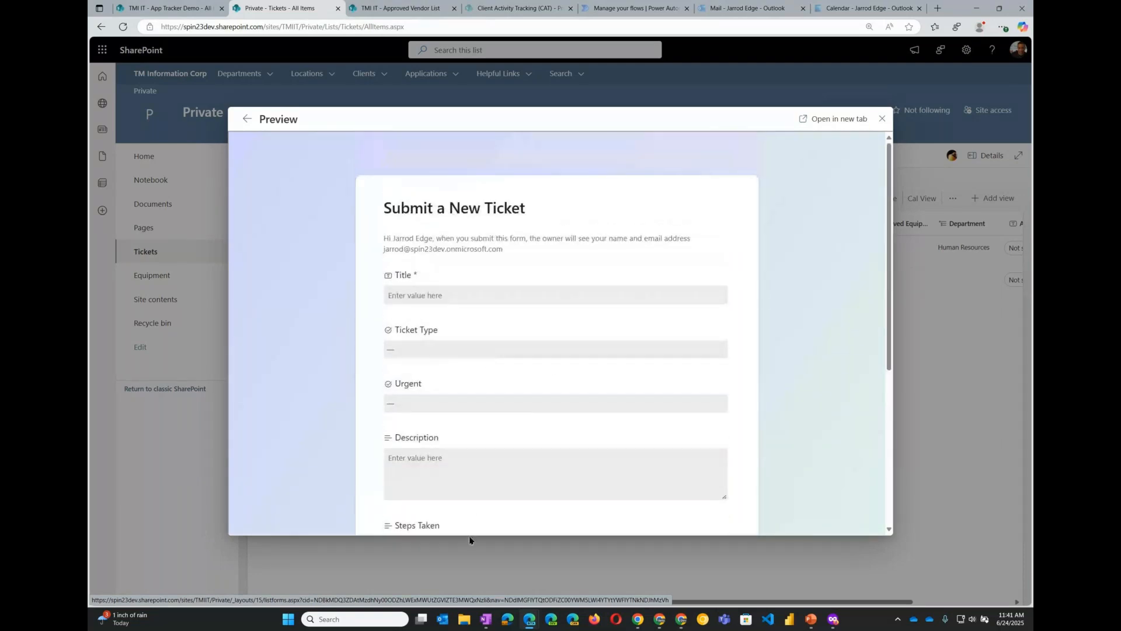
scroll(479, 510, down, 4)
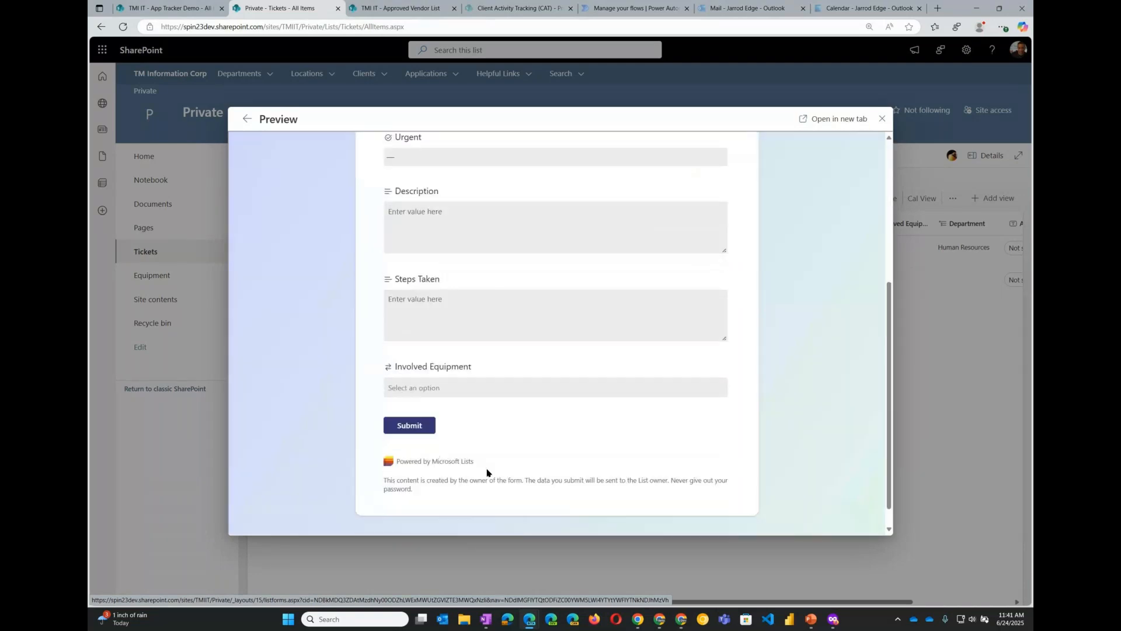
click(455, 390)
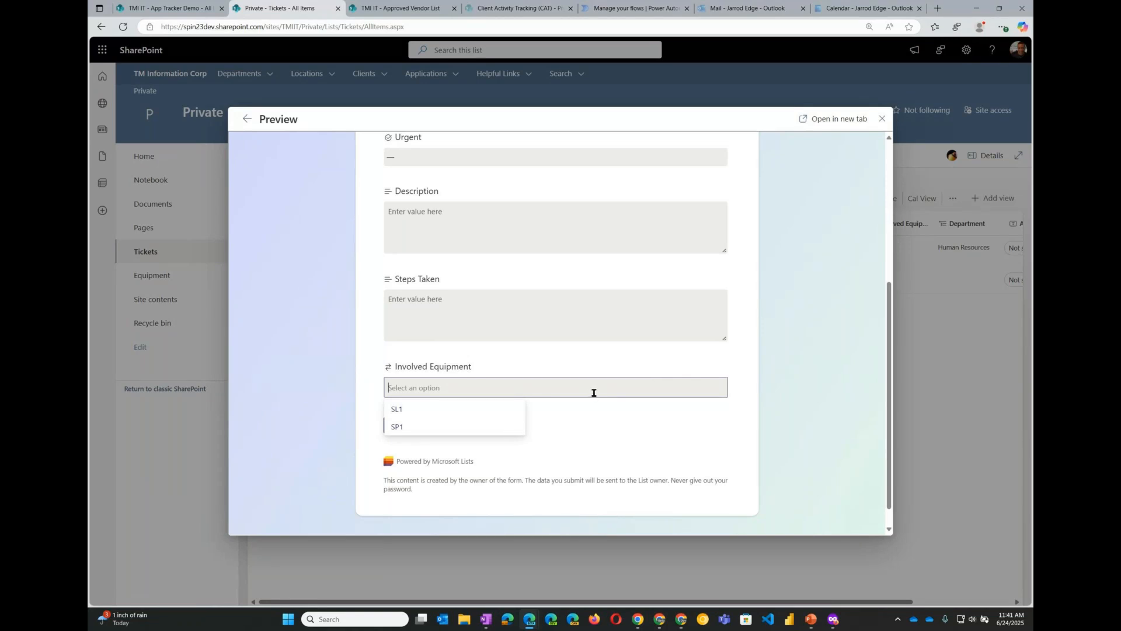
click(601, 416)
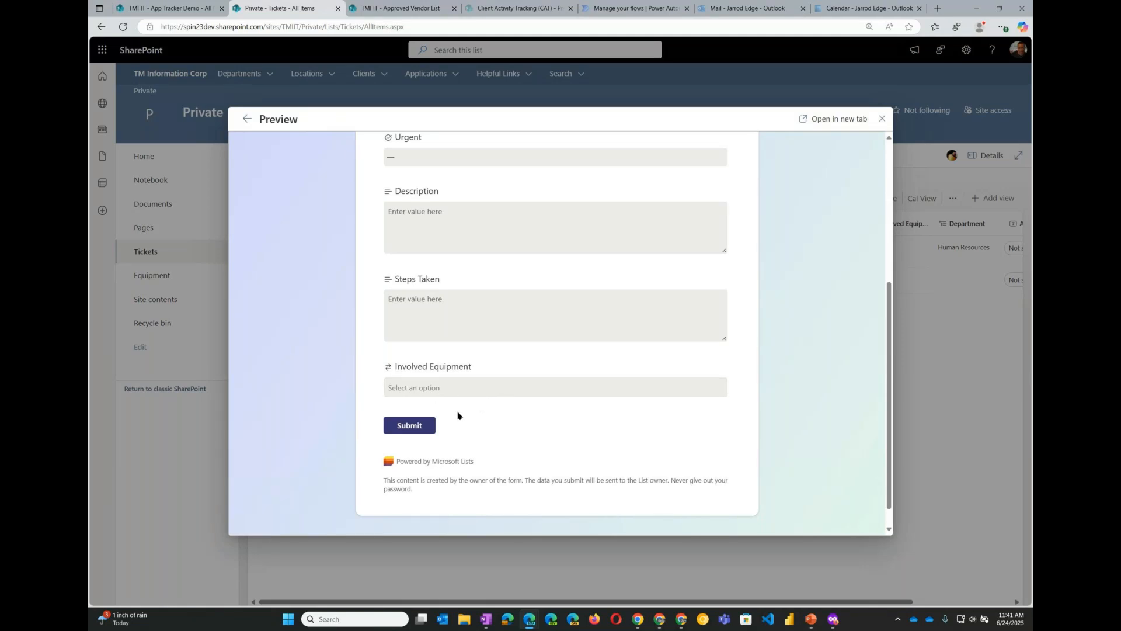
scroll(457, 416, up, 5)
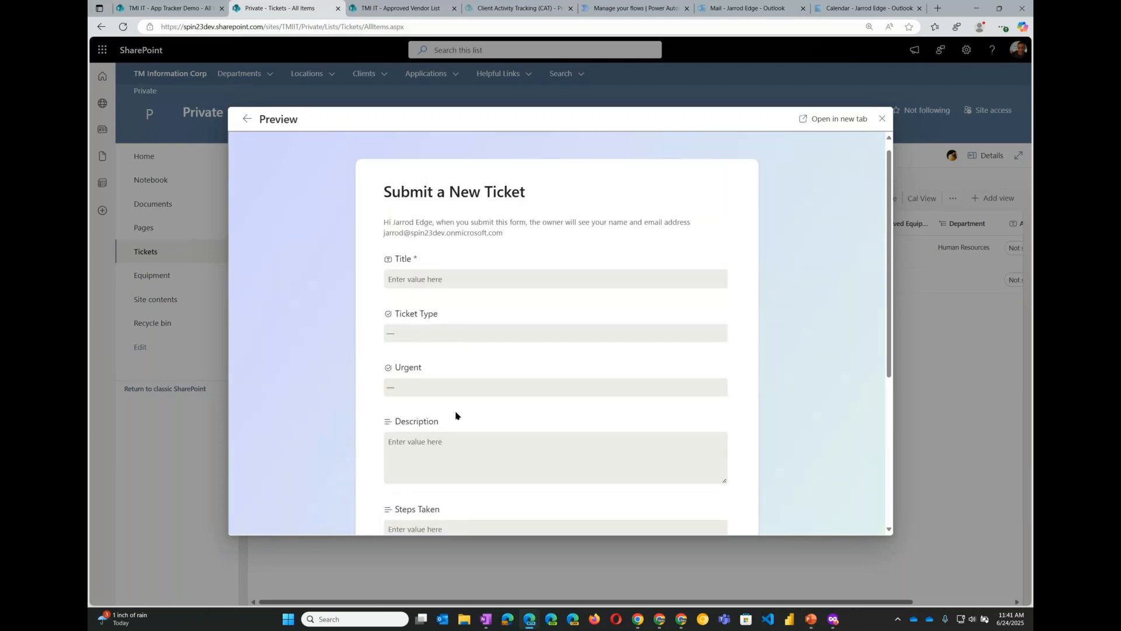
scroll(456, 416, up, 1)
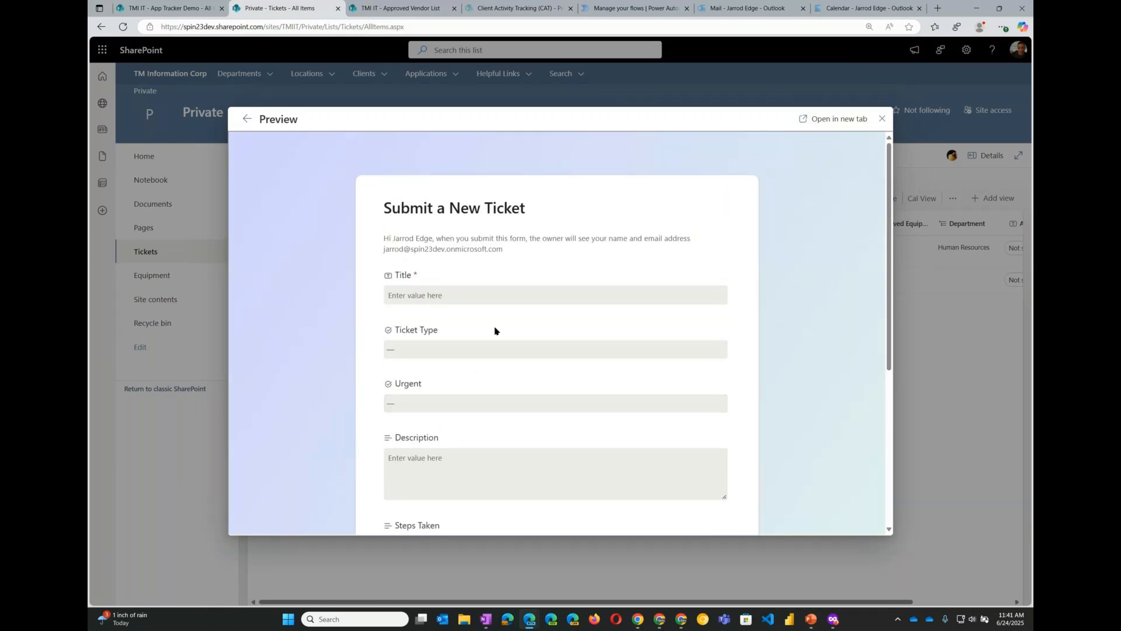
scroll(527, 252, down, 1)
scroll(528, 251, up, 1)
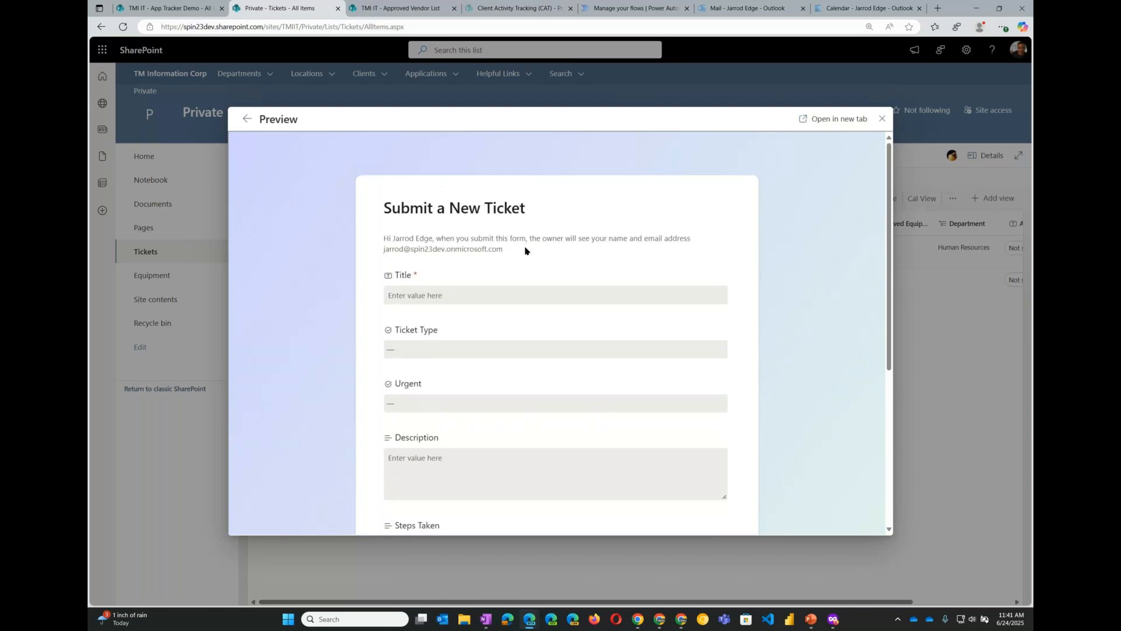
click(249, 119)
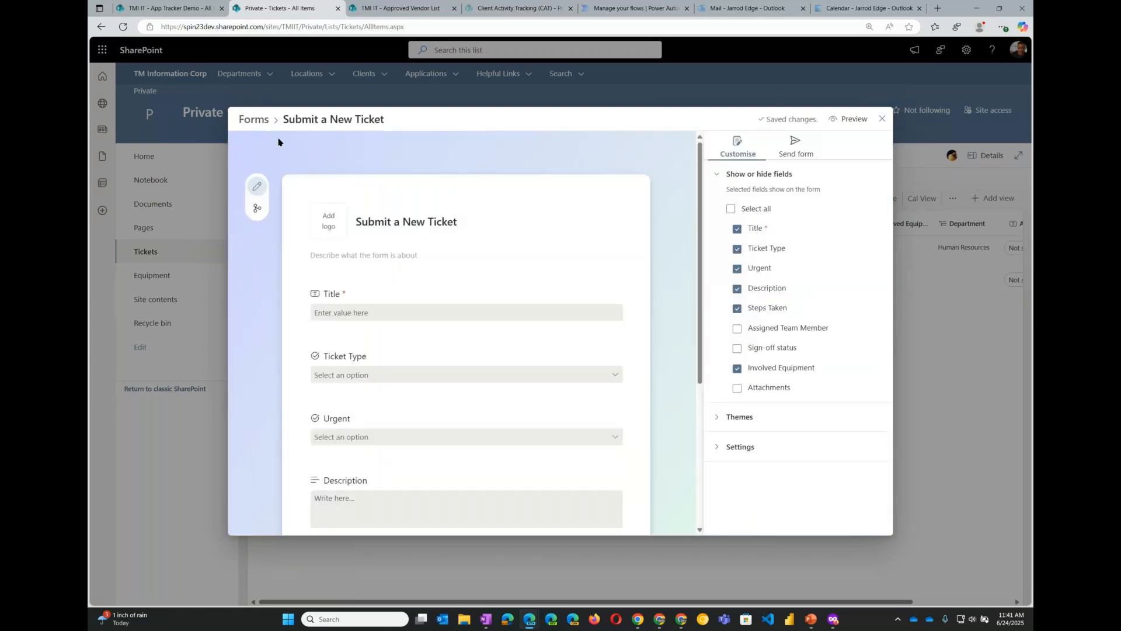
- Hide the Involved Equipment field from the form and close the form editor
click(795, 146)
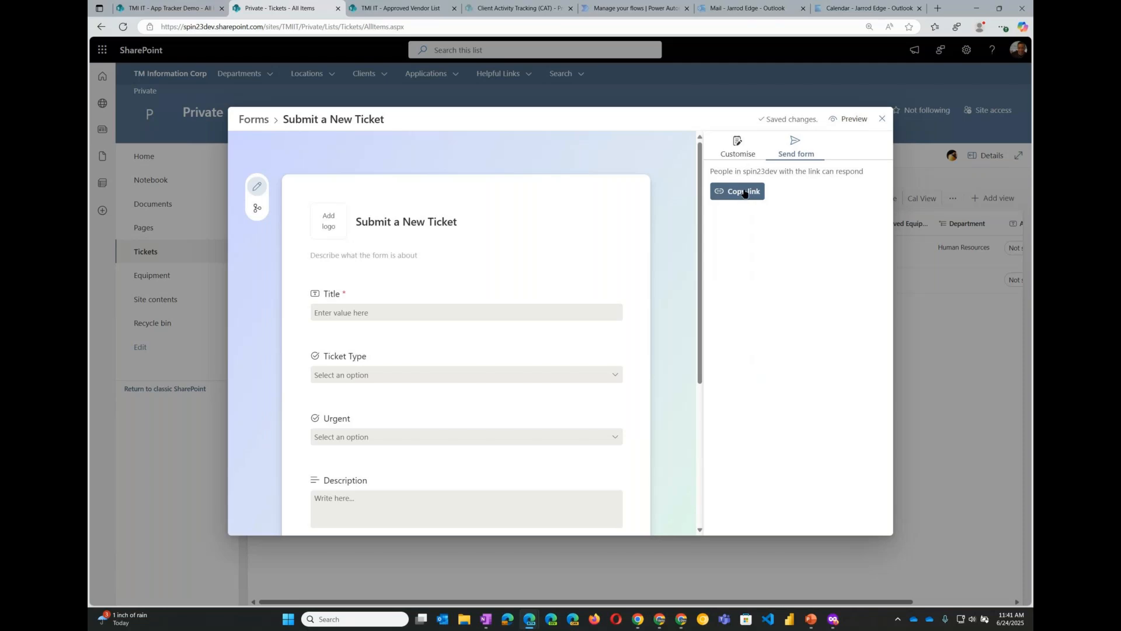
click(742, 147)
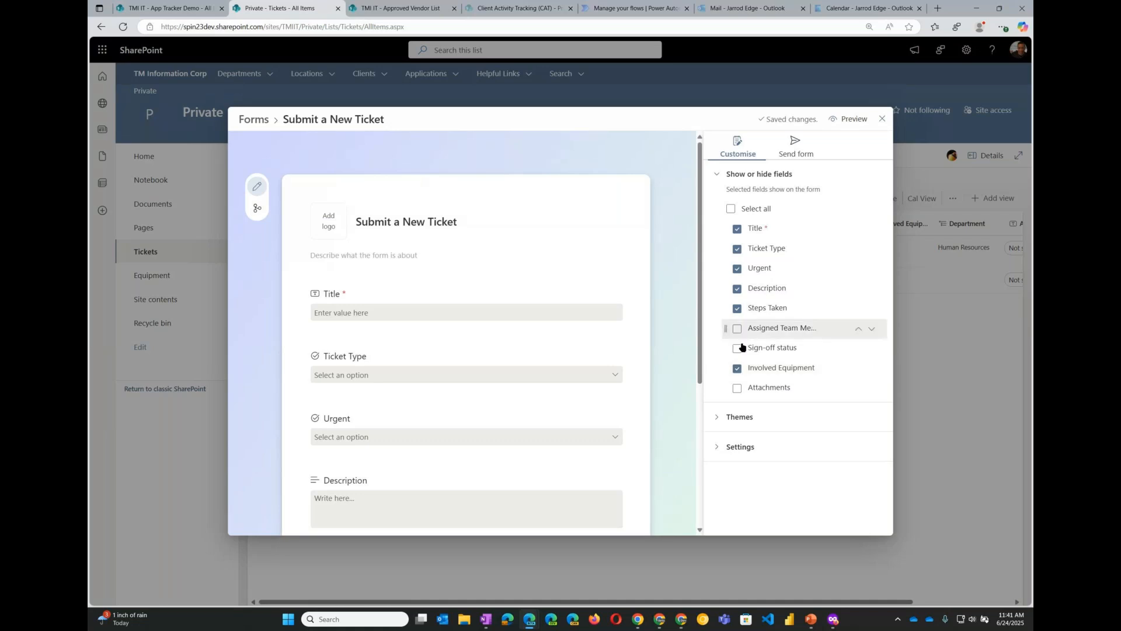
click(738, 369)
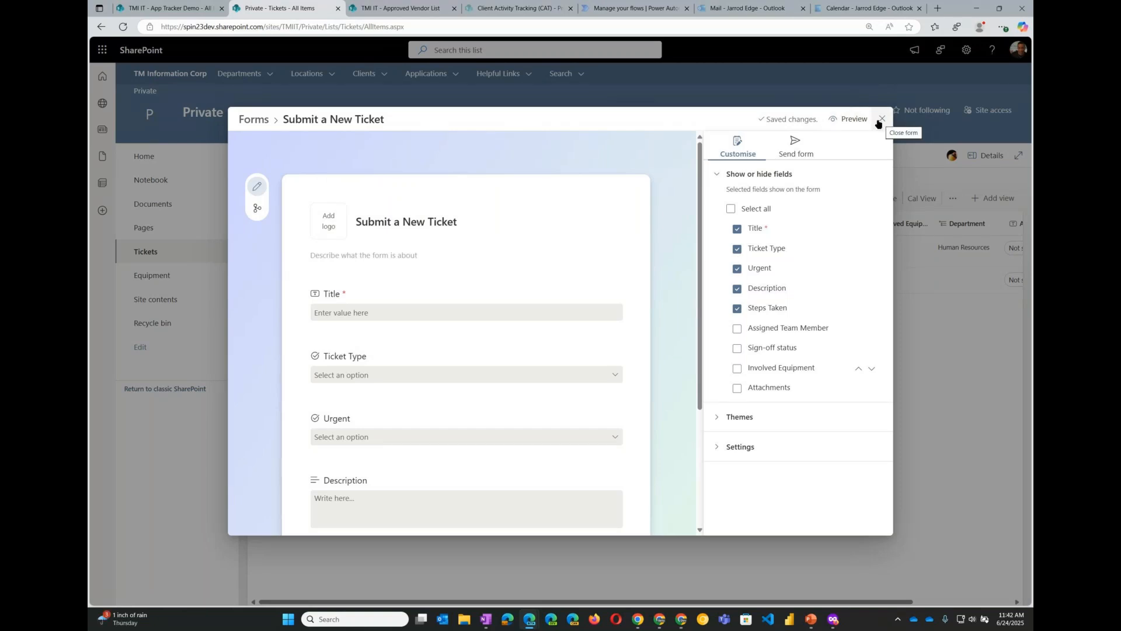
click(254, 123)
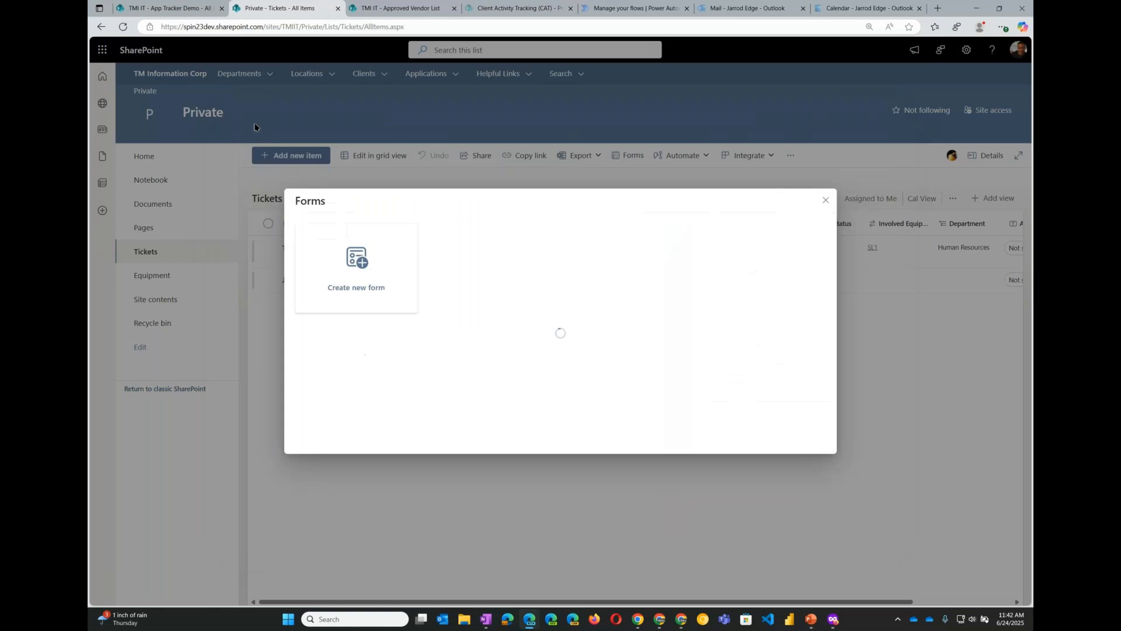
click(826, 202)
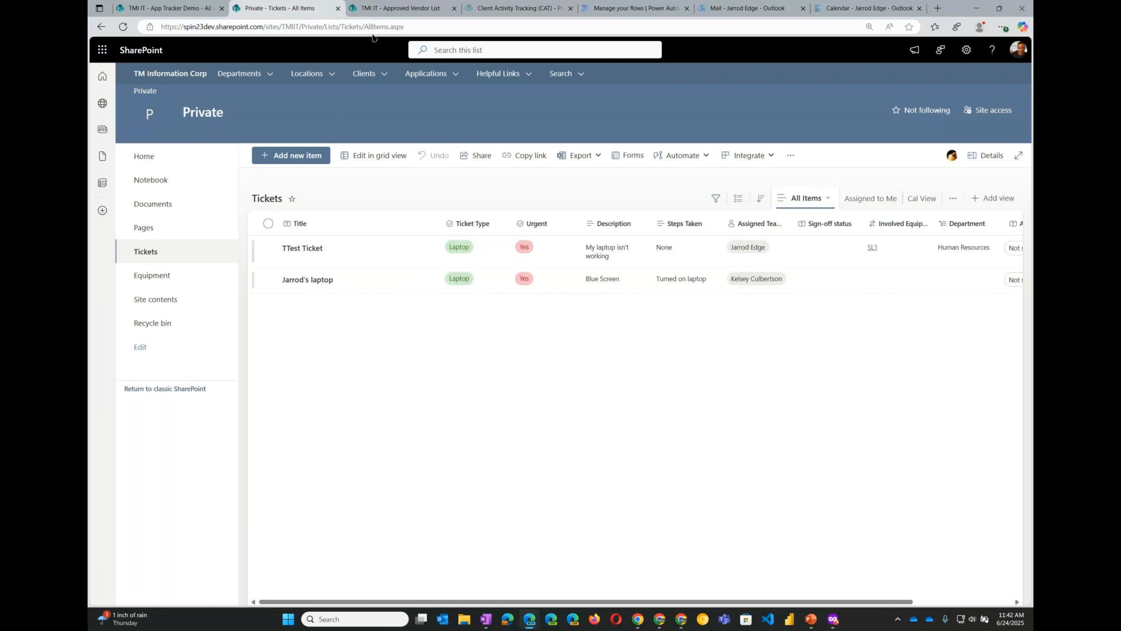
- Switch to the Approved Vendor List tab and compare the Approved Vendors and All Items views
click(397, 11)
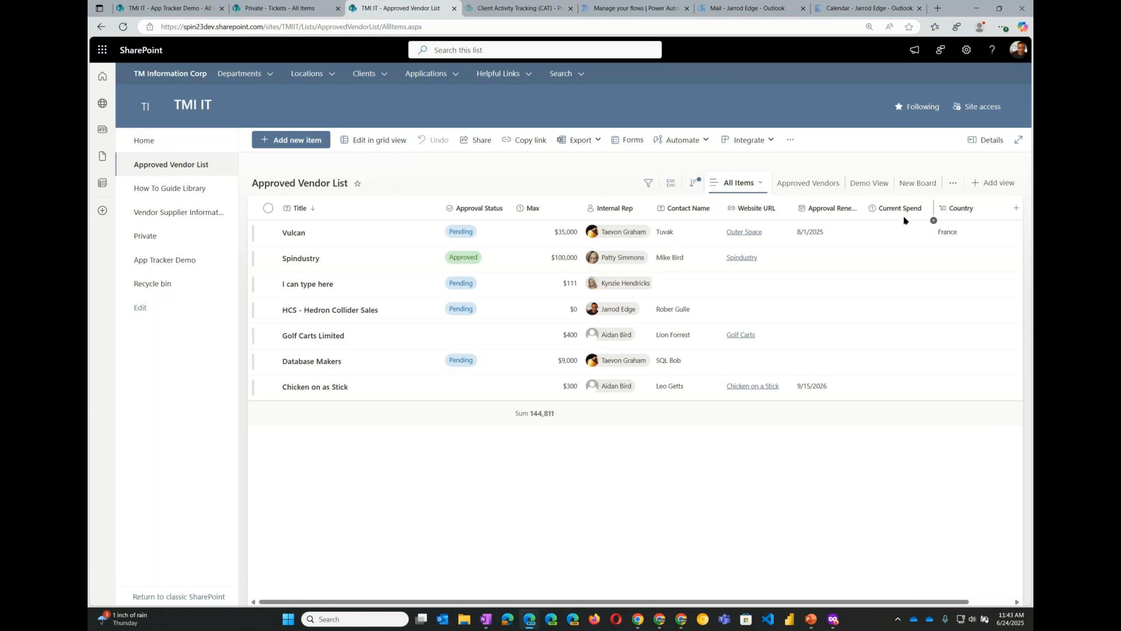
click(819, 186)
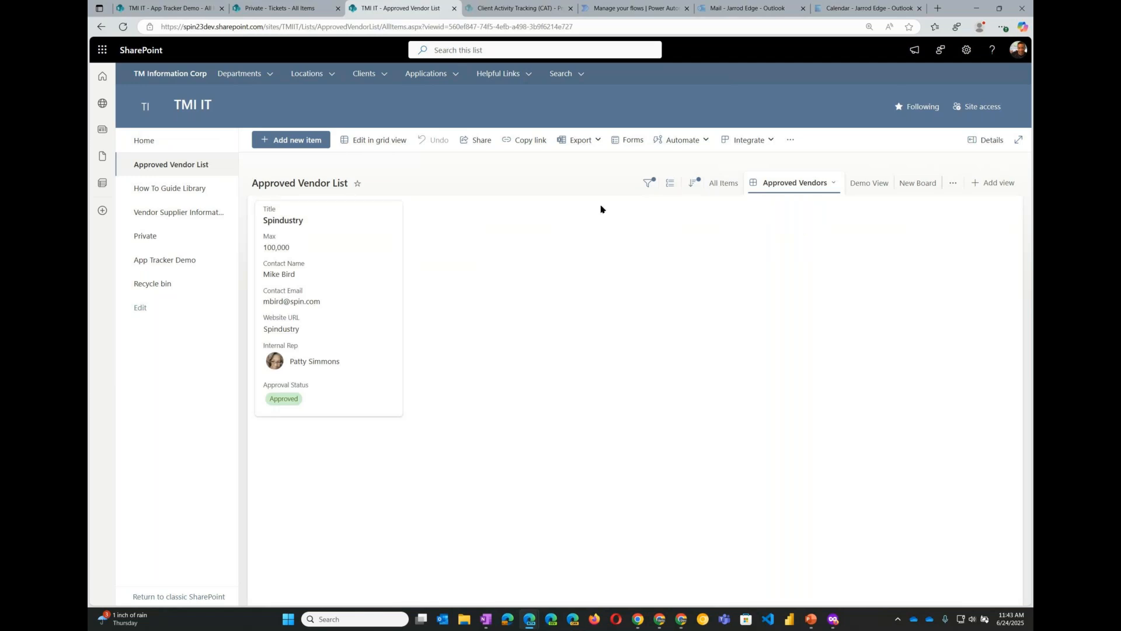
click(723, 184)
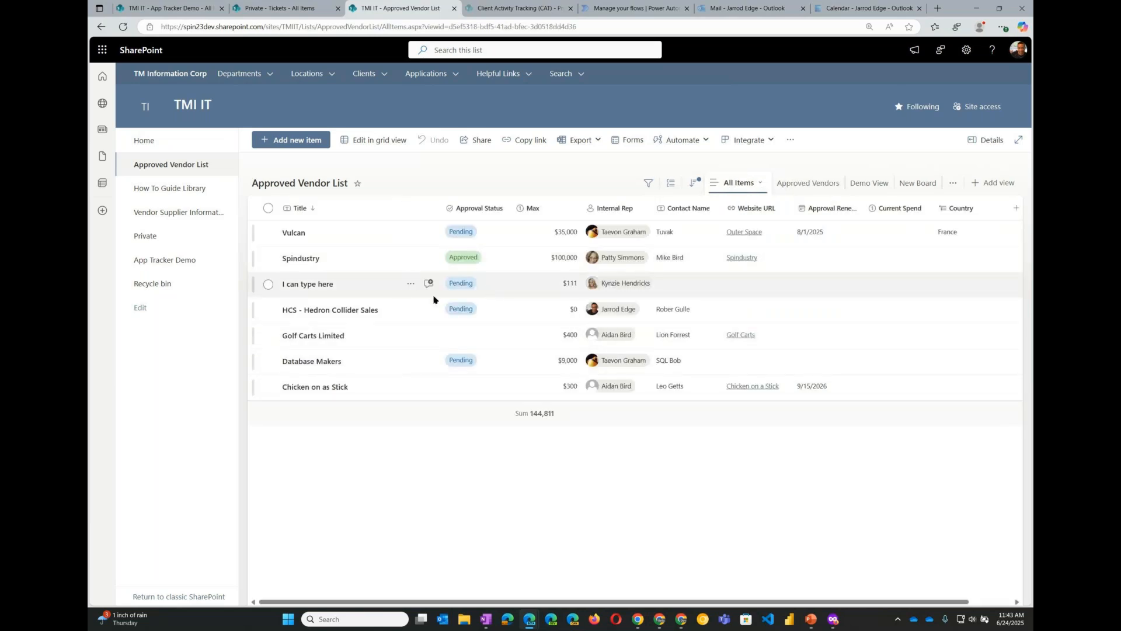
- Set the HCS - Hedron Collider Sales item's Approval Status to Approved and check the Approved Vendors view
click(395, 317)
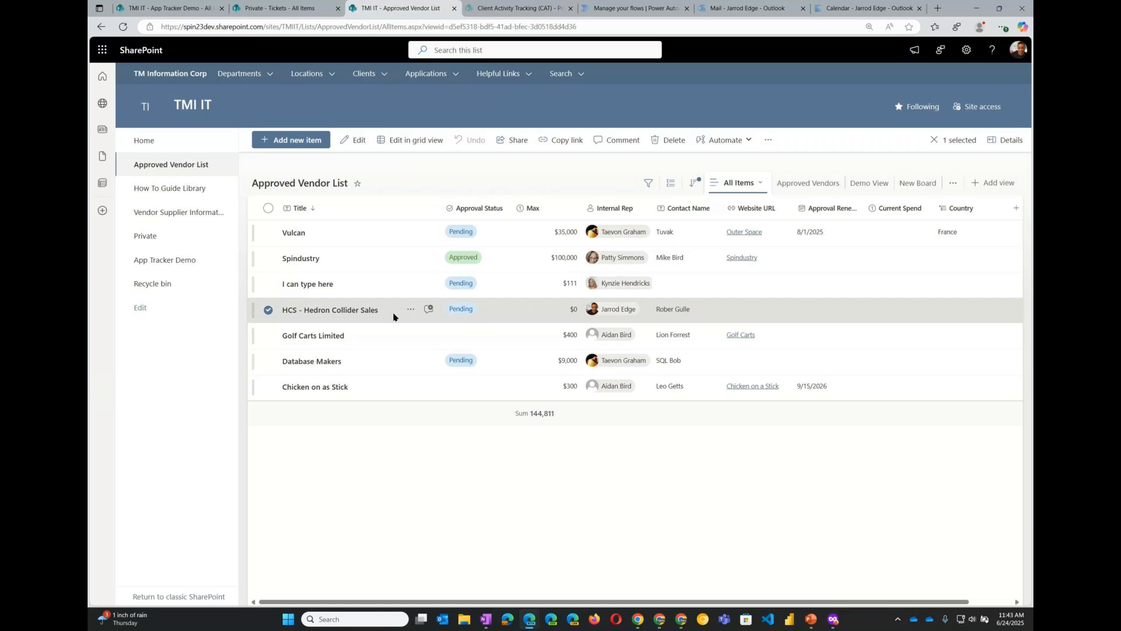
double_click(395, 318)
click(334, 214)
click(344, 235)
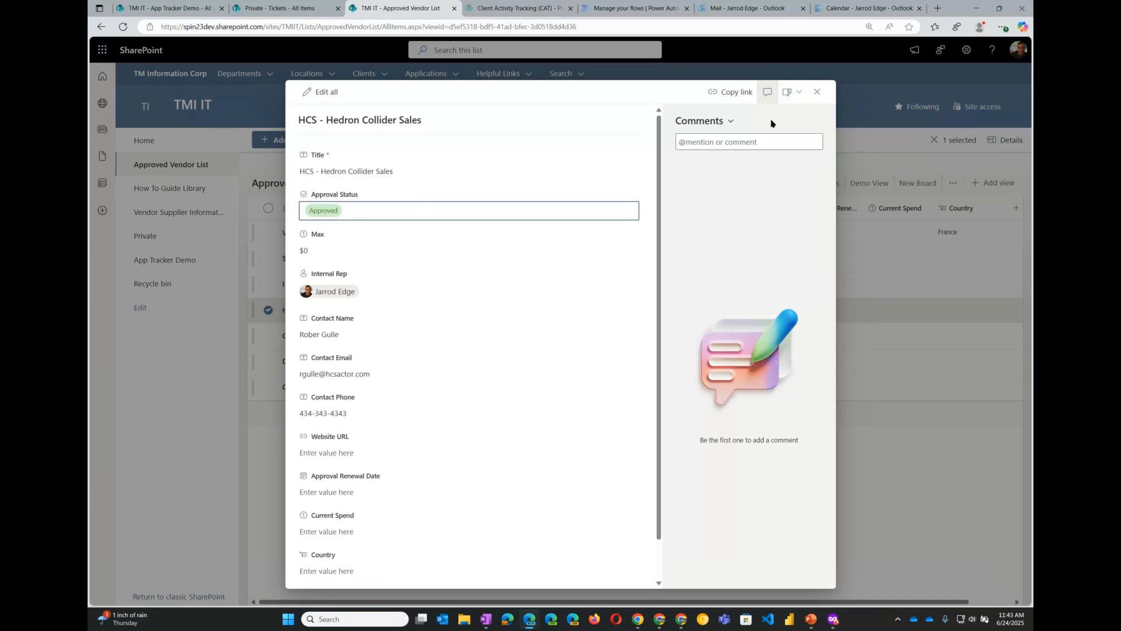
click(817, 93)
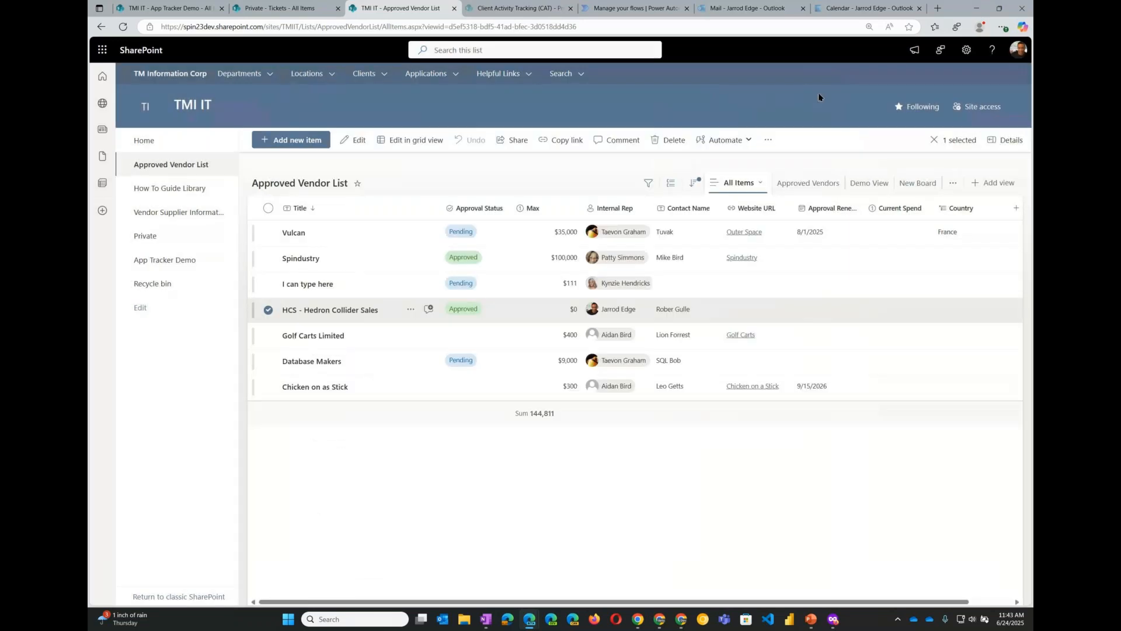
click(824, 183)
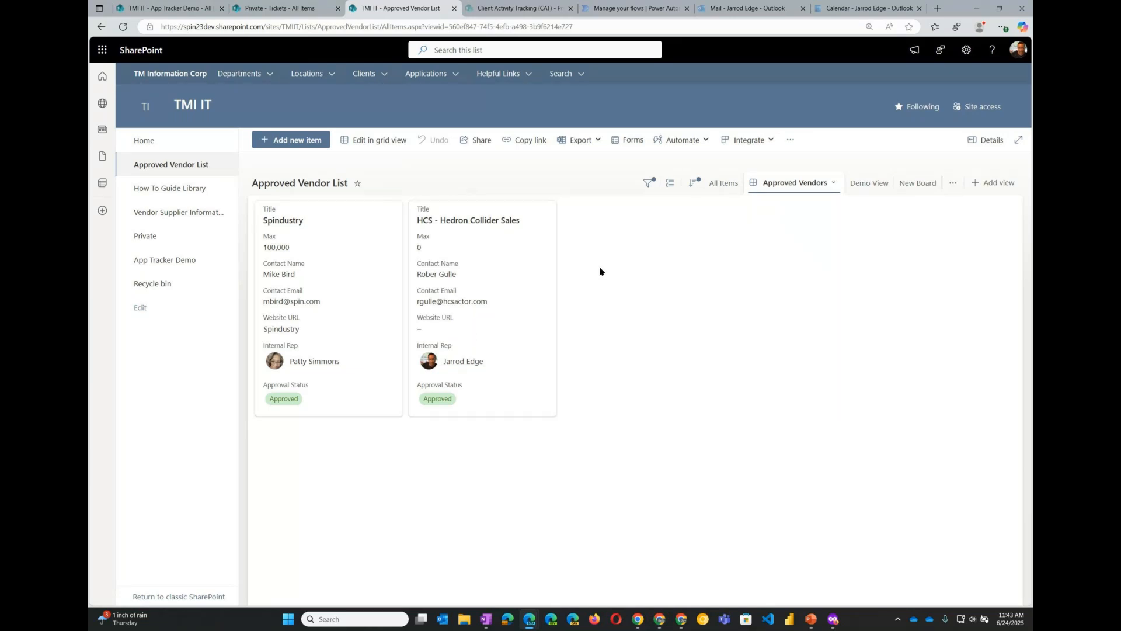
- In the New Board view, move the Vulcan card from Pending to Approved
click(910, 187)
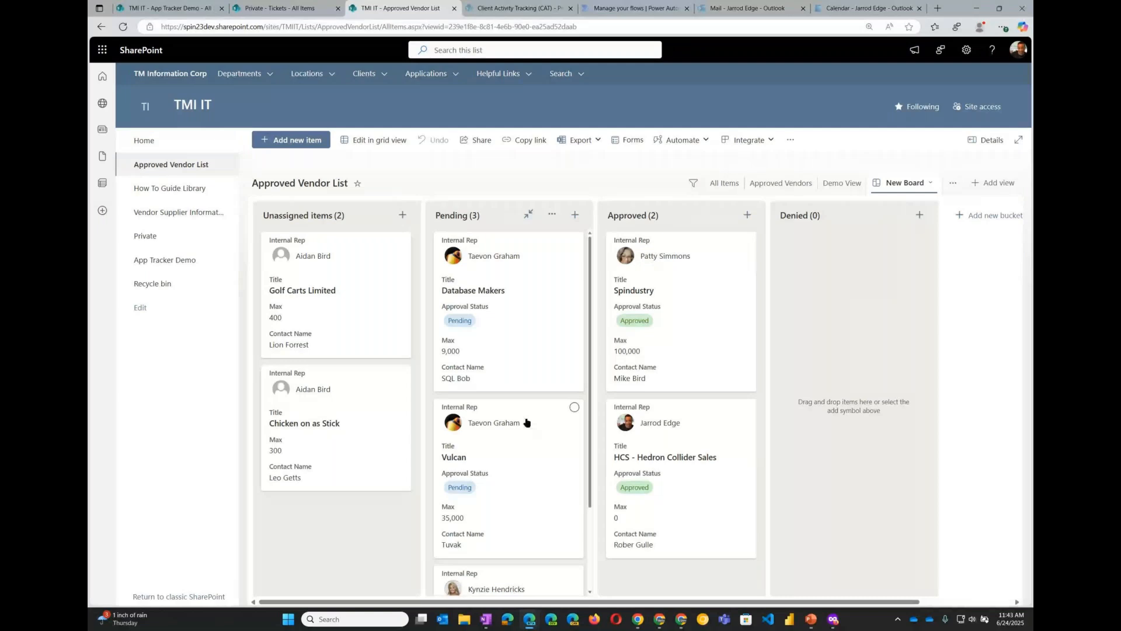
drag(518, 410, 701, 377)
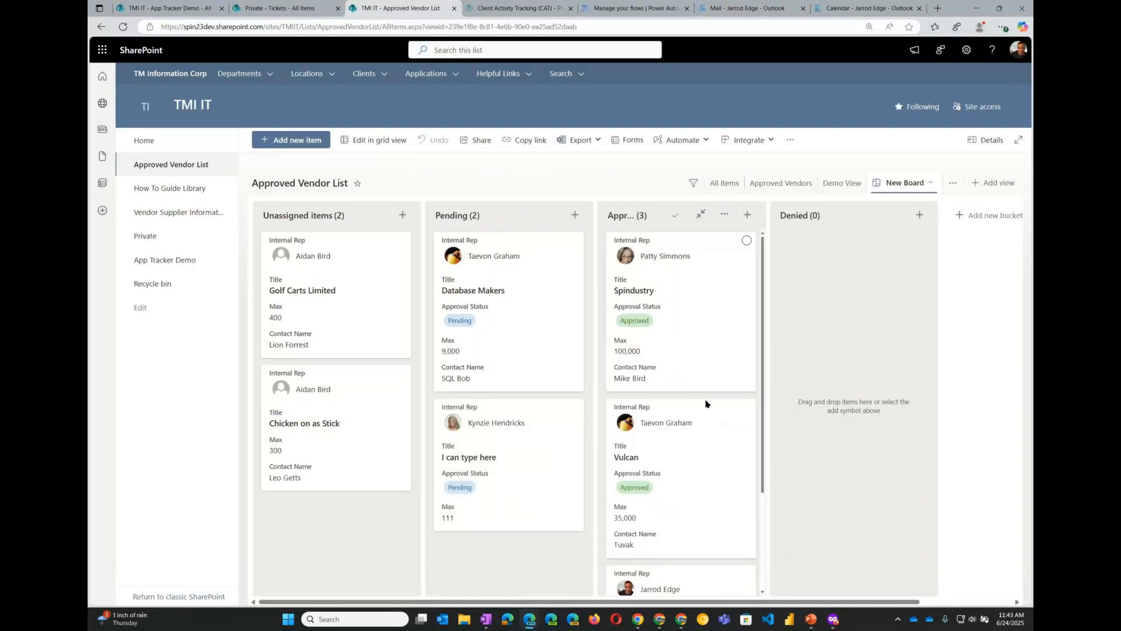
scroll(710, 414, down, 1)
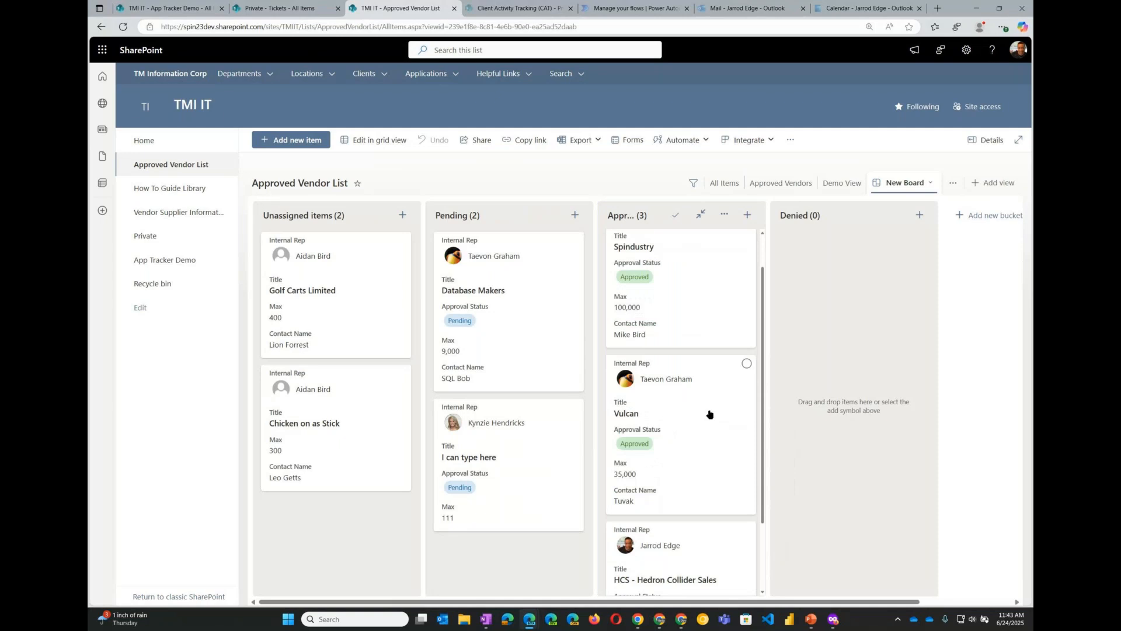
scroll(710, 414, down, 1)
scroll(674, 347, up, 1)
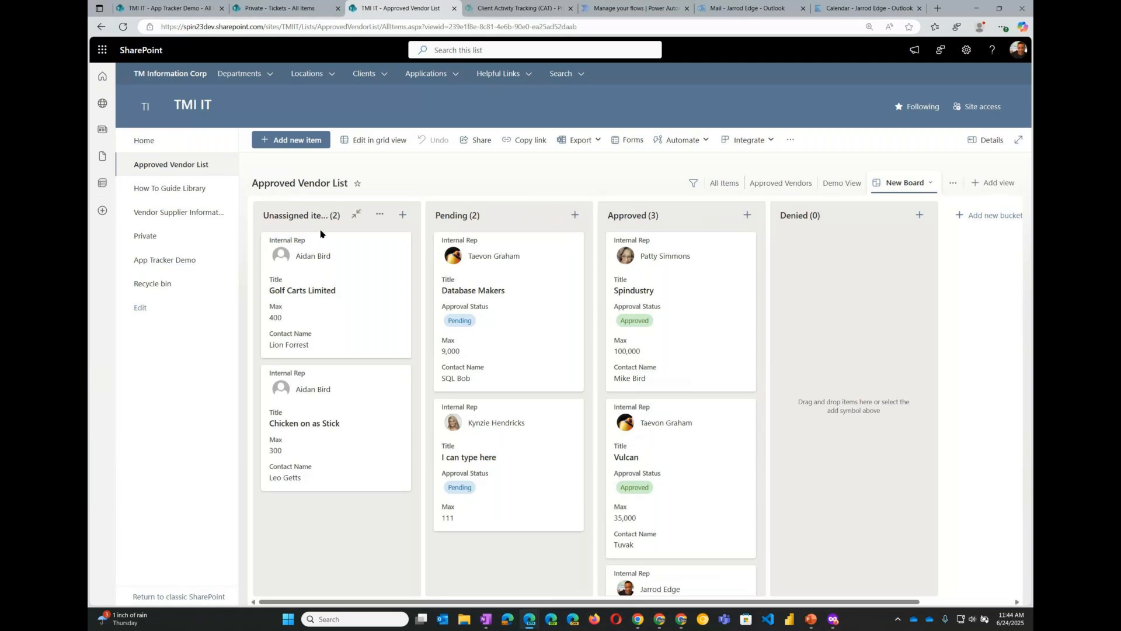
- Move the Golf Carts Limited card from Unassigned items to Approved, then check the Approved Vendors view
mouse_move(327, 274)
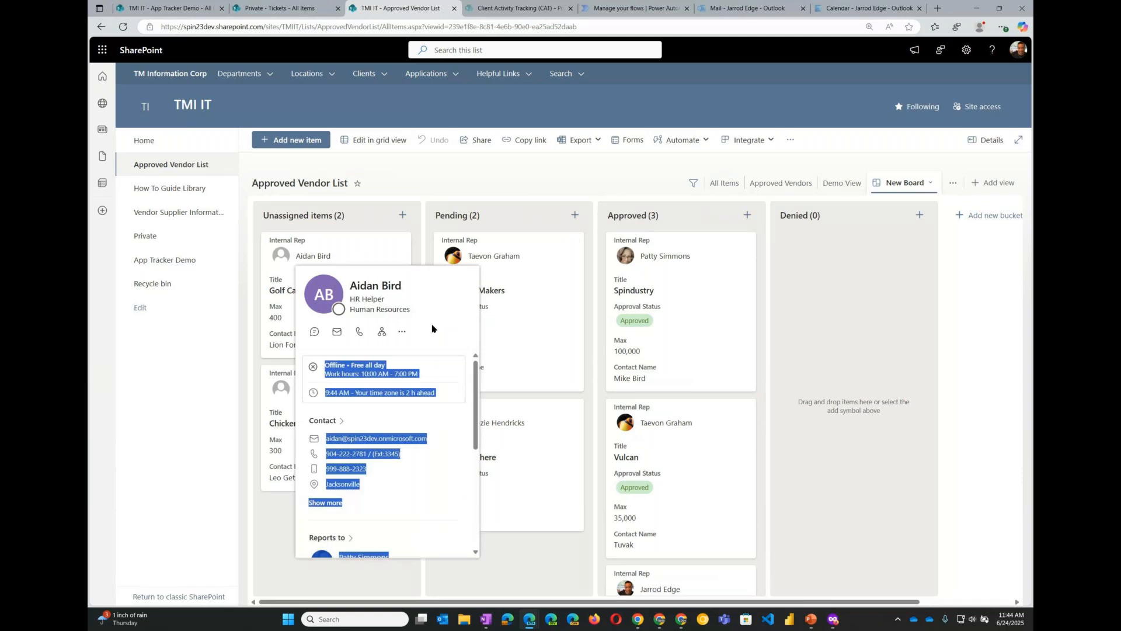
drag(359, 234, 700, 444)
scroll(701, 447, down, 5)
scroll(701, 448, up, 5)
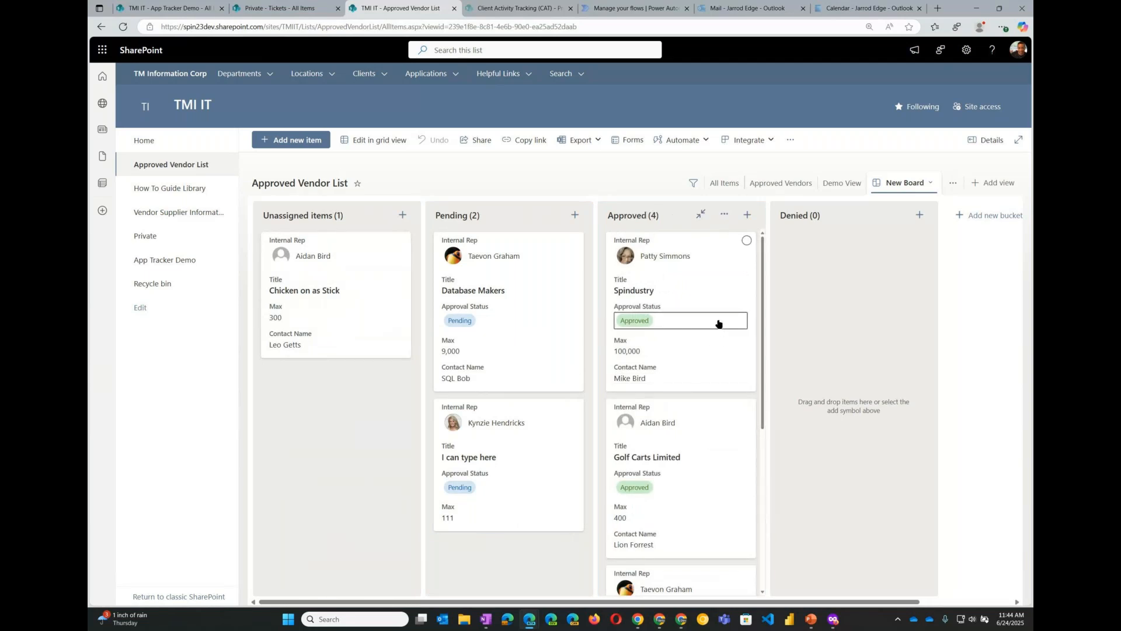
click(784, 185)
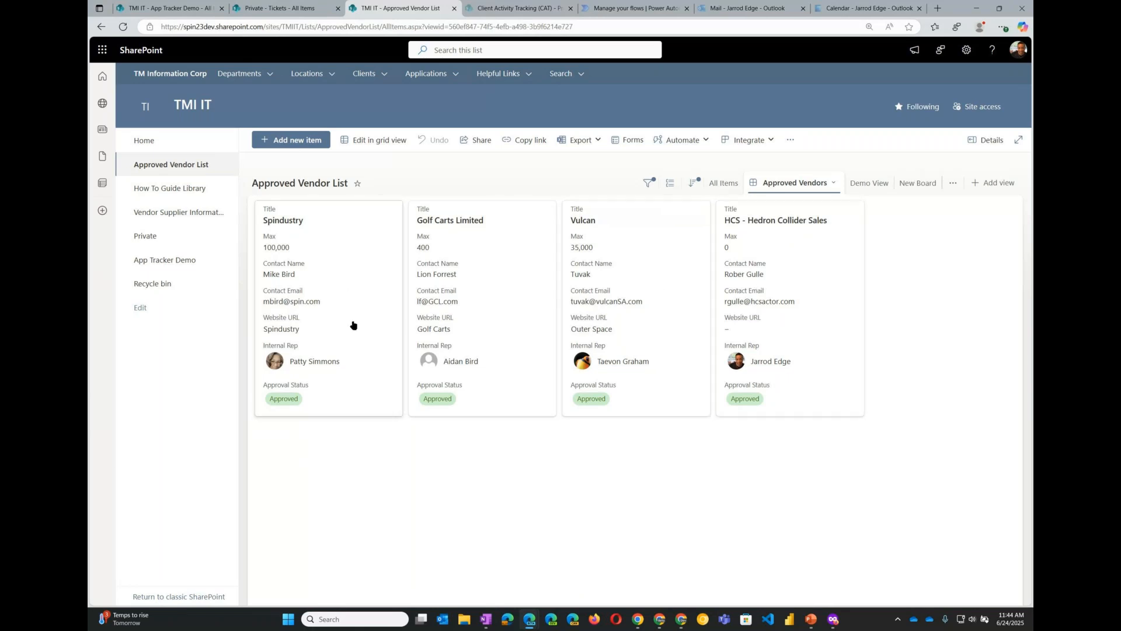
- Add a new view named CalendarView shown as a Calendar with the Month default layout
click(994, 188)
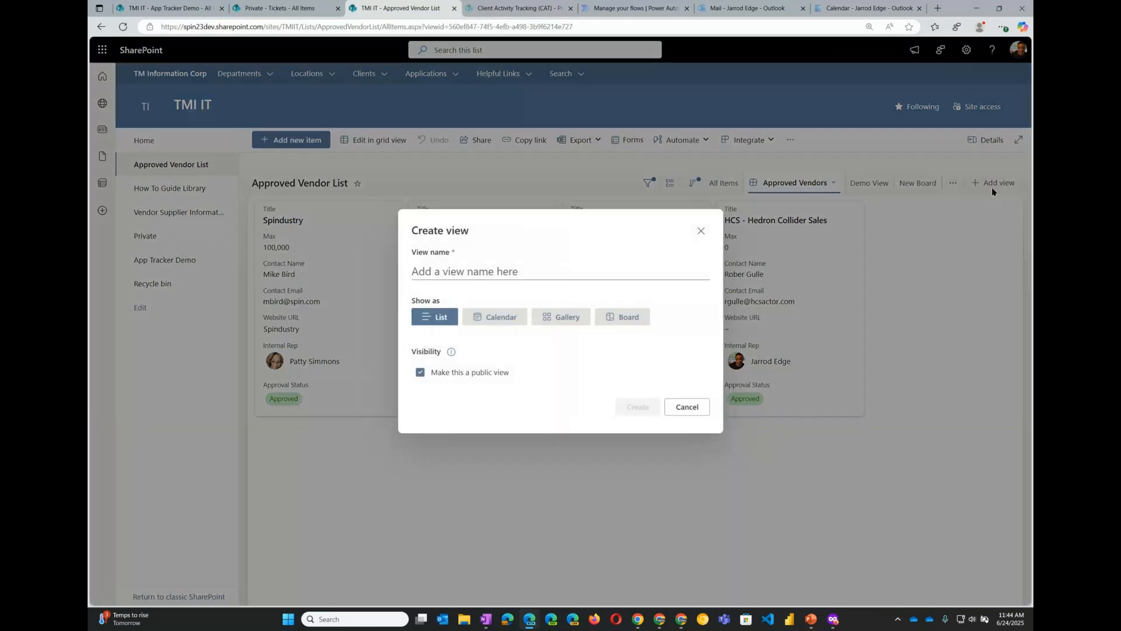
click(434, 271)
text(Calendarendar)
text(View)
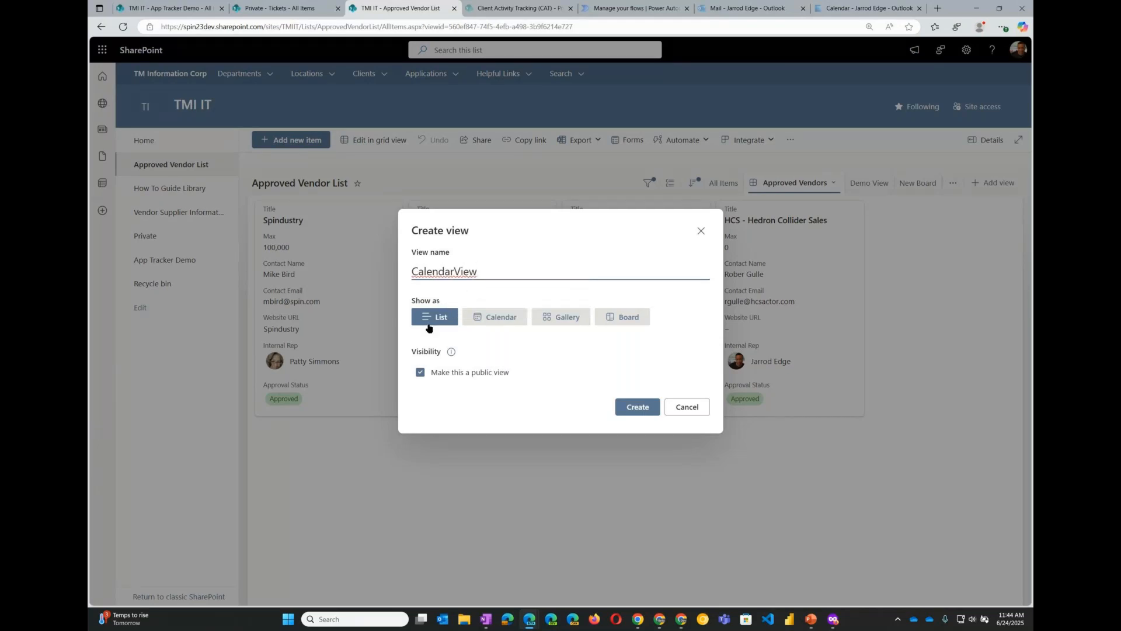
click(498, 320)
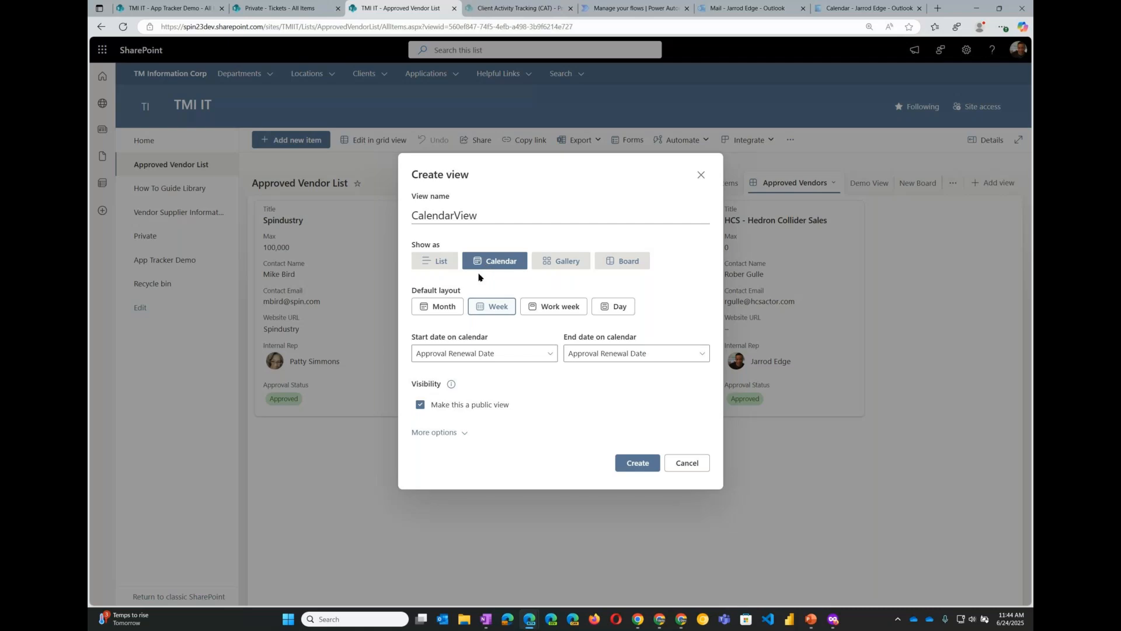
click(445, 311)
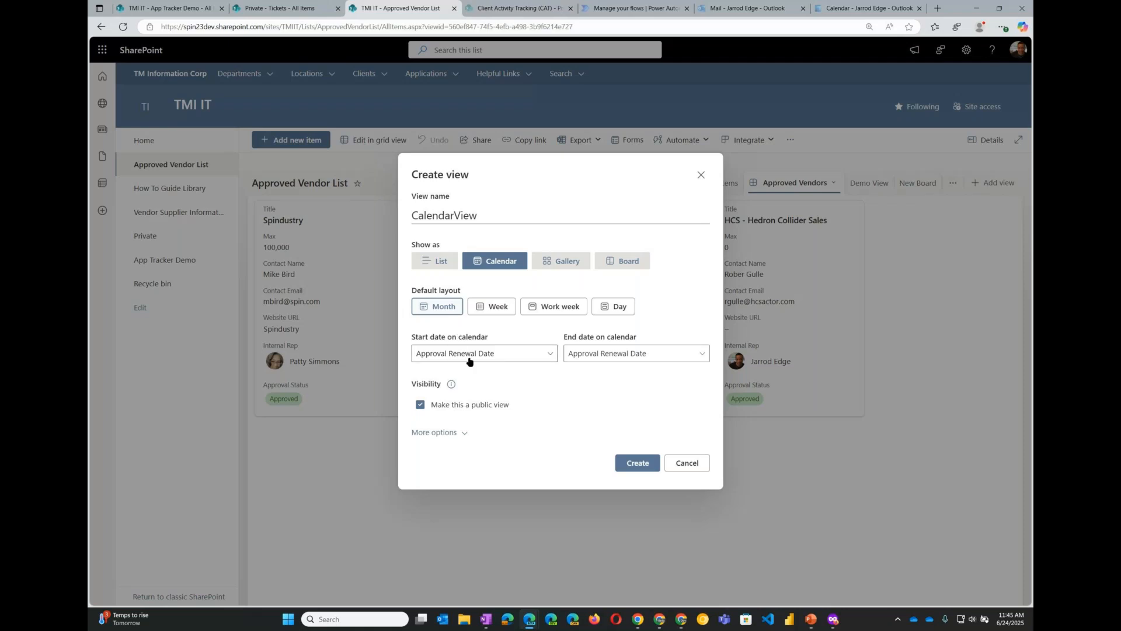
- Set both start and end dates on the calendar to Approval Renewal Date, keep Title for item titles, and create the view
click(549, 357)
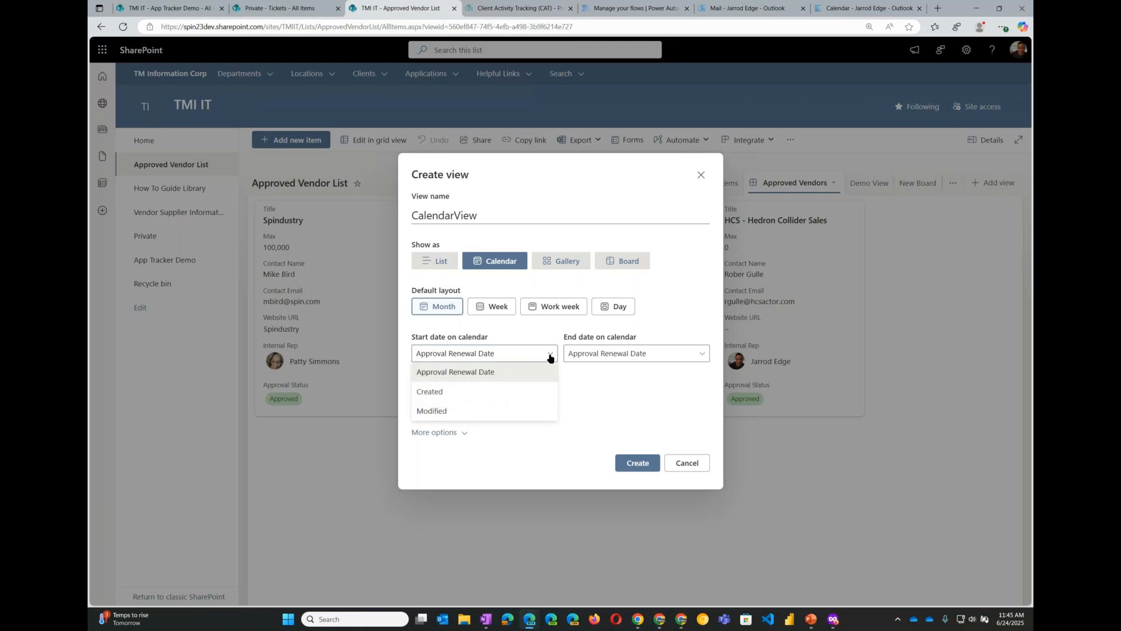
click(477, 374)
click(704, 356)
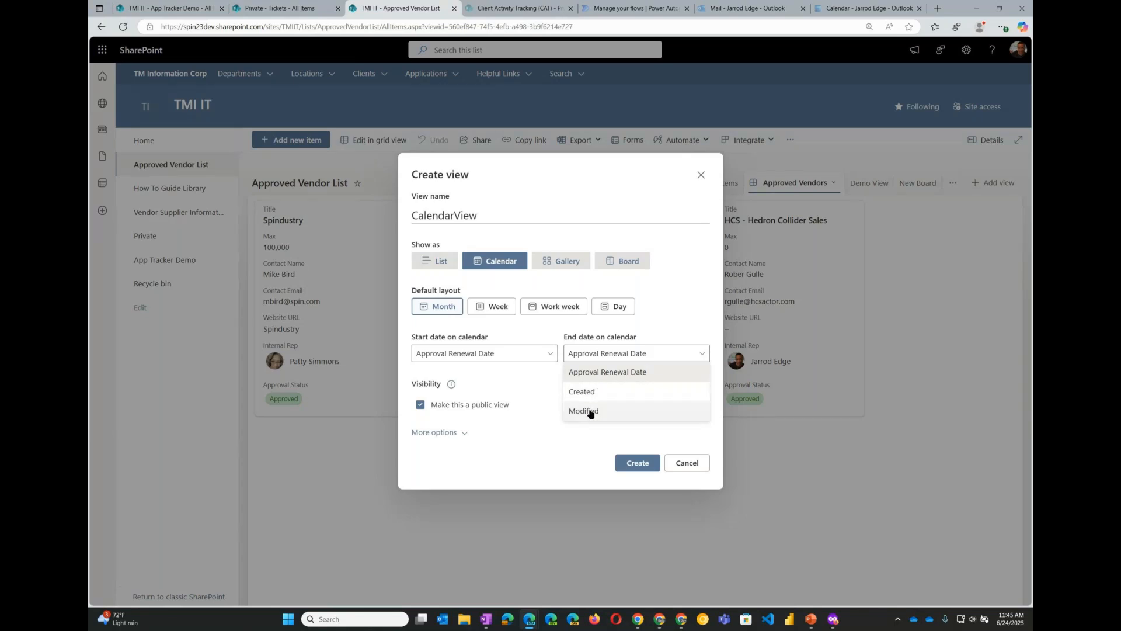
click(605, 373)
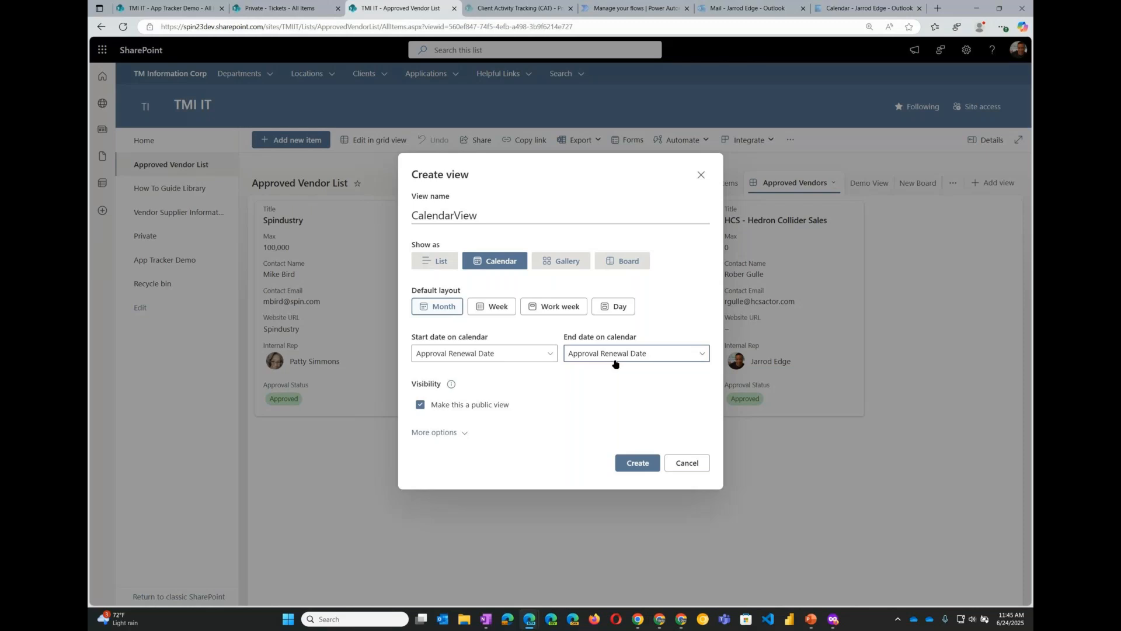
click(466, 437)
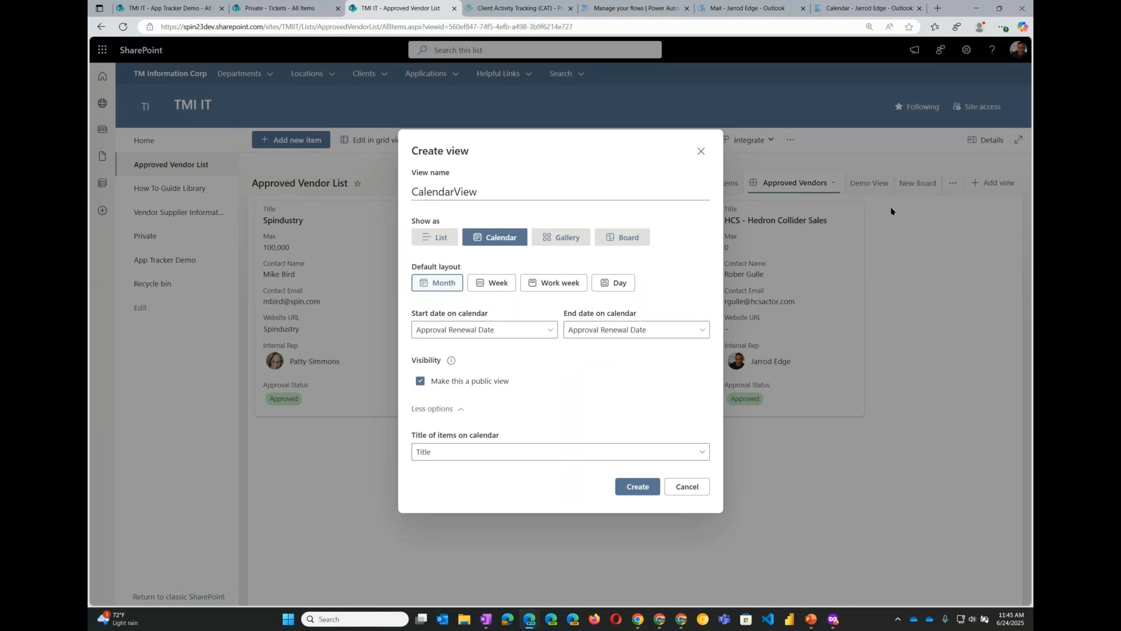
click(437, 455)
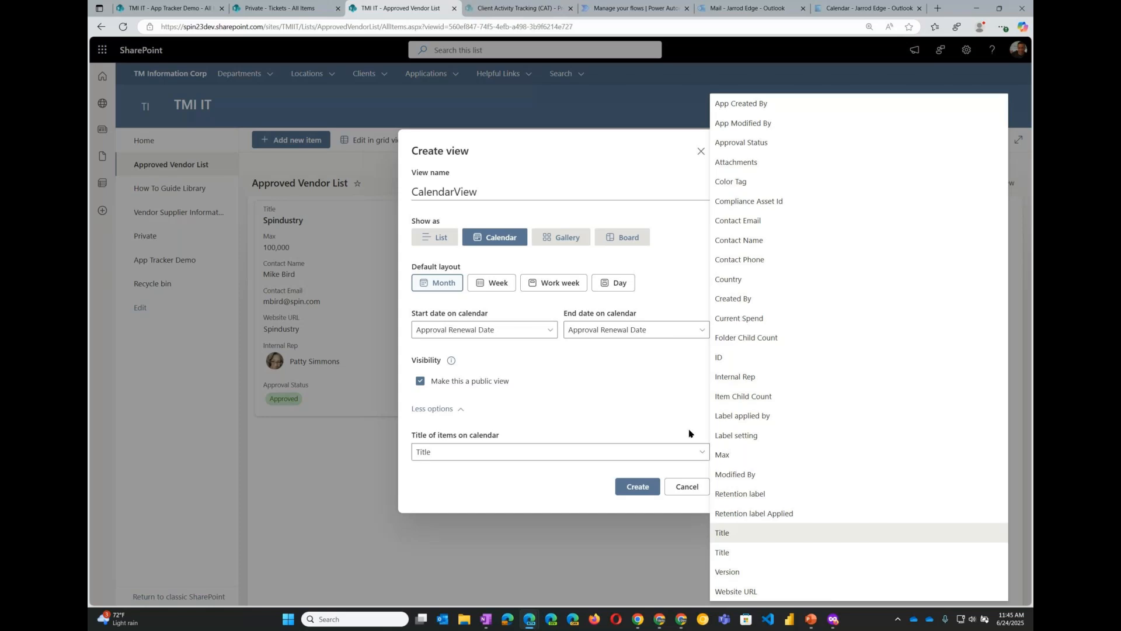
click(689, 434)
click(639, 488)
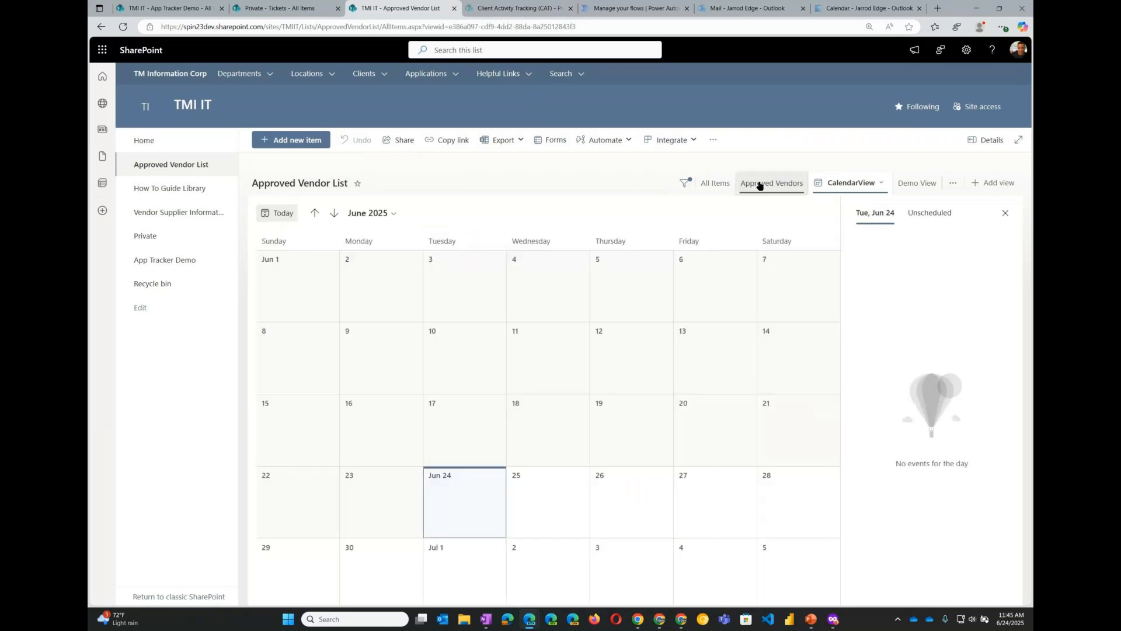
- In All Items, set Vulcan's Approval Renewal Date to 6/26/2025 and close the item
click(715, 186)
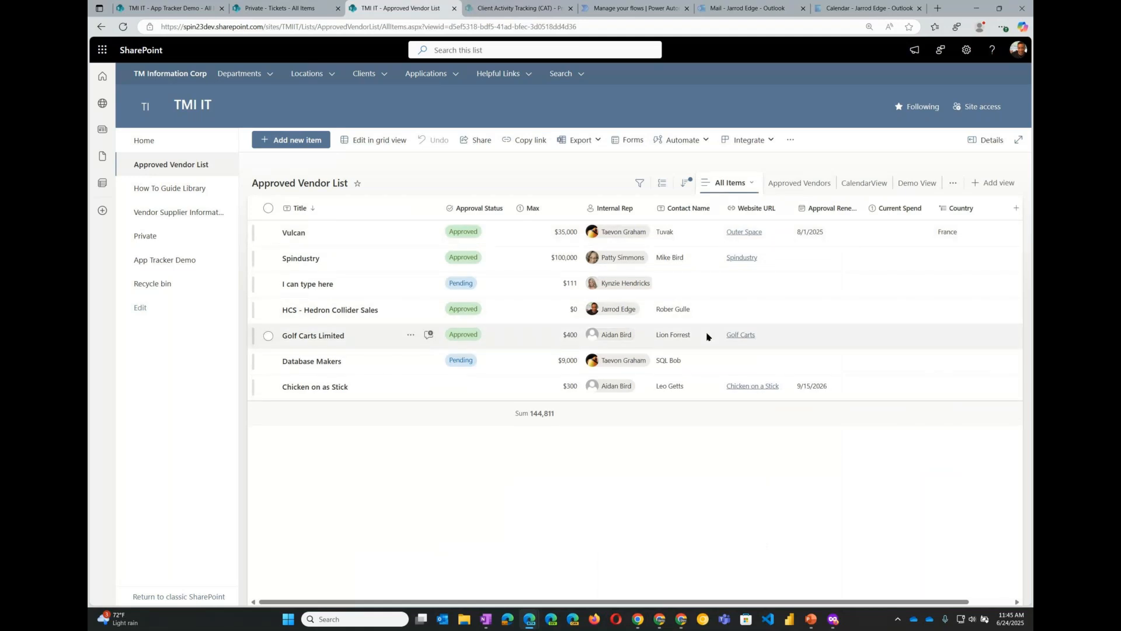
double_click(825, 236)
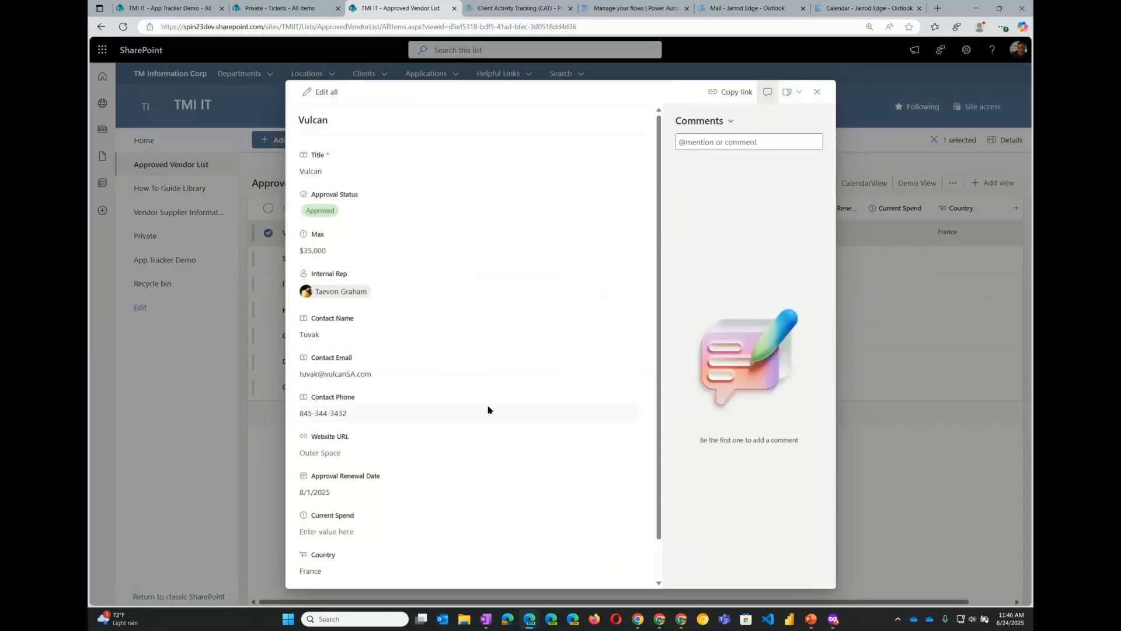
scroll(489, 409, down, 1)
click(354, 450)
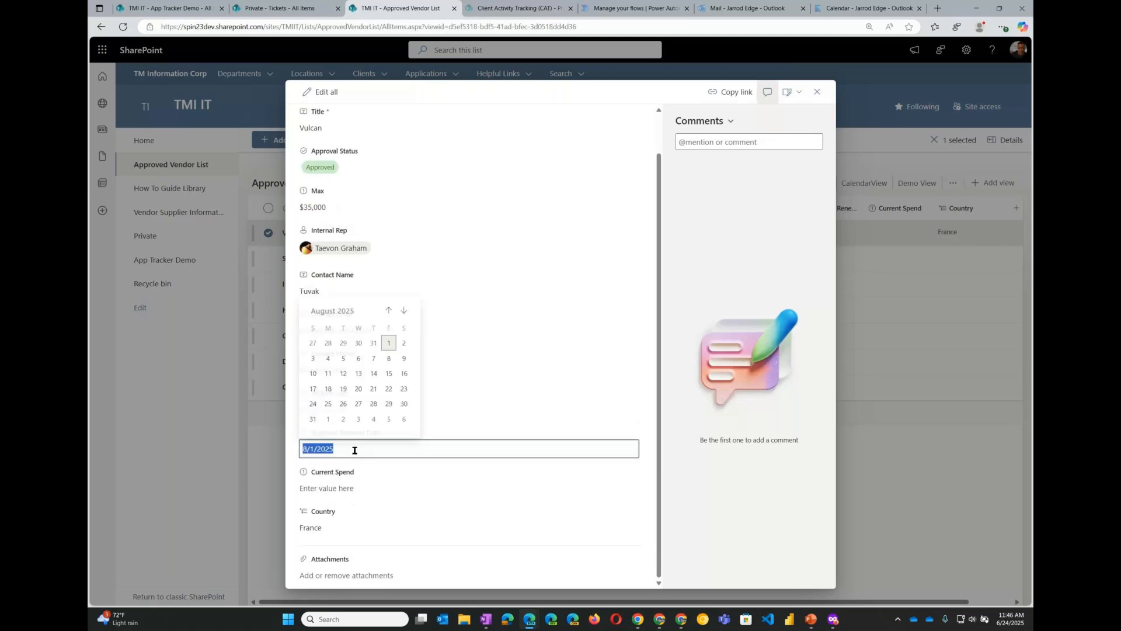
double_click(388, 310)
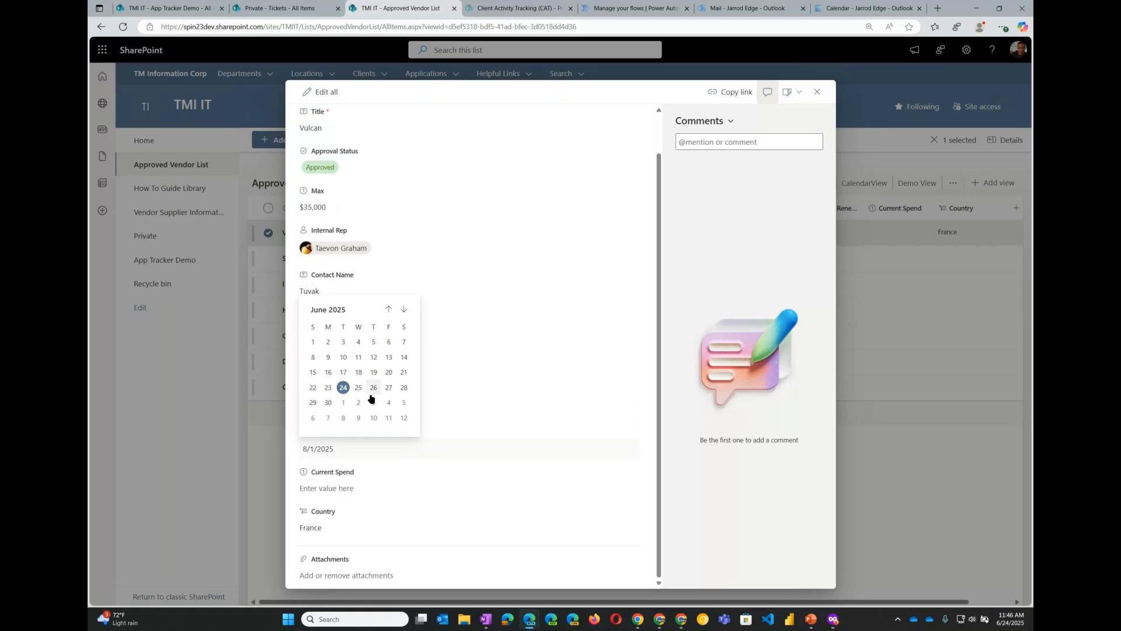
click(474, 388)
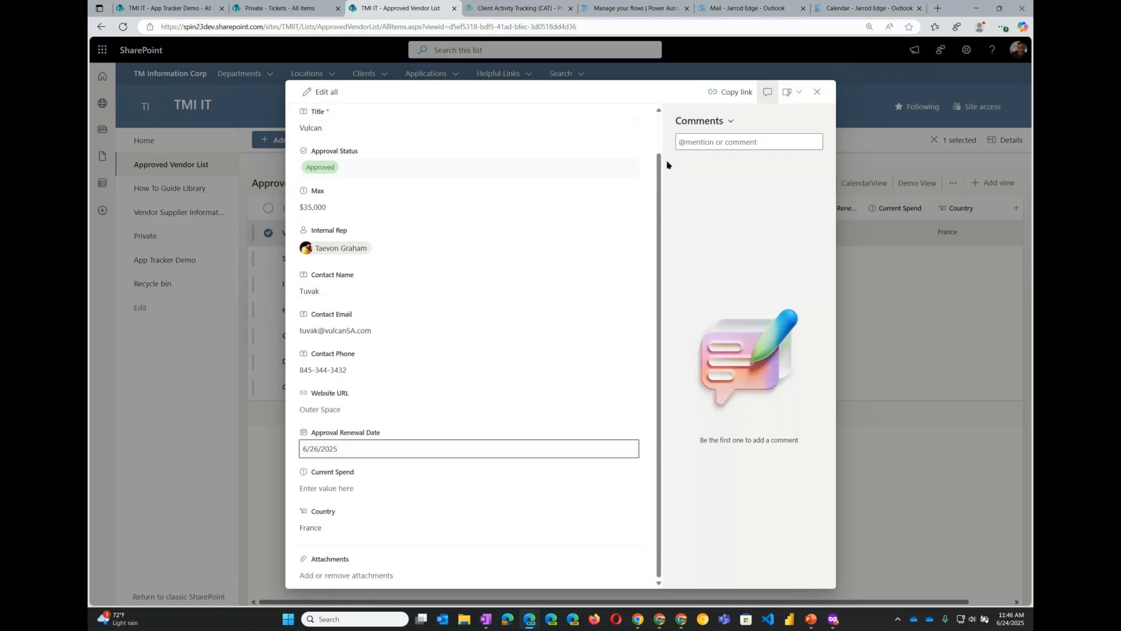
click(818, 93)
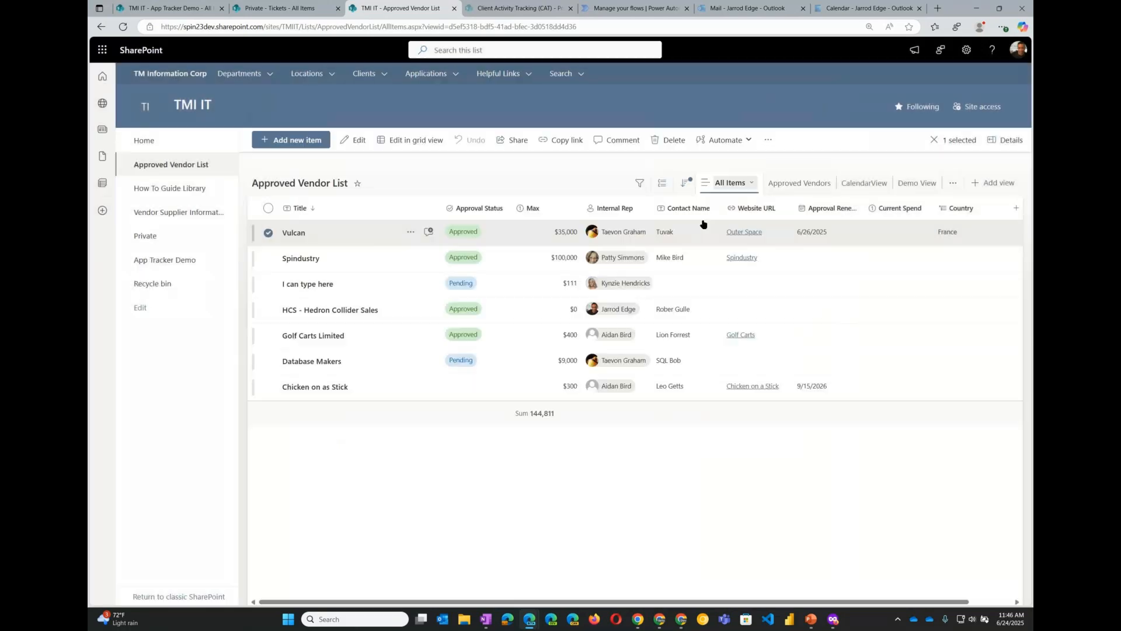
- Check the CalendarView, Approved Vendors and All Items views of the list
click(865, 183)
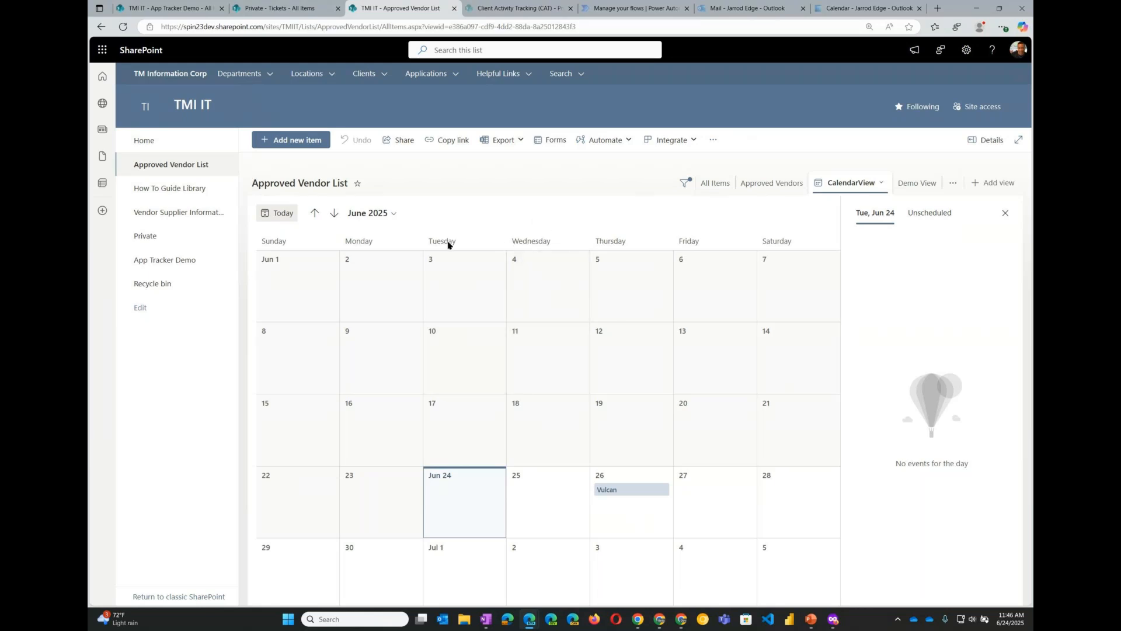
click(770, 196)
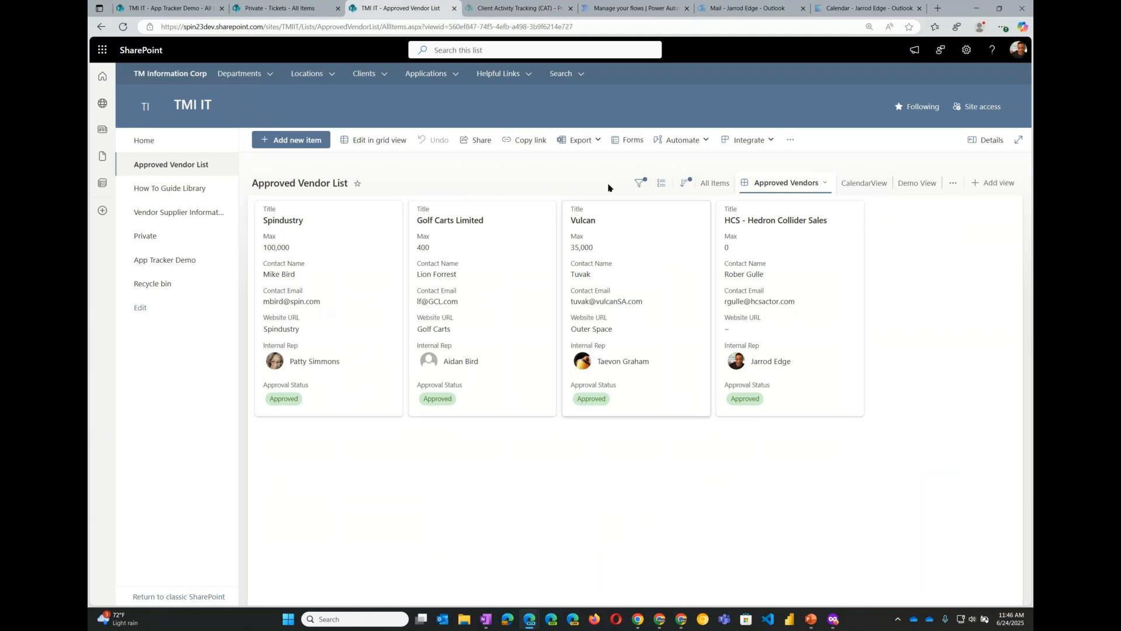
click(716, 185)
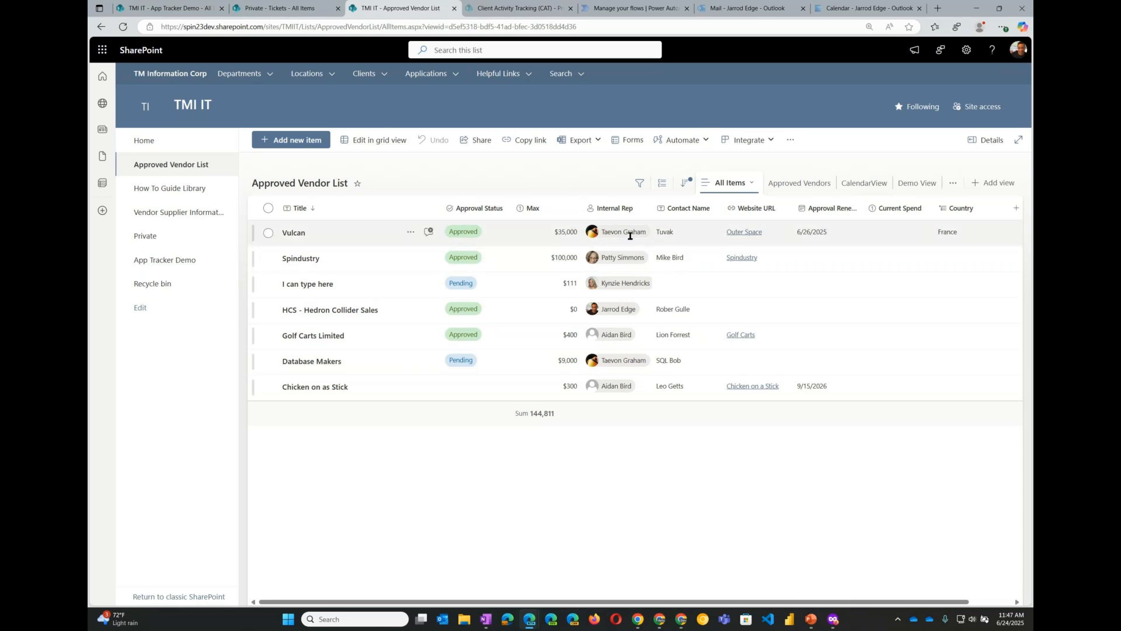
mouse_move(628, 236)
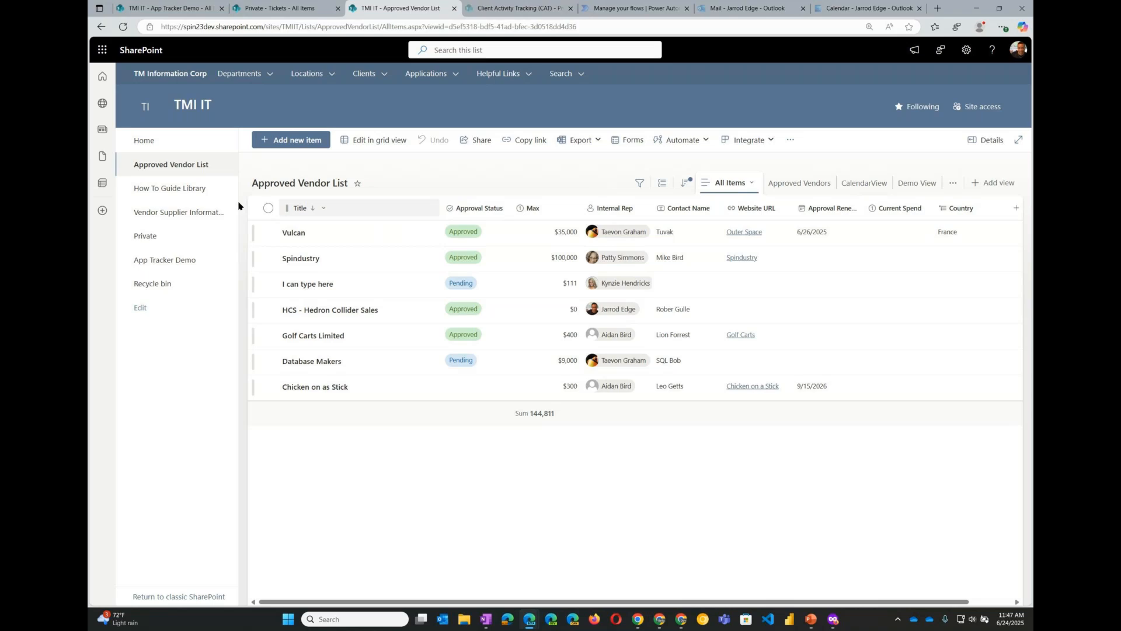
- Open the Vendor Supplier Information page, browse the approved vendor cards and expand the Vendor Supplier Survey section
click(185, 214)
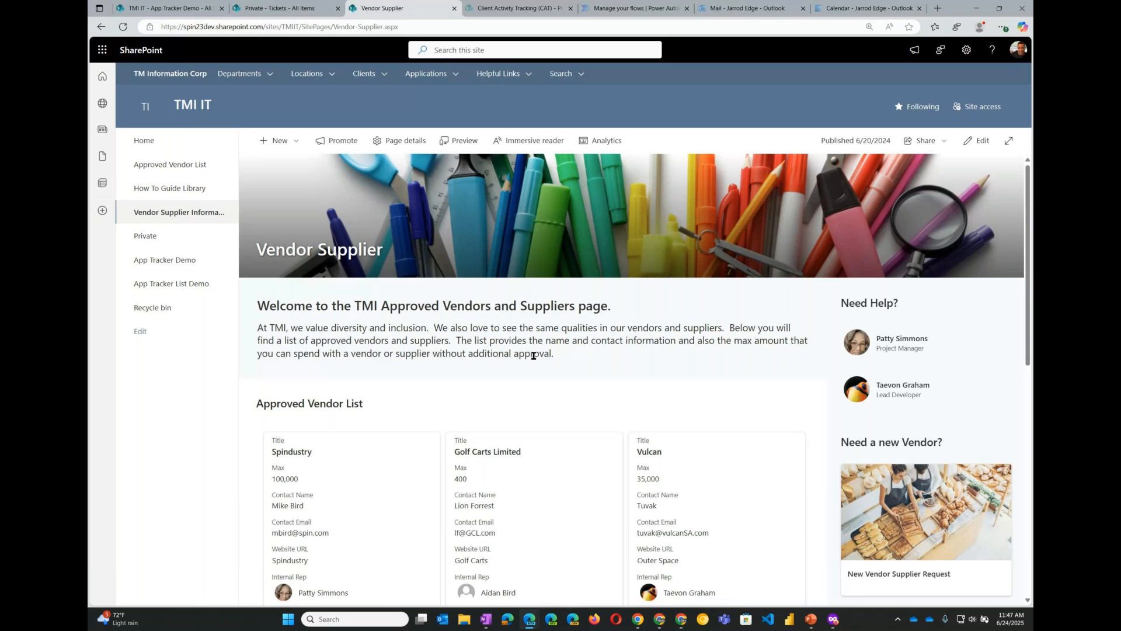
scroll(577, 349, down, 1)
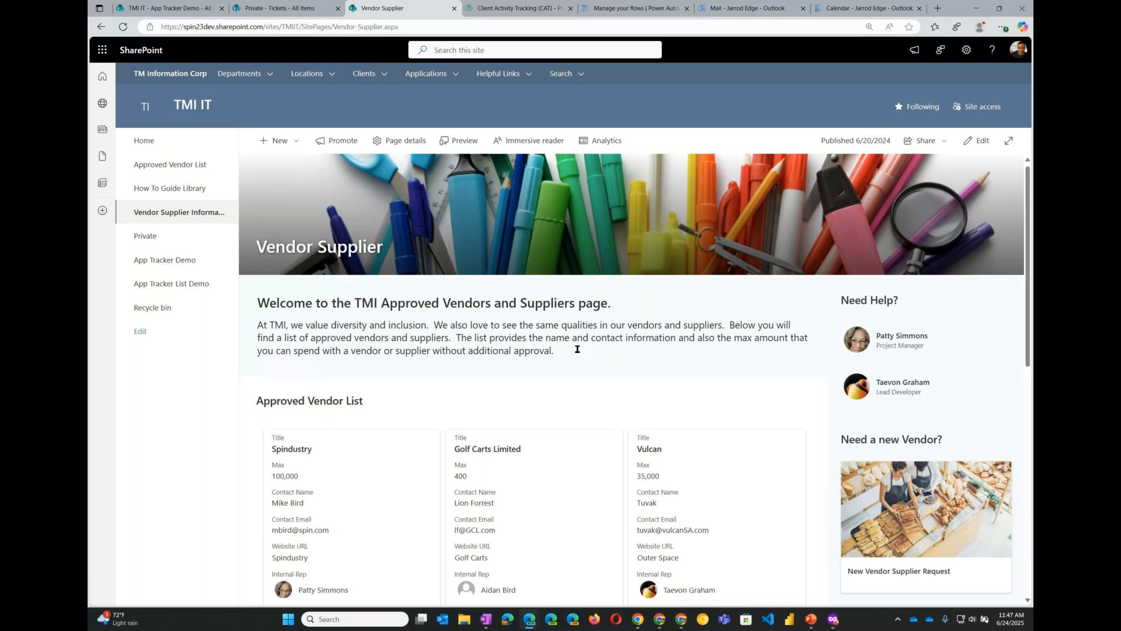
scroll(577, 349, down, 3)
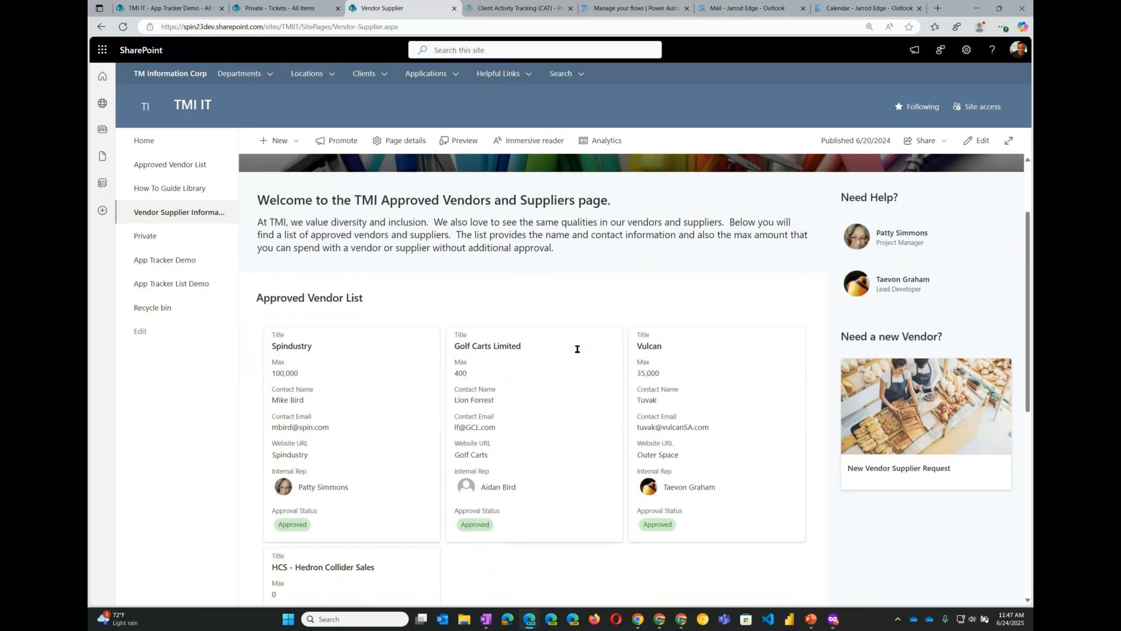
scroll(602, 227, down, 1)
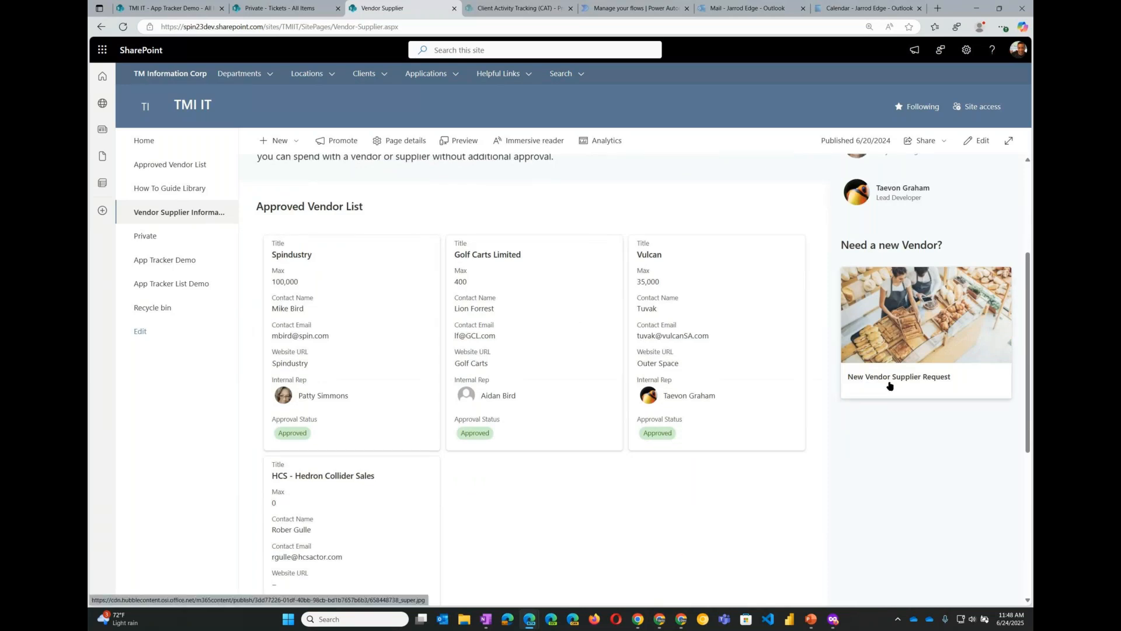
scroll(615, 533, down, 2)
scroll(615, 533, down, 3)
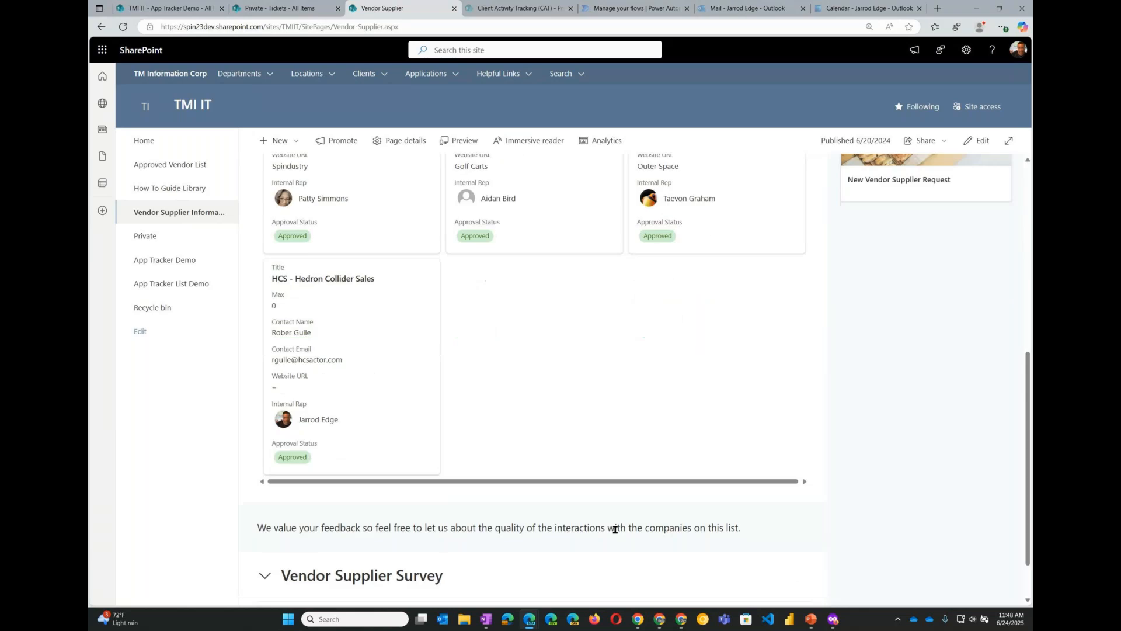
click(325, 518)
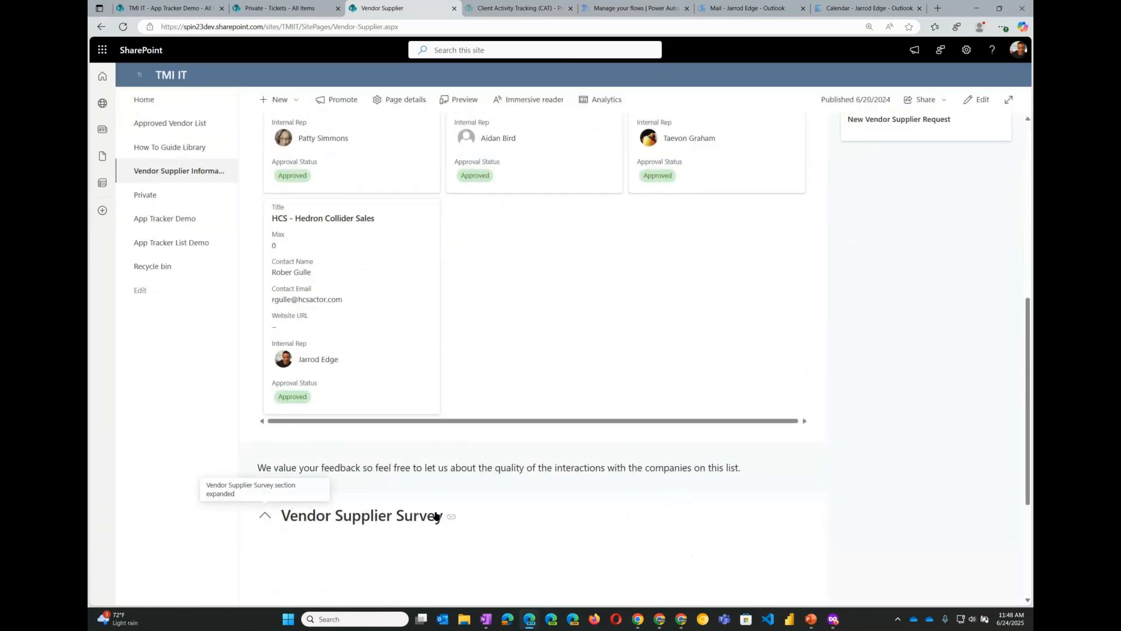
scroll(508, 510, down, 5)
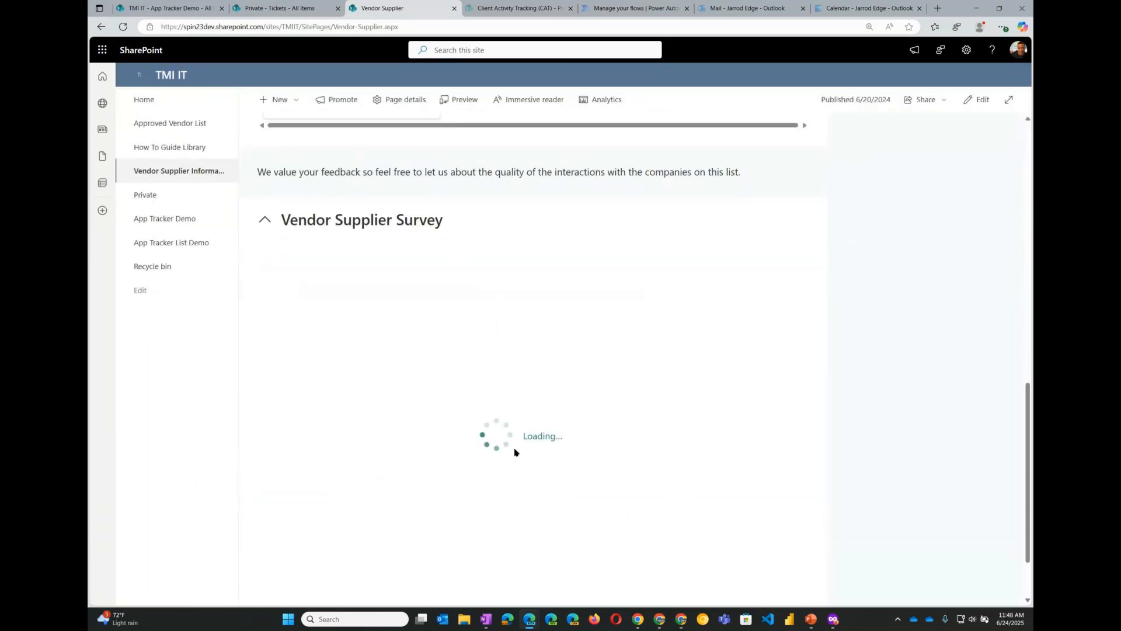
scroll(527, 413, up, 1)
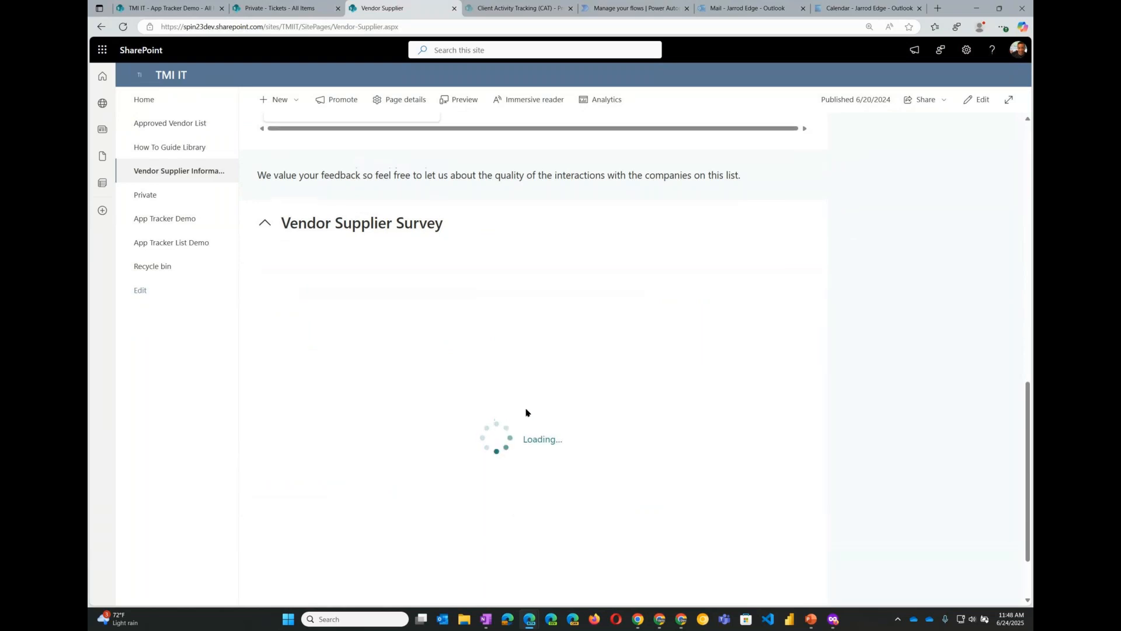
scroll(527, 413, up, 10)
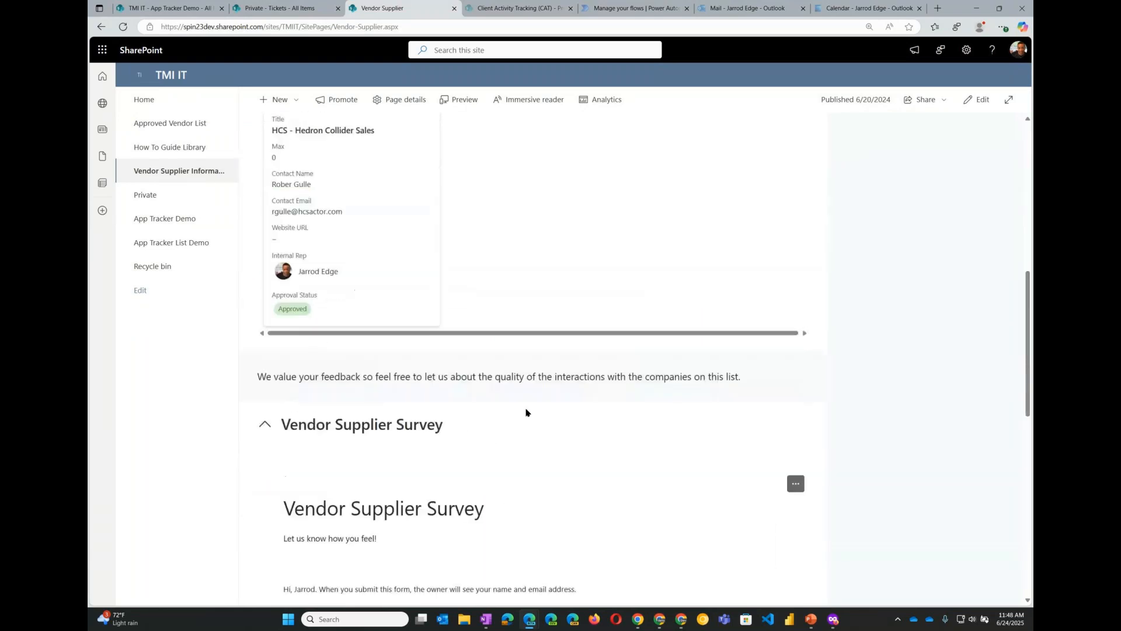
scroll(539, 392, up, 1)
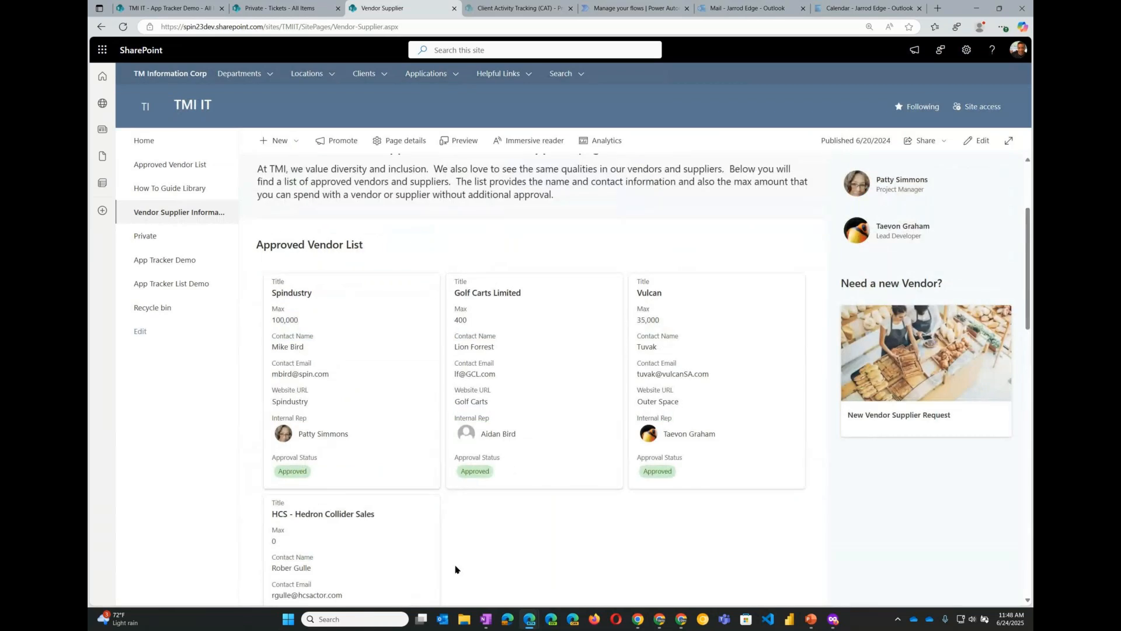
scroll(565, 512, up, 3)
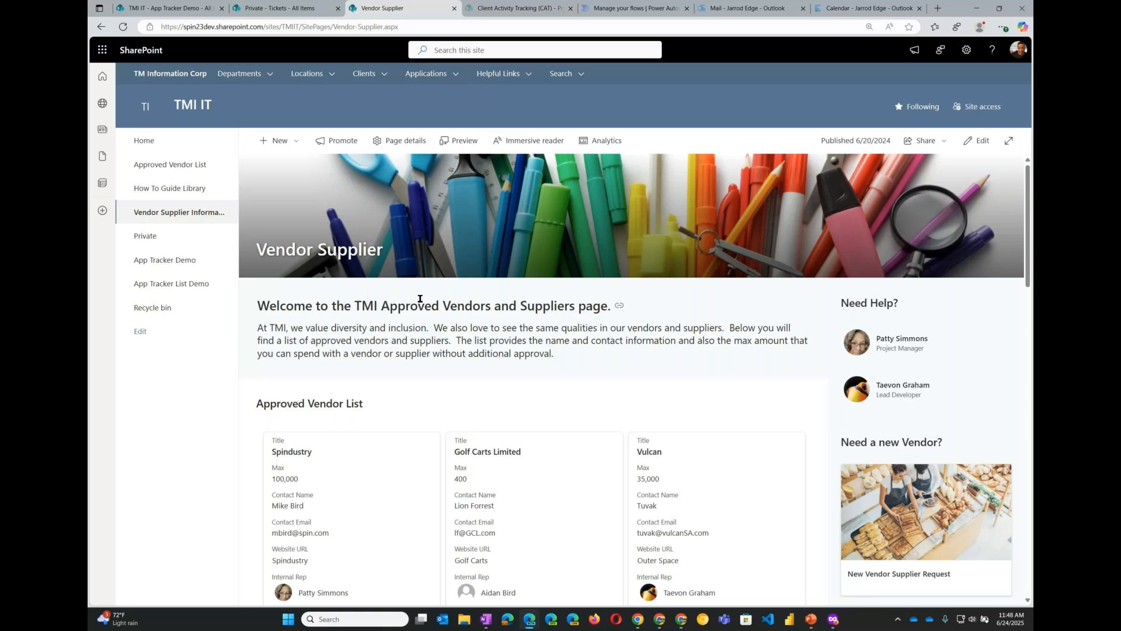
- Switch to the Client Activity Tracking (CAT) tab
click(493, 9)
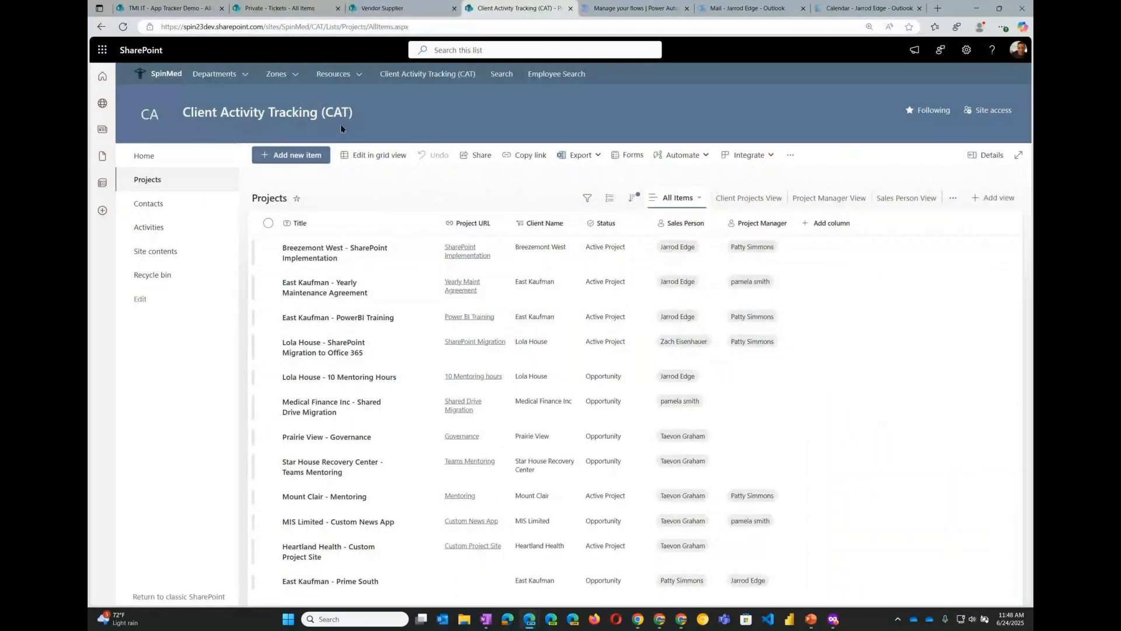
- Open the CAT site home page and scroll through its Calling Center dashboards
click(150, 159)
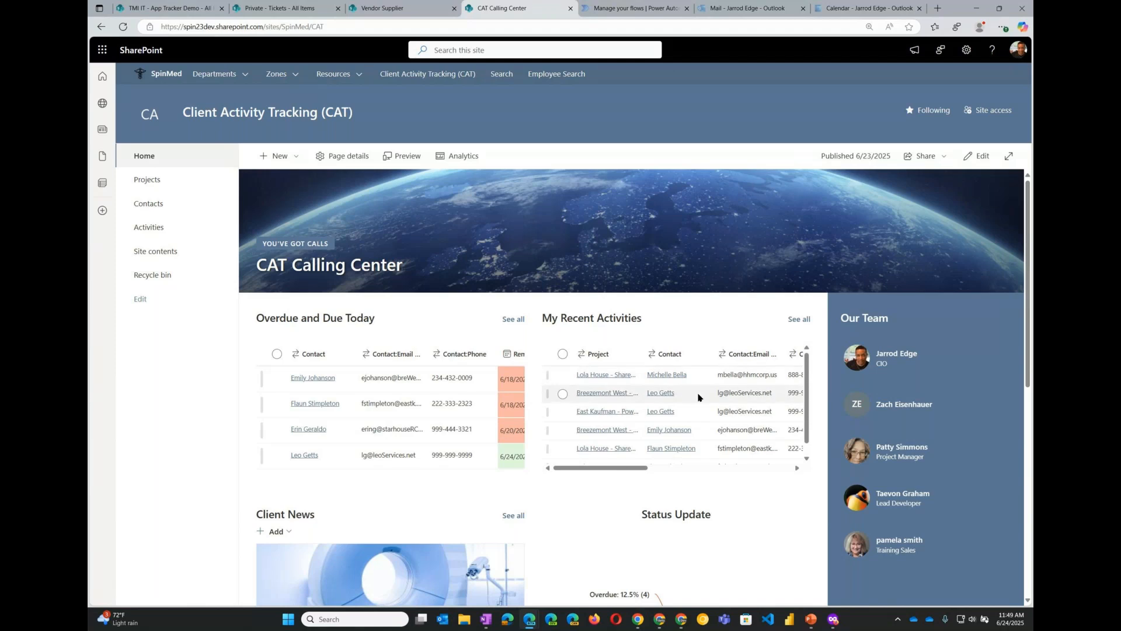
scroll(703, 403, down, 1)
scroll(705, 409, down, 1)
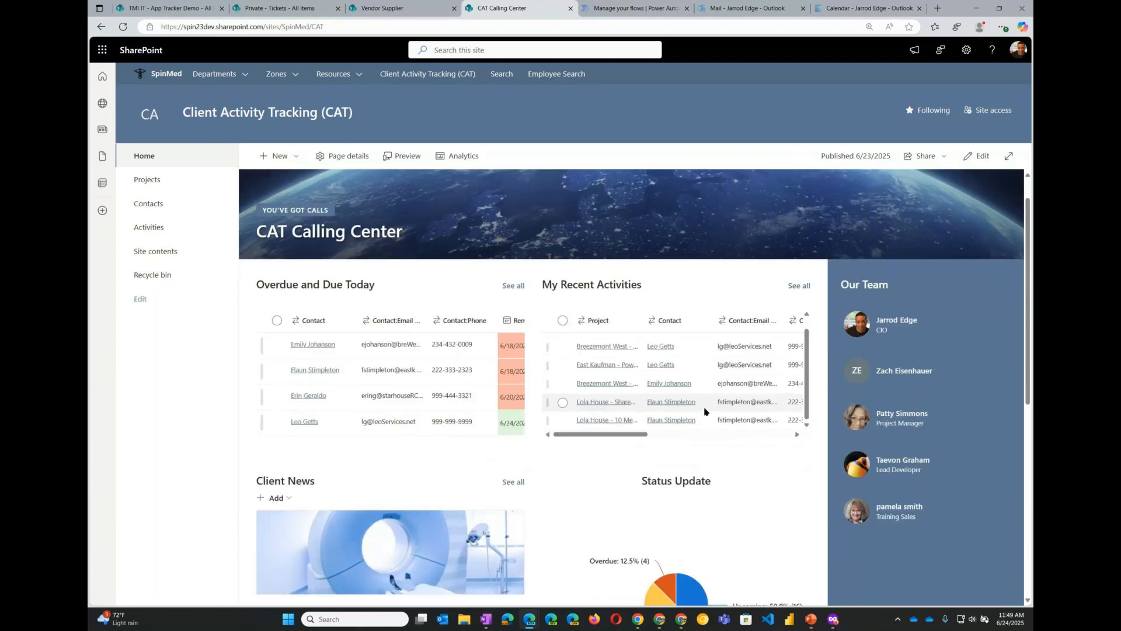
scroll(706, 409, up, 2)
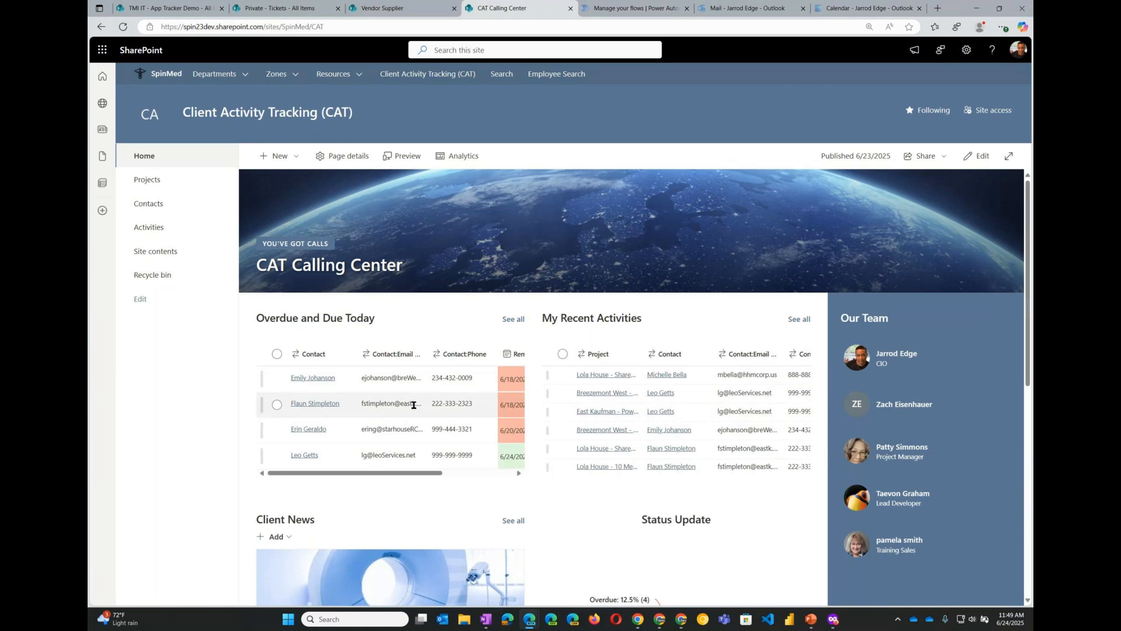
- Open the Projects list and browse its Client Projects, Project Manager and Sales Person grouped views, collapsing and expanding groups
click(159, 185)
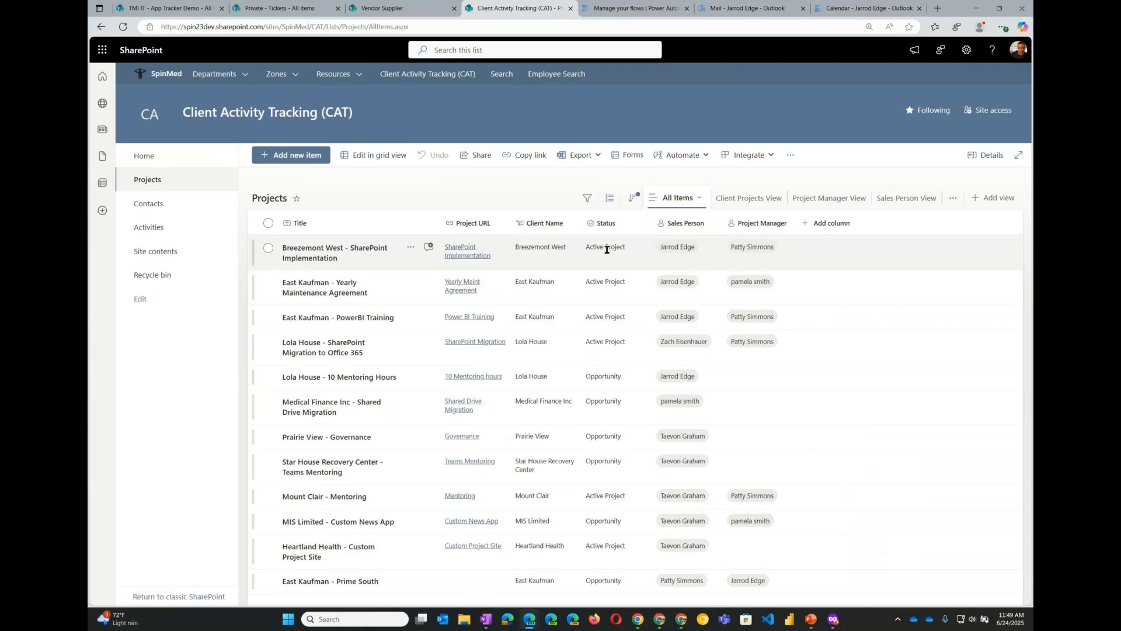
click(751, 202)
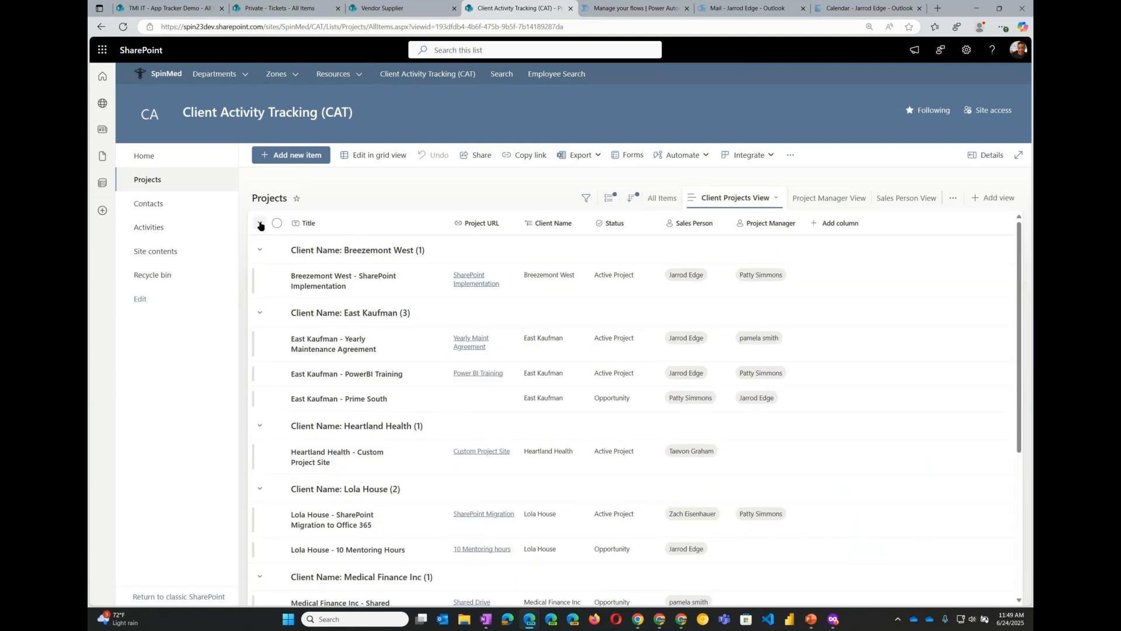
click(259, 222)
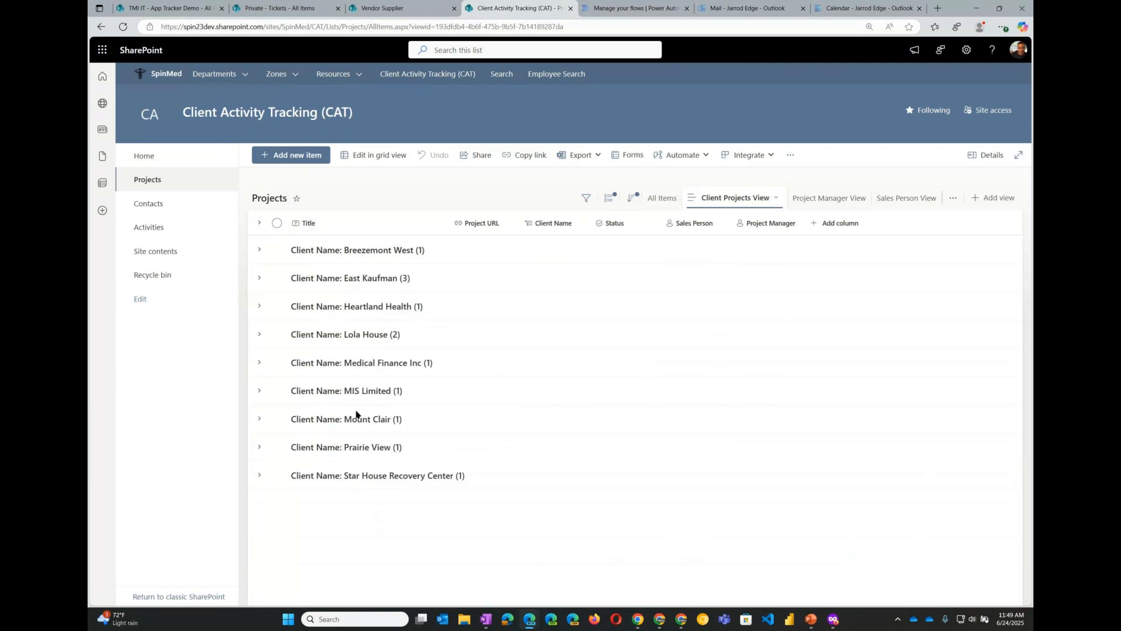
click(820, 199)
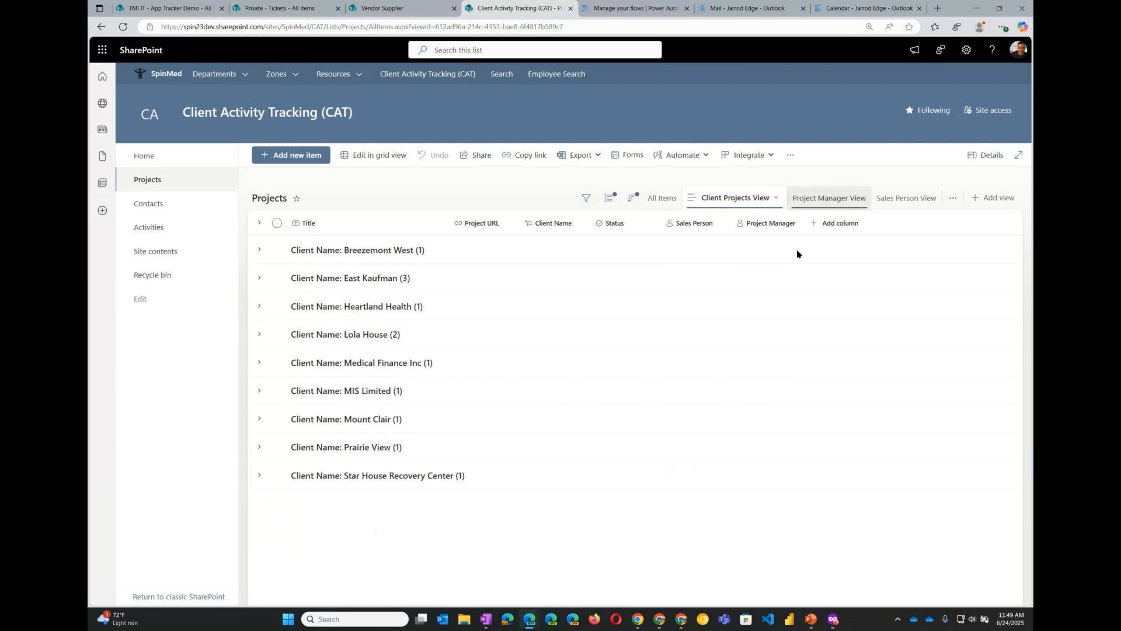
click(260, 223)
click(904, 204)
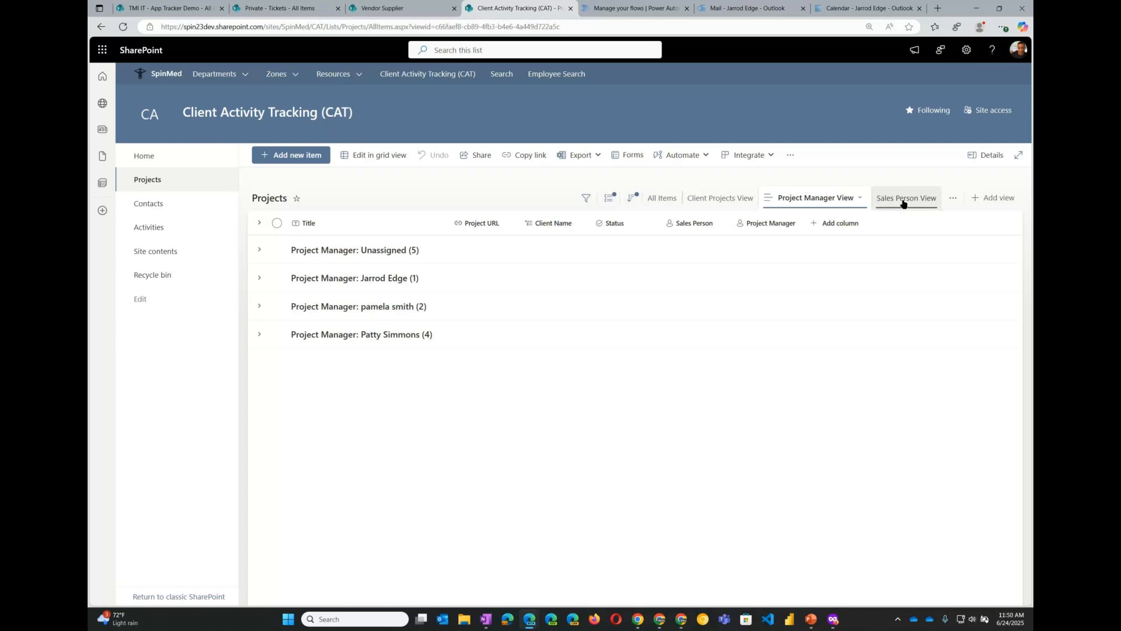
click(904, 200)
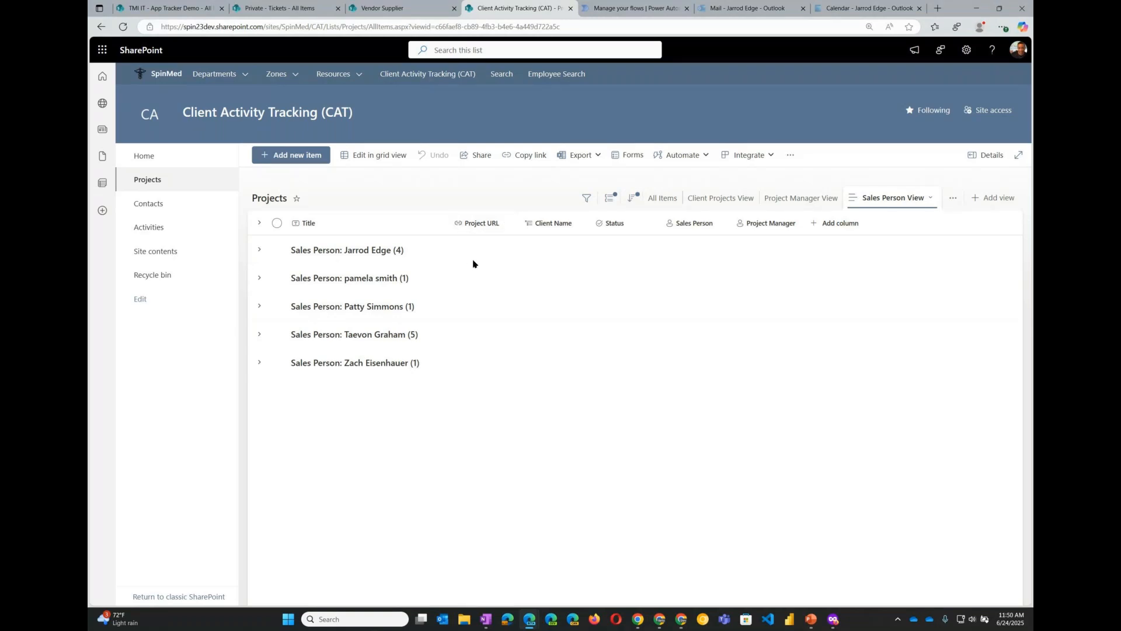
click(259, 223)
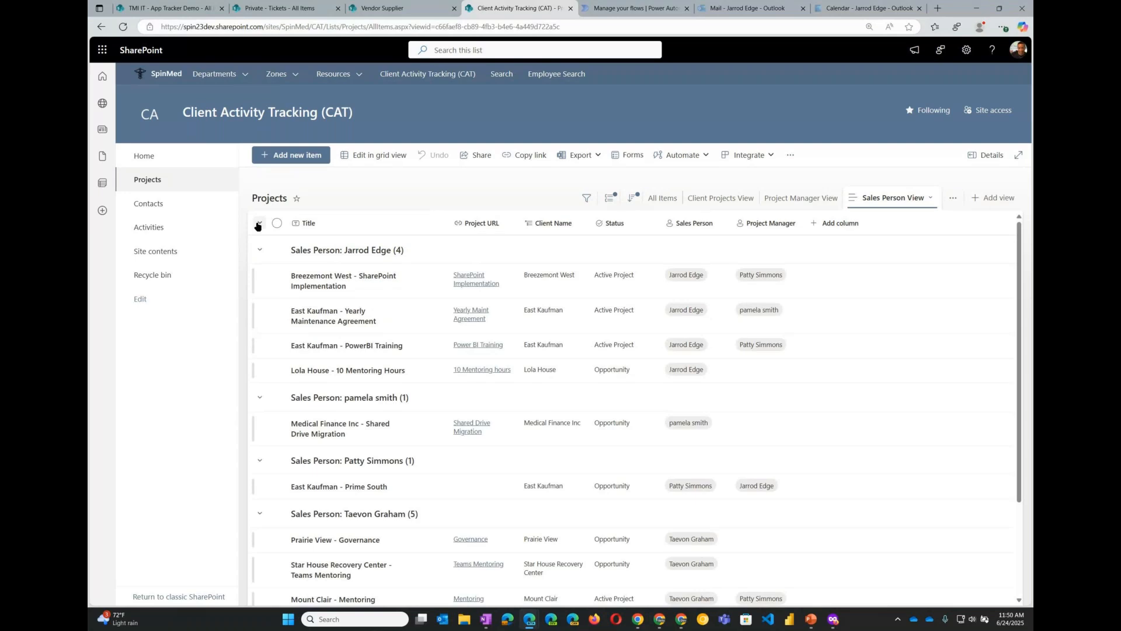
- Open the Contacts list, toggle grid editing on and off, and check the Company View and Priority View
click(158, 207)
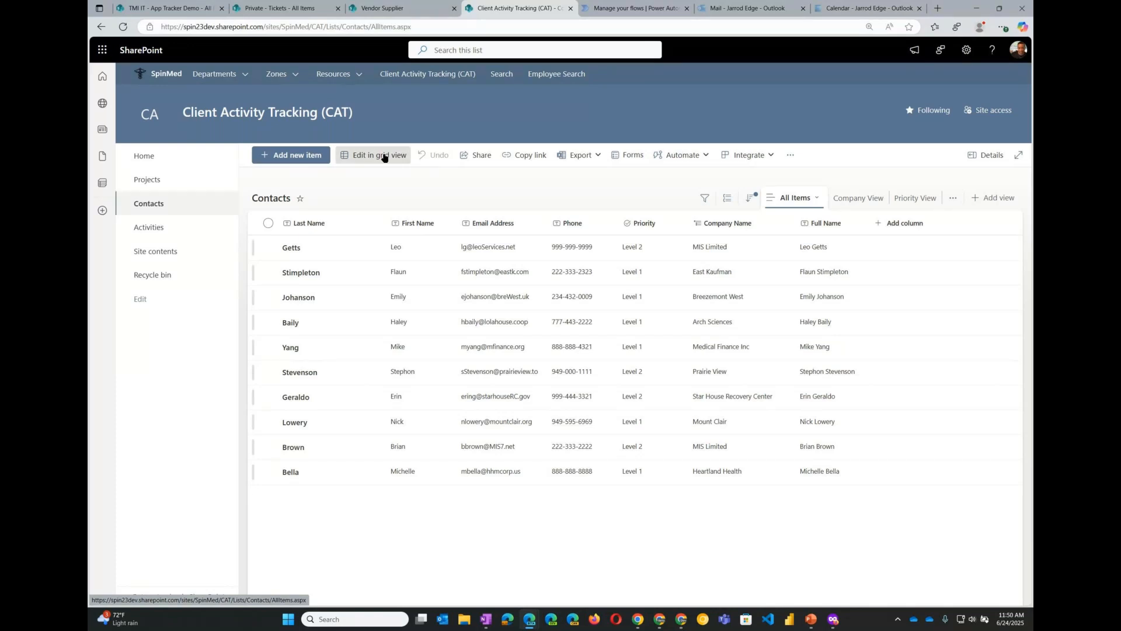
click(383, 158)
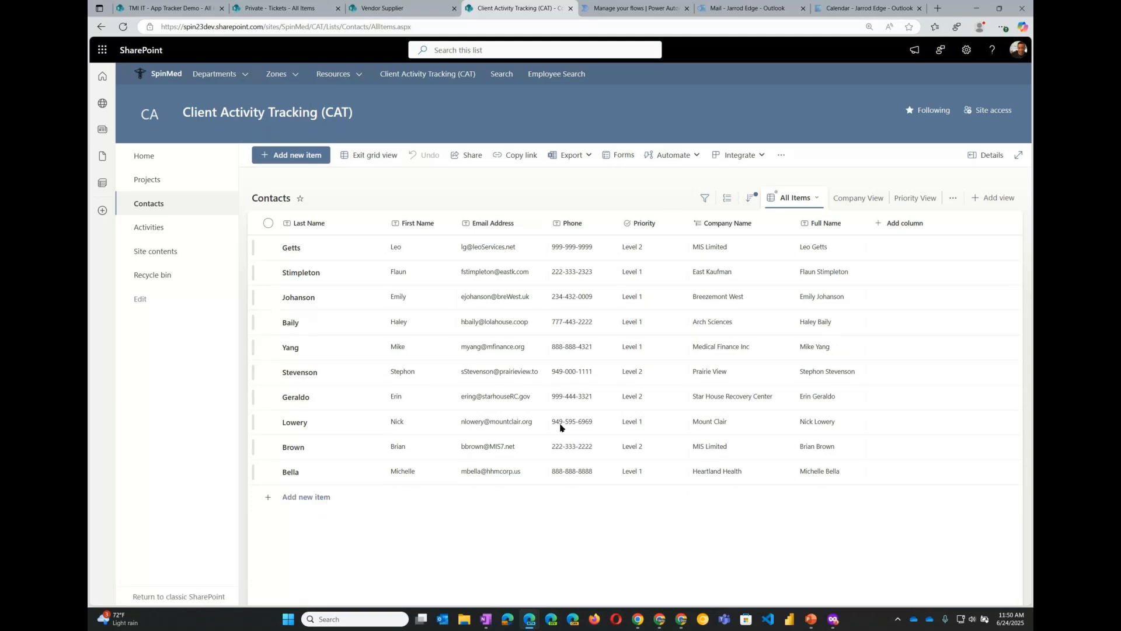
click(370, 158)
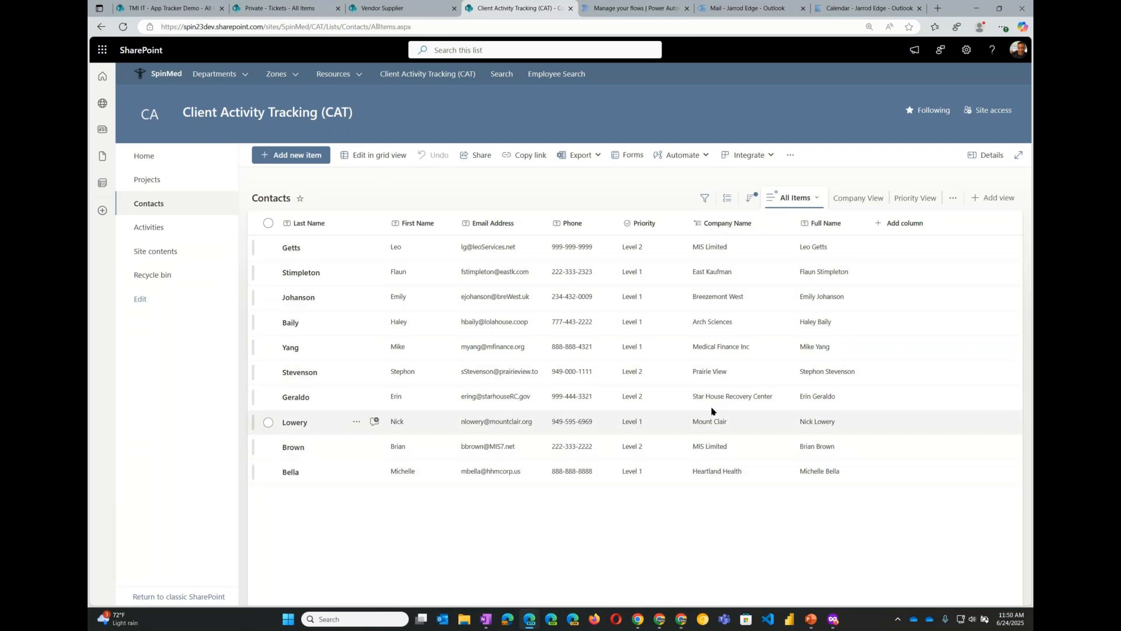
click(853, 200)
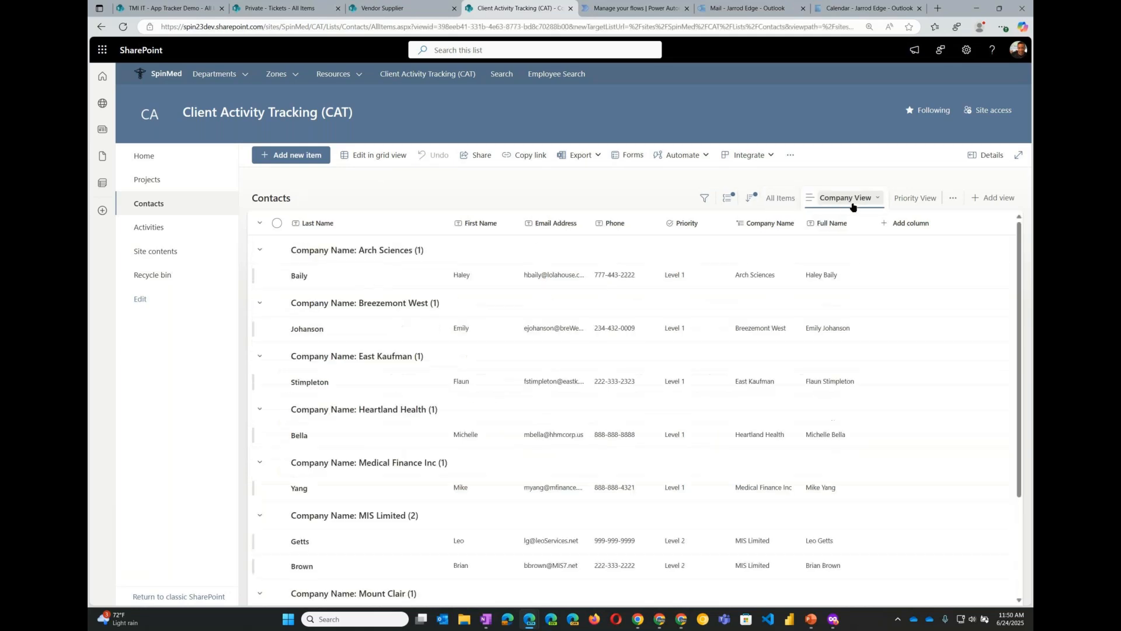
click(910, 204)
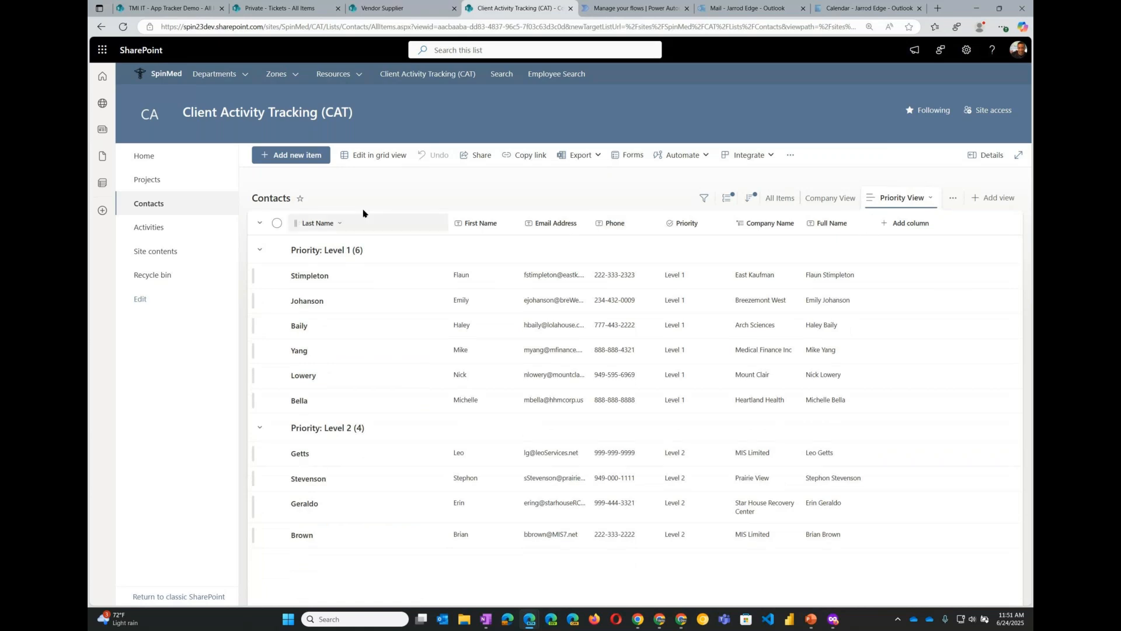
- Open the Activities list of the CAT site
click(158, 229)
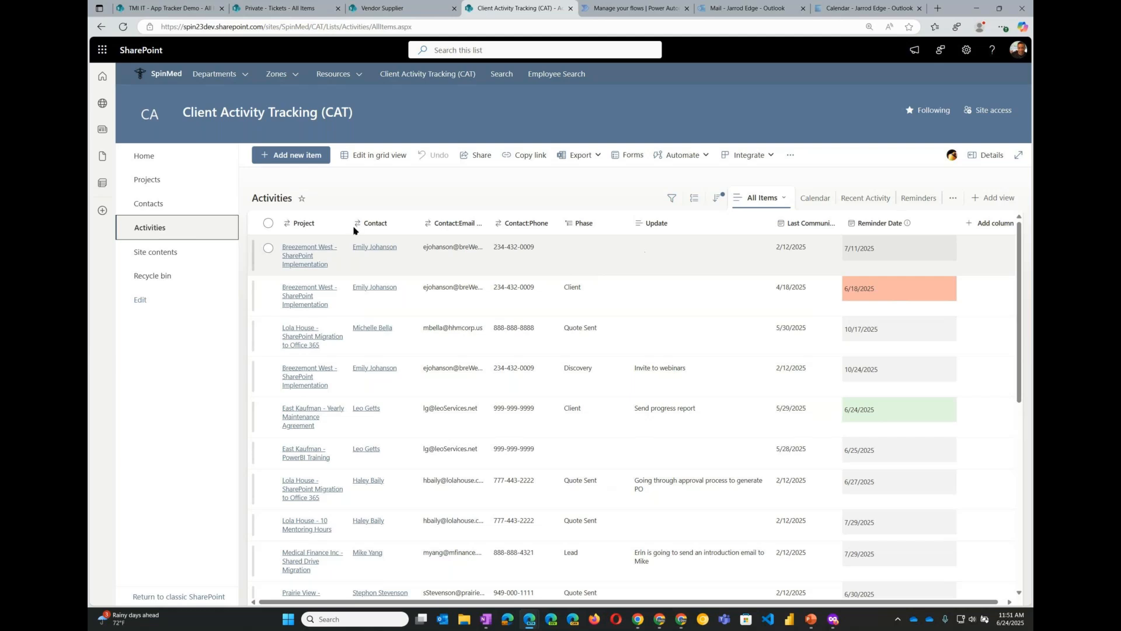
click(160, 177)
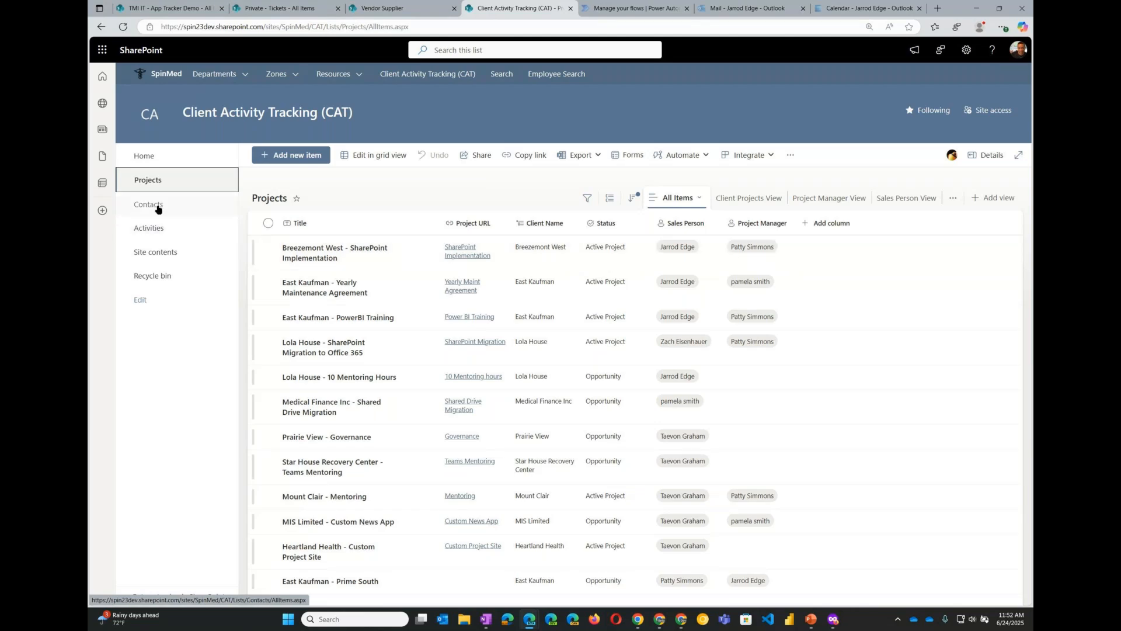
click(157, 230)
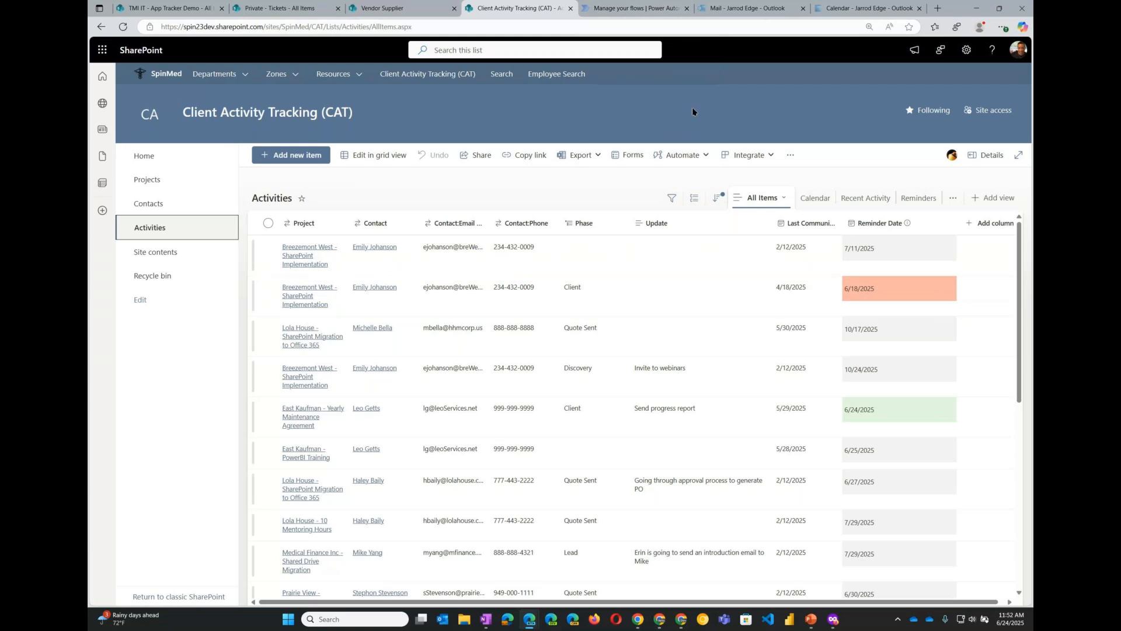
- Check the CAT Reminders flow in Power Automate, reloading its editor and viewing its run history
key(ctrl+Tab)
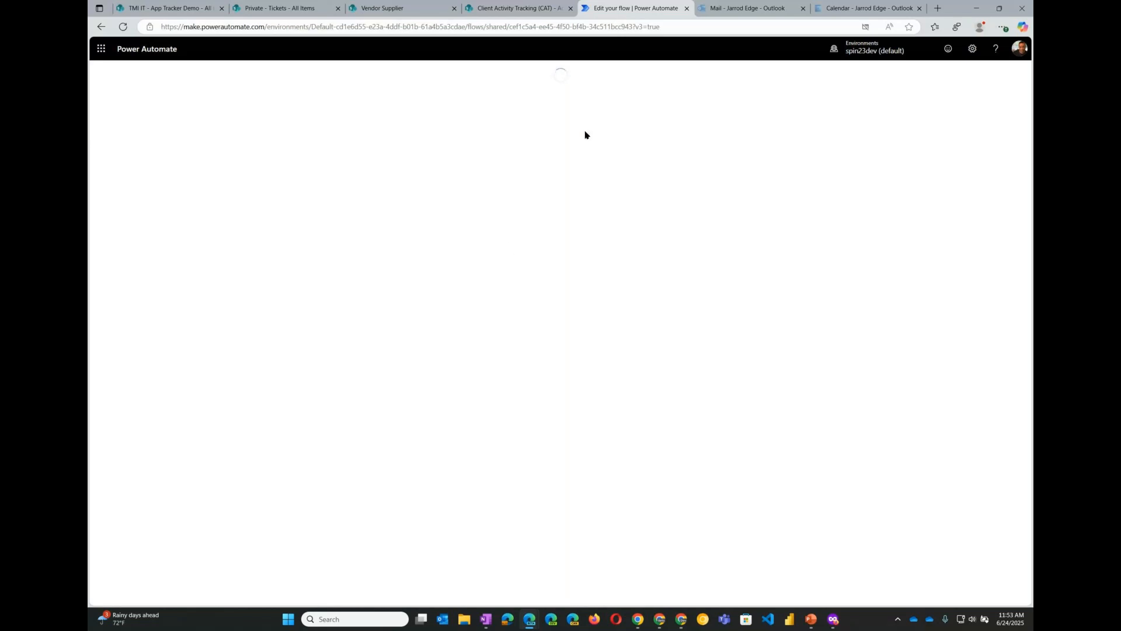
click(123, 27)
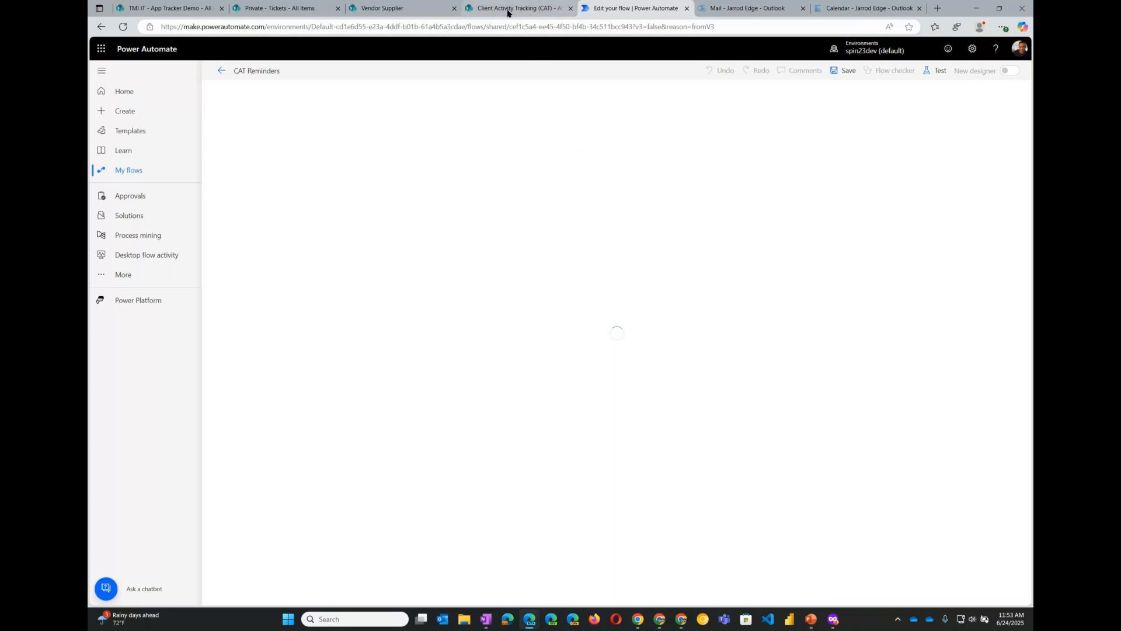
mouse_move(506, 11)
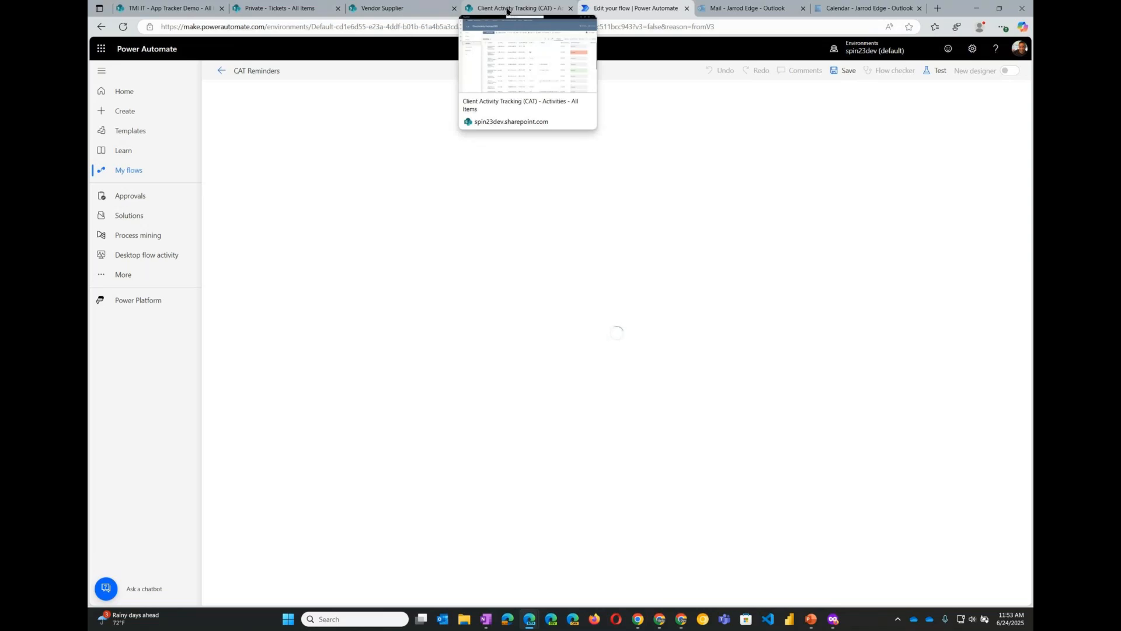
click(508, 10)
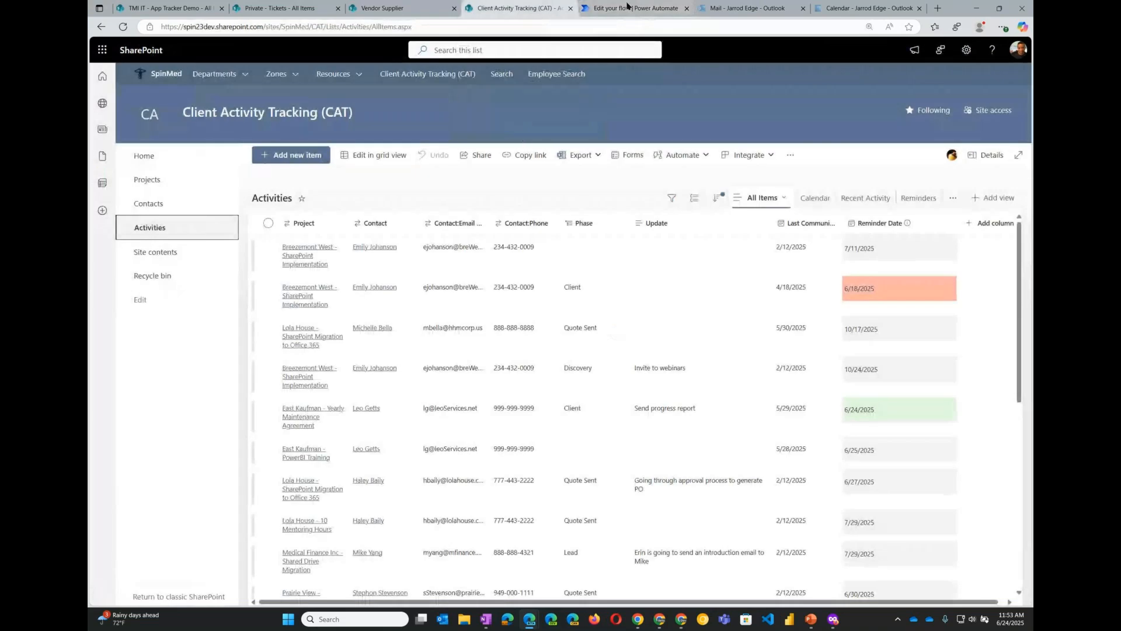
mouse_move(625, 9)
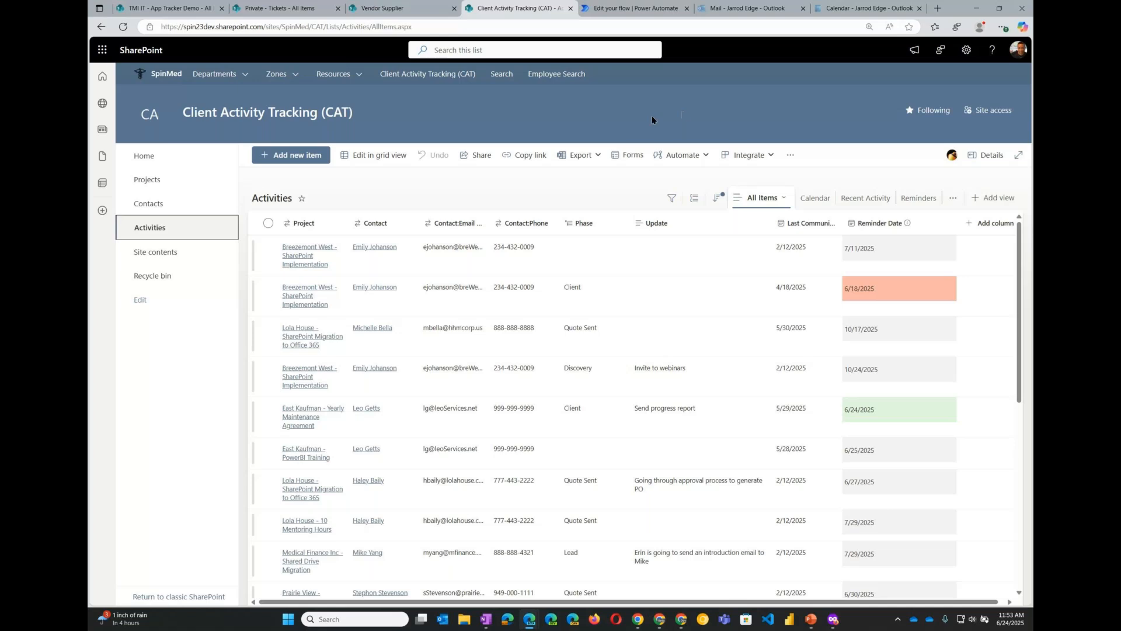
click(646, 12)
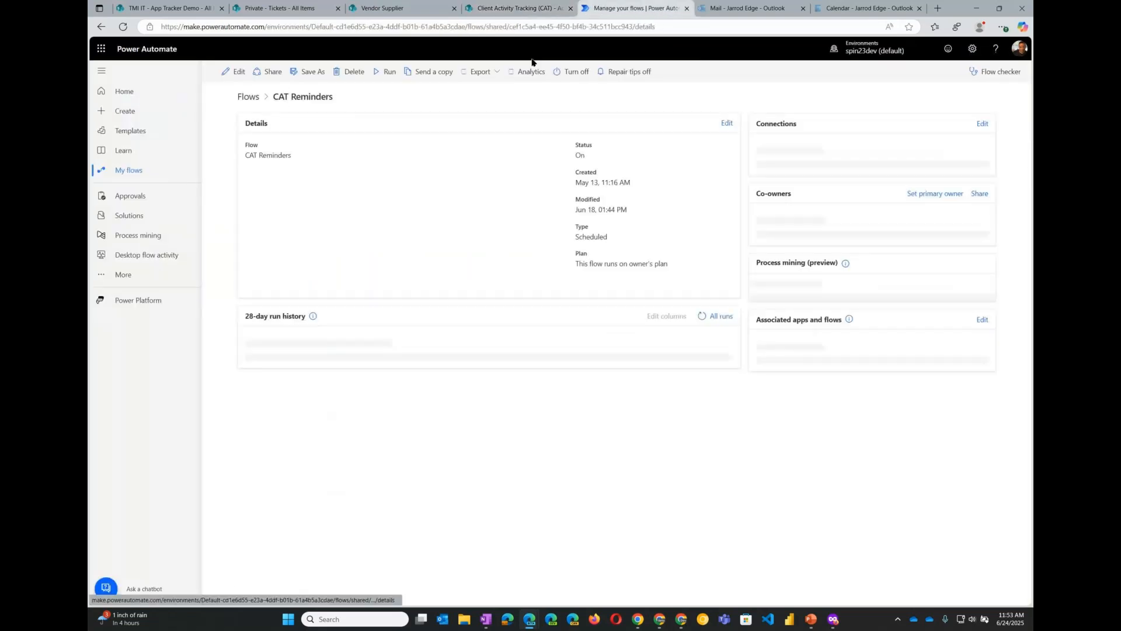
- Read the reminder emails for the contacts in the Outlook inbox
click(759, 10)
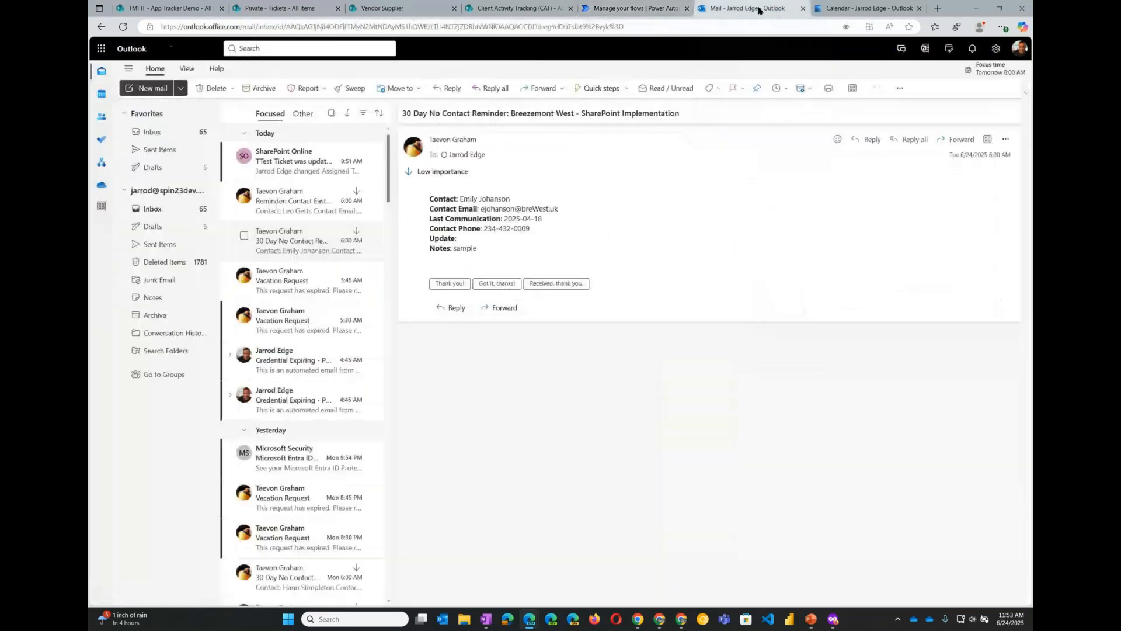
click(301, 209)
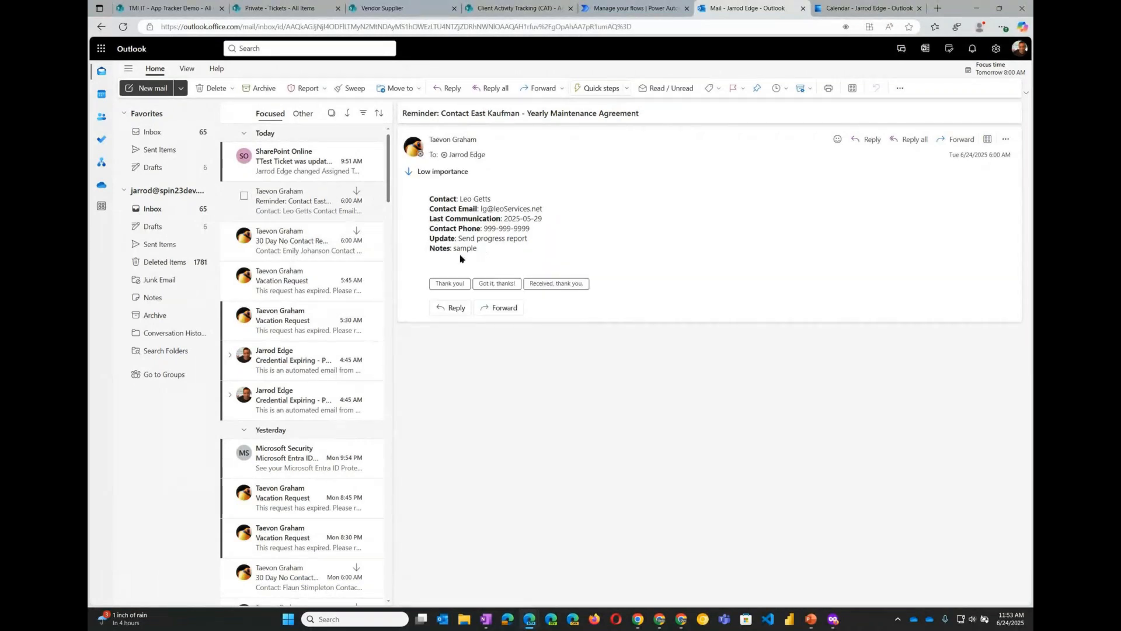
key(Down)
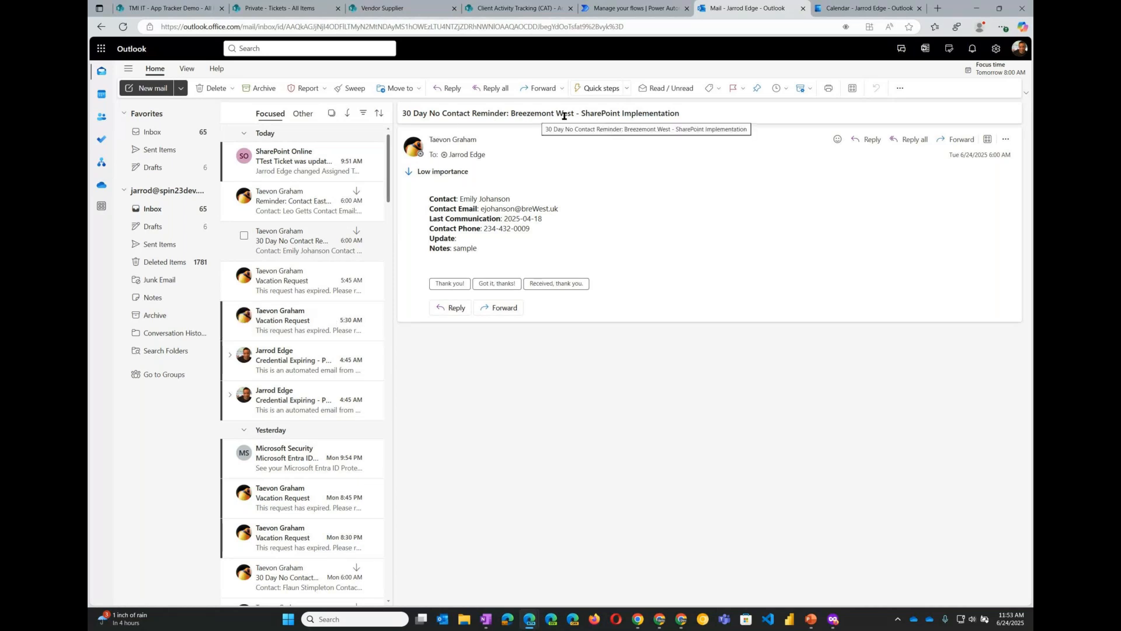
- Try to run the Add Reminder to Calendar flow on the first Breezemont West activity
click(617, 9)
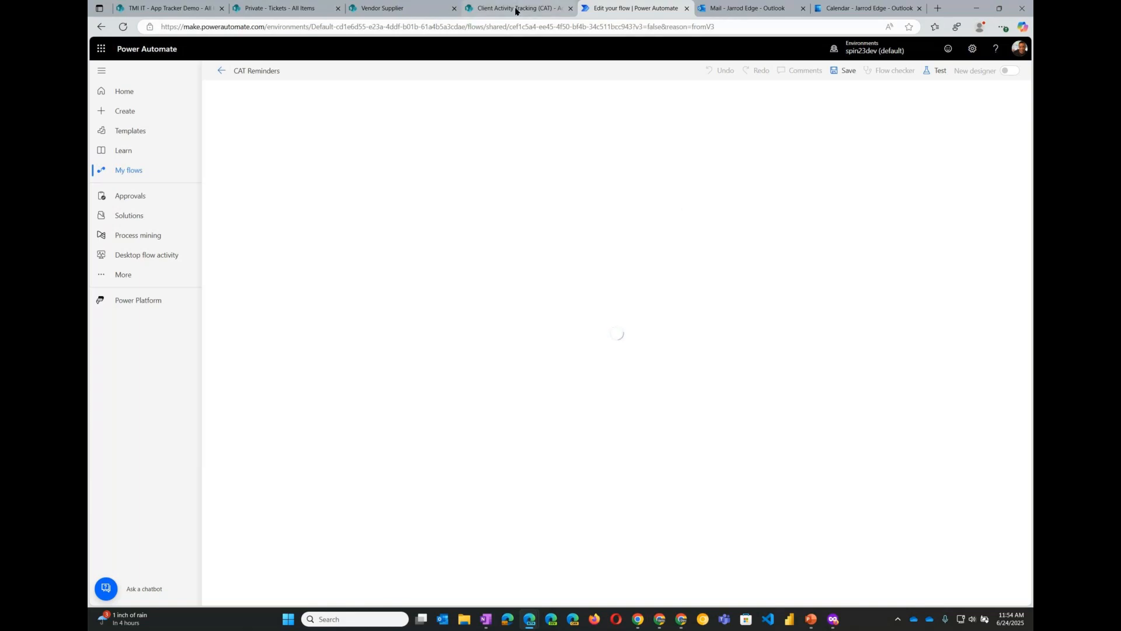
mouse_move(517, 11)
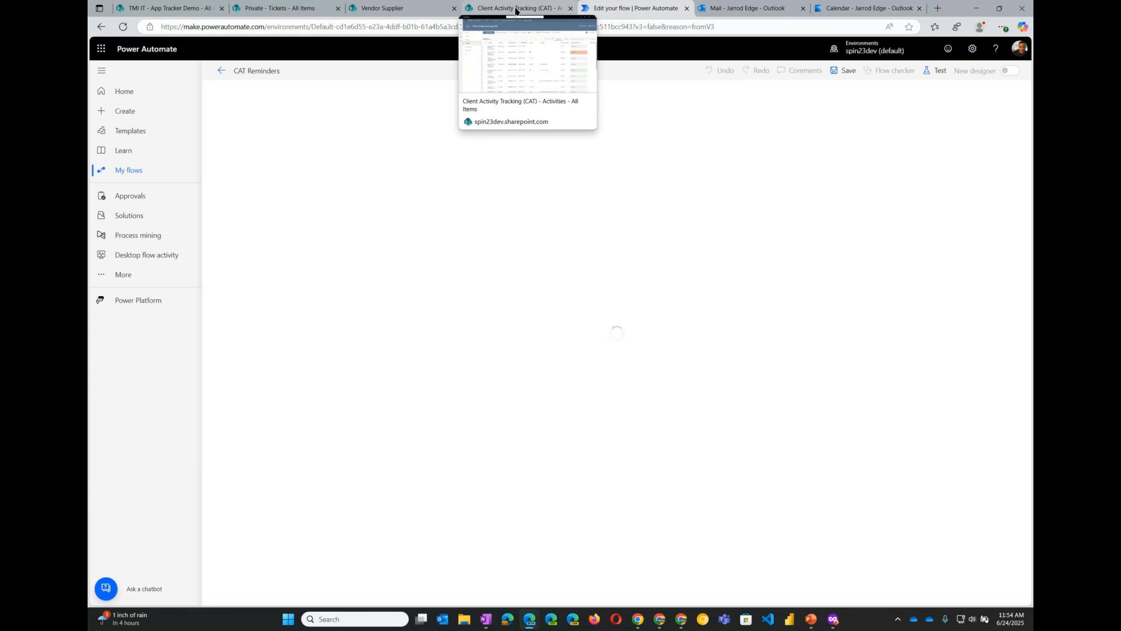
click(516, 9)
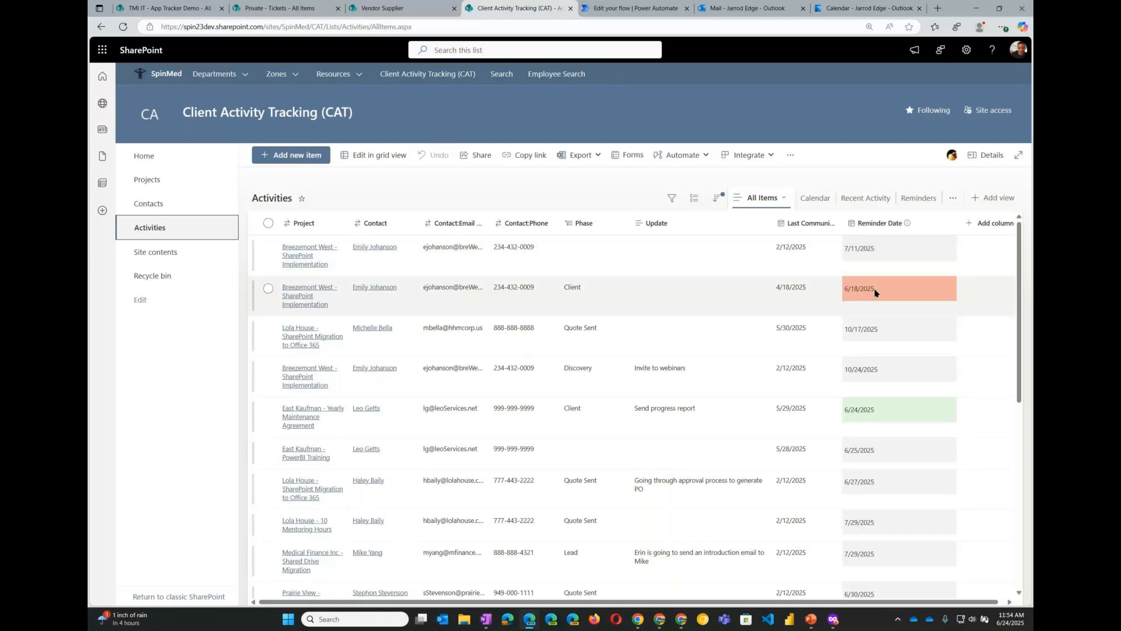
right_click(396, 266)
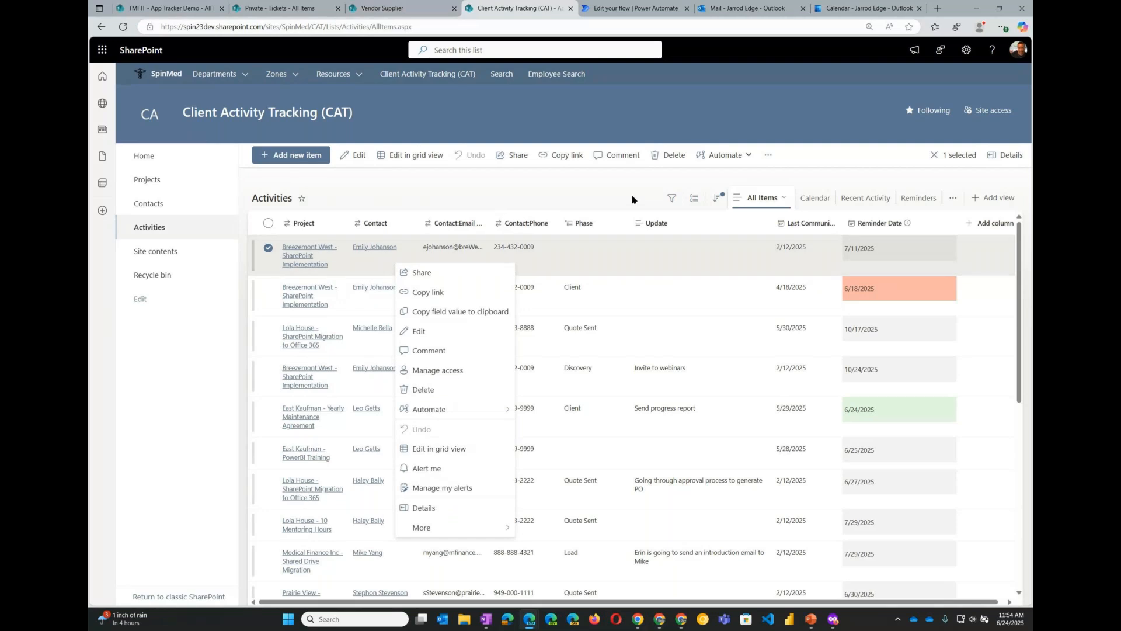
mouse_move(478, 417)
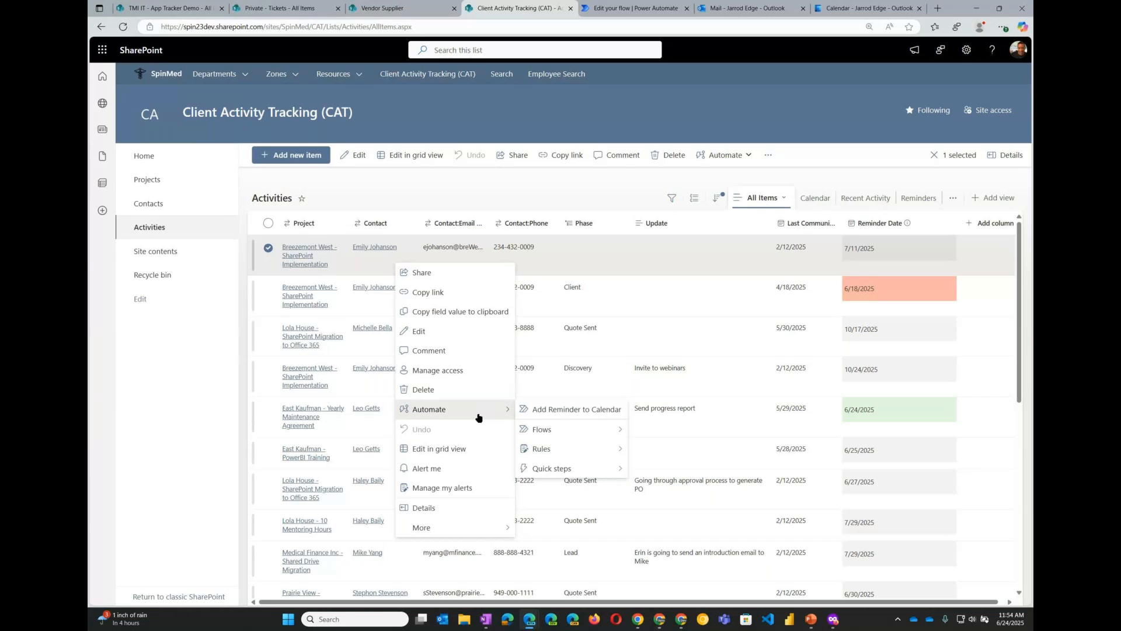
click(587, 414)
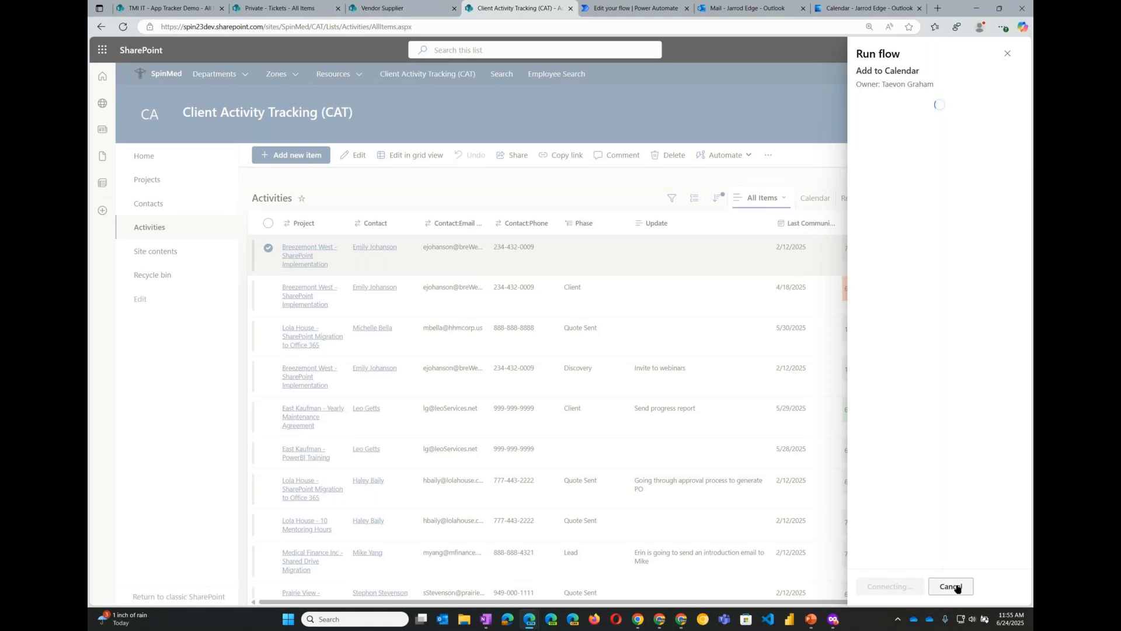
click(1009, 55)
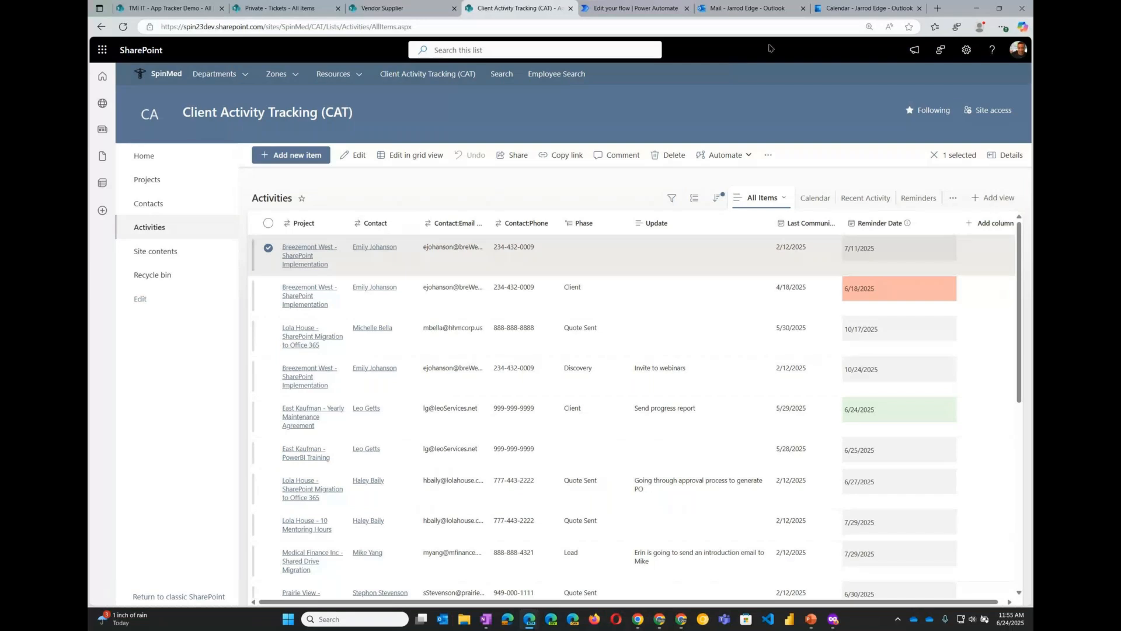
- Switch to the CAT Reminders flow editor
click(627, 9)
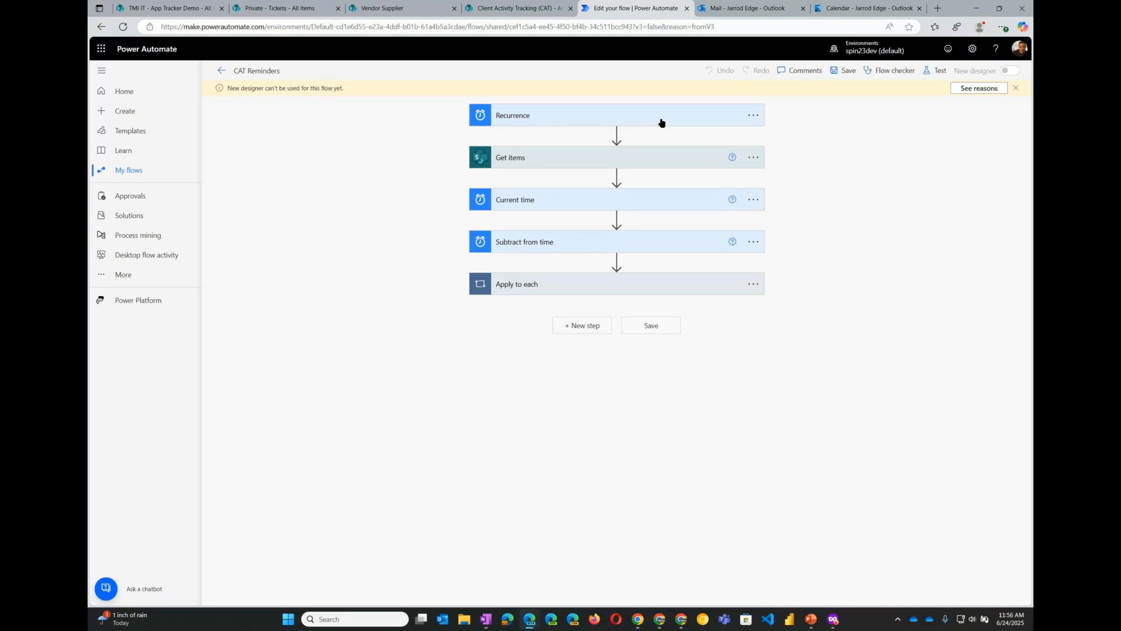
- Inspect the Recurrence trigger and Get items action settings, including their advanced options, in the CAT Reminders flow
click(1017, 89)
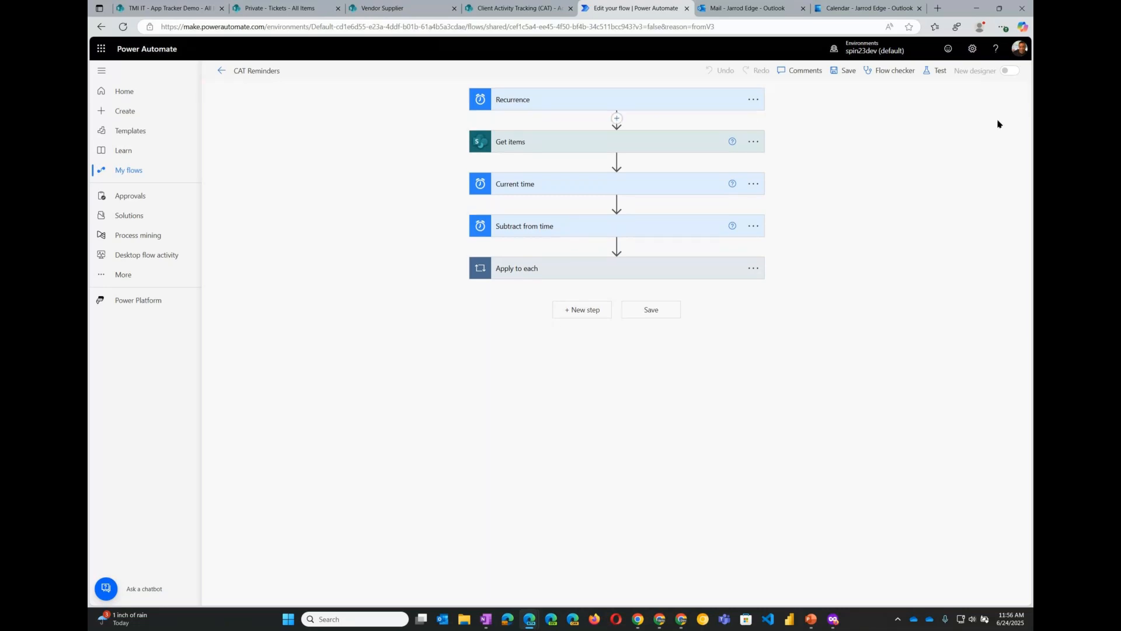
click(631, 104)
click(631, 104)
click(631, 104)
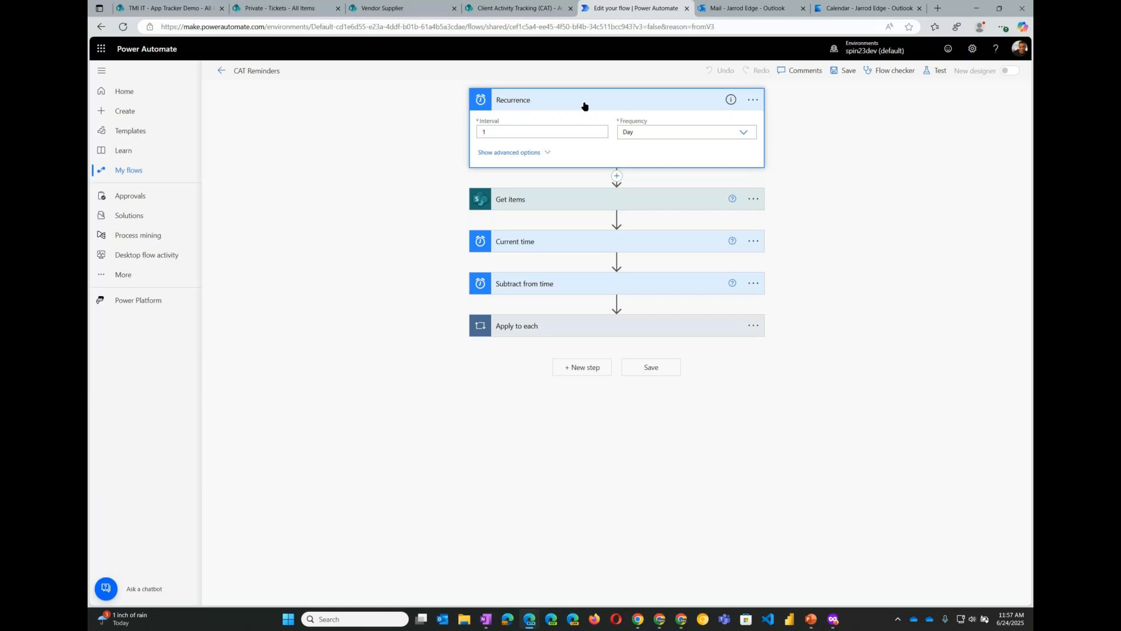
click(548, 153)
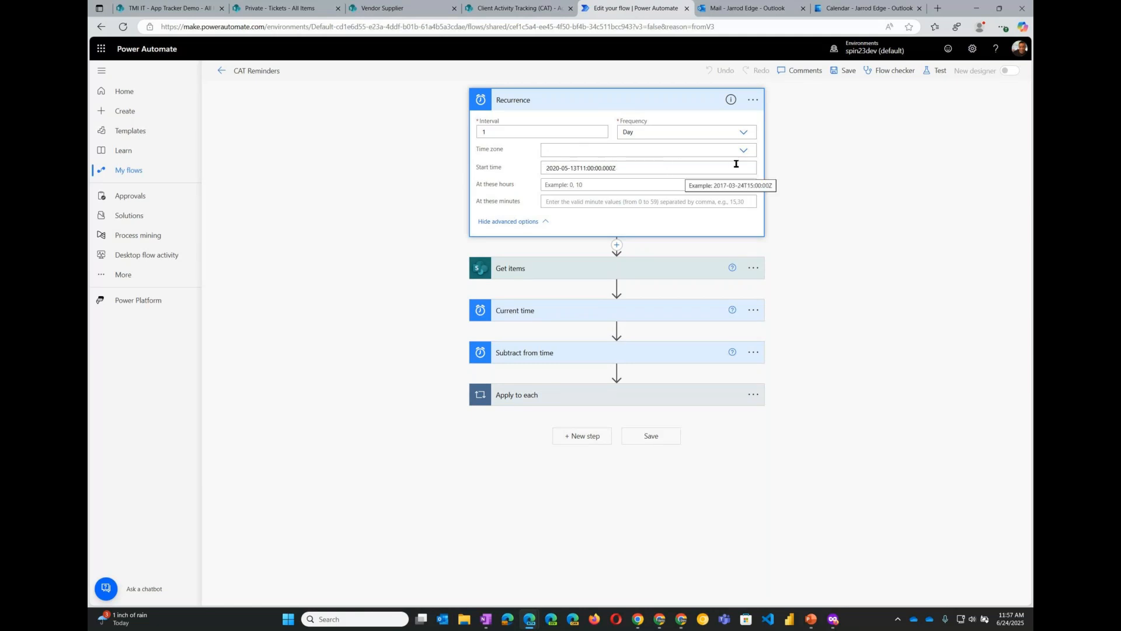
click(656, 104)
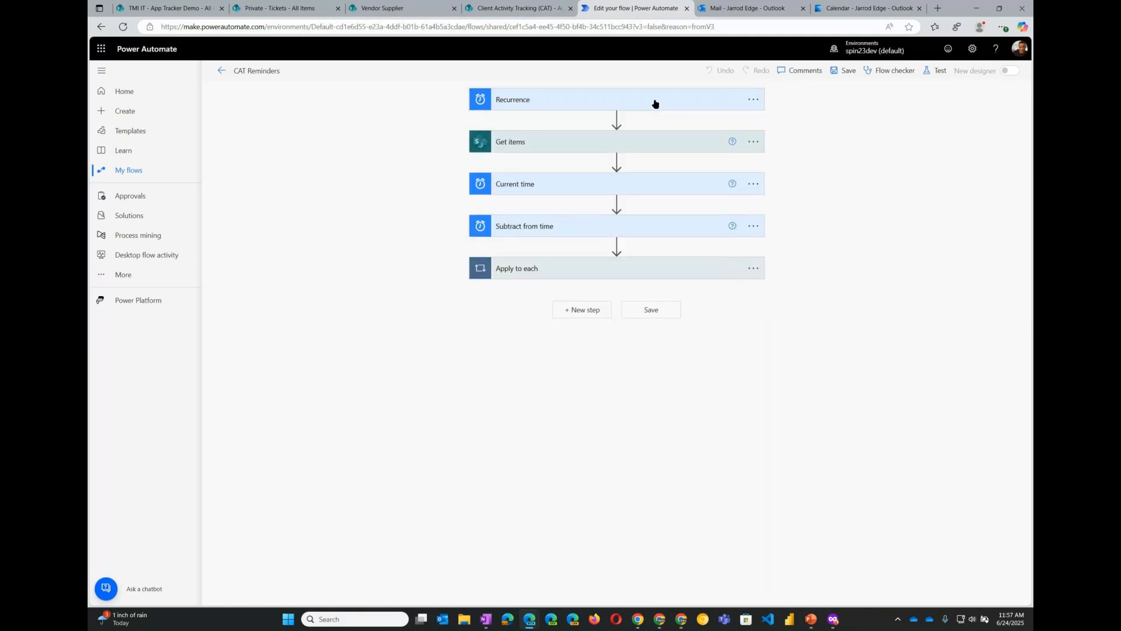
click(614, 142)
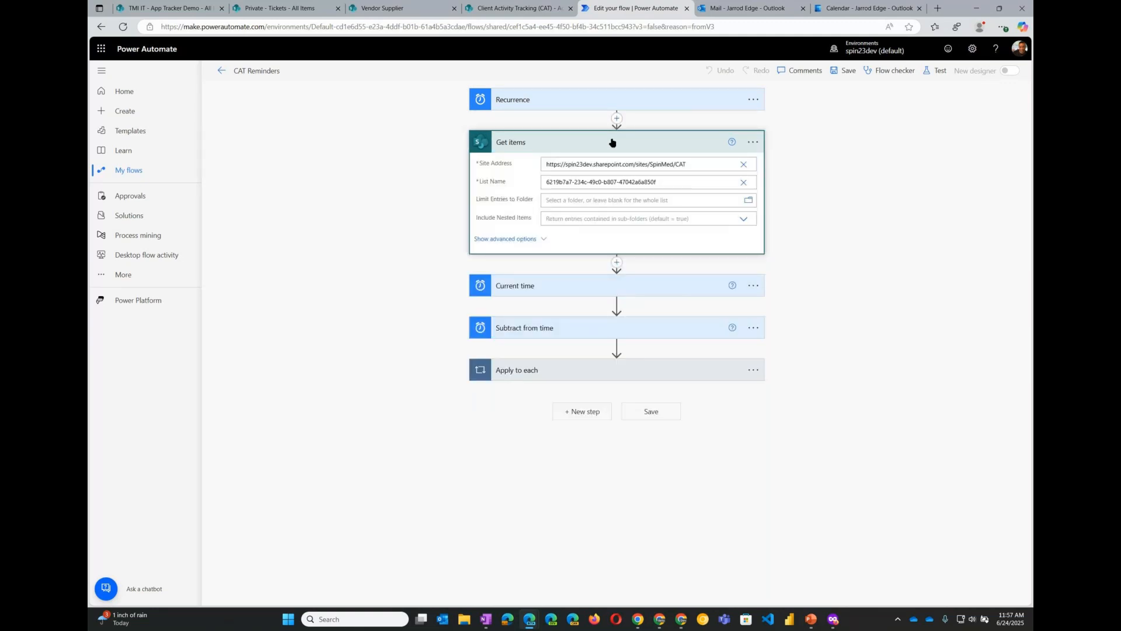
click(520, 241)
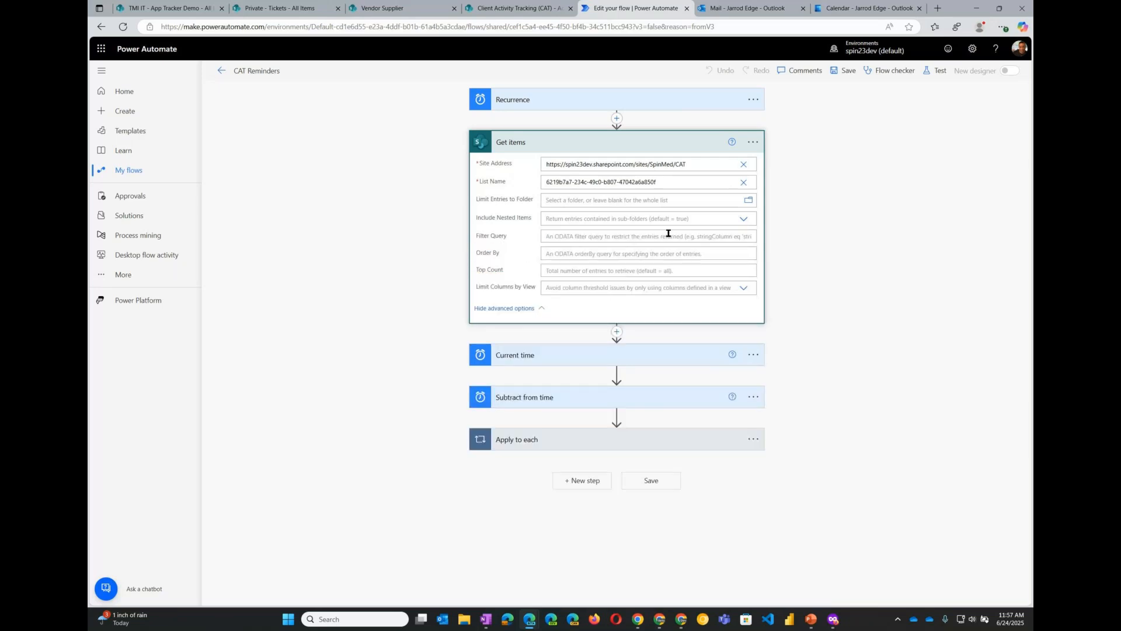
click(535, 308)
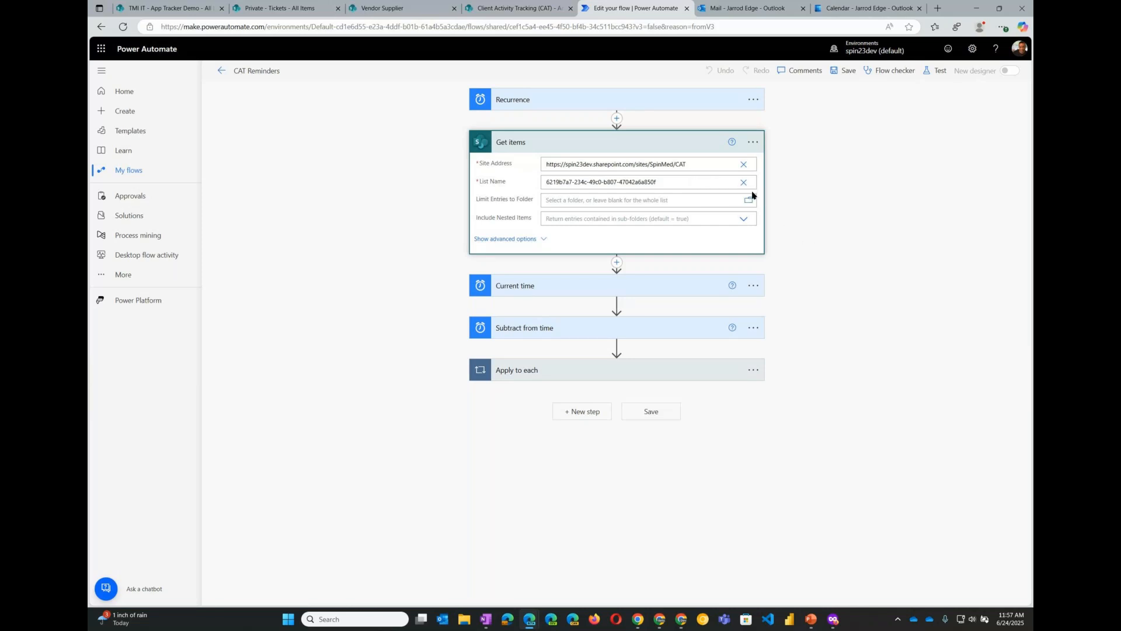
click(686, 147)
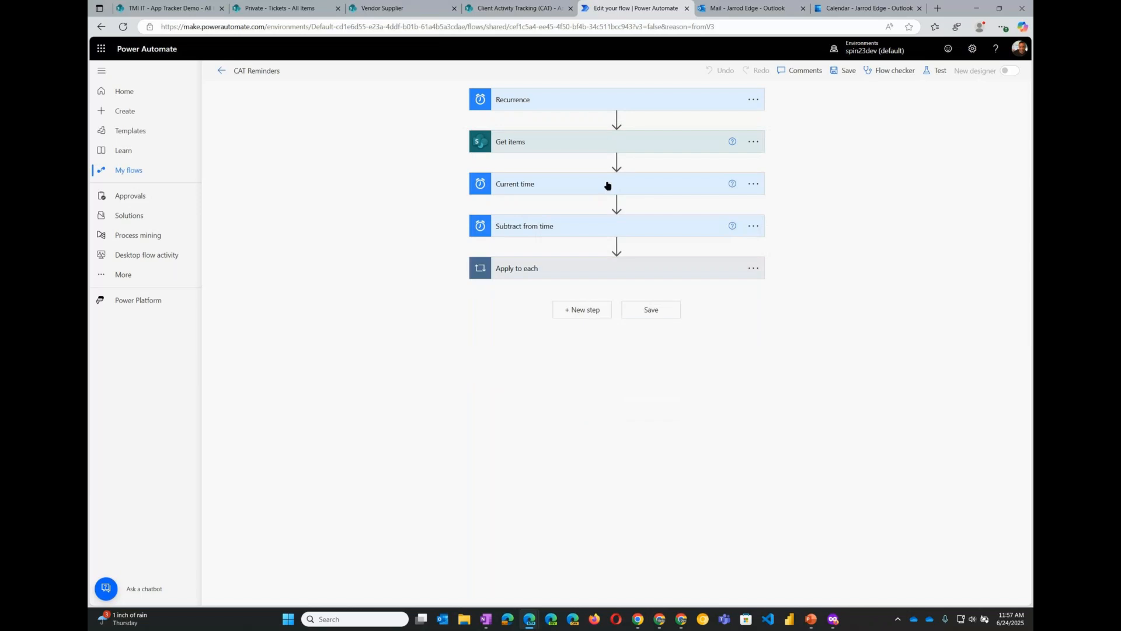
- Inspect the Current time, Subtract from time, Apply to each, Get item 3, Condition and Send an email actions
click(608, 186)
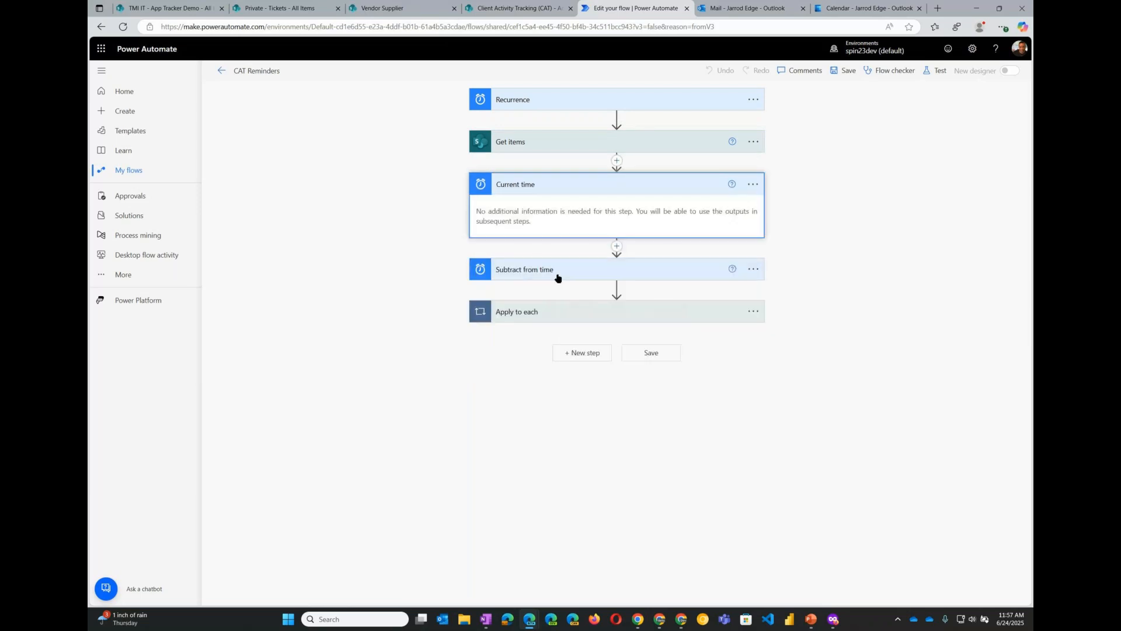
click(552, 272)
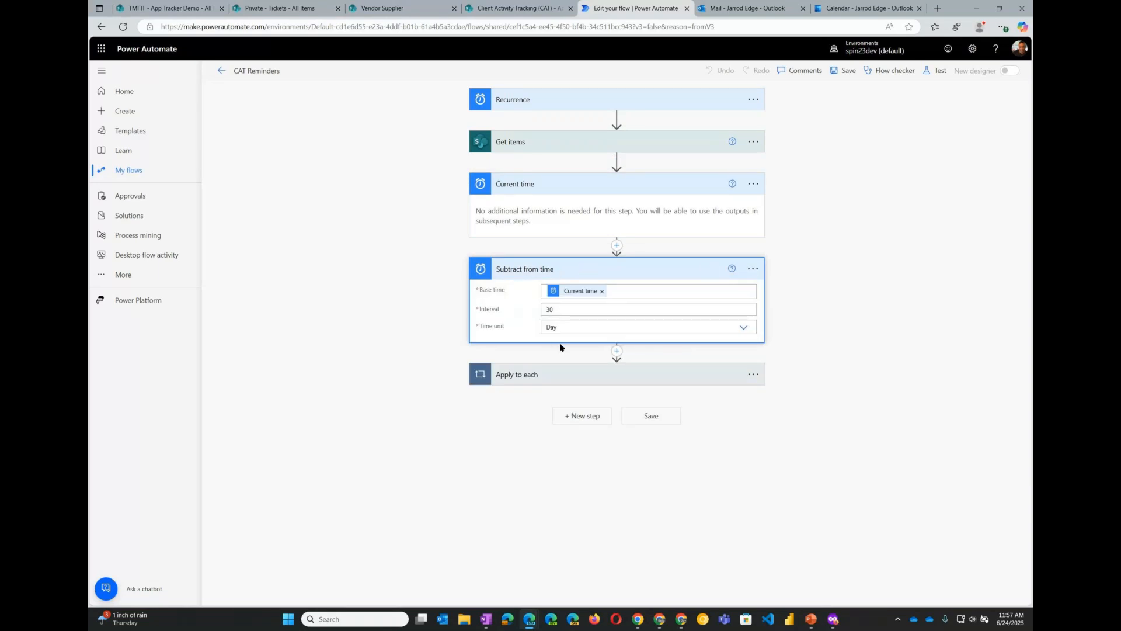
click(570, 187)
click(572, 228)
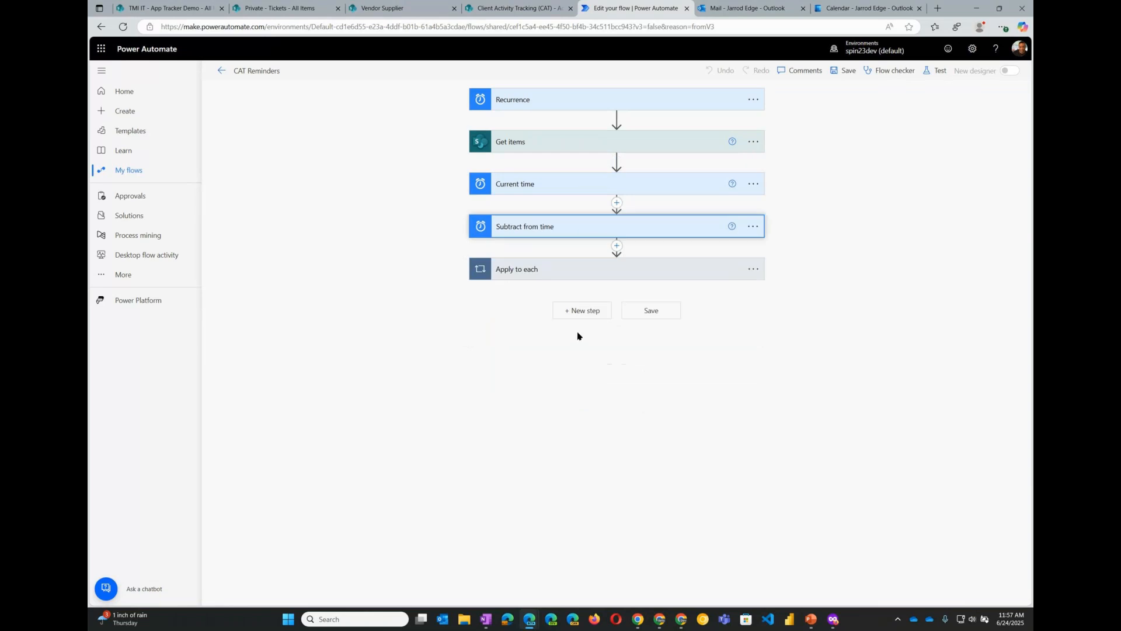
click(586, 268)
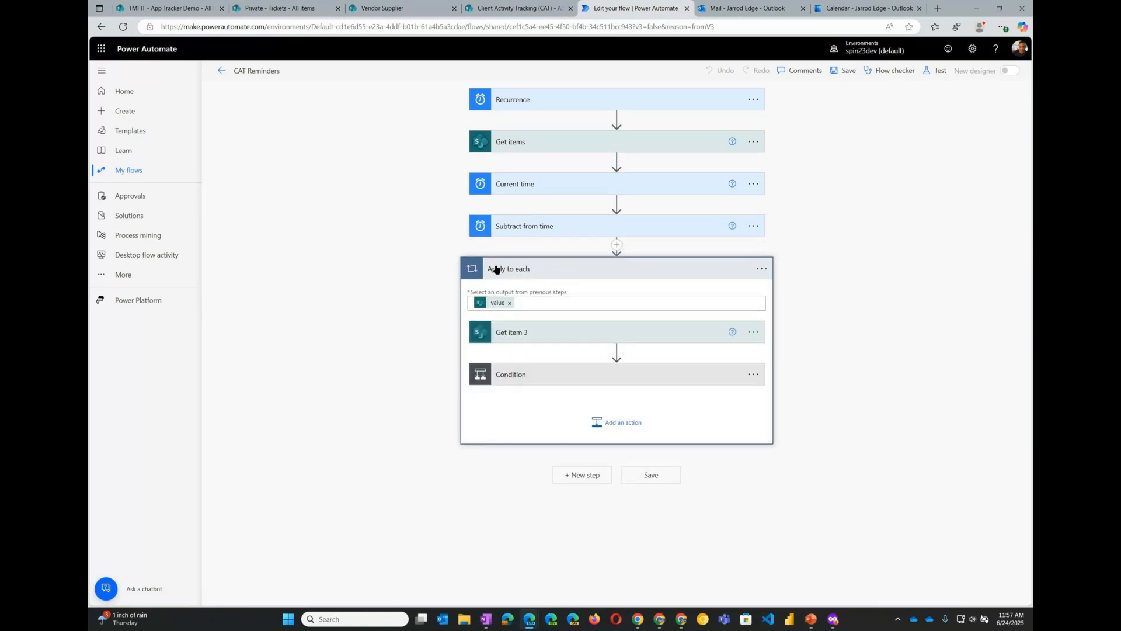
click(590, 339)
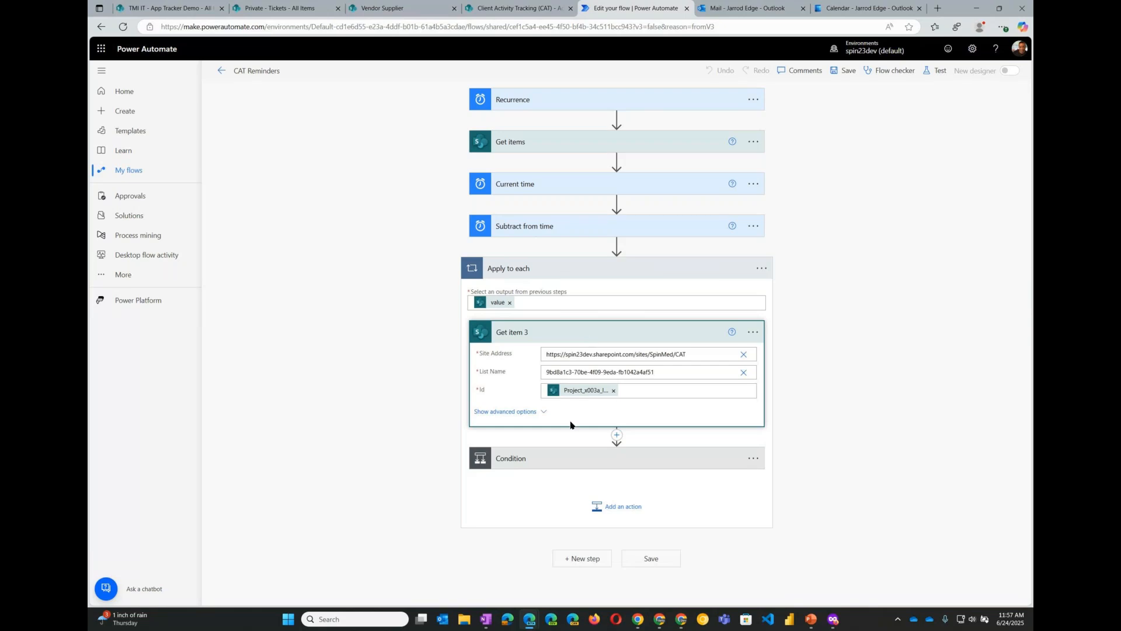
click(534, 459)
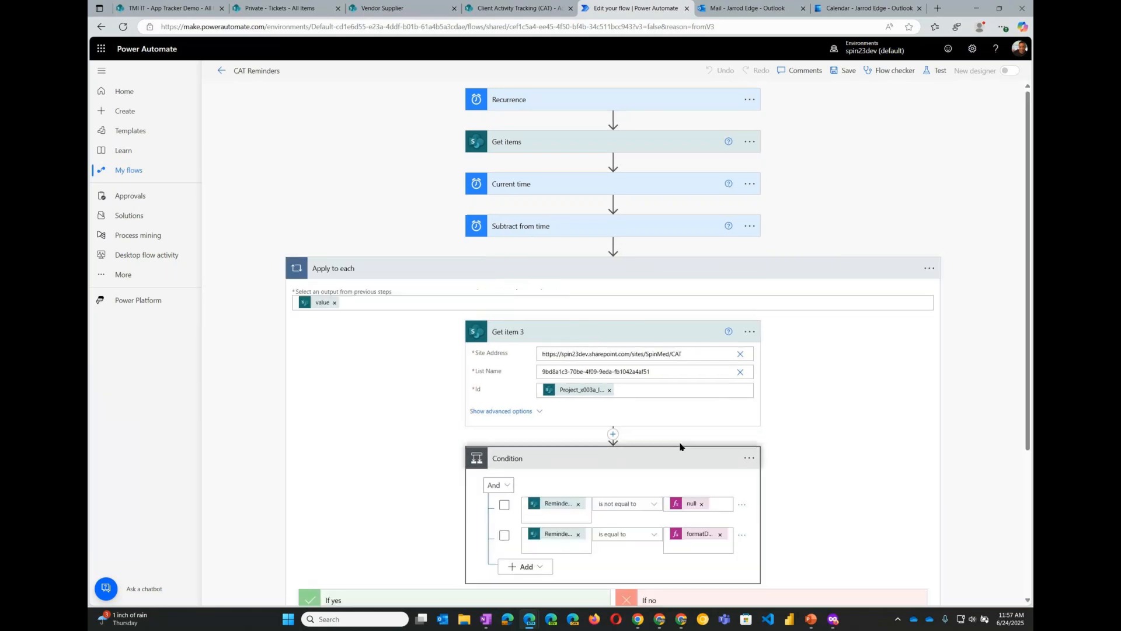
scroll(795, 373, down, 2)
scroll(795, 373, down, 1)
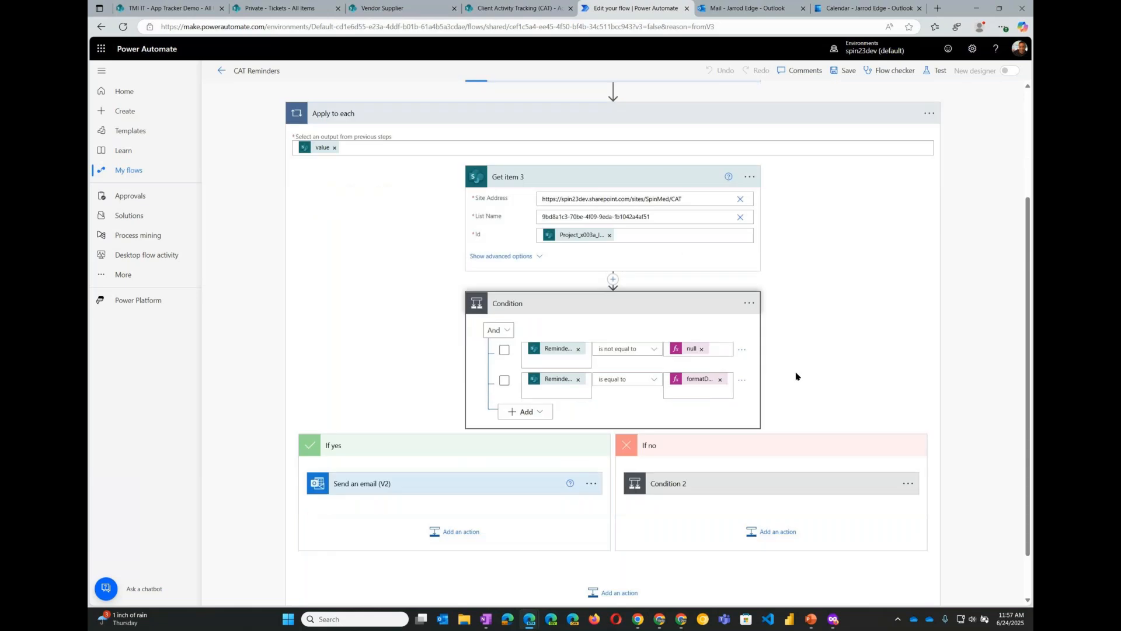
scroll(796, 376, down, 1)
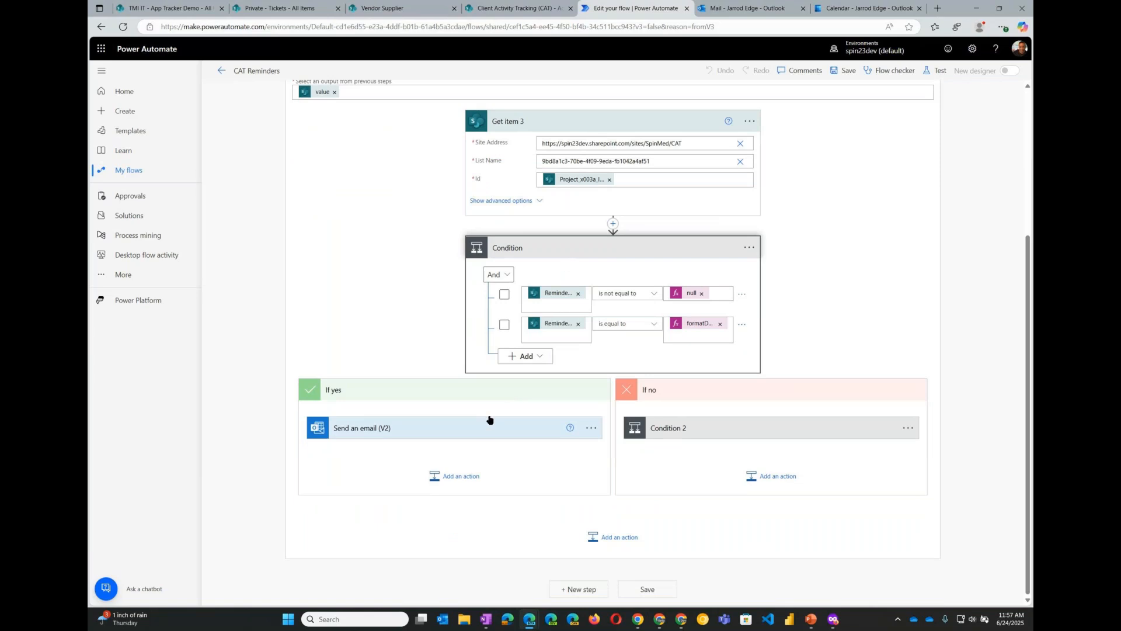
click(476, 435)
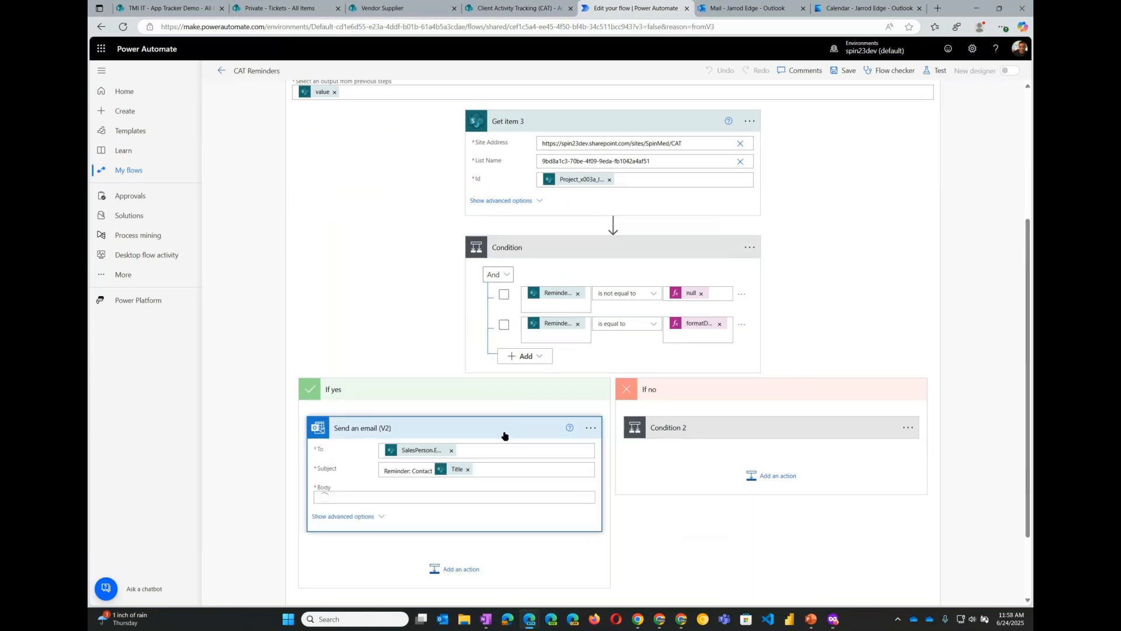
- Review the reminder email body and the Condition 2 branch with its second email action
scroll(541, 434, down, 3)
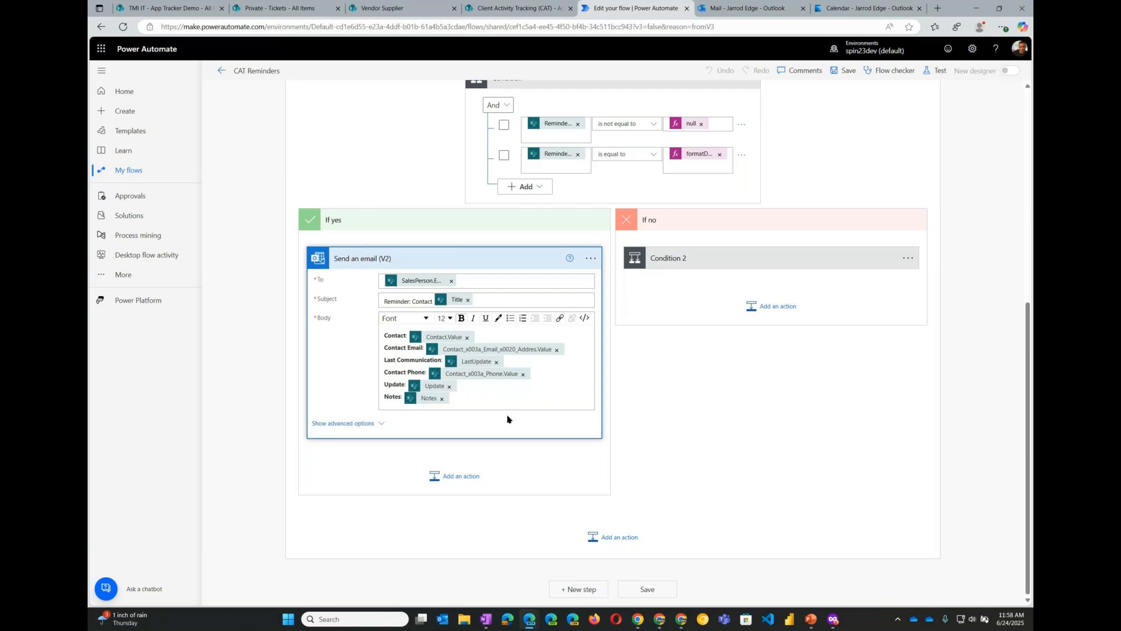
click(730, 258)
click(729, 257)
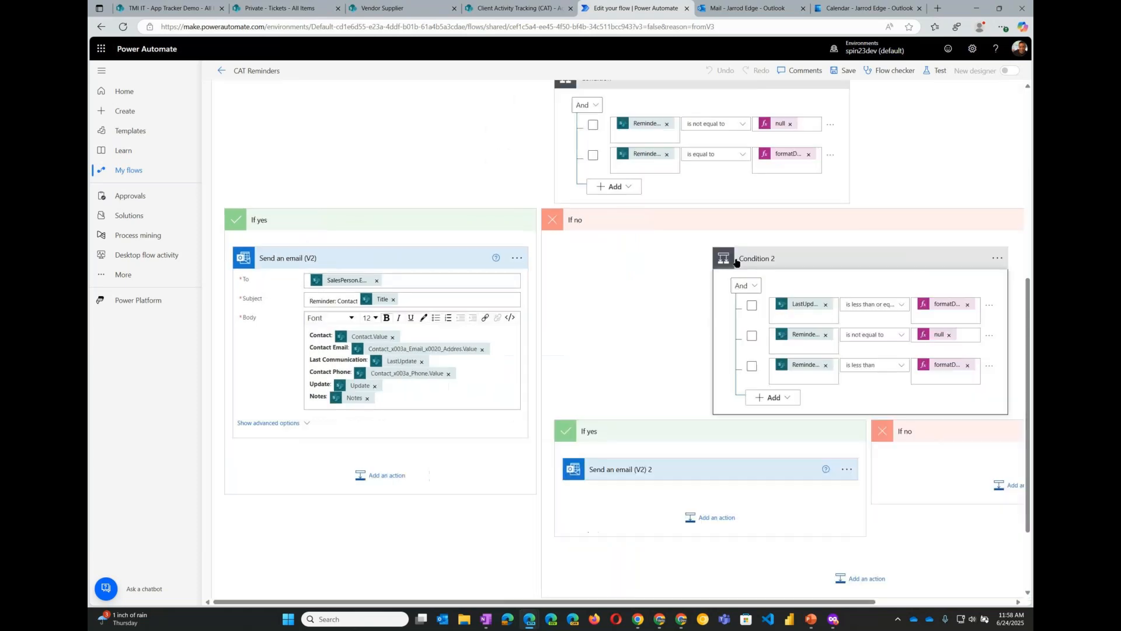
drag(710, 608, 857, 607)
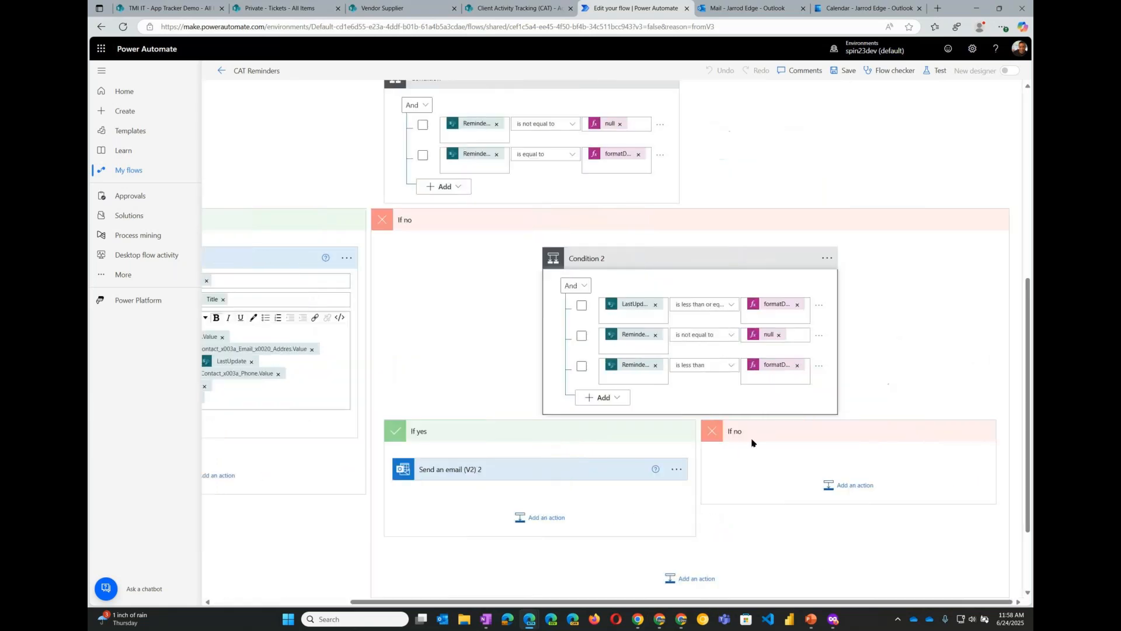
scroll(752, 443, down, 2)
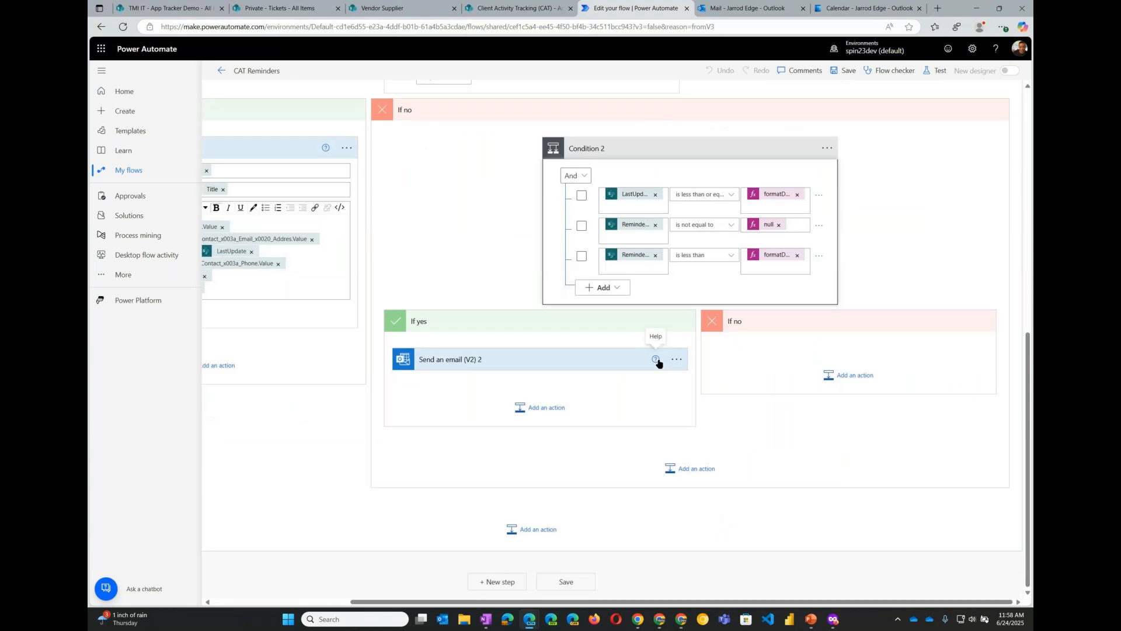
click(658, 363)
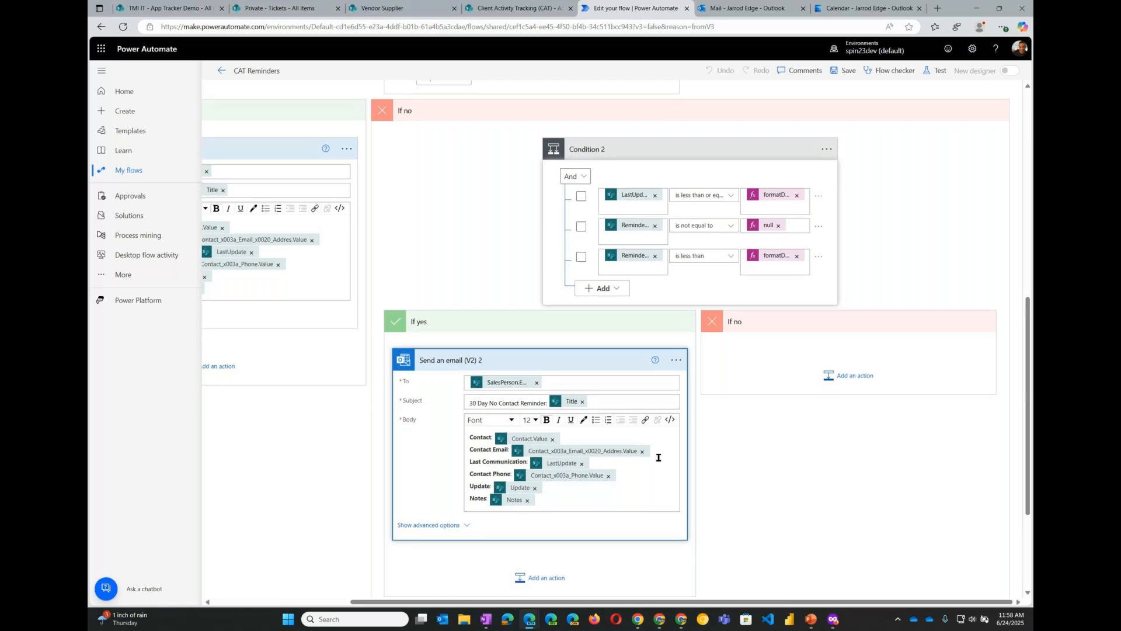
scroll(658, 457, up, 1)
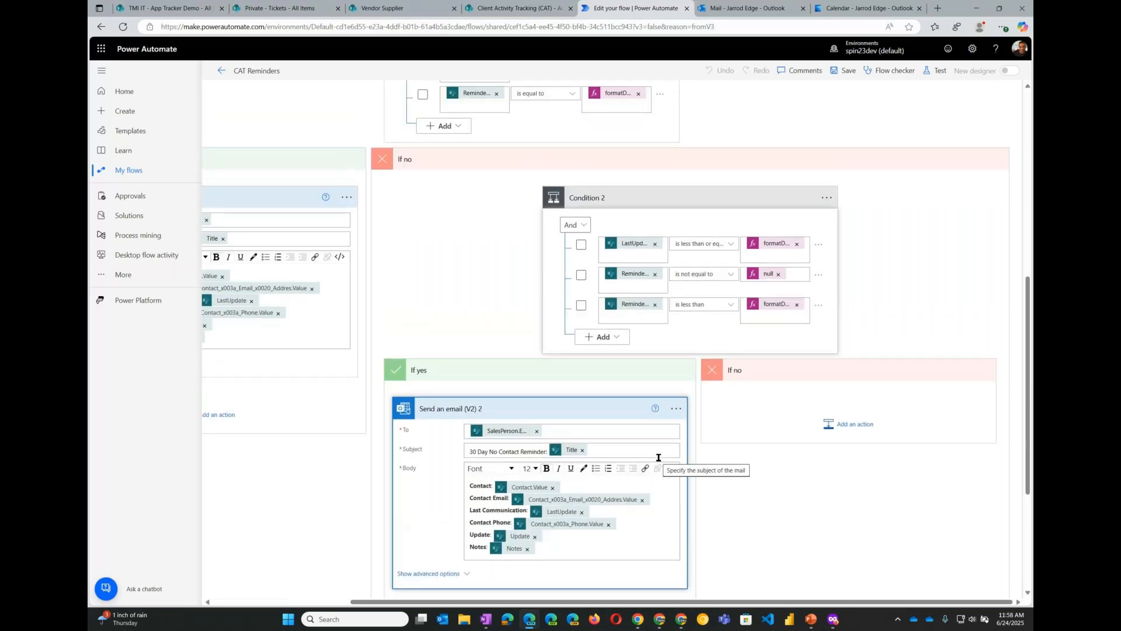
scroll(660, 444, up, 5)
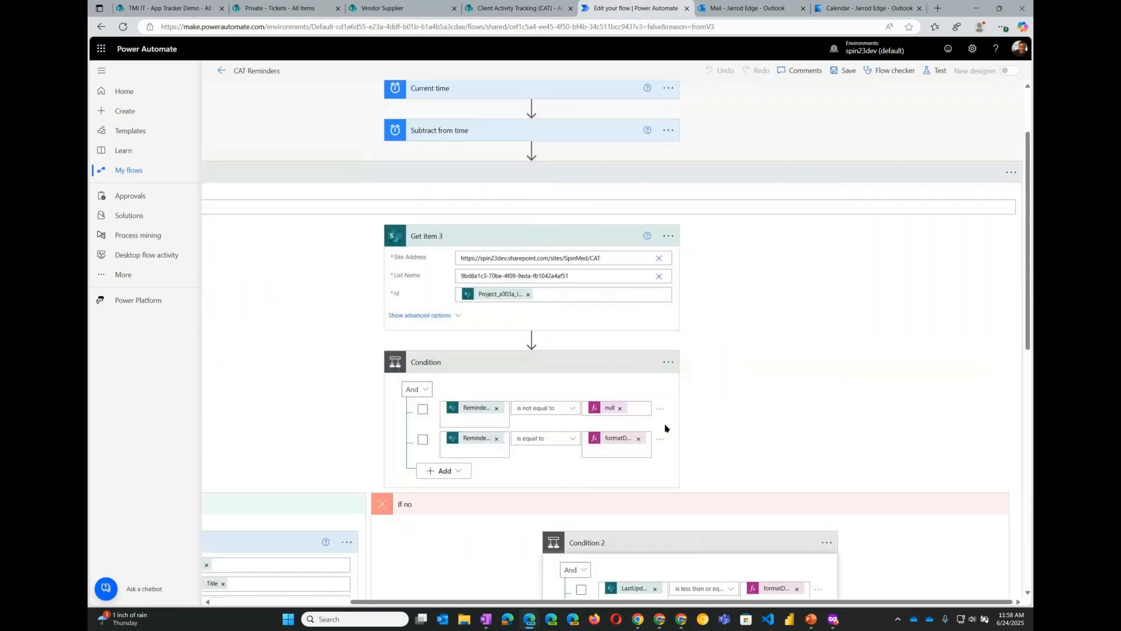
scroll(664, 421, up, 2)
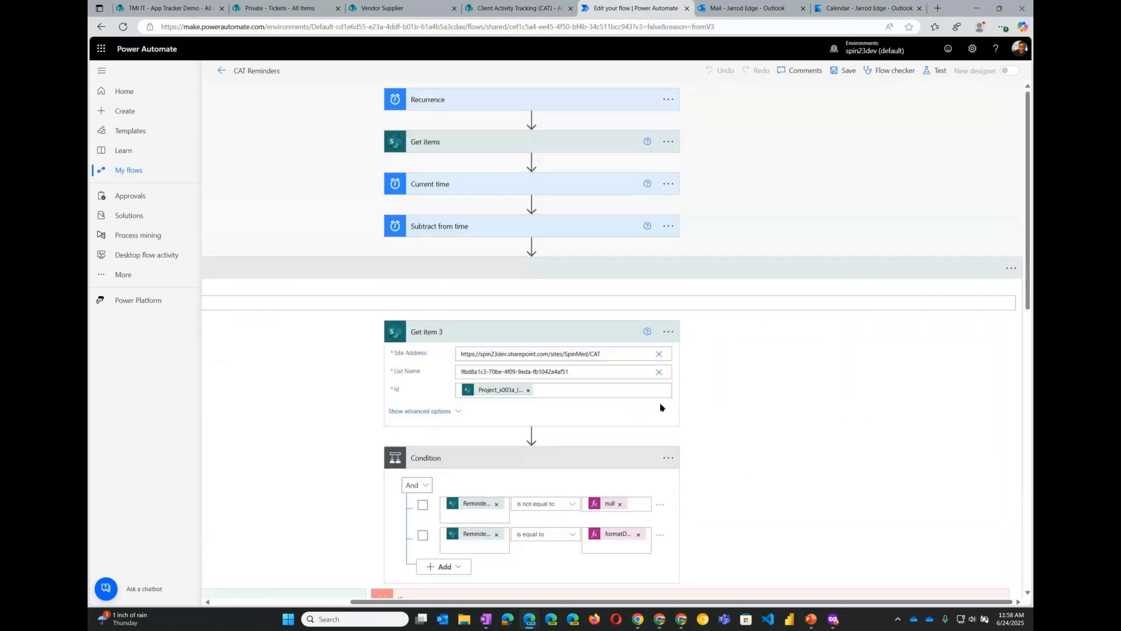
- Run the Add Reminder to Calendar flow on the first Breezemont West activity in the CAT list
click(518, 13)
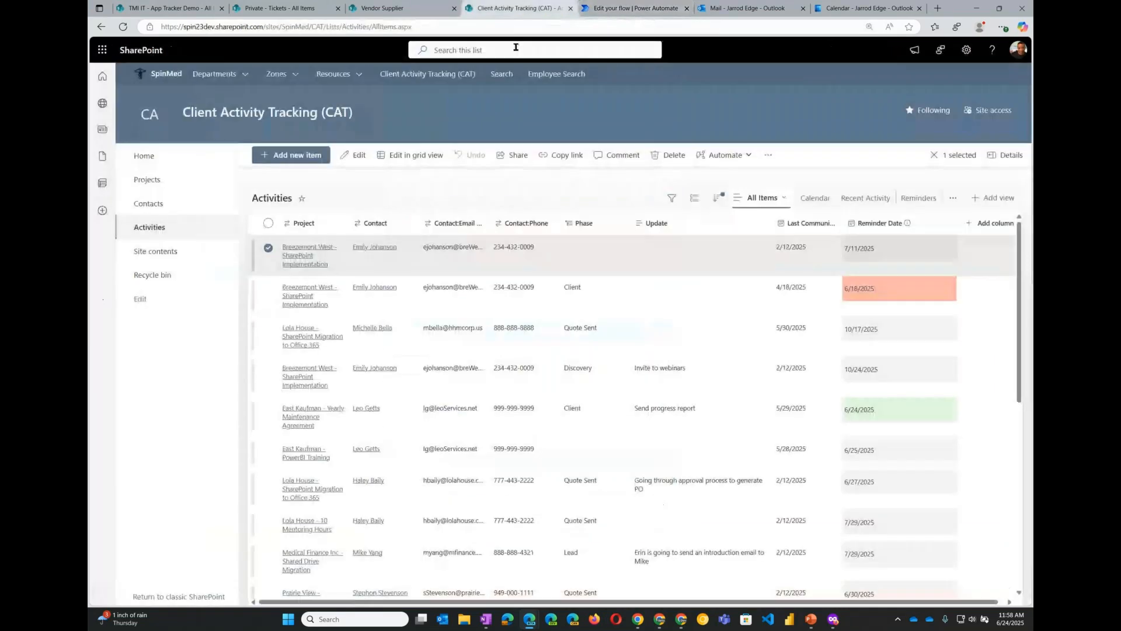
right_click(521, 263)
mouse_move(576, 409)
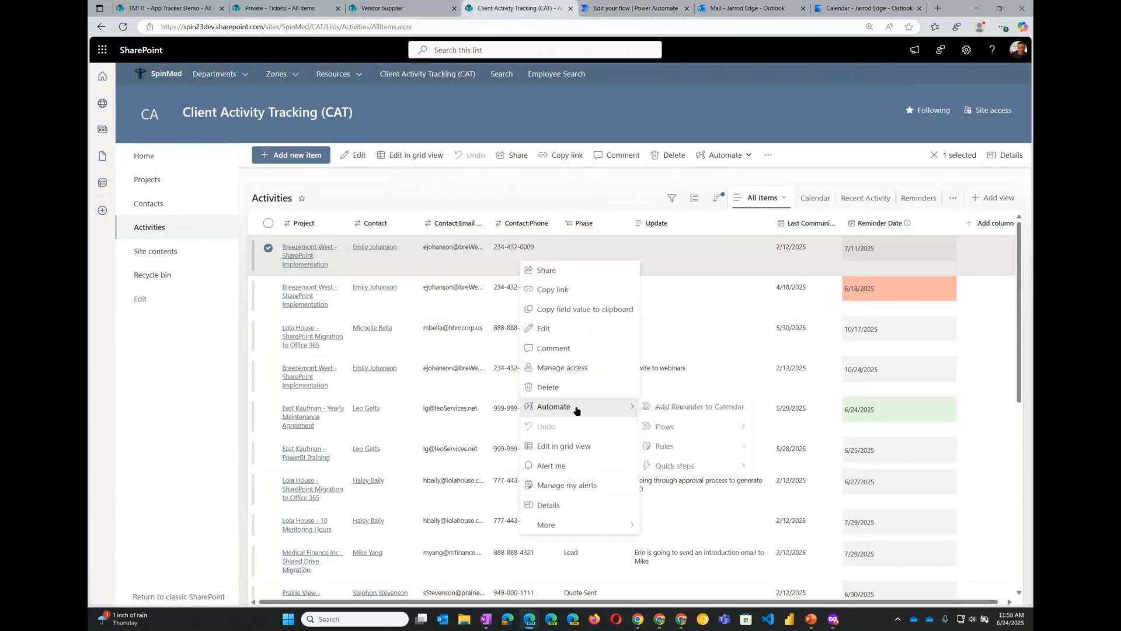
click(671, 408)
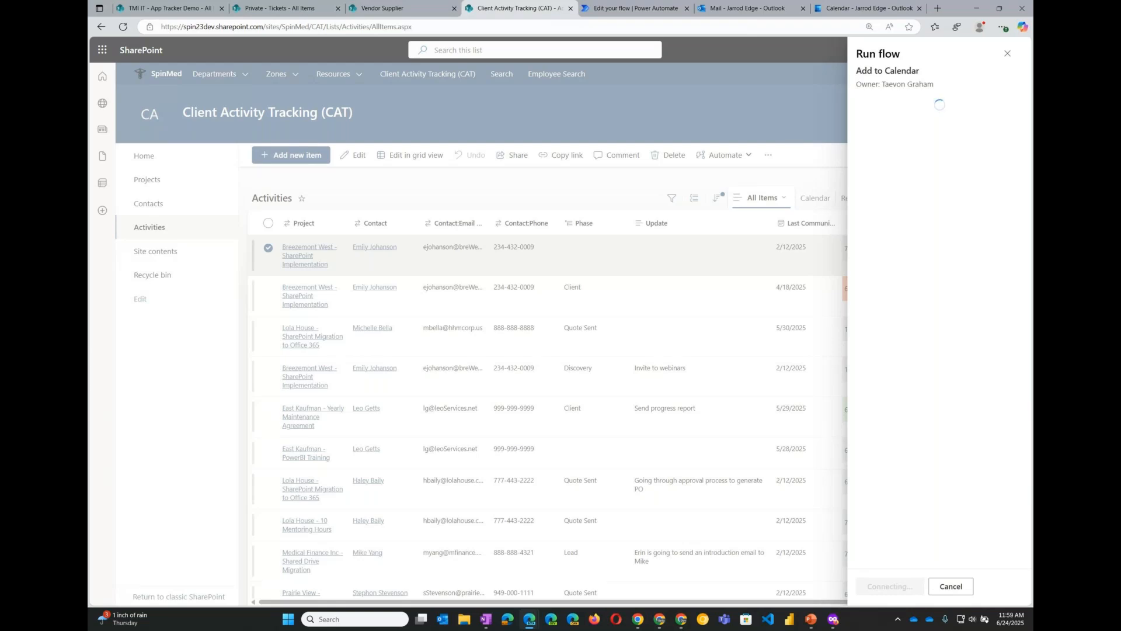
key(alt+Tab)
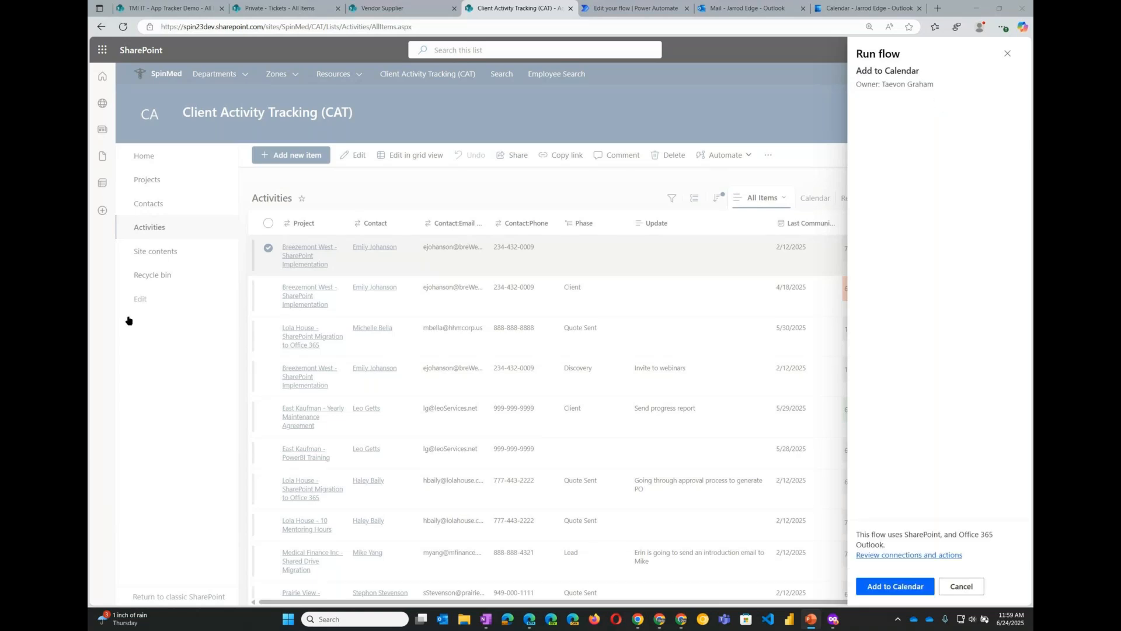
click(896, 586)
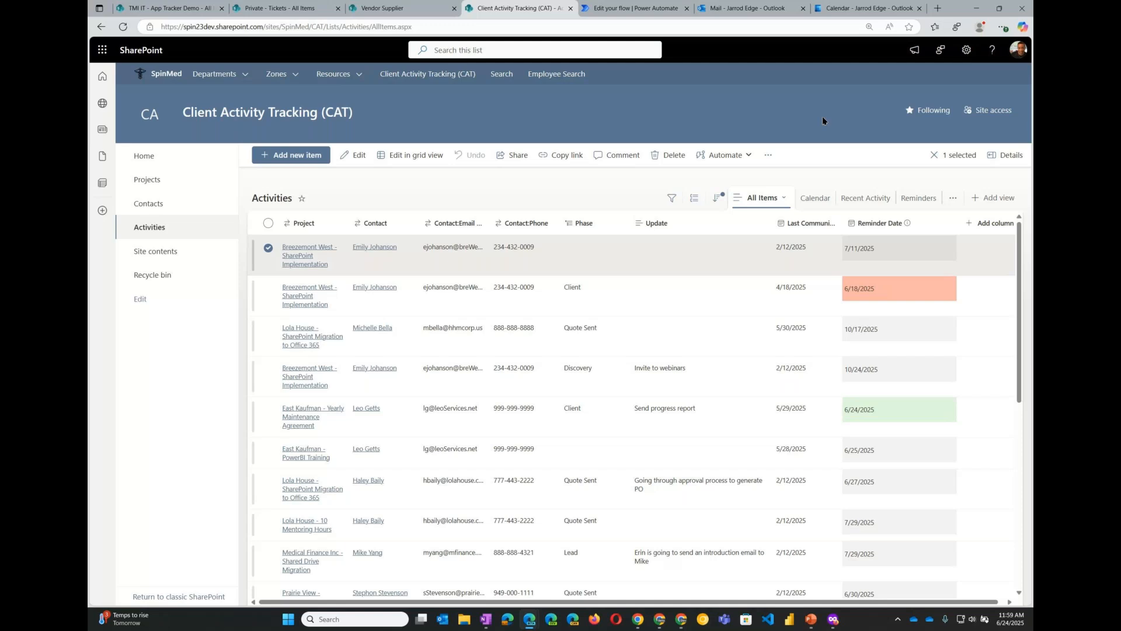
- Open the reminder event created on Friday, July 11, 2025 in the Outlook calendar
click(863, 10)
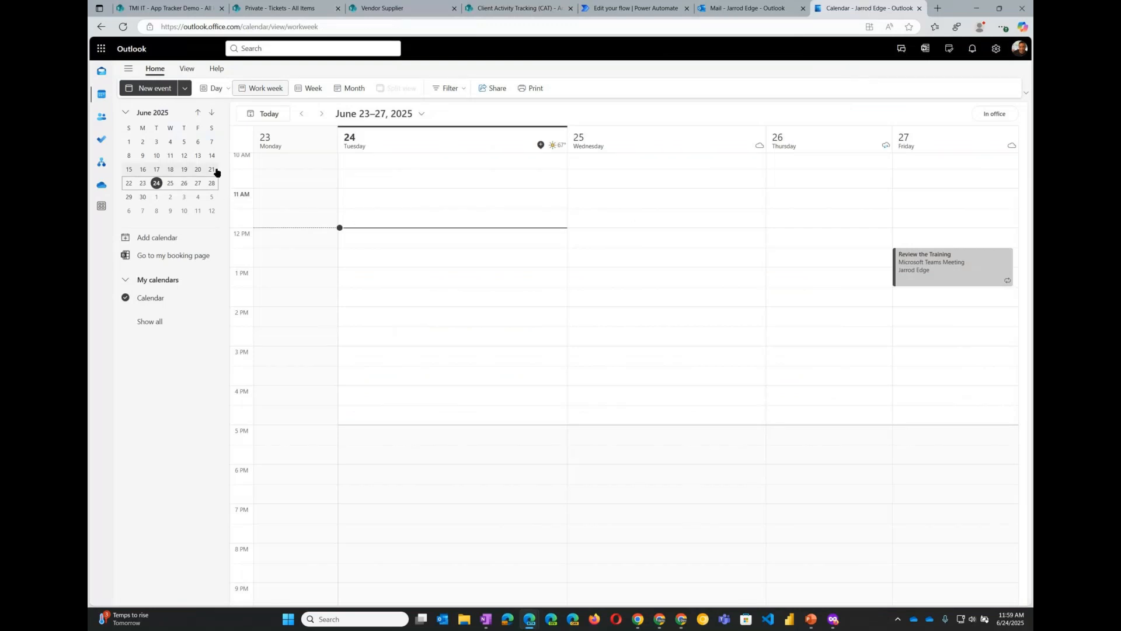
click(200, 214)
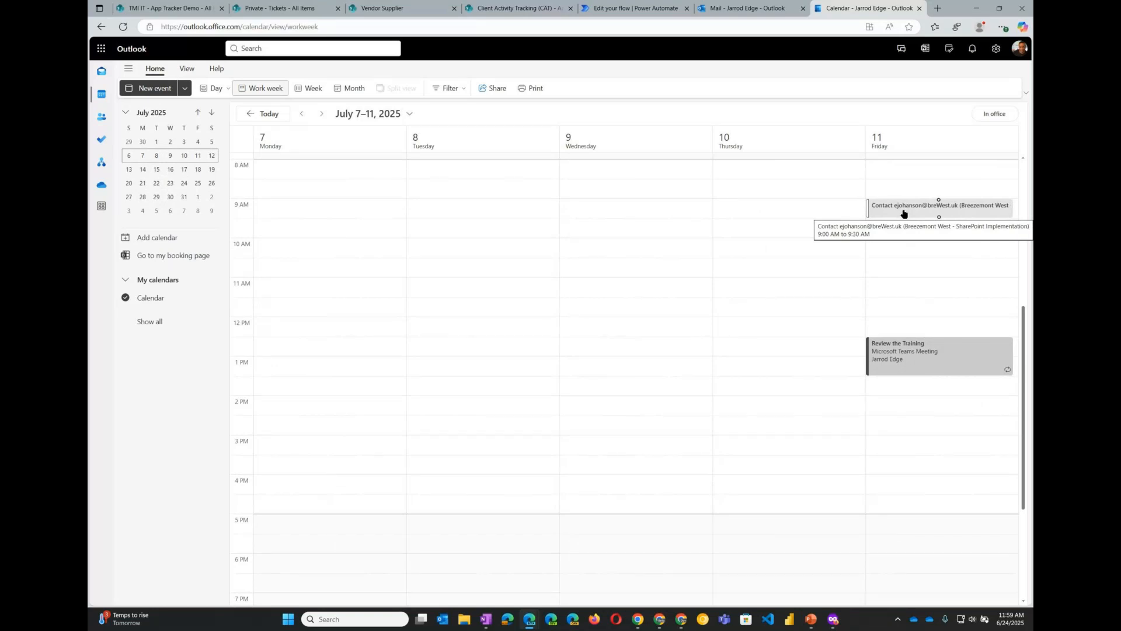
double_click(939, 213)
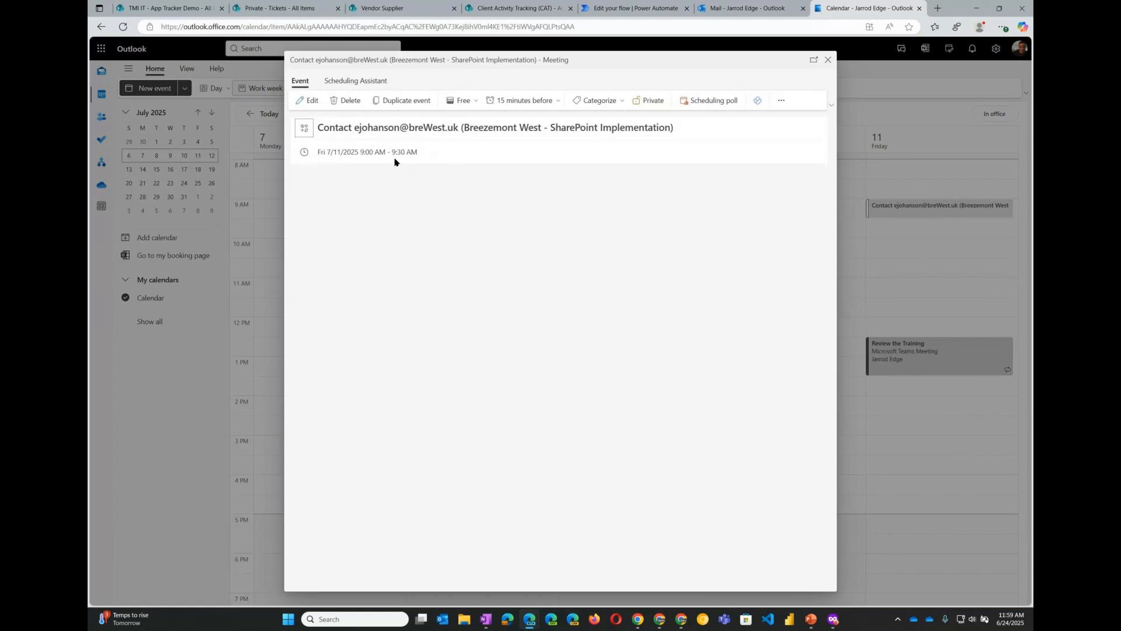
click(828, 60)
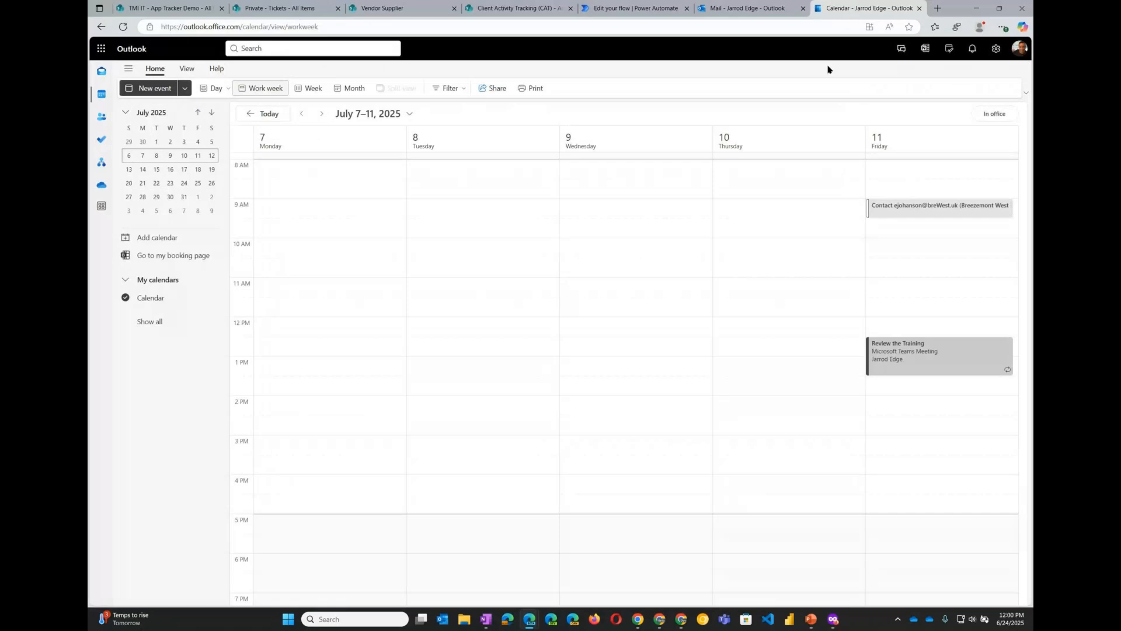
click(505, 10)
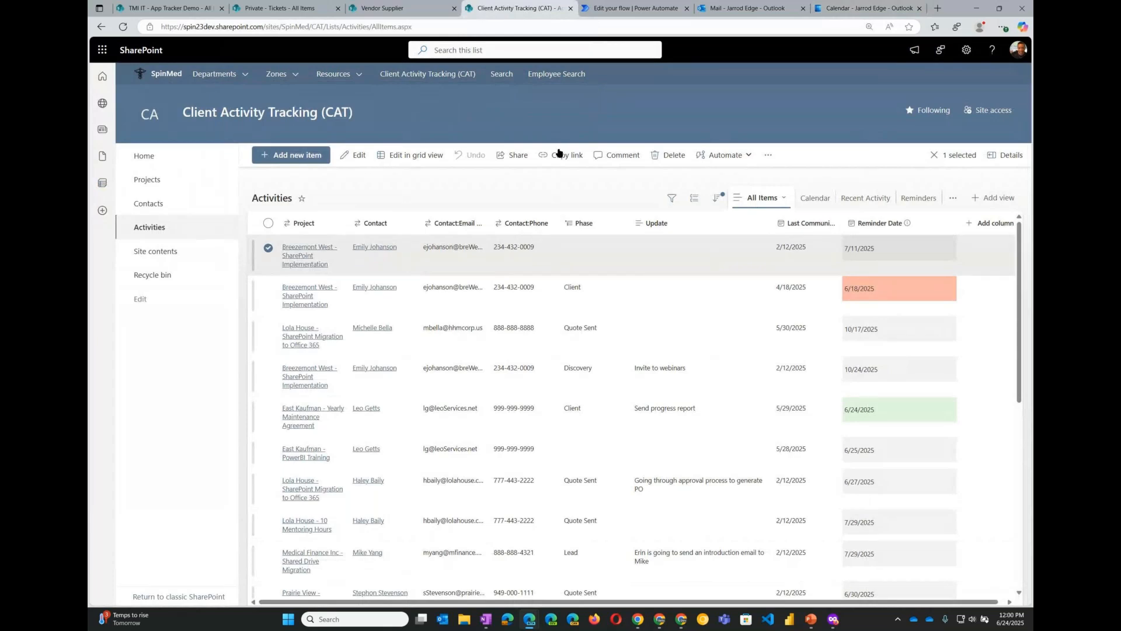
right_click(528, 262)
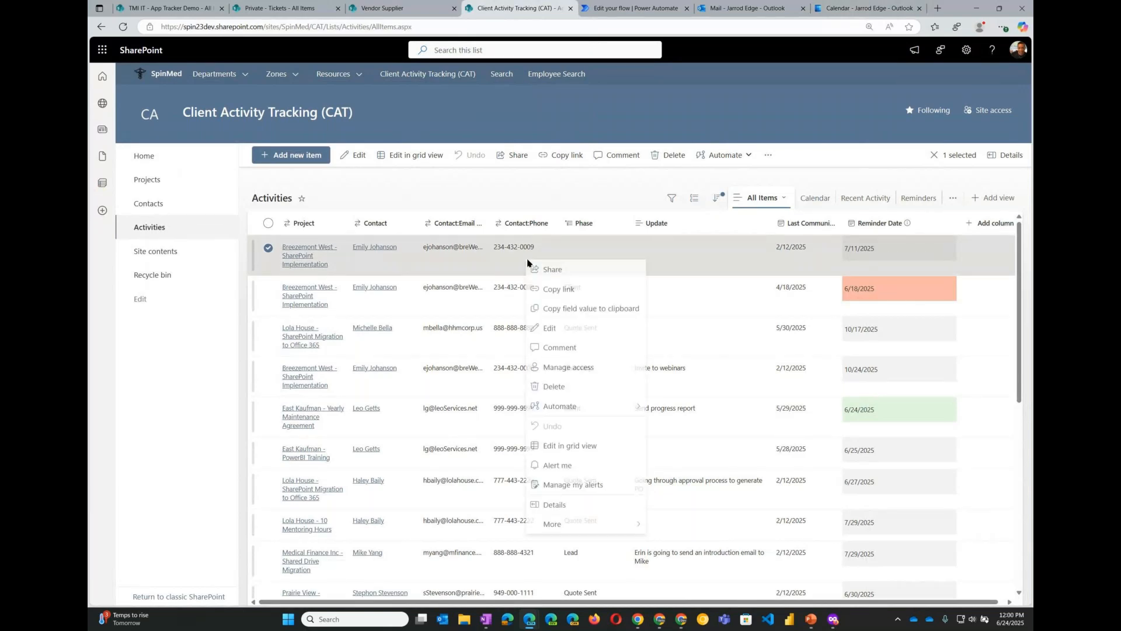
click(632, 191)
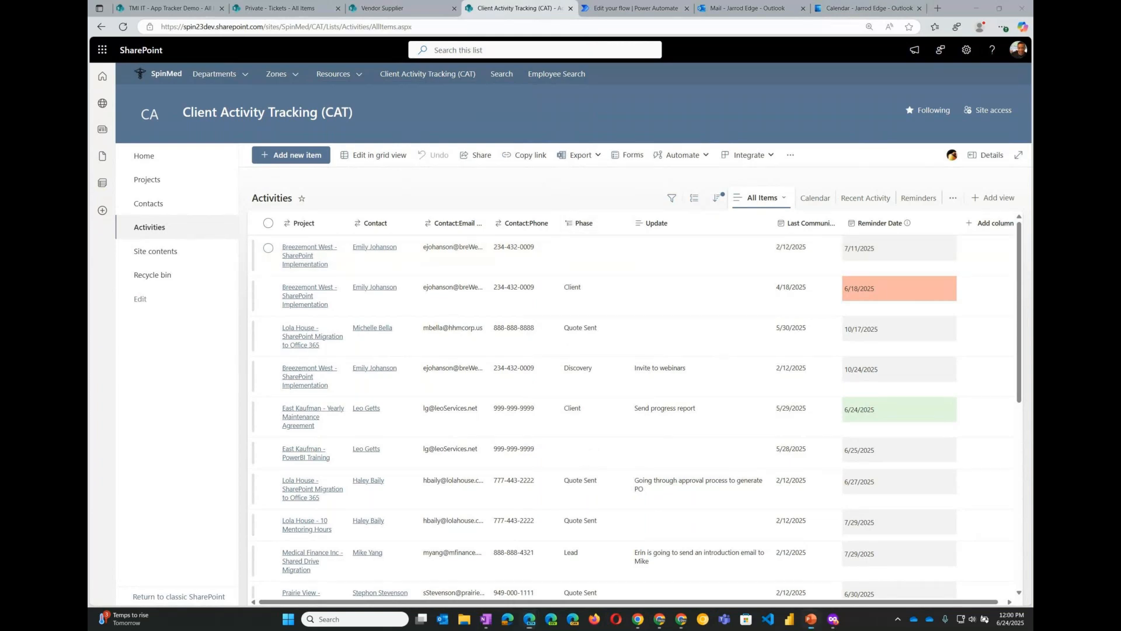
key(alt+Tab)
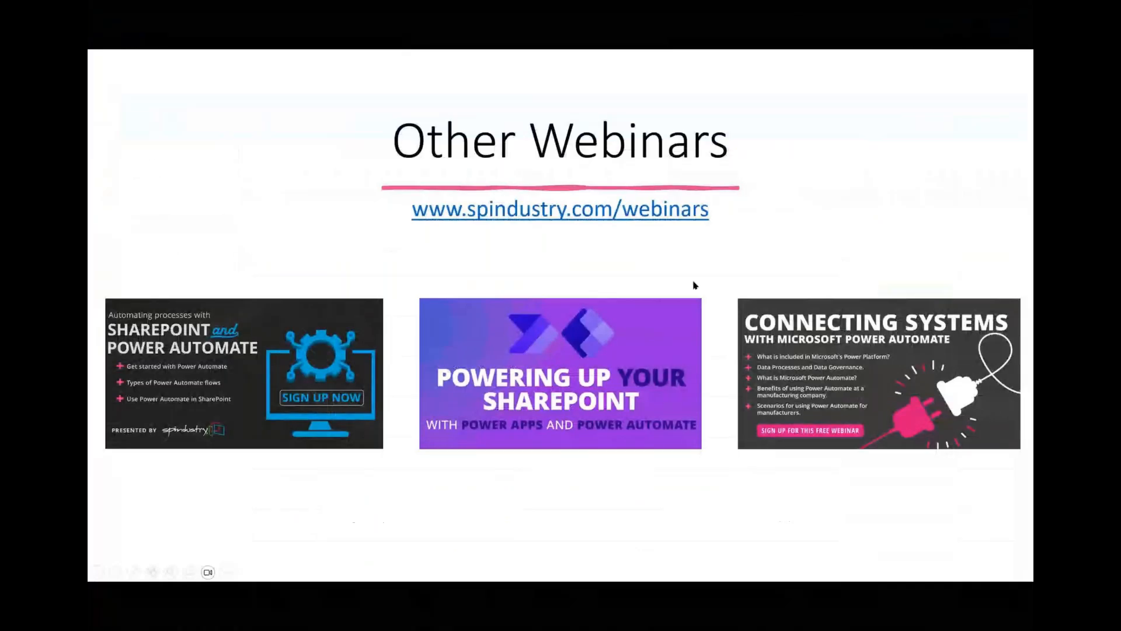
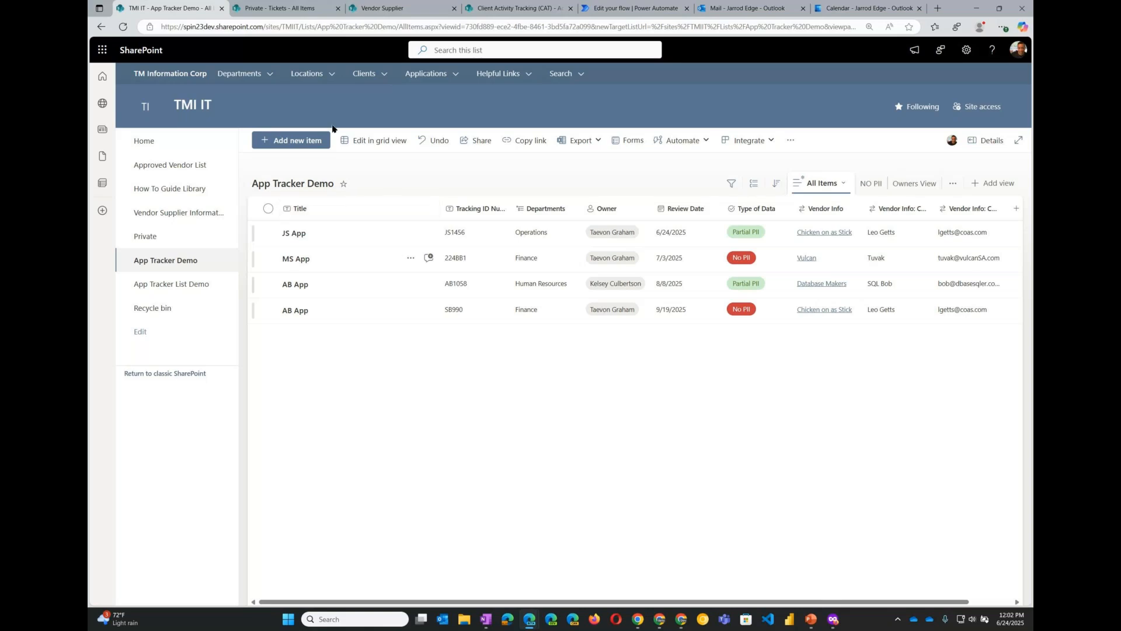
- Inspect the JS App item and follow its Chicken on as Stick vendor link to the Approved Vendor List entry
click(300, 235)
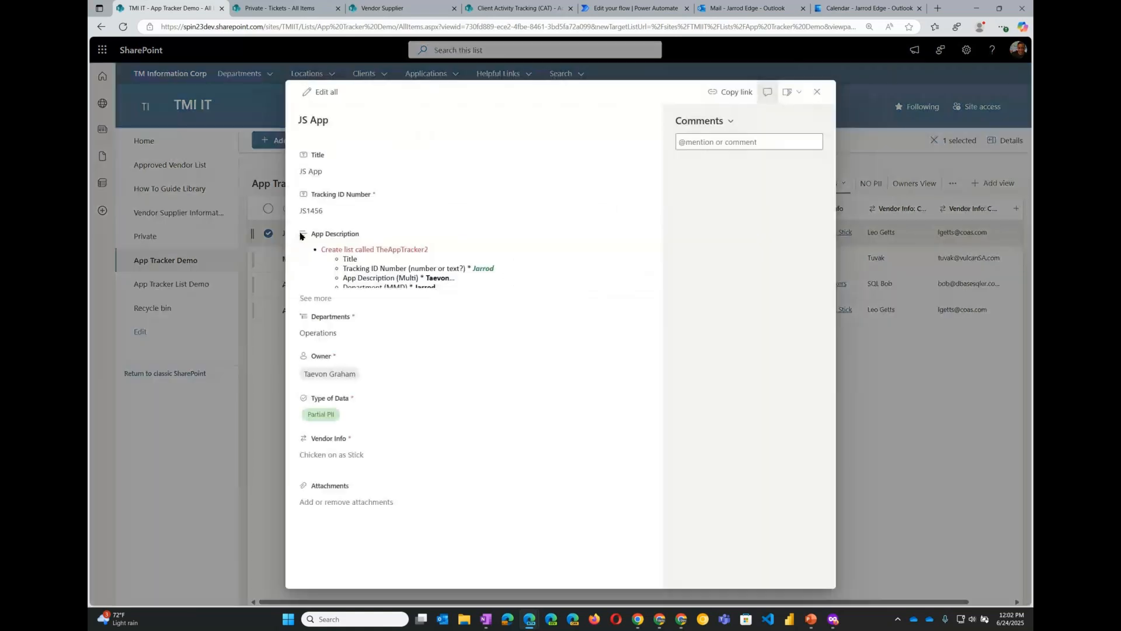
click(817, 91)
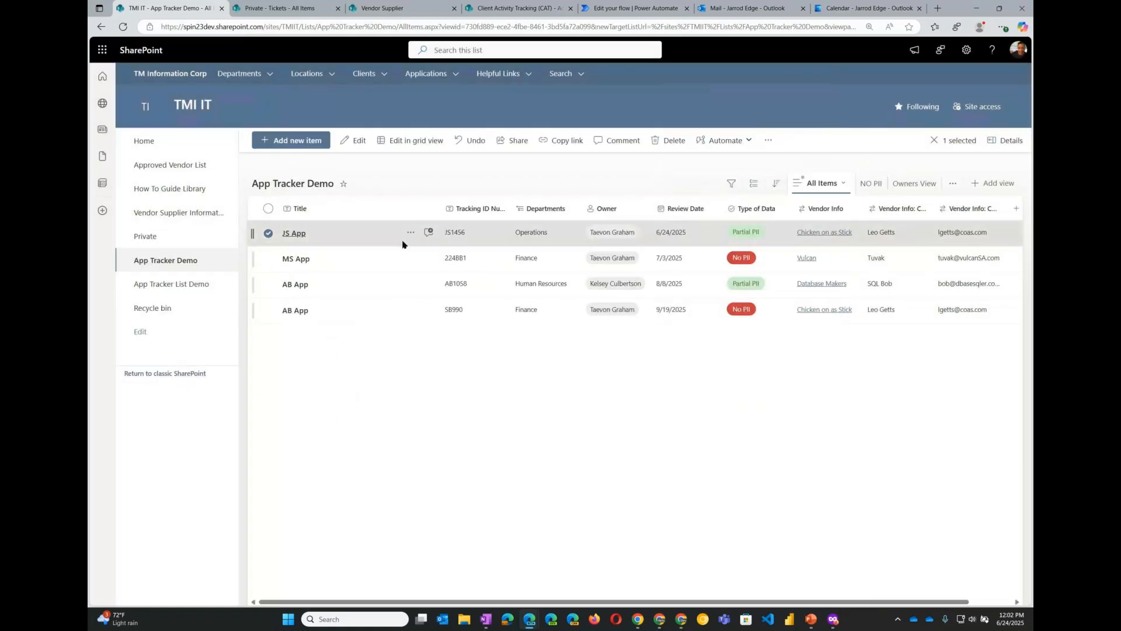
click(819, 232)
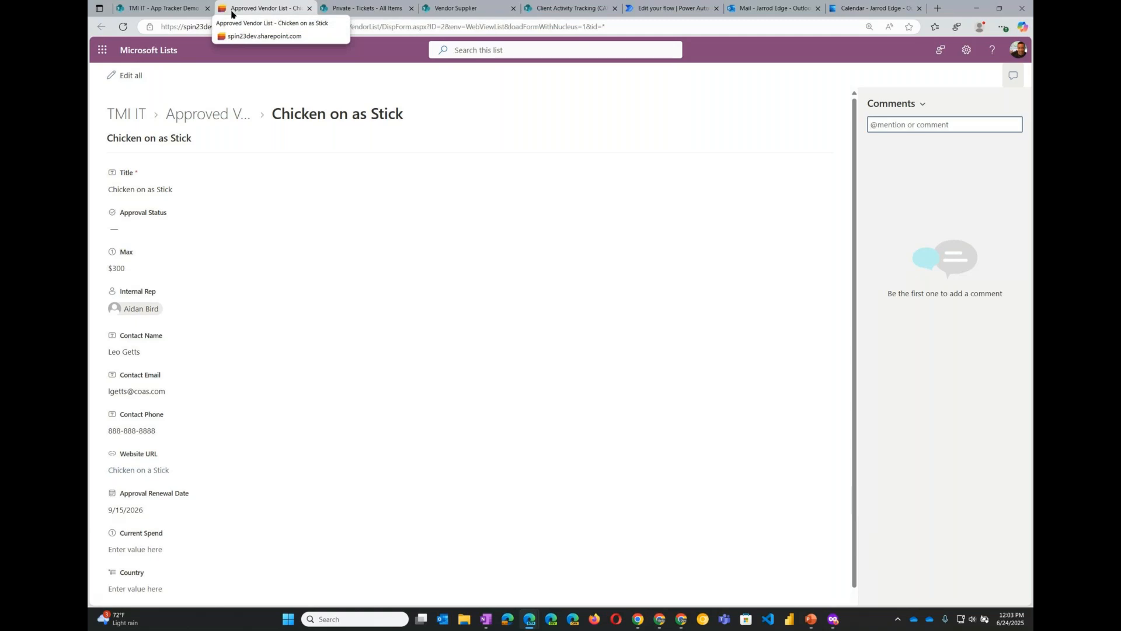
click(310, 8)
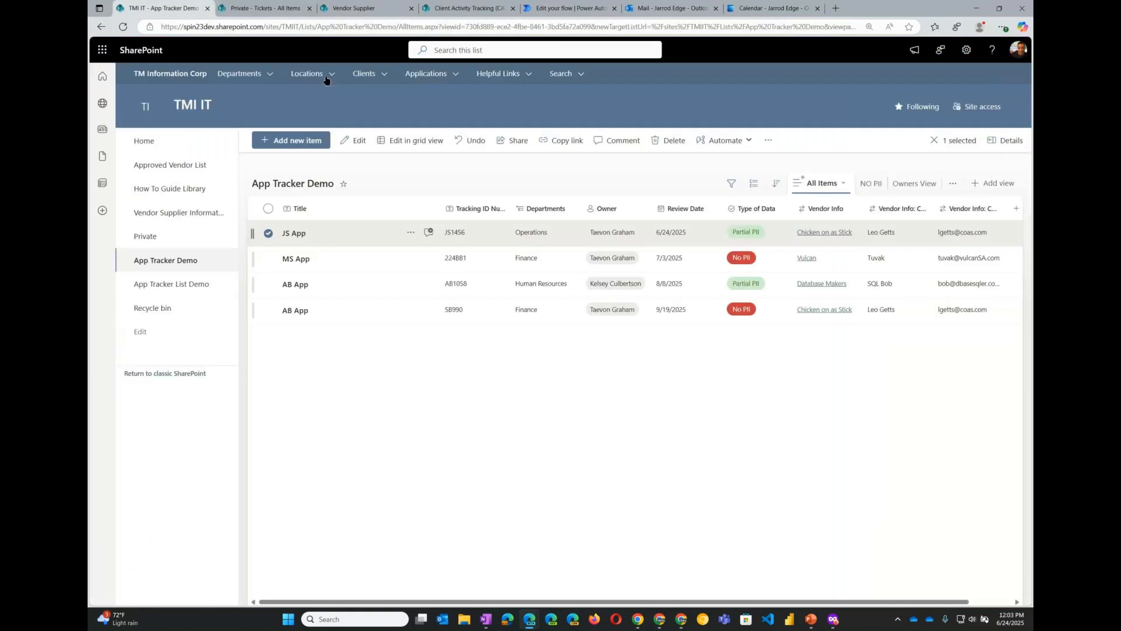
click(441, 404)
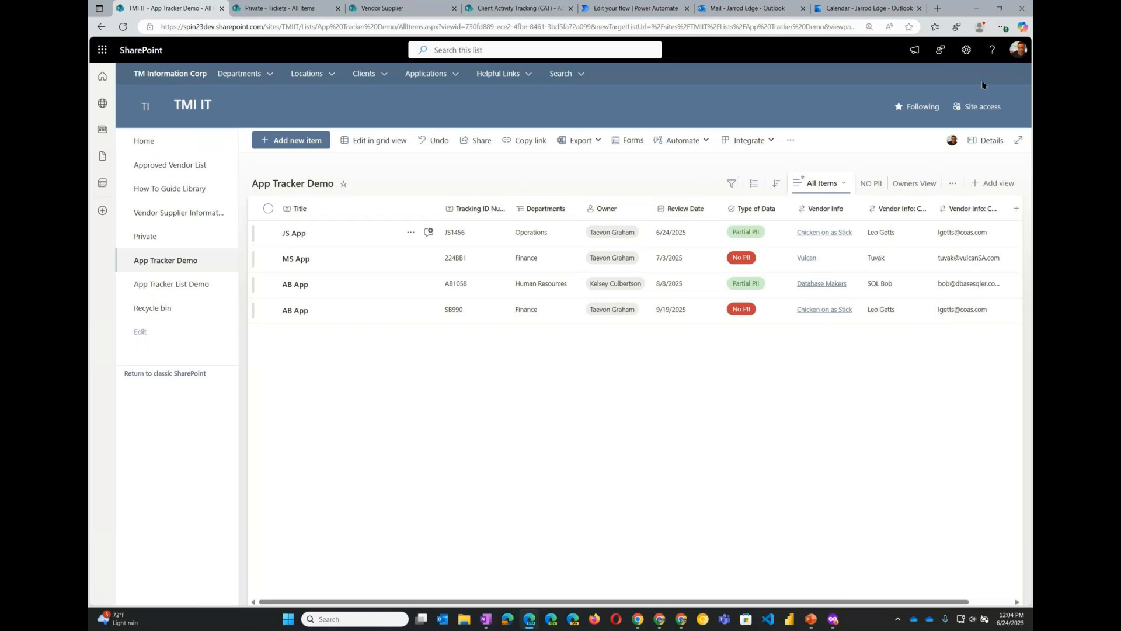
- Create a new blank list named ListFromContentType from the site contents page
click(967, 50)
click(896, 156)
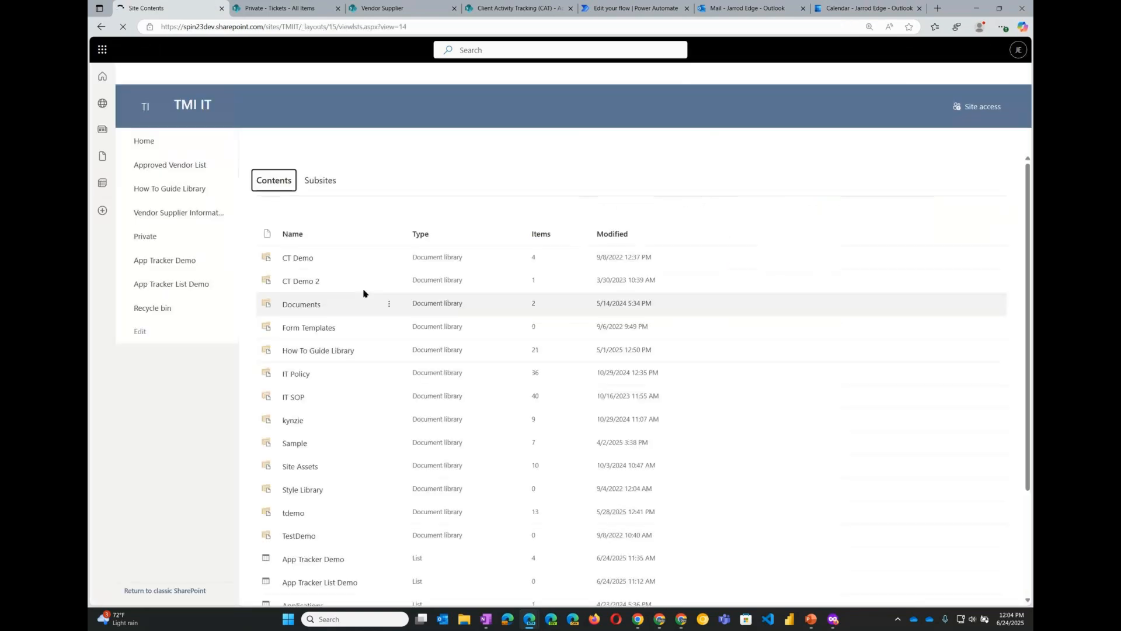
click(273, 141)
click(274, 168)
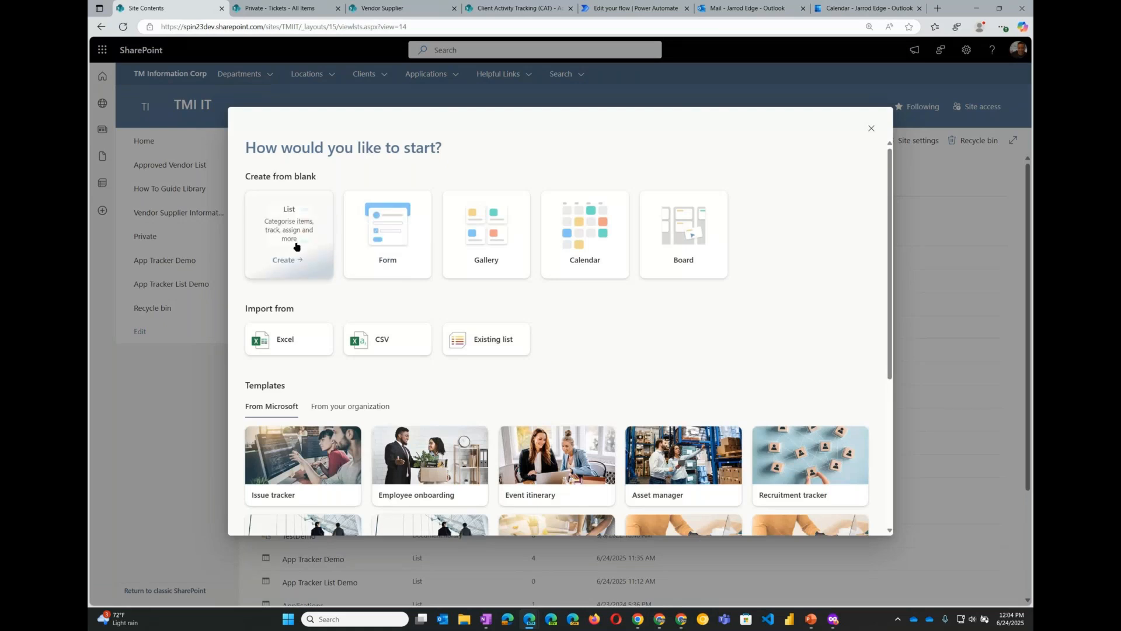
click(296, 246)
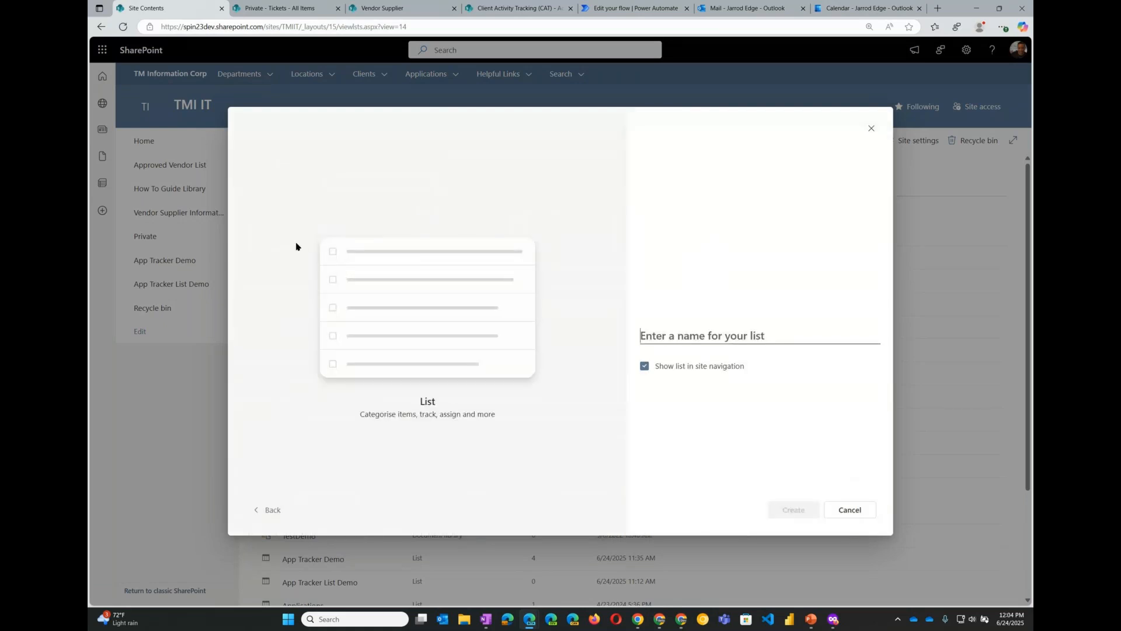
click(697, 335)
text(ListFrom)
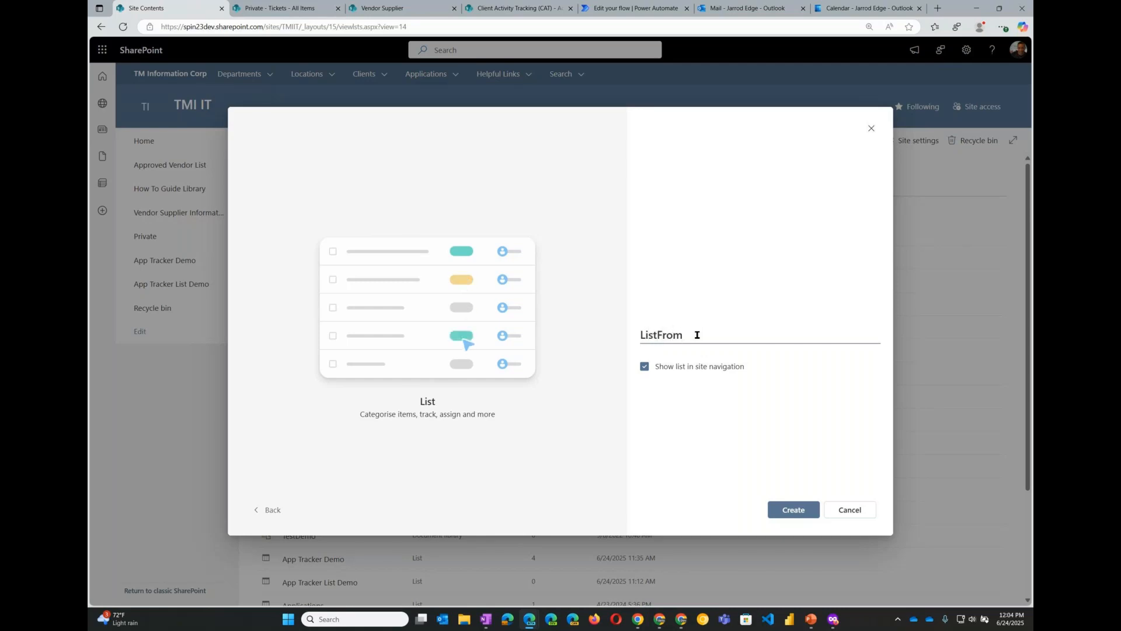
text(ContentType)
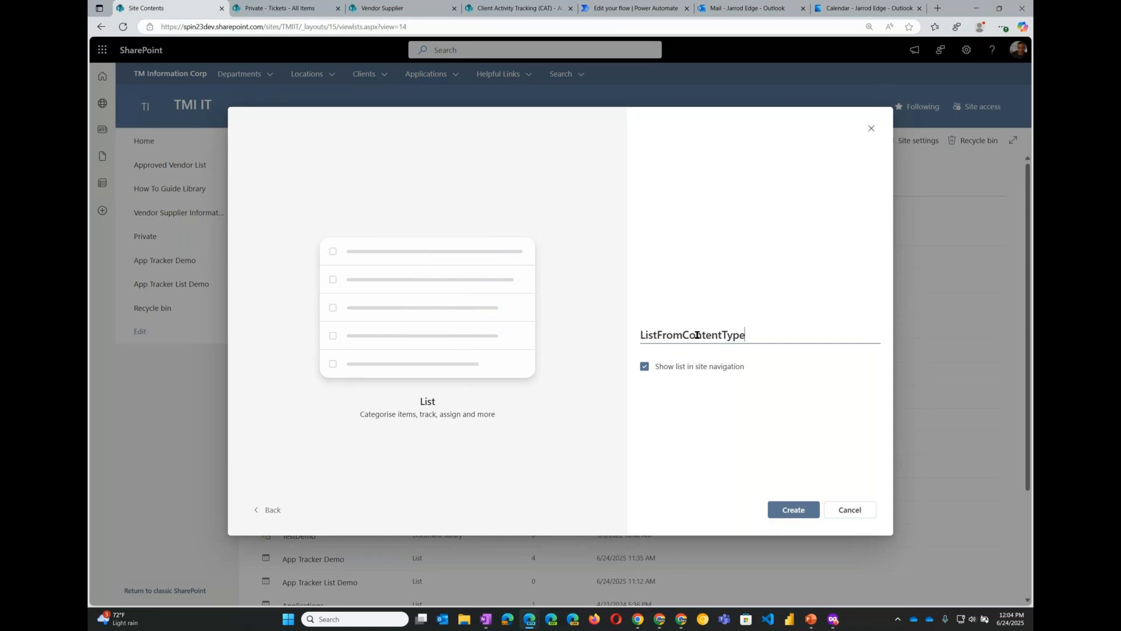
click(796, 510)
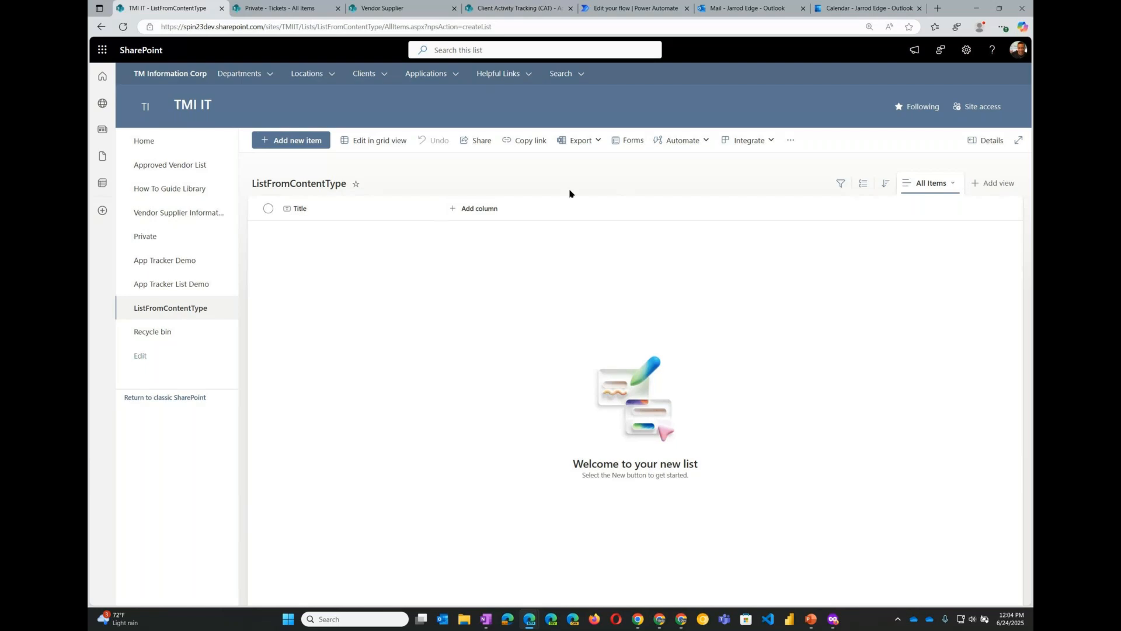
- Enable management of content types in the new list's advanced settings
click(966, 49)
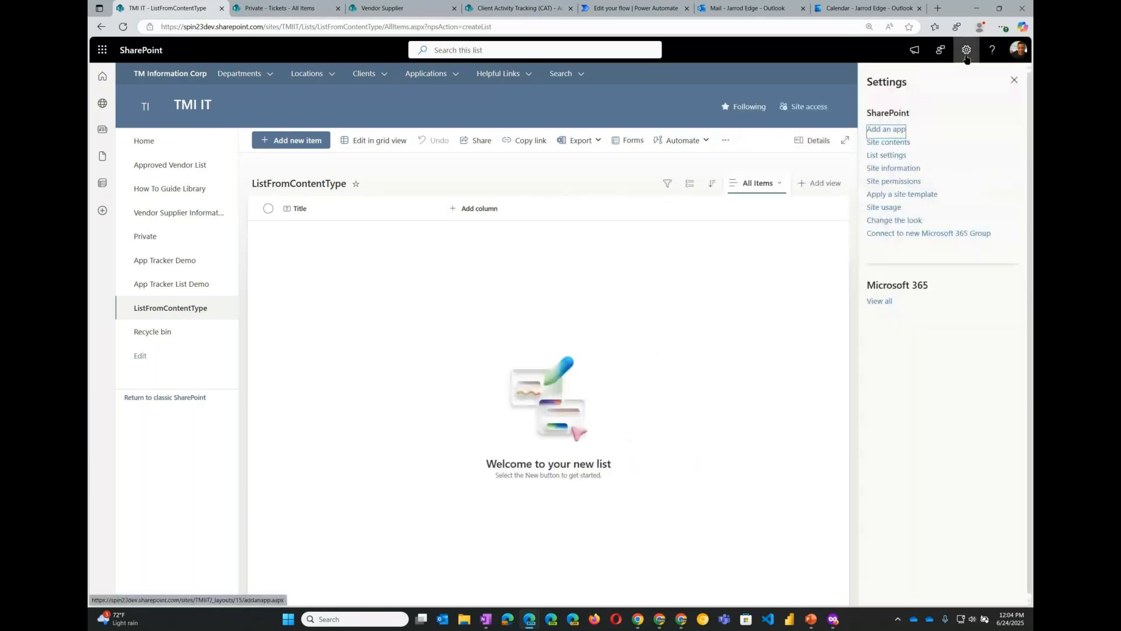
click(892, 156)
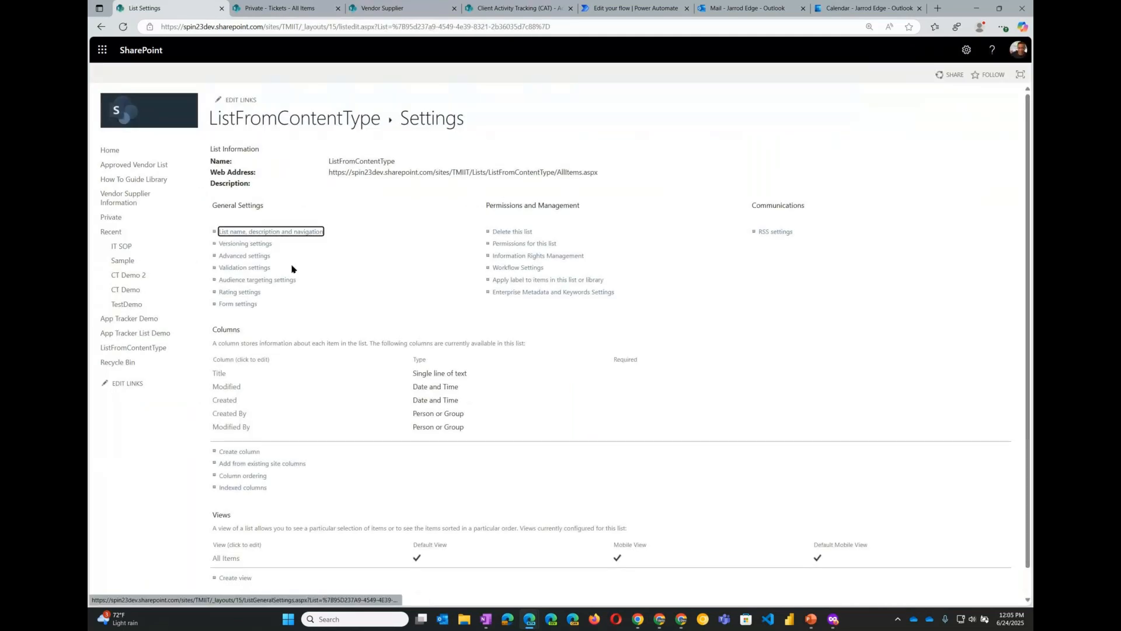
click(255, 257)
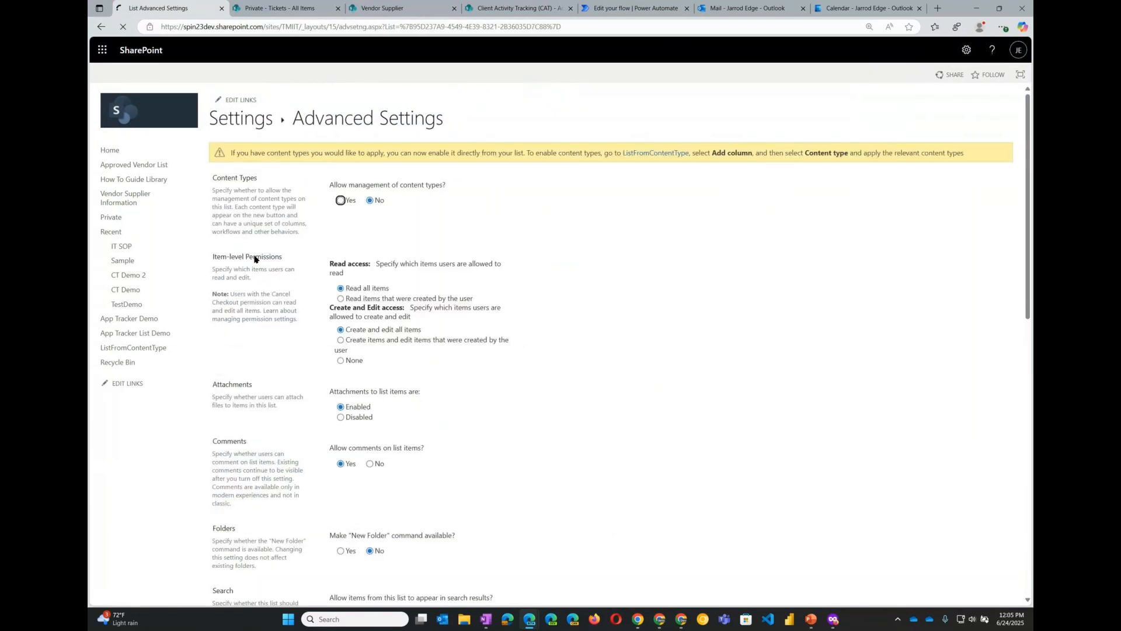
click(340, 200)
drag(336, 184, 482, 193)
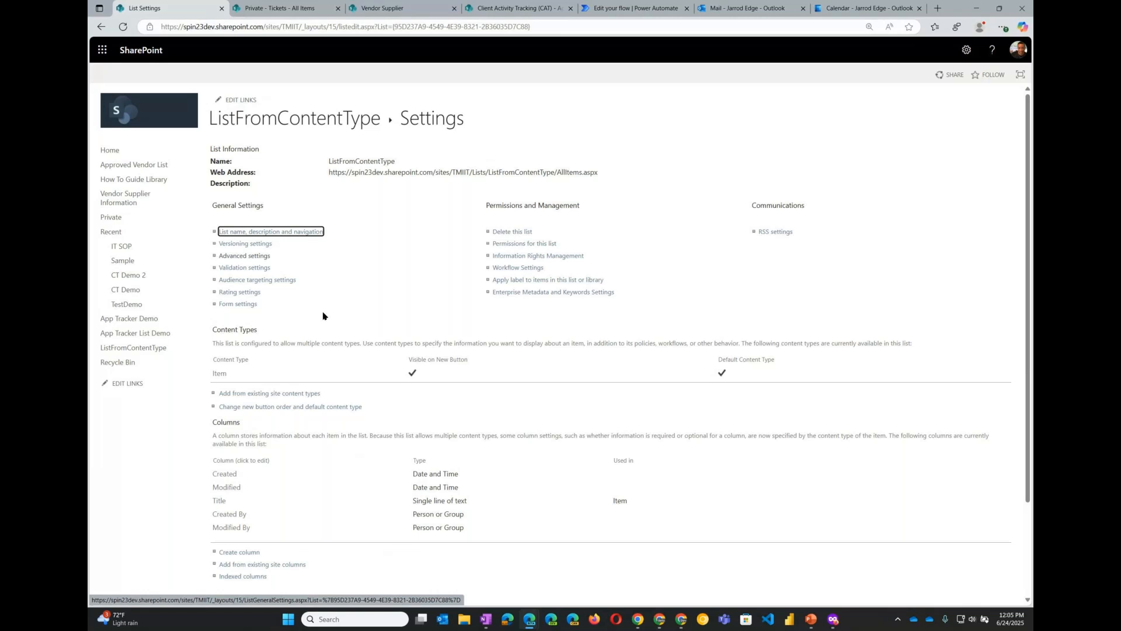
- Add the SpinImageSliderItem content type from the Spin23 Content Types group to the list
drag(216, 329, 270, 371)
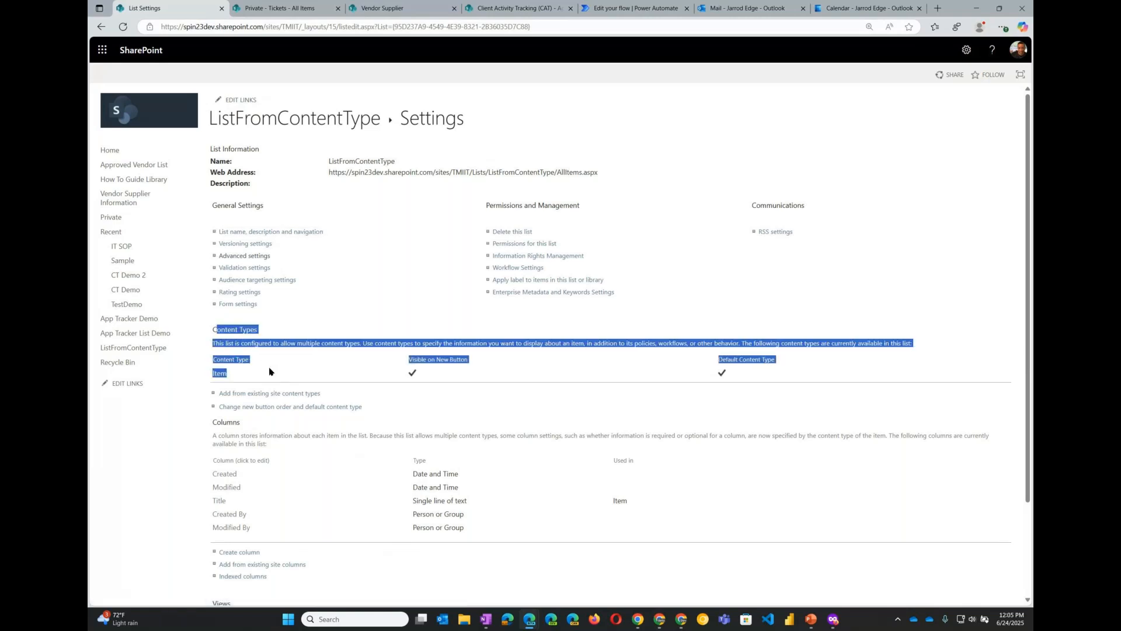
click(297, 326)
click(260, 396)
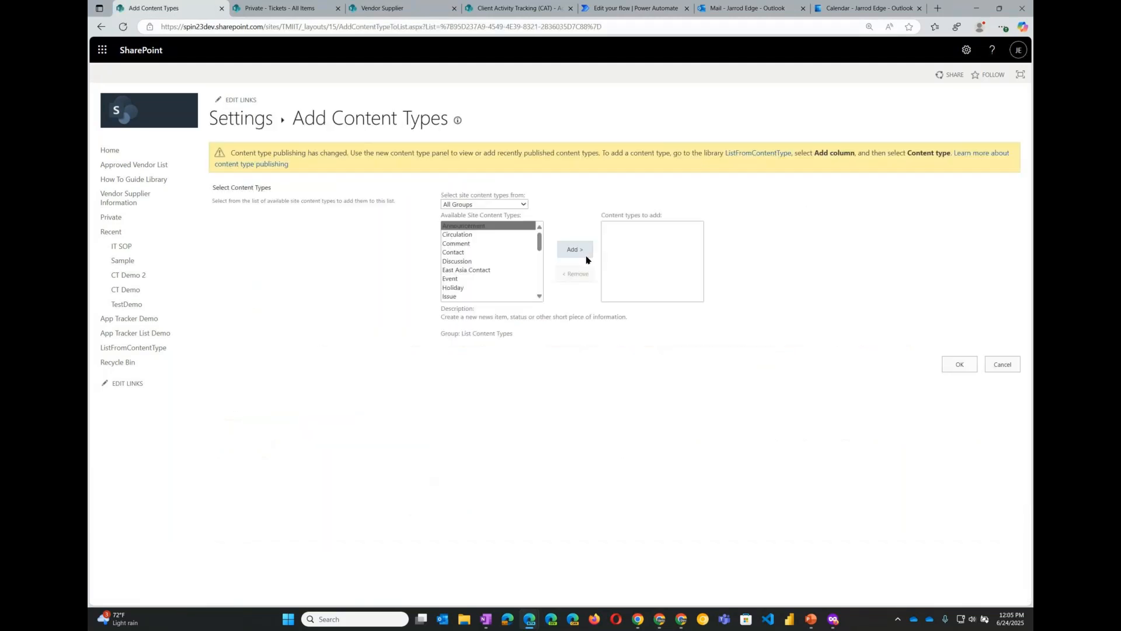
click(525, 203)
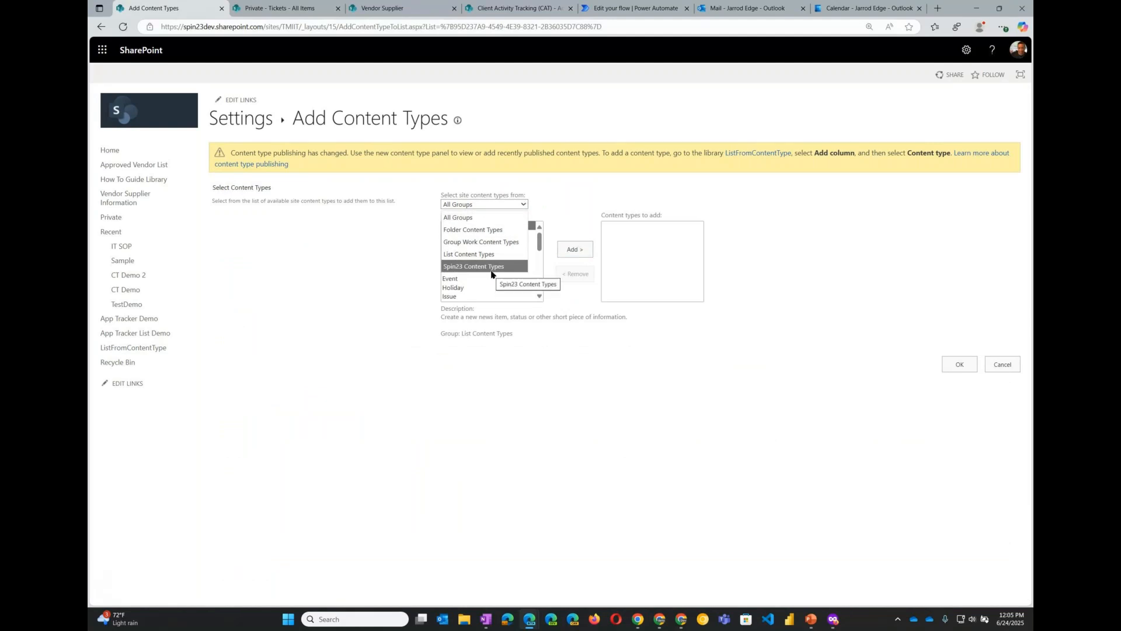
click(493, 272)
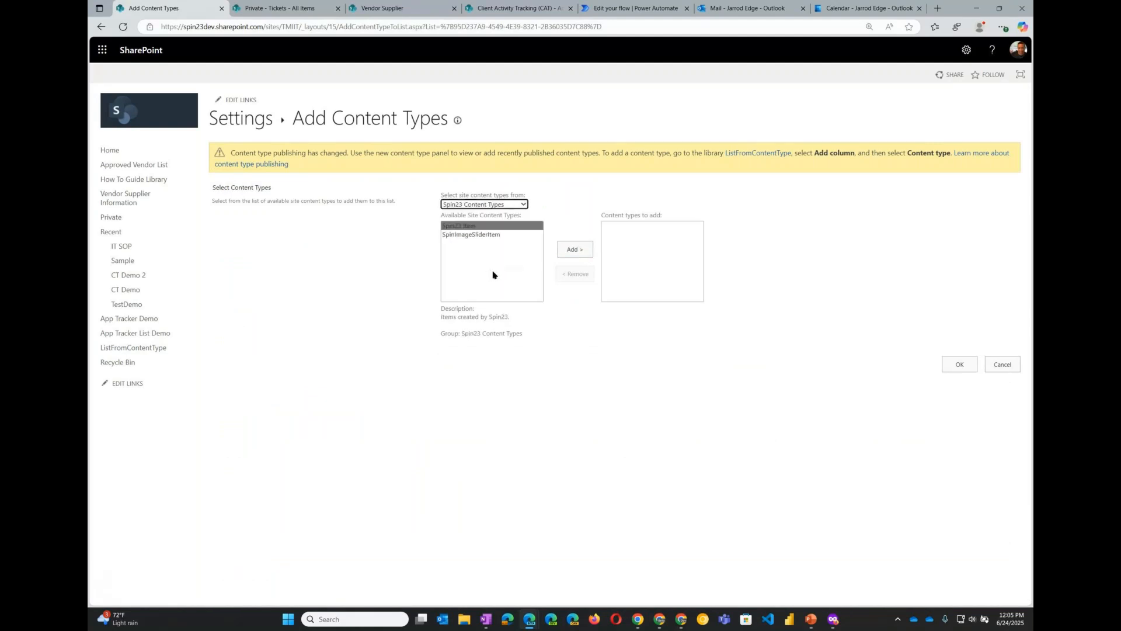
click(475, 235)
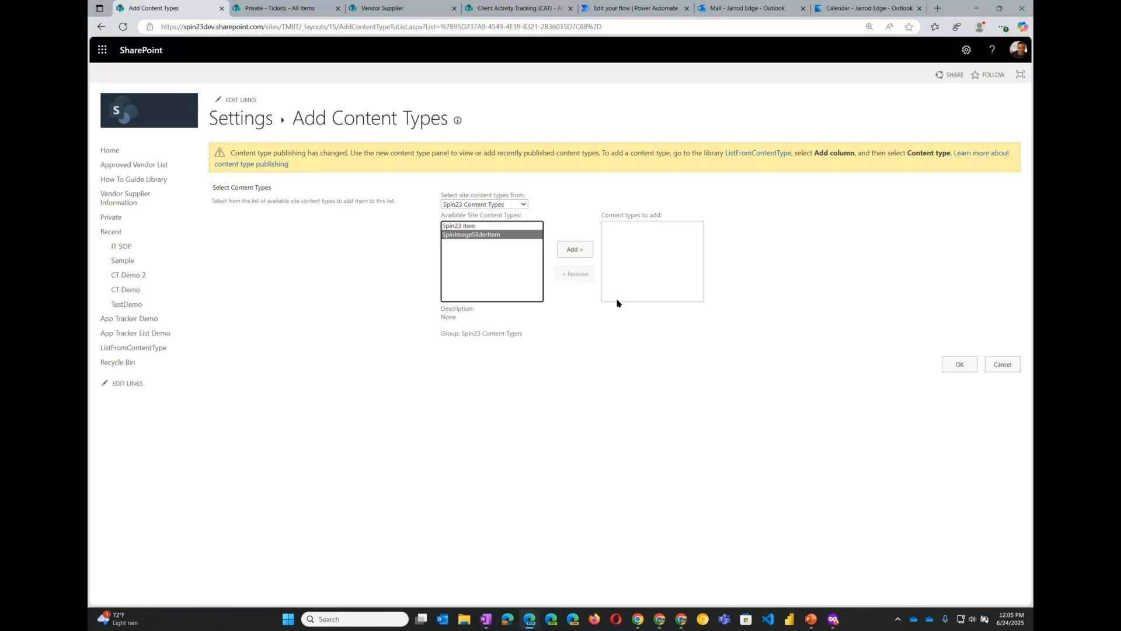
click(576, 251)
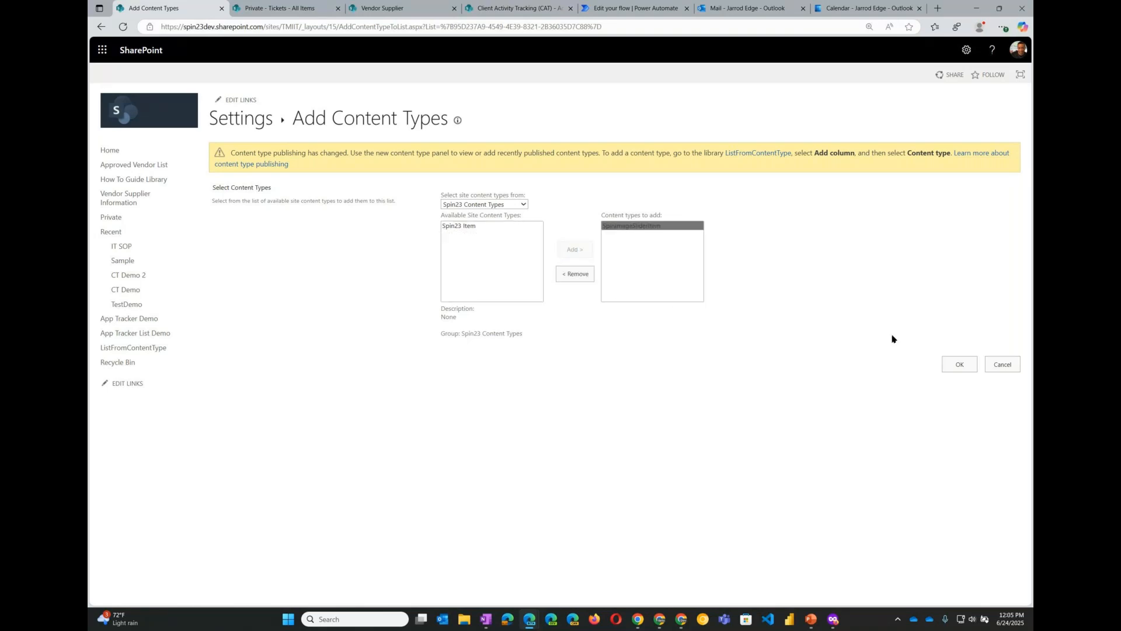
click(957, 367)
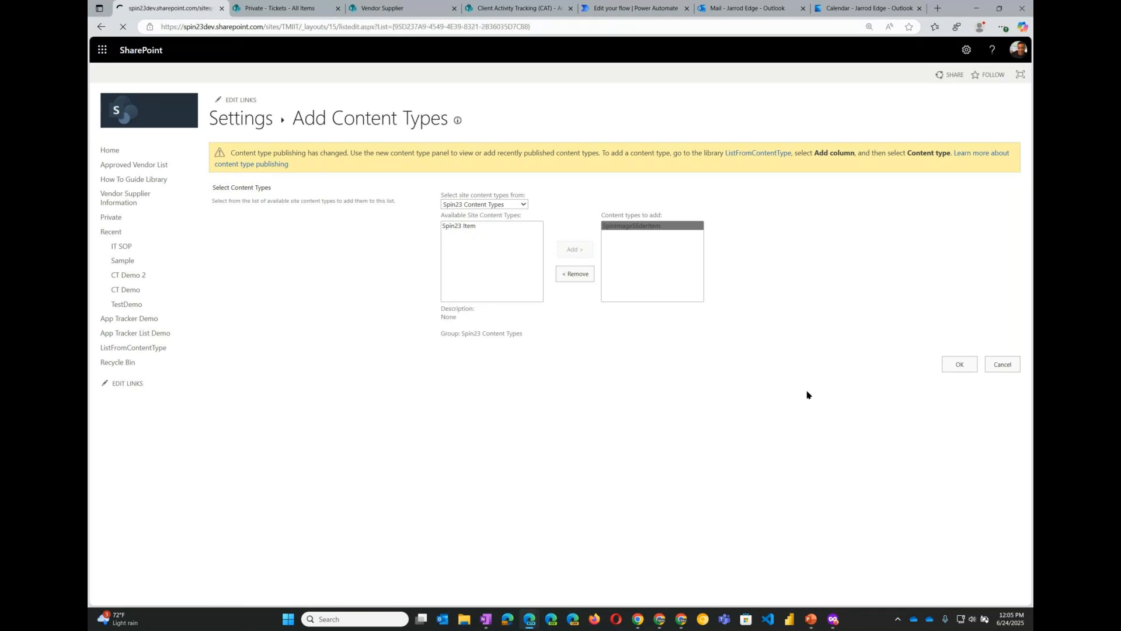
- Review the list columns and which content type uses each of them
scroll(446, 450, down, 3)
drag(211, 250, 323, 321)
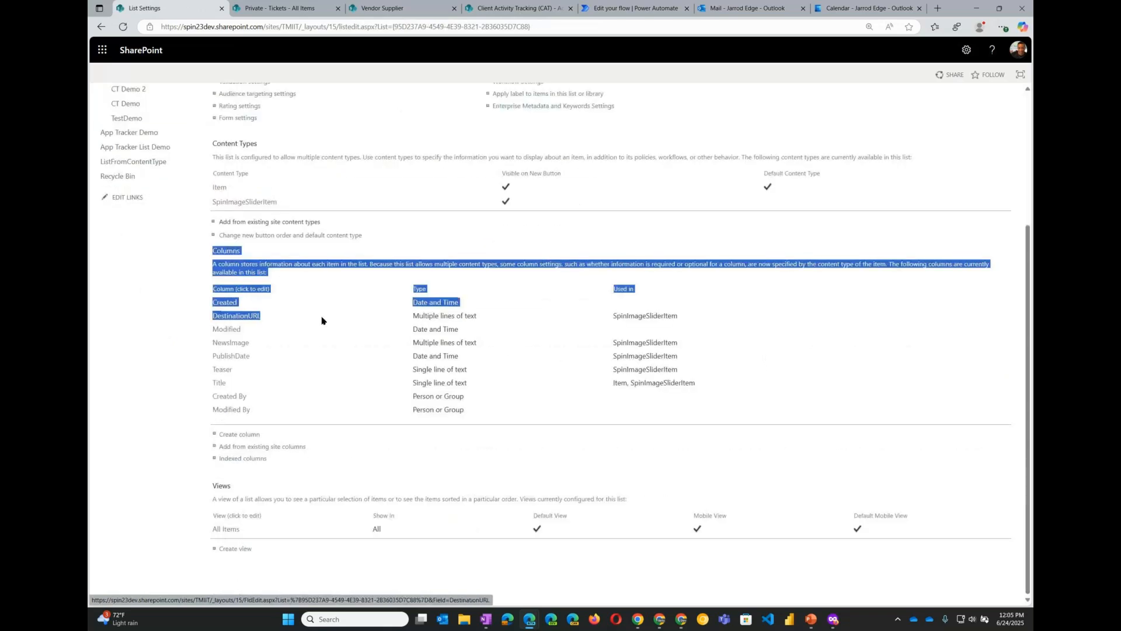
double_click(668, 318)
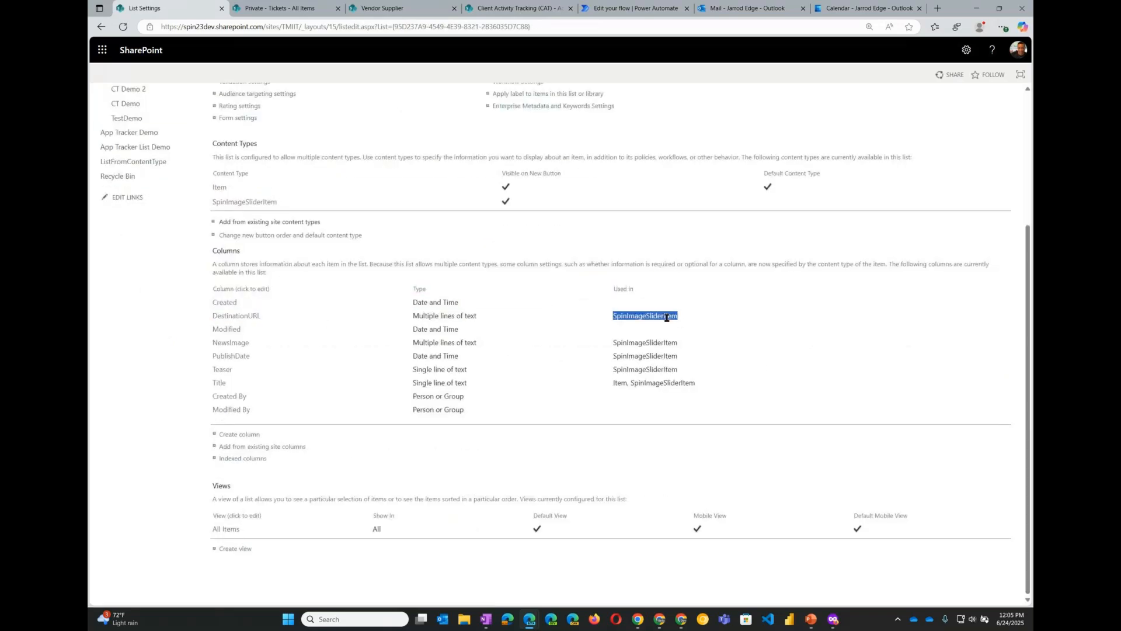
double_click(654, 343)
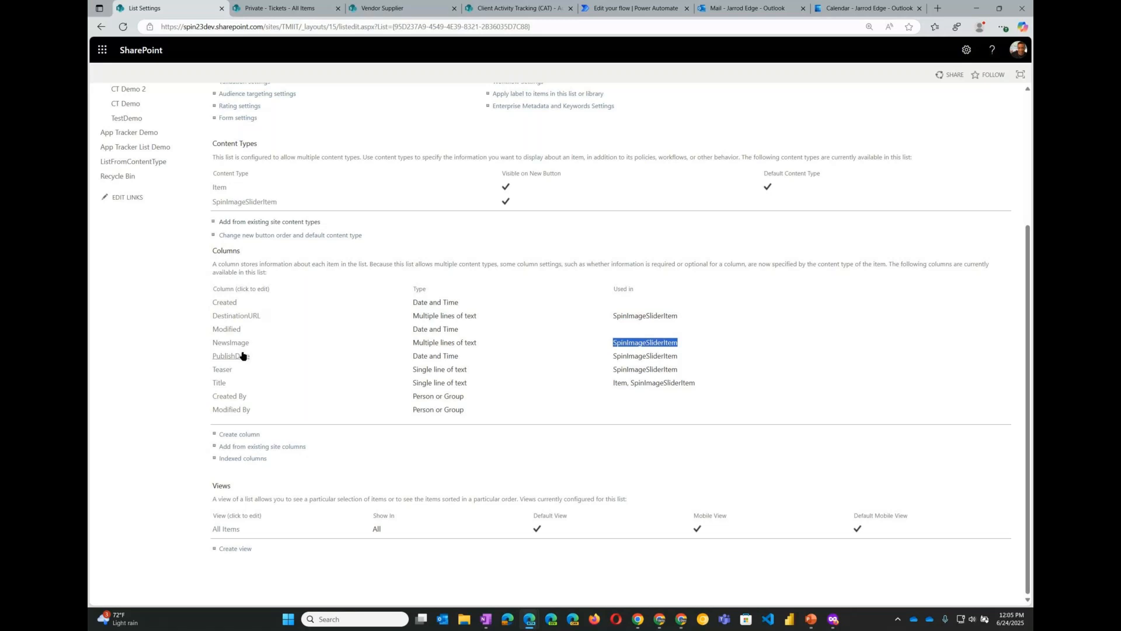
double_click(650, 357)
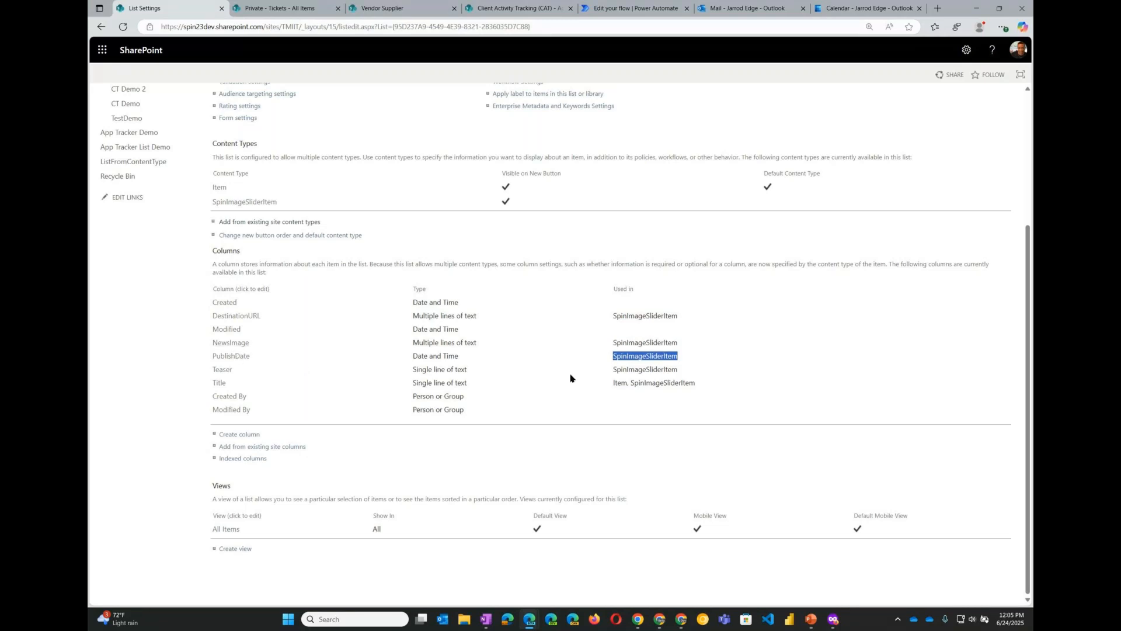
double_click(650, 369)
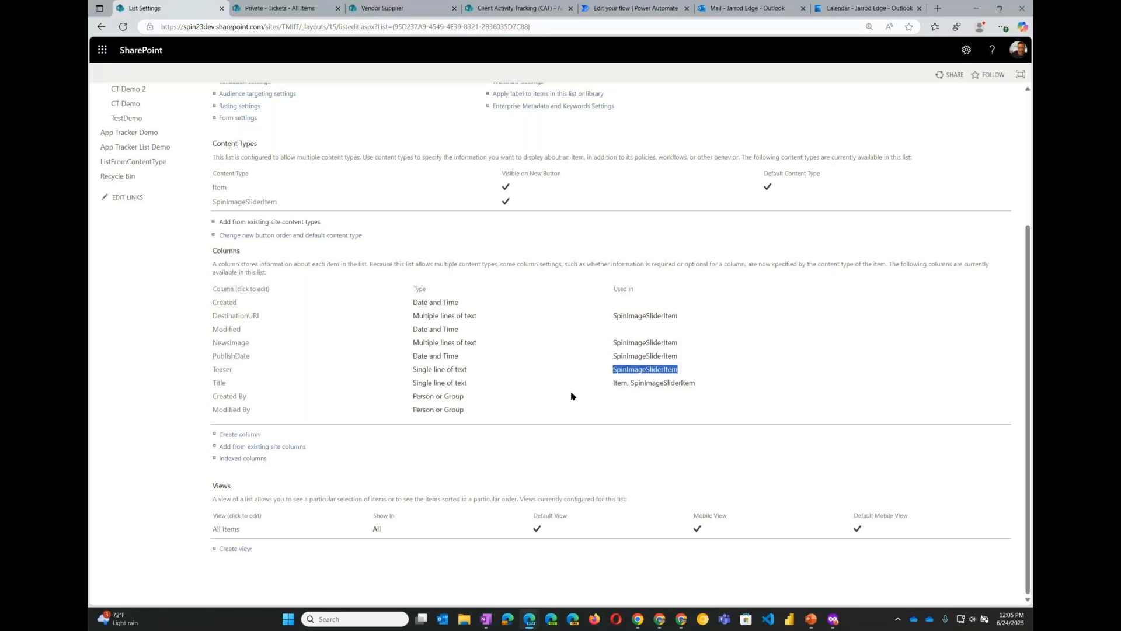
scroll(652, 381, up, 2)
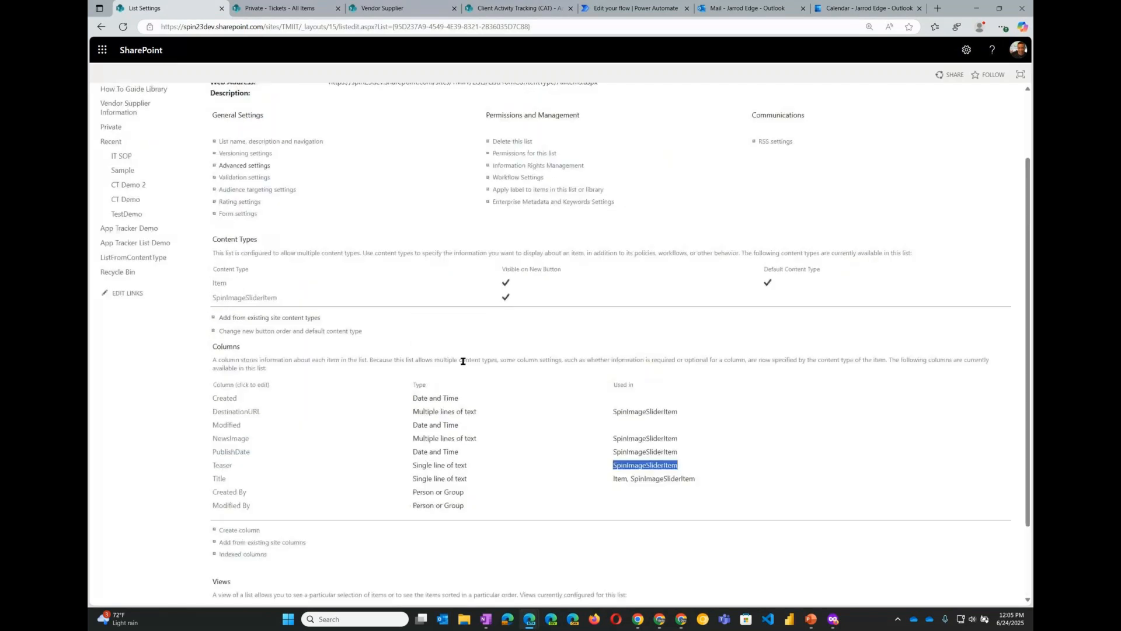
- Delete the Item content type from the list
click(221, 287)
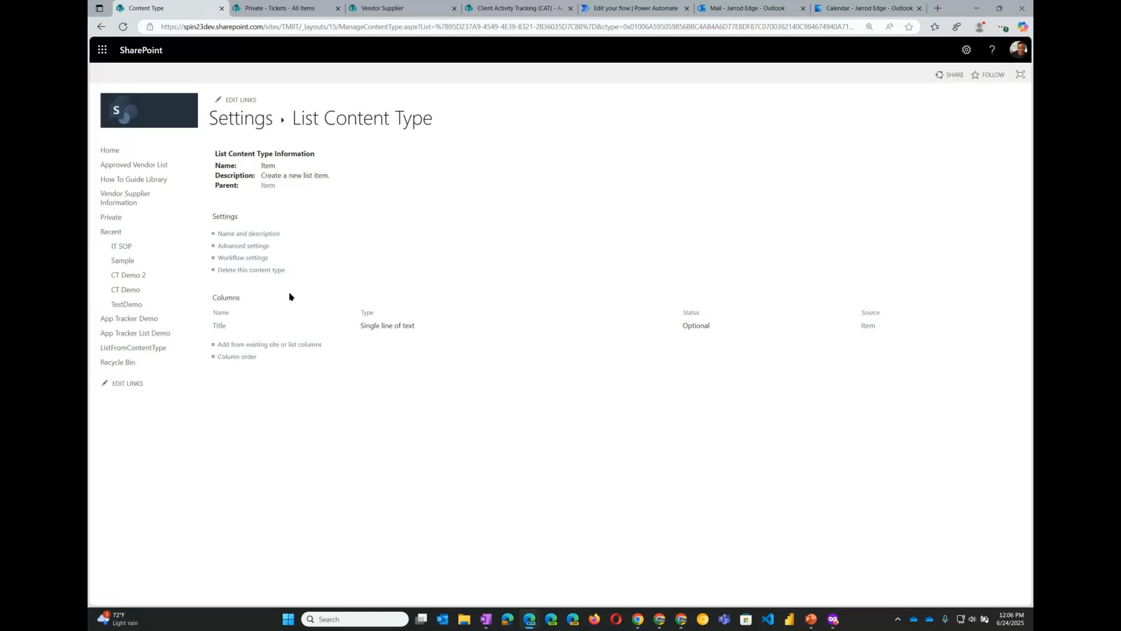
click(244, 273)
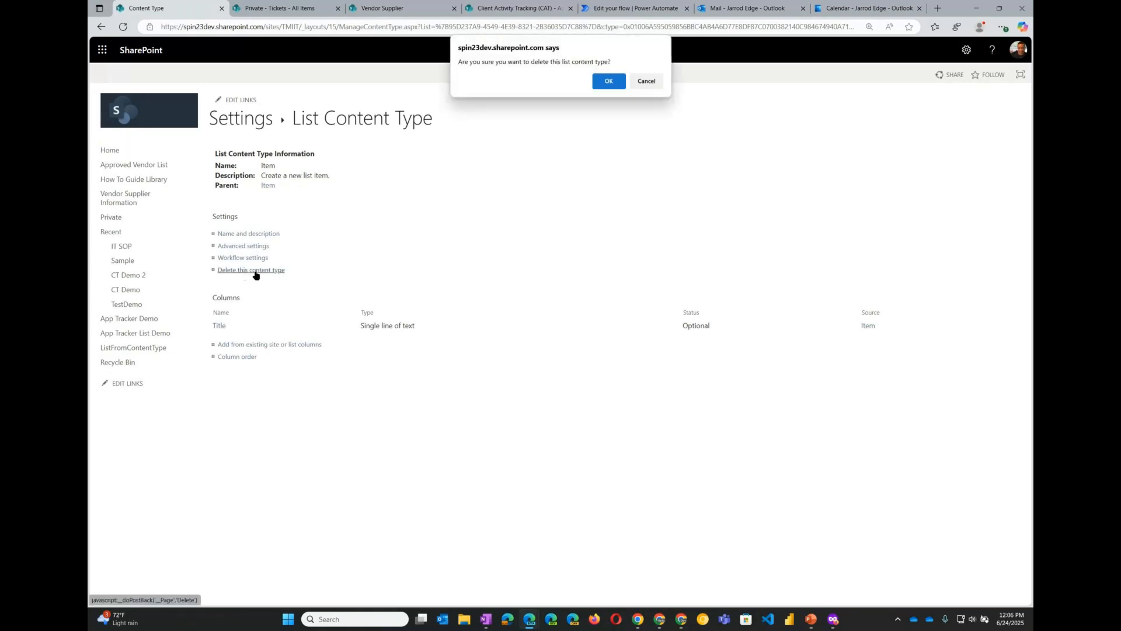
click(605, 84)
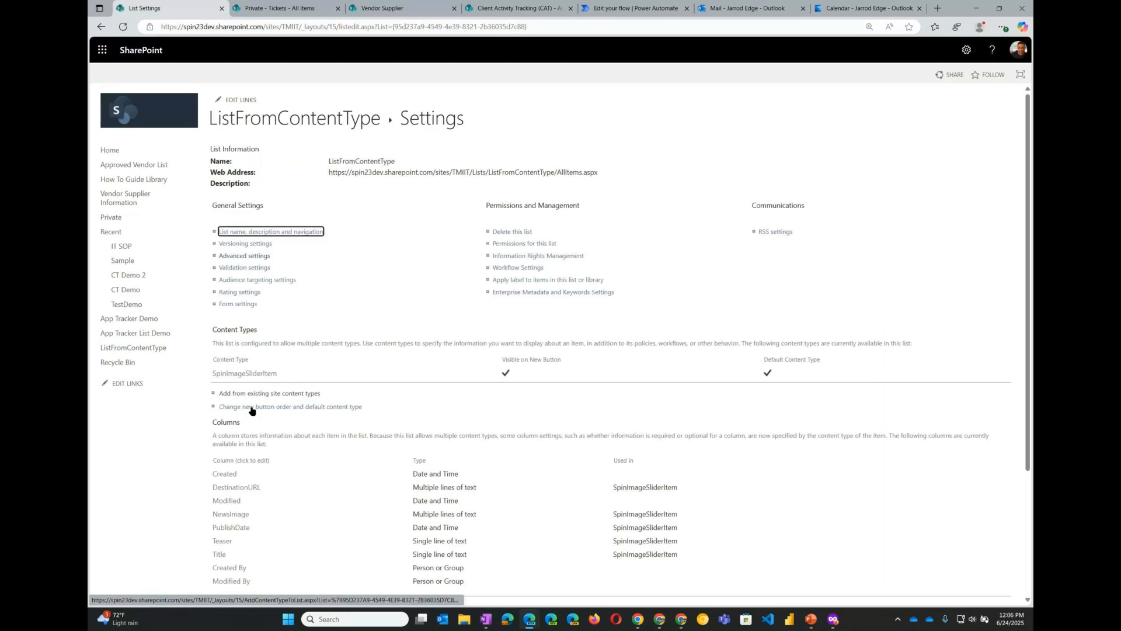
- Return to the ListFromContentType list from its settings page
scroll(403, 489, down, 1)
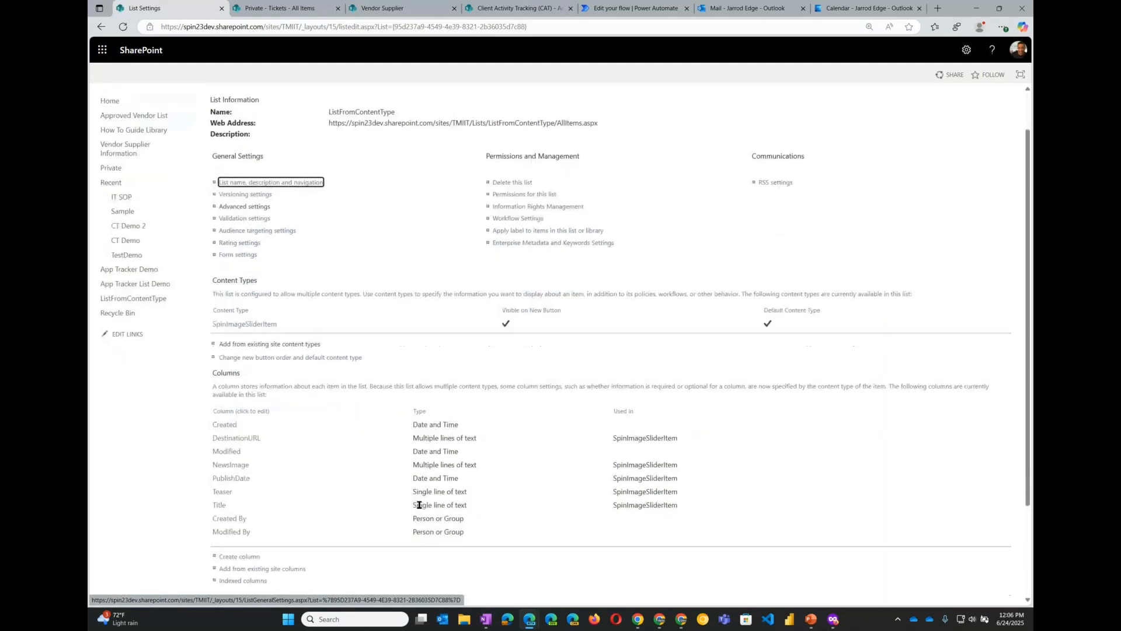
scroll(294, 105, up, 1)
click(289, 108)
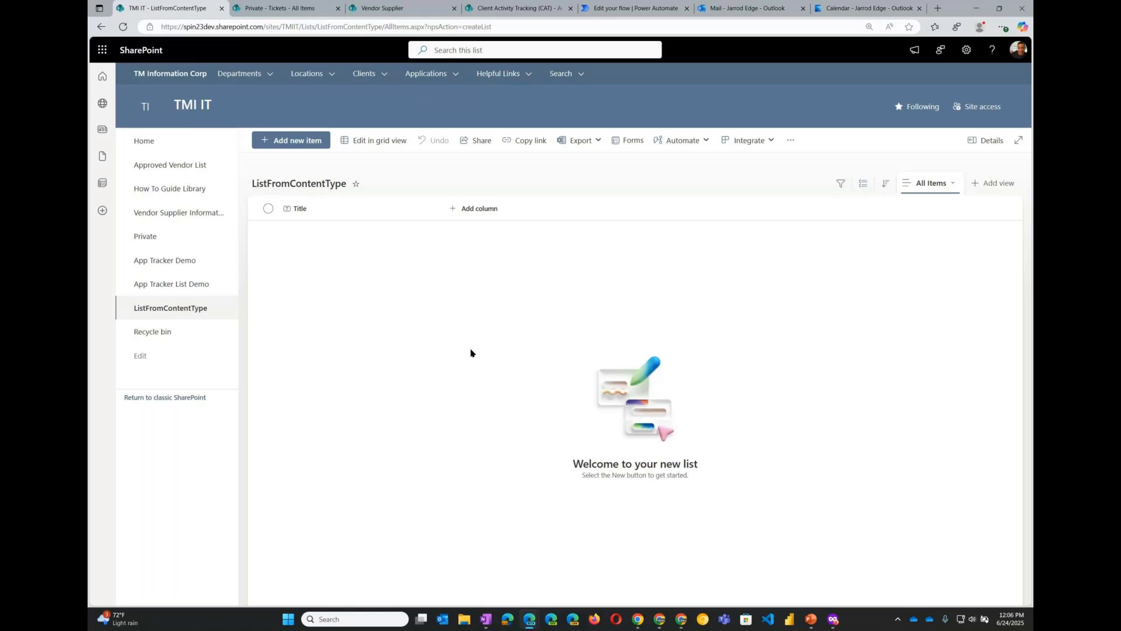
- Show the Teaser, PublishDate, DestinationURL, NewsImage, Created and Created By columns in the list's view, ordered after Title
click(456, 210)
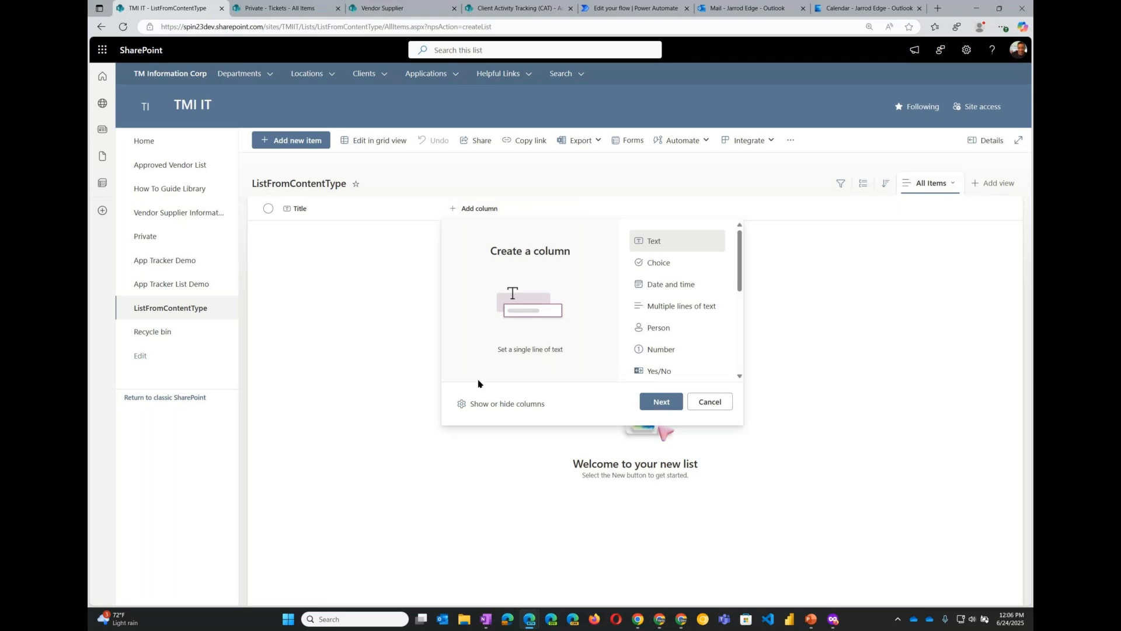
click(506, 405)
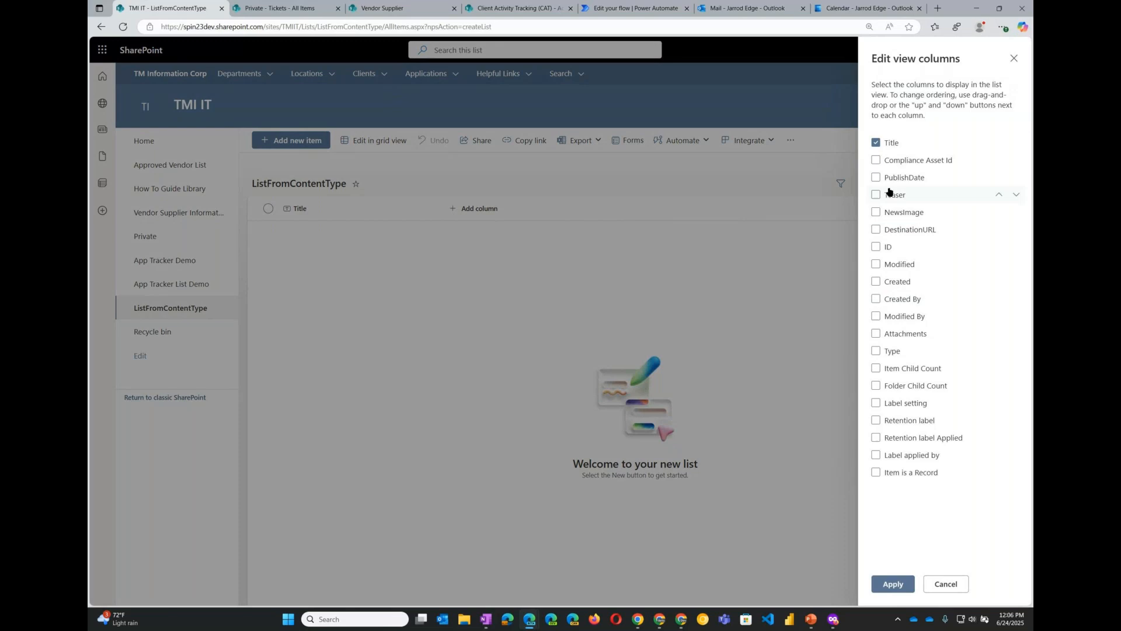
click(876, 177)
click(876, 195)
click(876, 212)
click(878, 230)
drag(920, 178, 920, 238)
drag(908, 163, 919, 236)
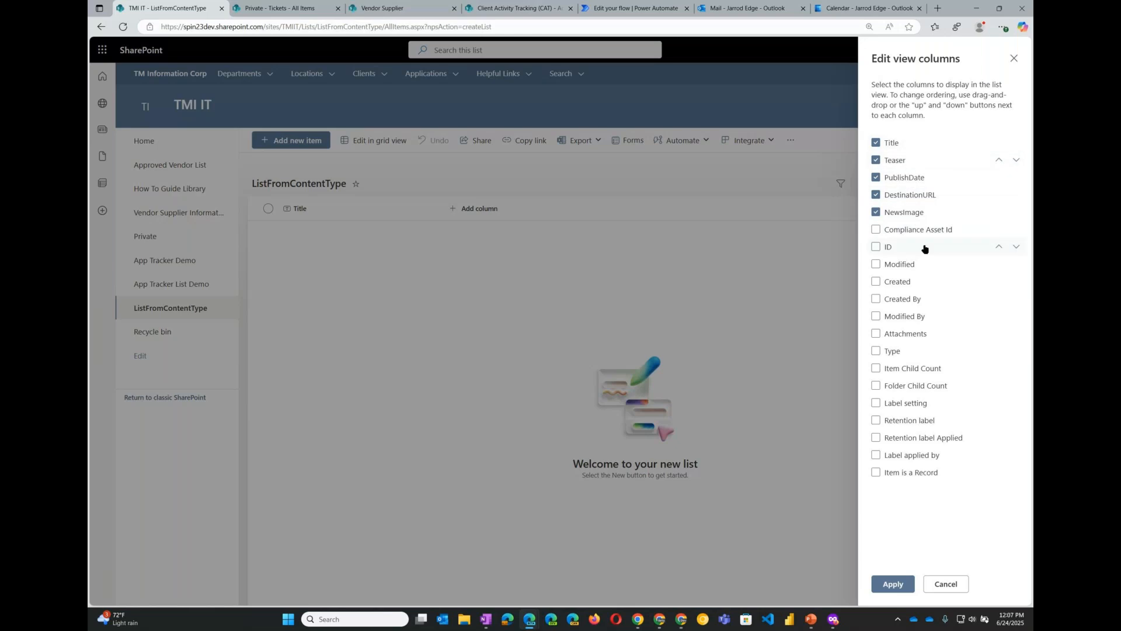
click(876, 282)
click(876, 299)
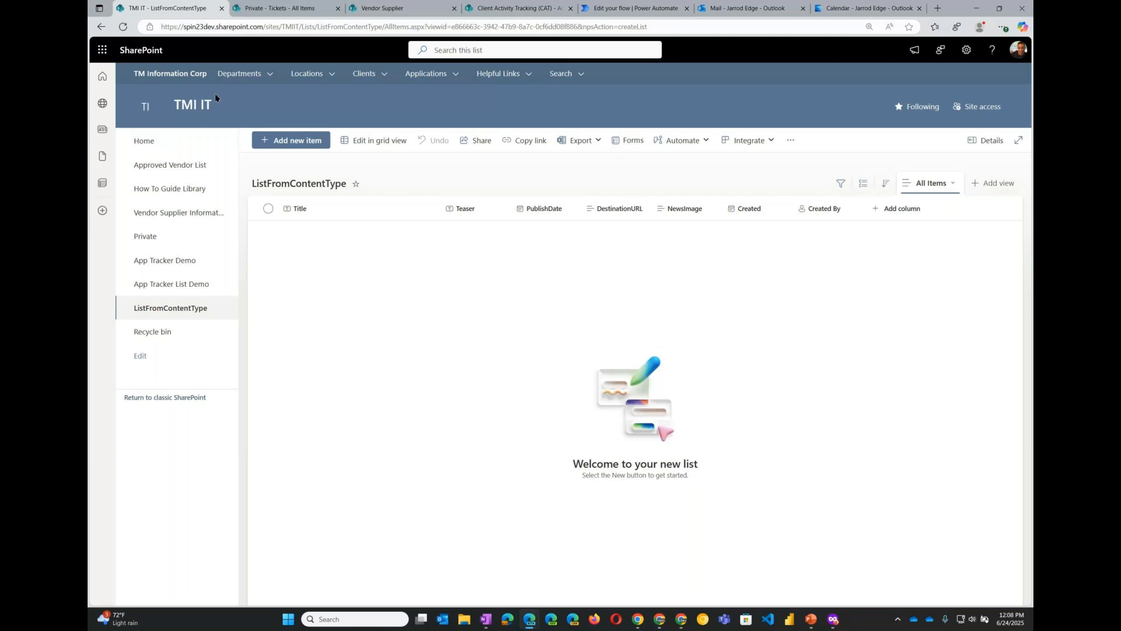
- Open the Projects and Committees list on the Client Center site and widen its SiteURL column
click(368, 74)
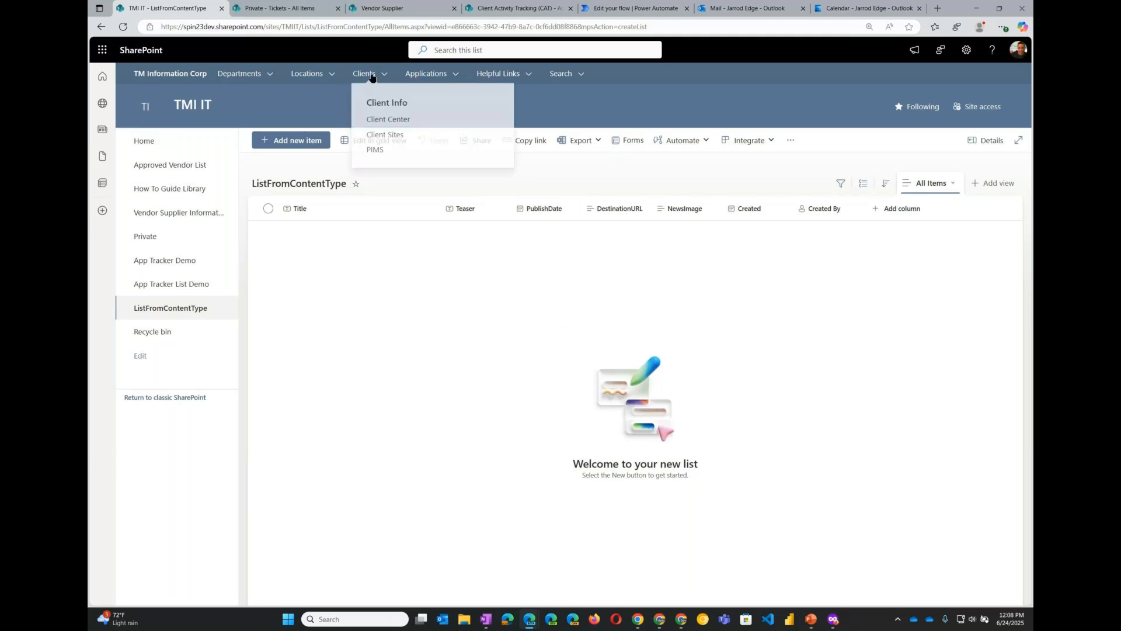
click(395, 137)
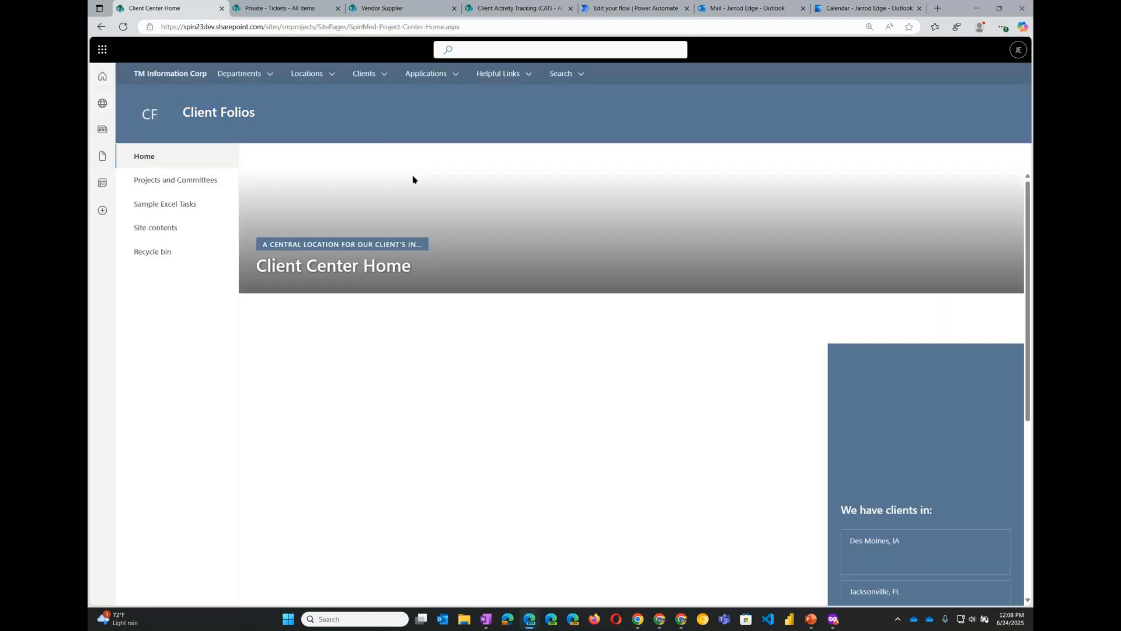
click(191, 181)
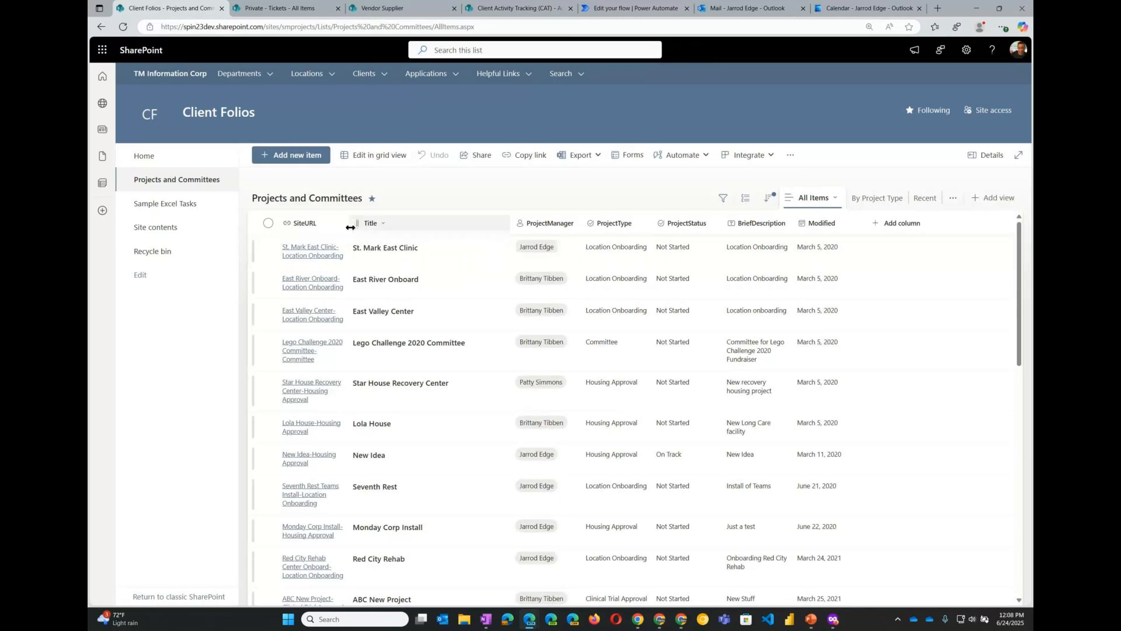
drag(358, 223, 458, 227)
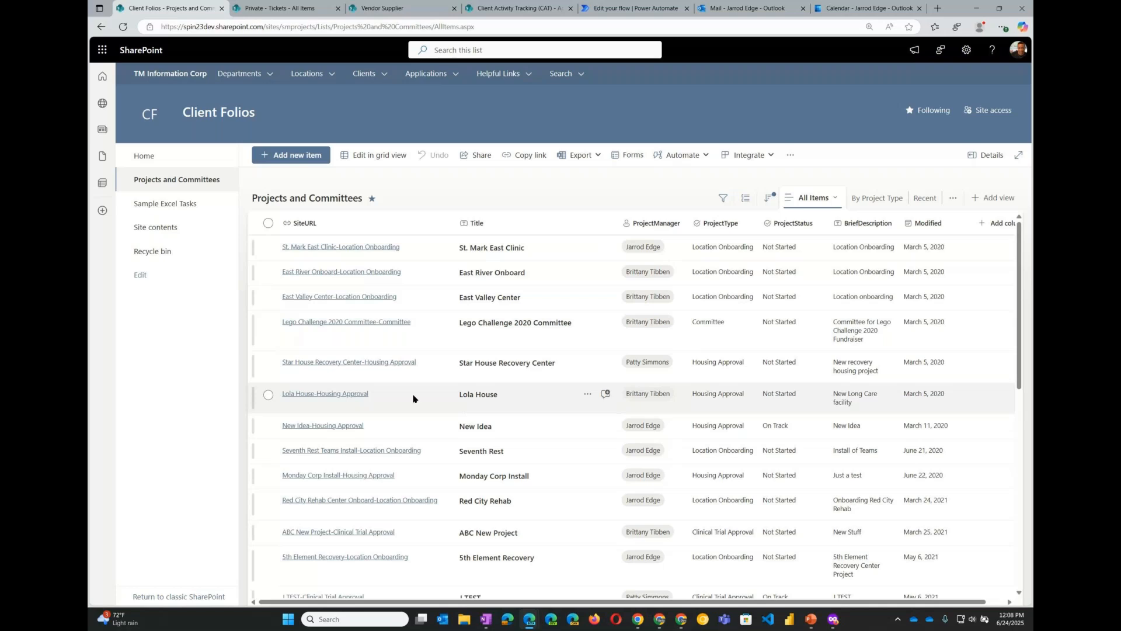
- Open the Lola House and Lego Challenge 2020 project sites from their SiteURL links, returning to the list each time
click(338, 394)
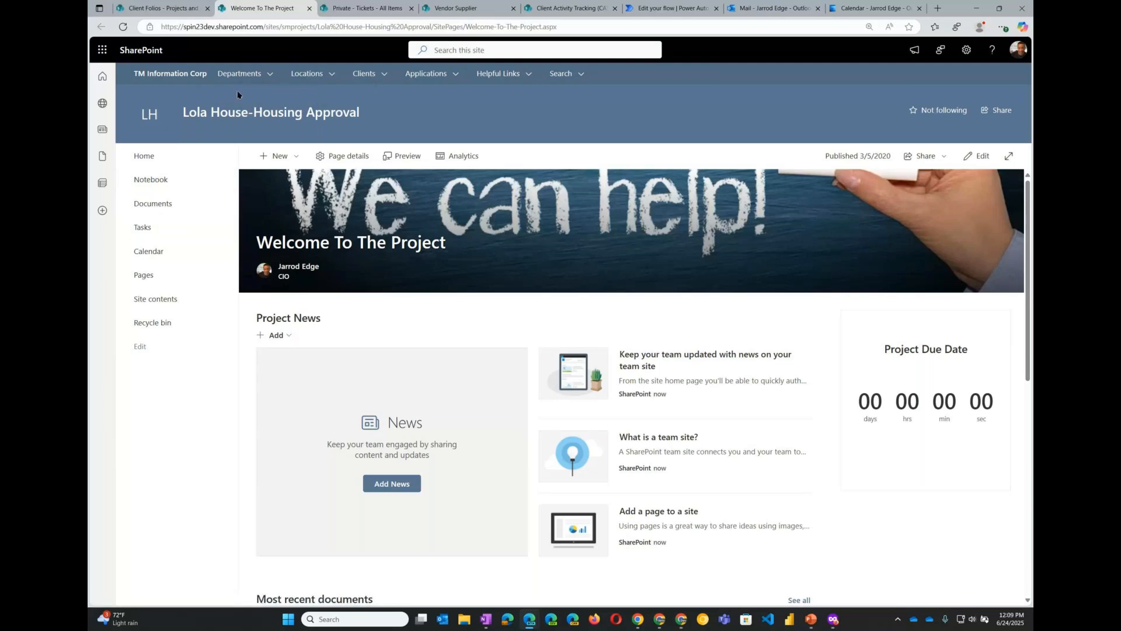
click(156, 8)
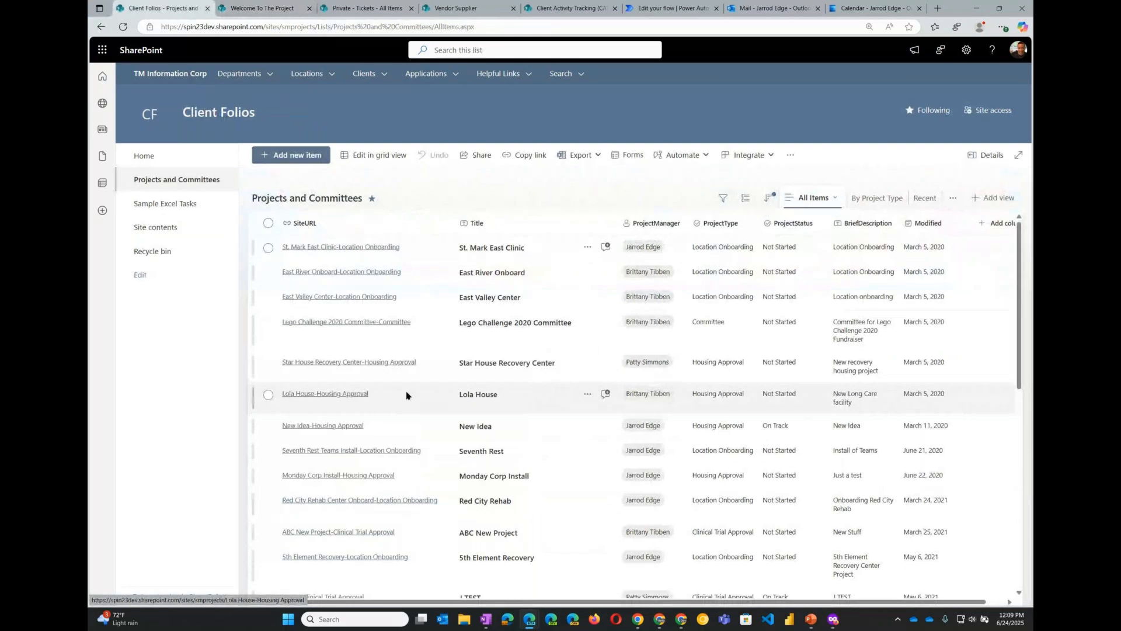
click(365, 323)
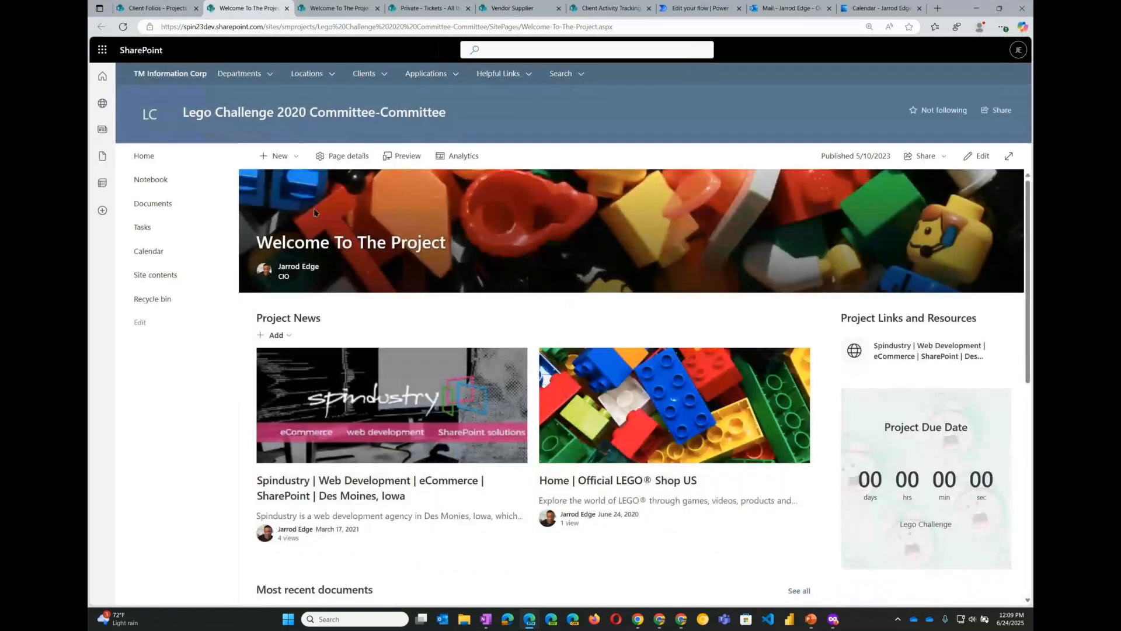
click(169, 9)
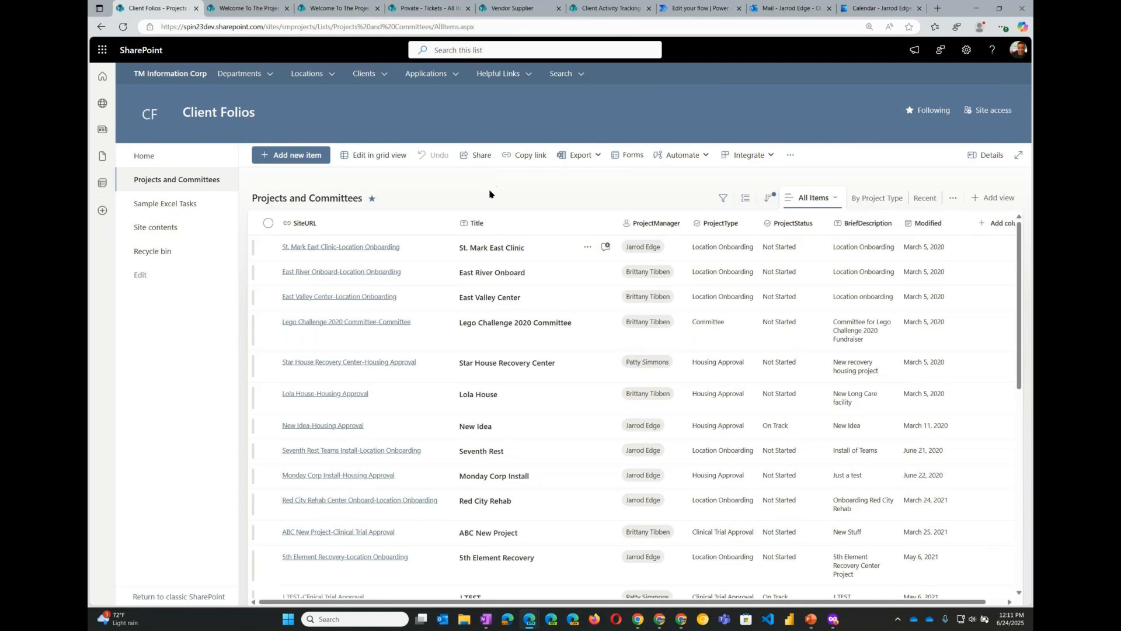
key(alt+Tab)
key(F5)
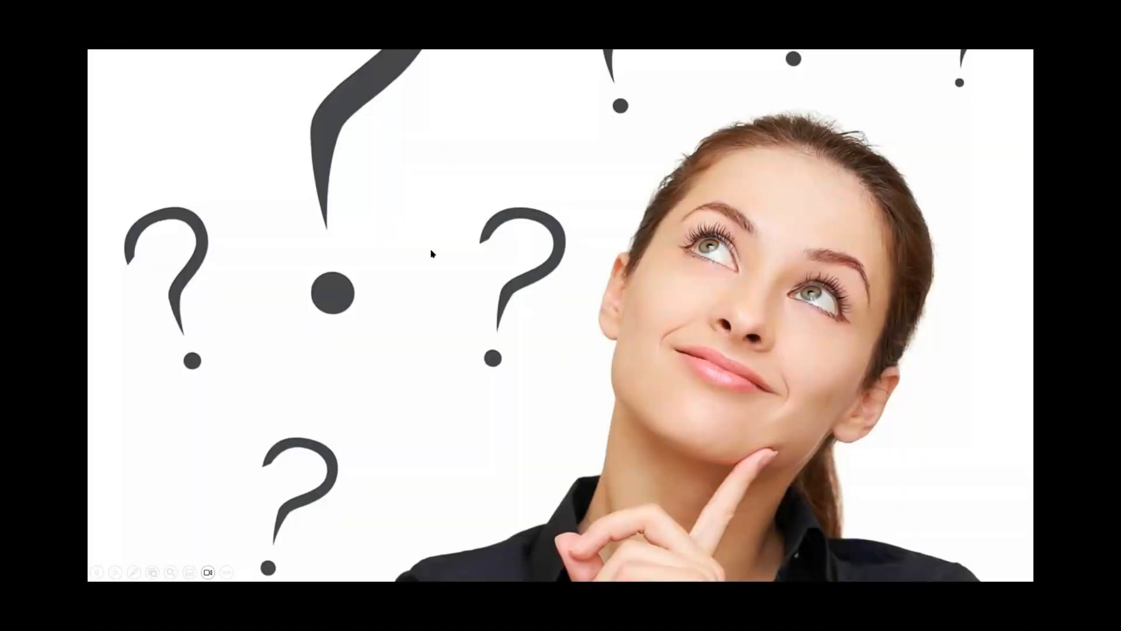
click(431, 253)
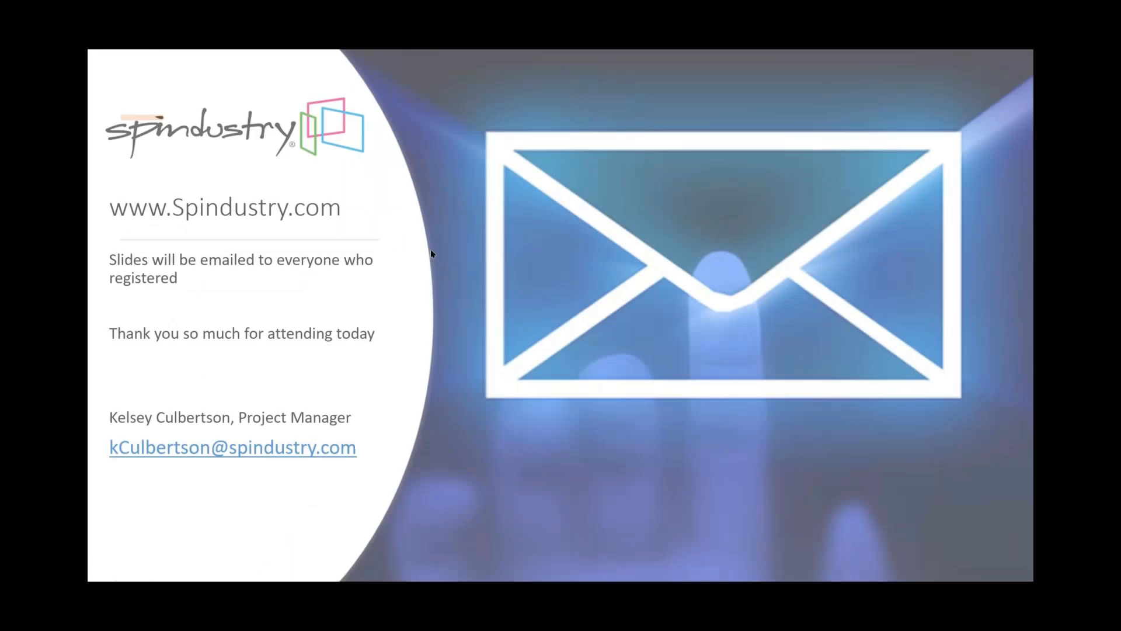